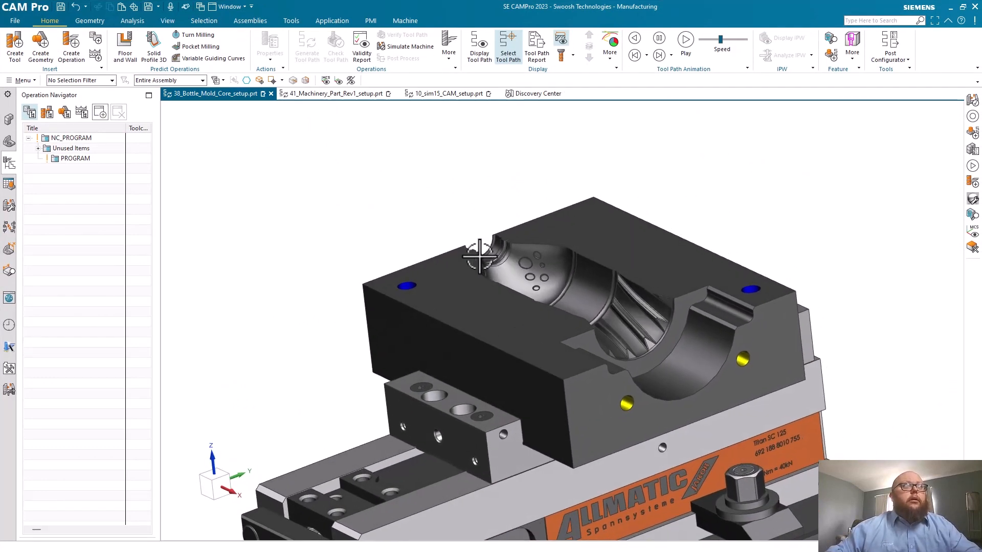
# Start a new mill_contour operation for the bottle mold using the 3D Adaptive Roughing subtype.
pyautogui.scroll(-2, 218, 315)
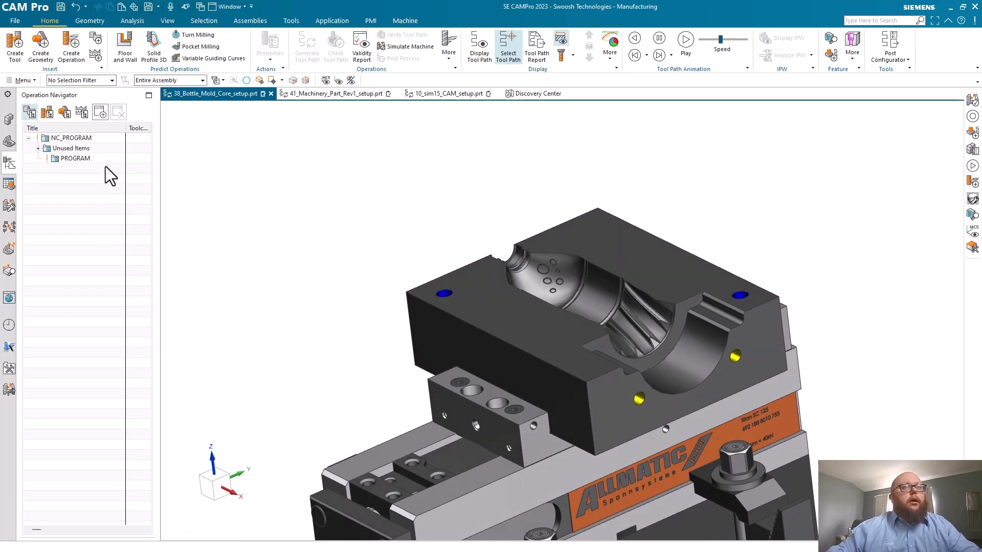
pyautogui.click(72, 51)
pyautogui.click(83, 122)
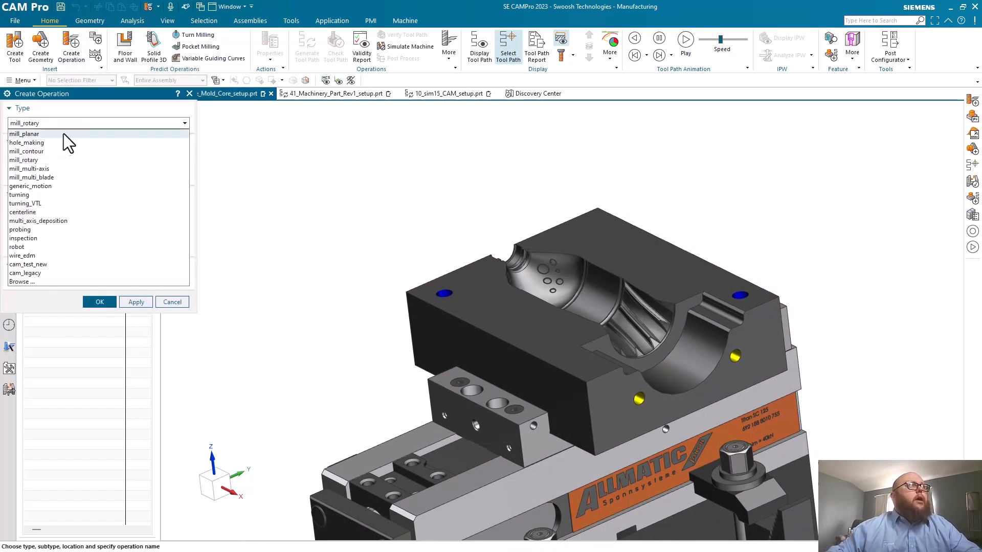
pyautogui.click(40, 151)
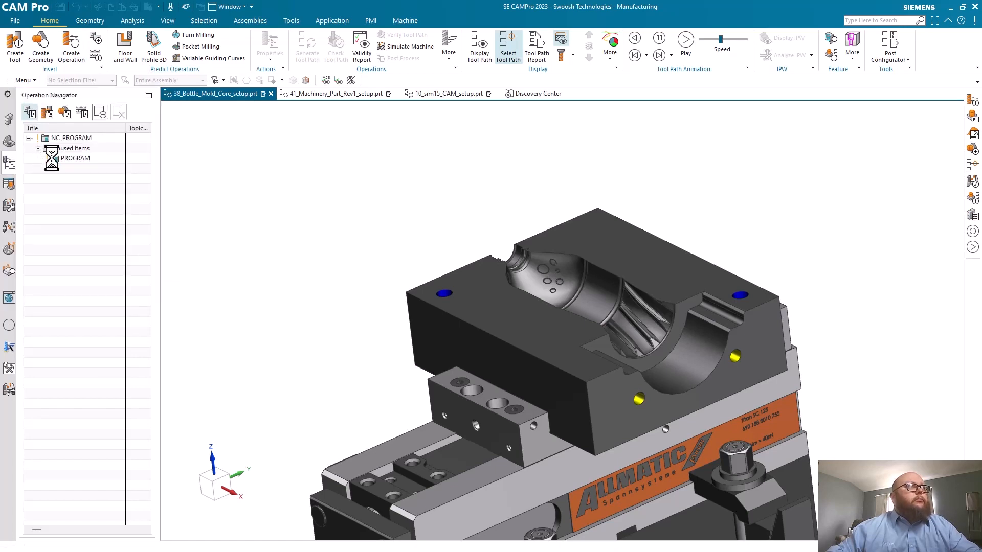
pyautogui.click(55, 165)
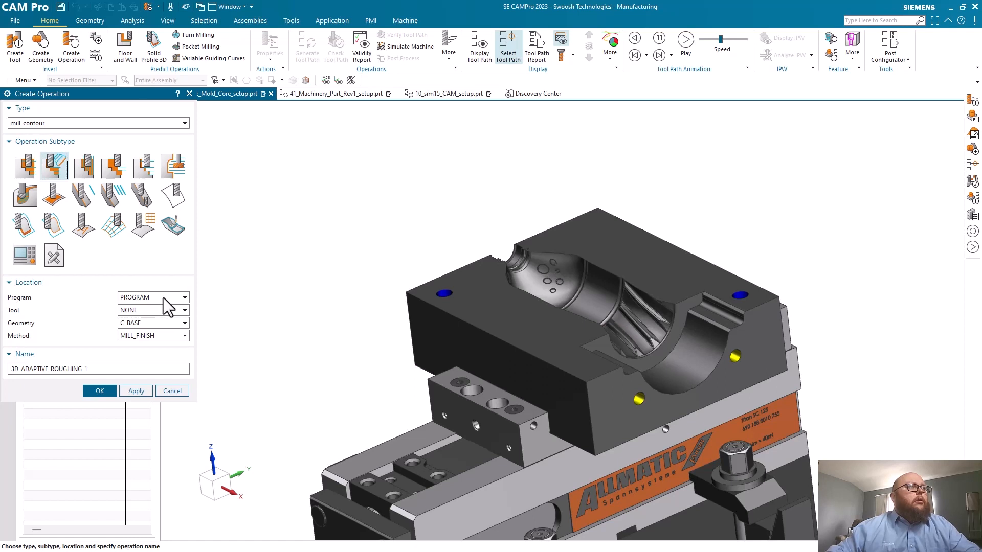
# Assign the UGT0201_910 12 mm carbide bull mill, WORKPIECE geometry and MILL_ROUGH method, and create the 3D_ADAPTIVE_ROUGHING_1 operation.
pyautogui.click(155, 309)
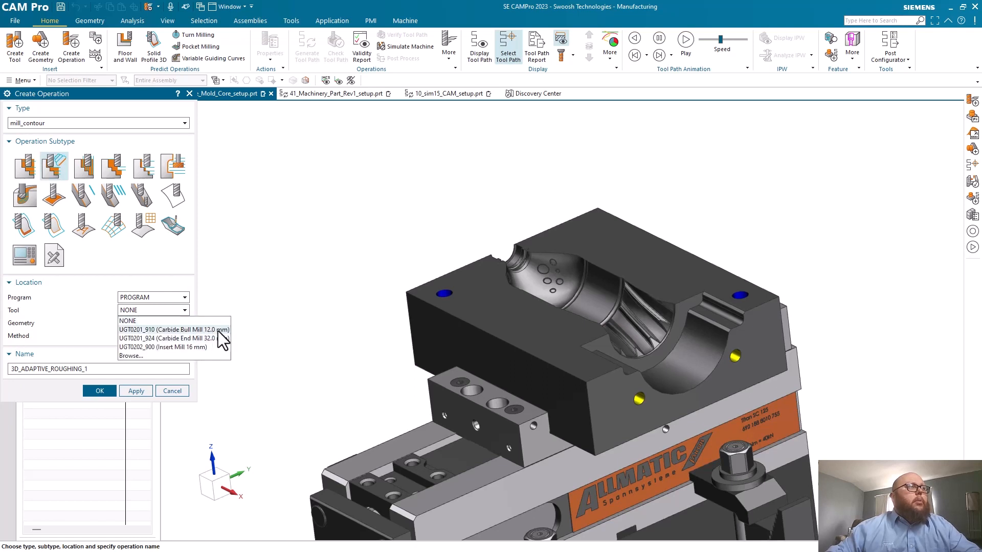
pyautogui.click(190, 331)
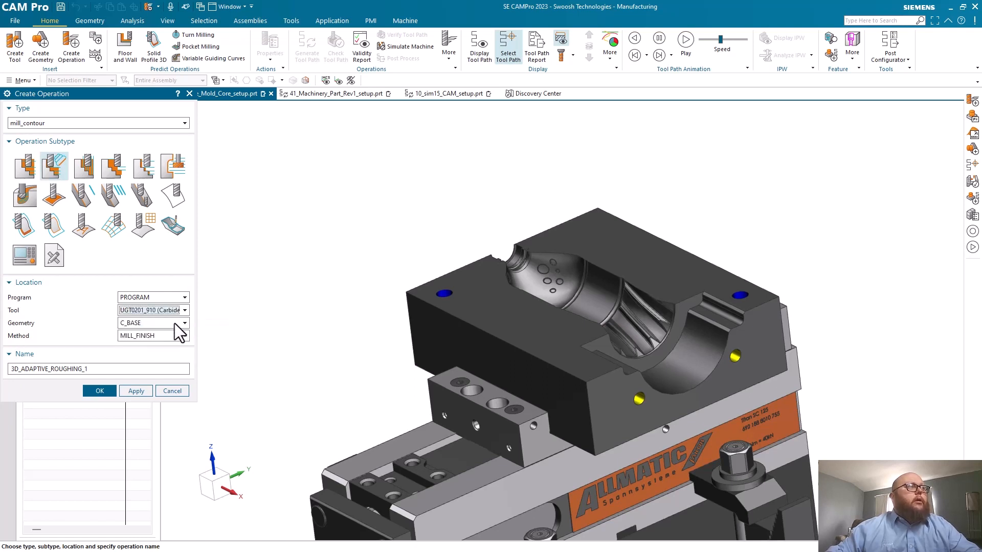
pyautogui.click(183, 323)
pyautogui.click(176, 455)
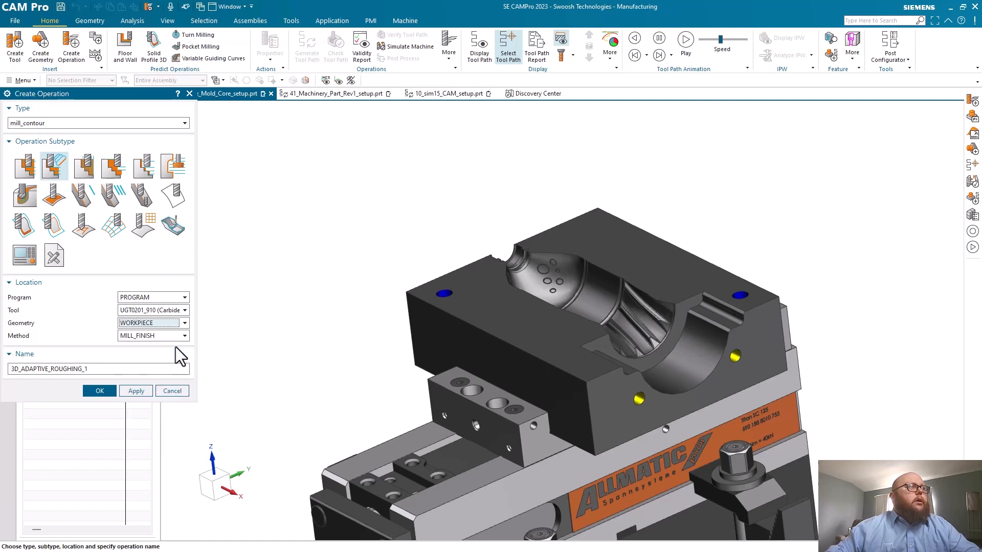
pyautogui.click(182, 336)
pyautogui.click(169, 373)
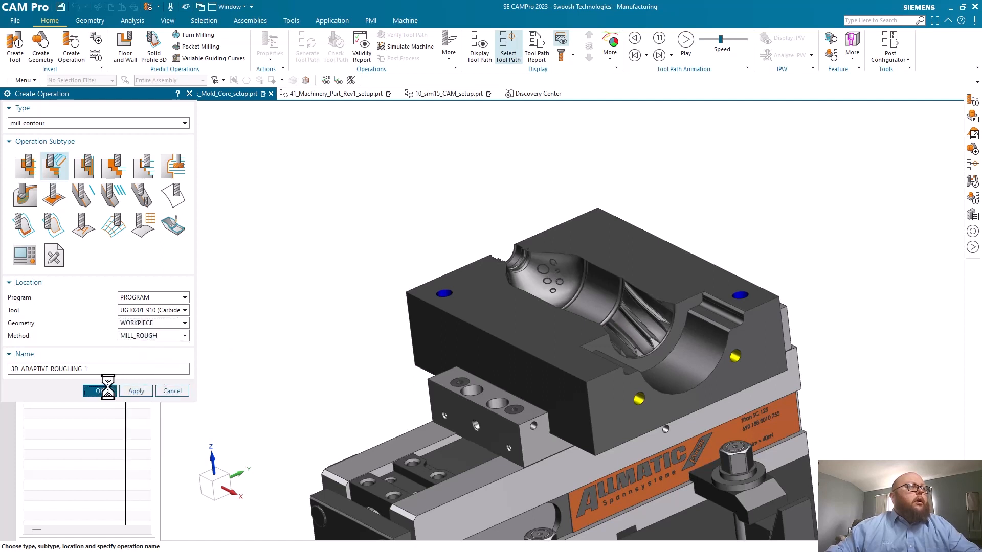
pyautogui.click(102, 391)
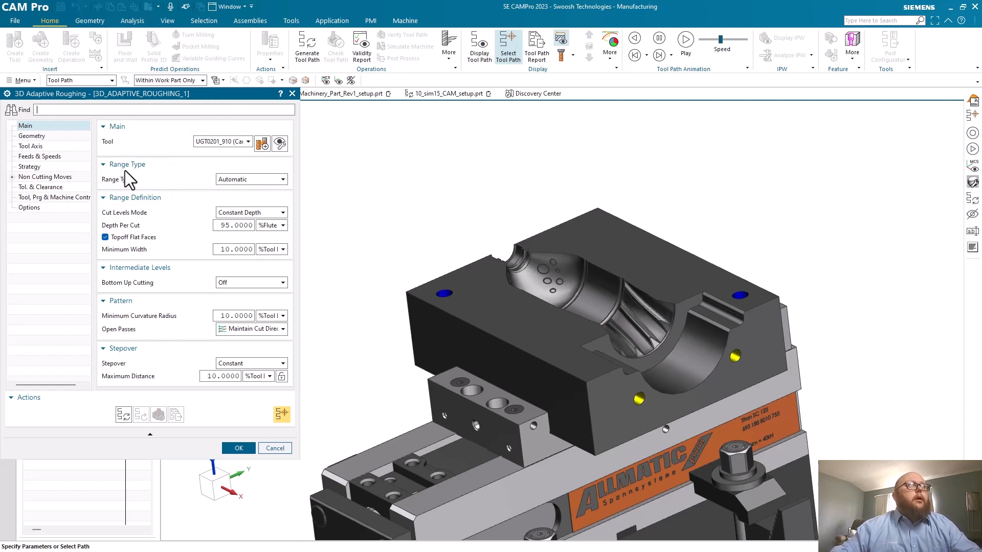
pyautogui.click(228, 178)
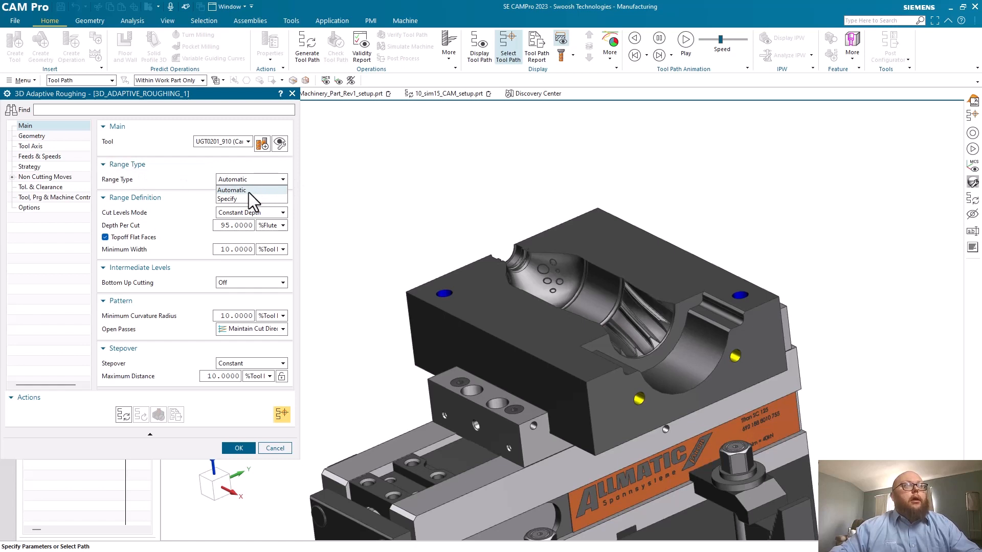
pyautogui.click(217, 170)
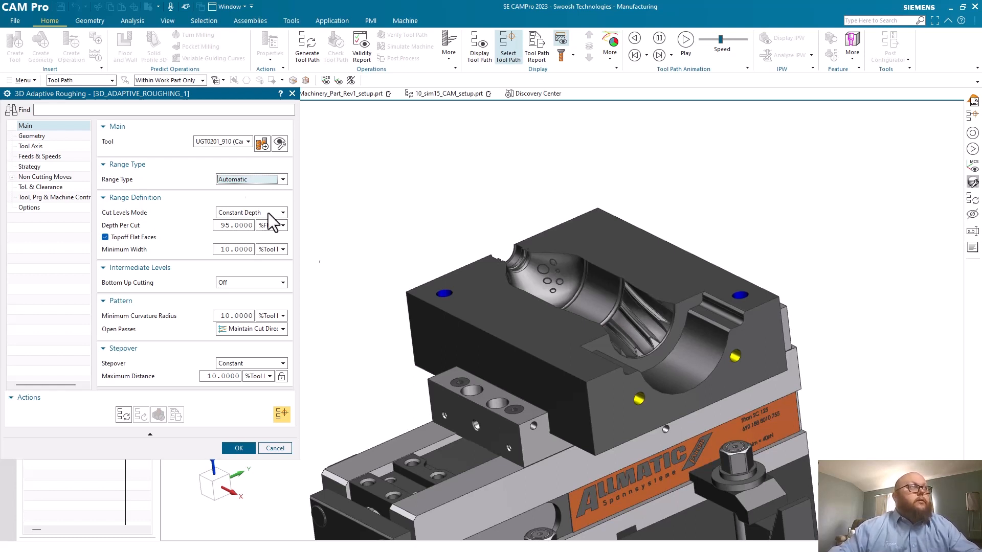
pyautogui.click(257, 180)
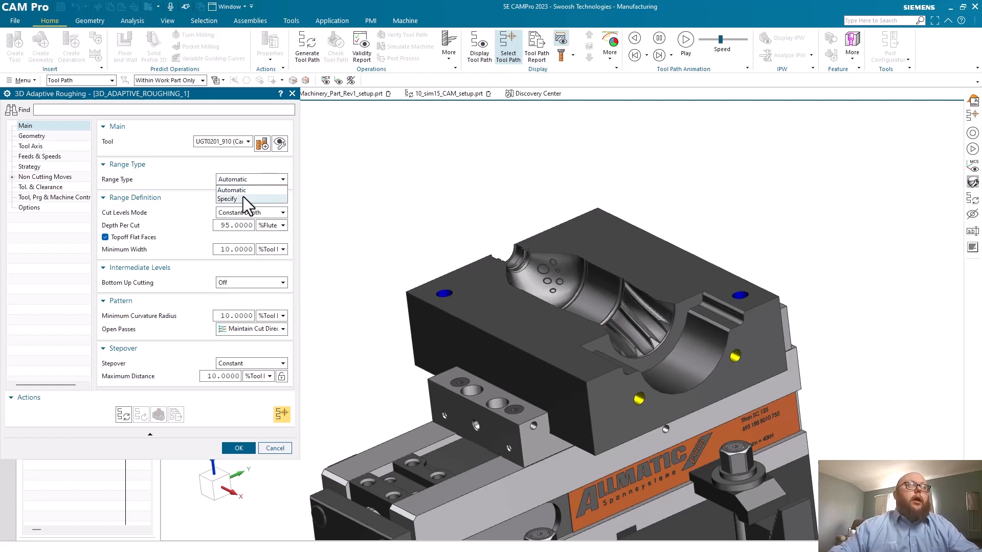
pyautogui.click(229, 183)
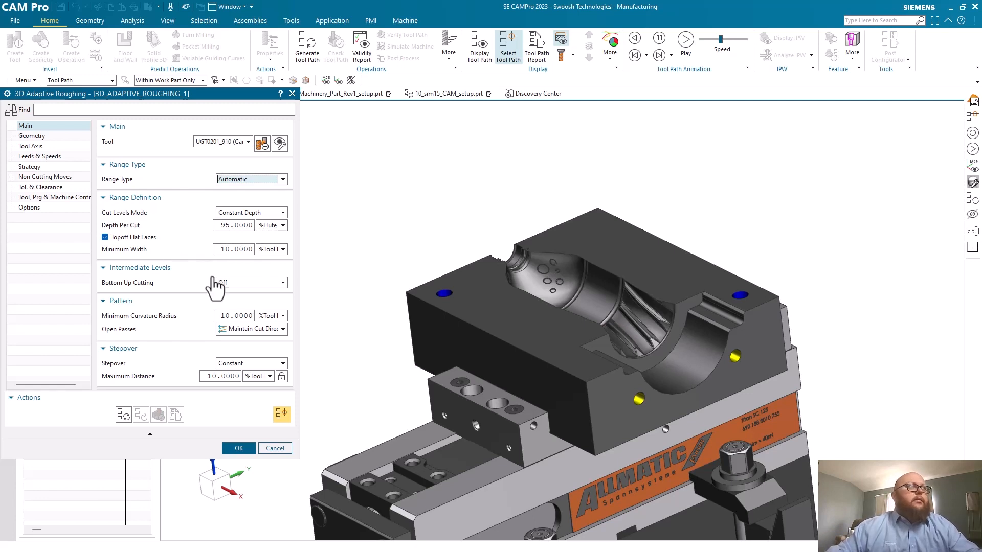
pyautogui.moveTo(131, 238)
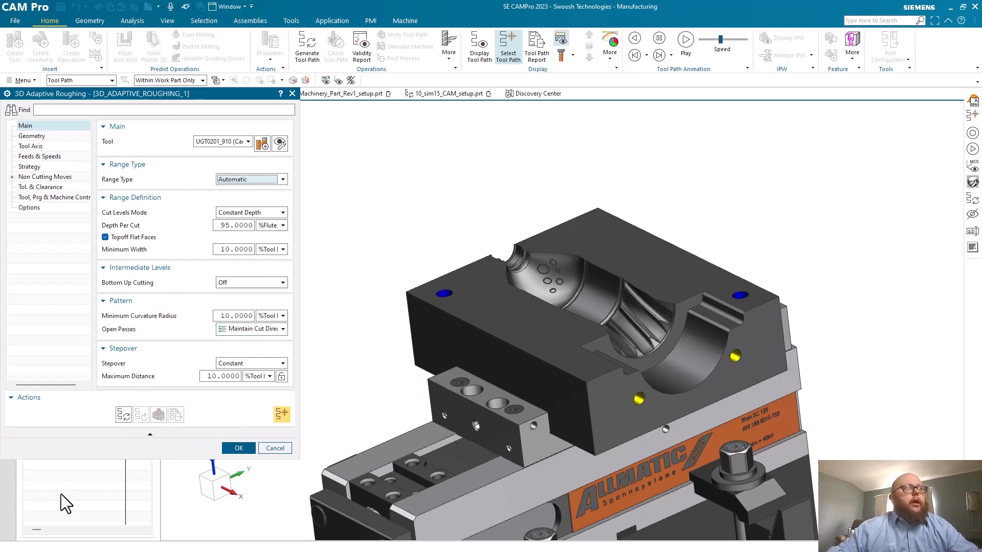
# Generate and display the adaptive roughing tool path with the Automatic range type, and accept the operation.
pyautogui.click(124, 416)
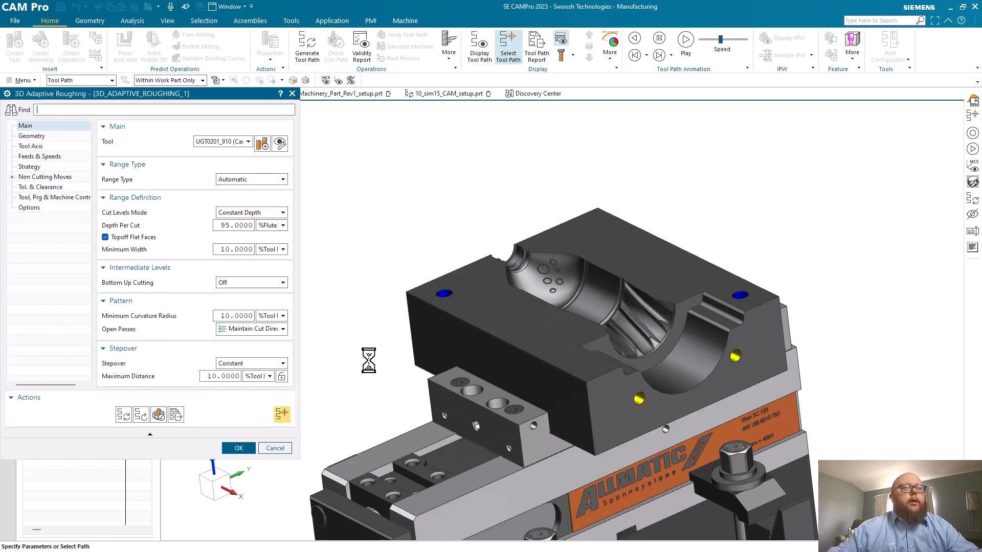
pyautogui.click(479, 47)
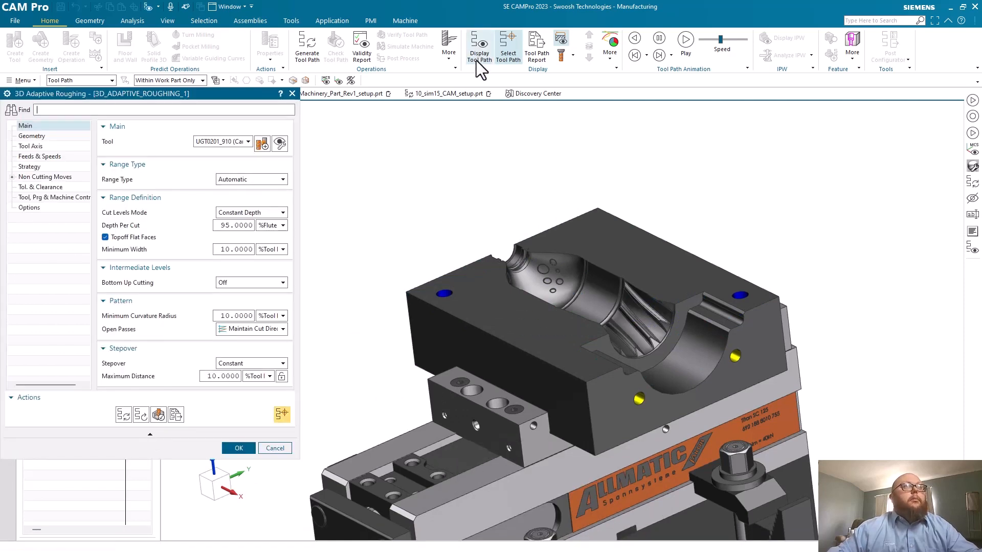
pyautogui.click(141, 415)
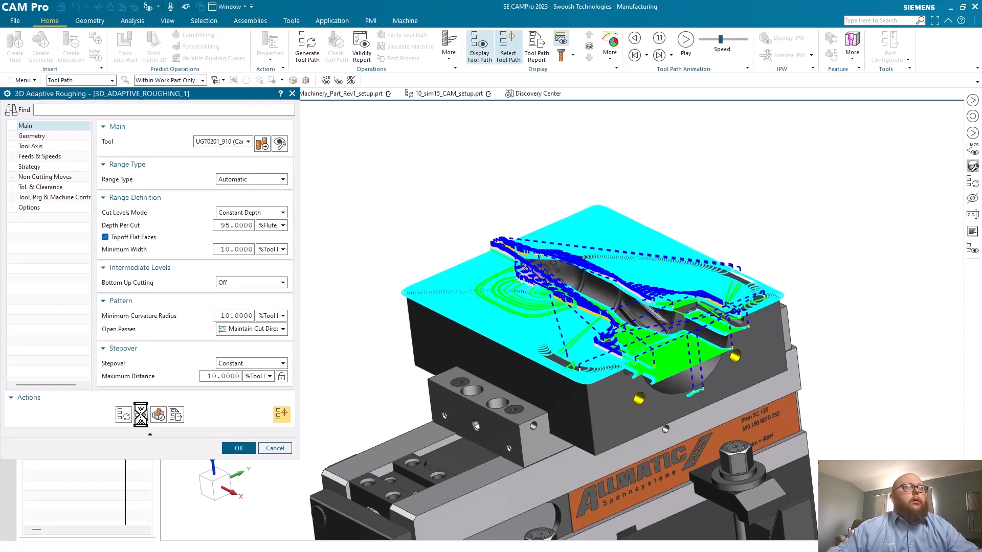
pyautogui.moveTo(707, 317); pyautogui.dragTo(606, 406, button='middle')
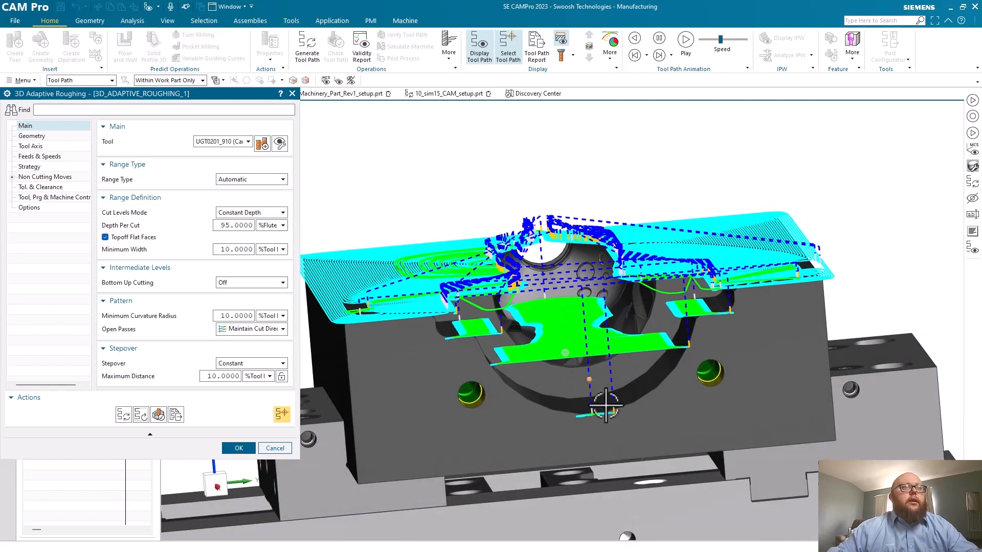
pyautogui.scroll(2, 607, 410)
pyautogui.moveTo(560, 321); pyautogui.dragTo(548, 264, button='middle')
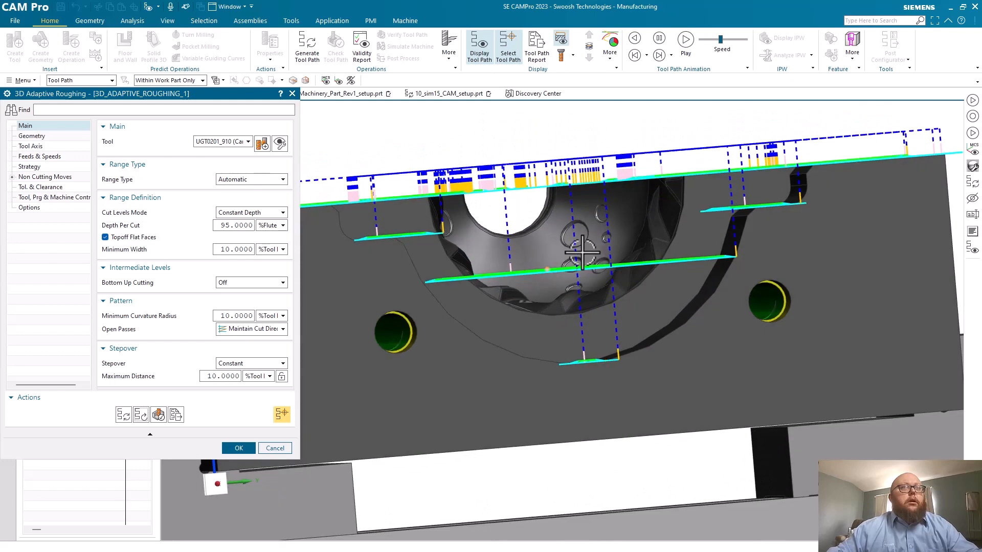
pyautogui.moveTo(663, 271); pyautogui.dragTo(399, 296, button='middle')
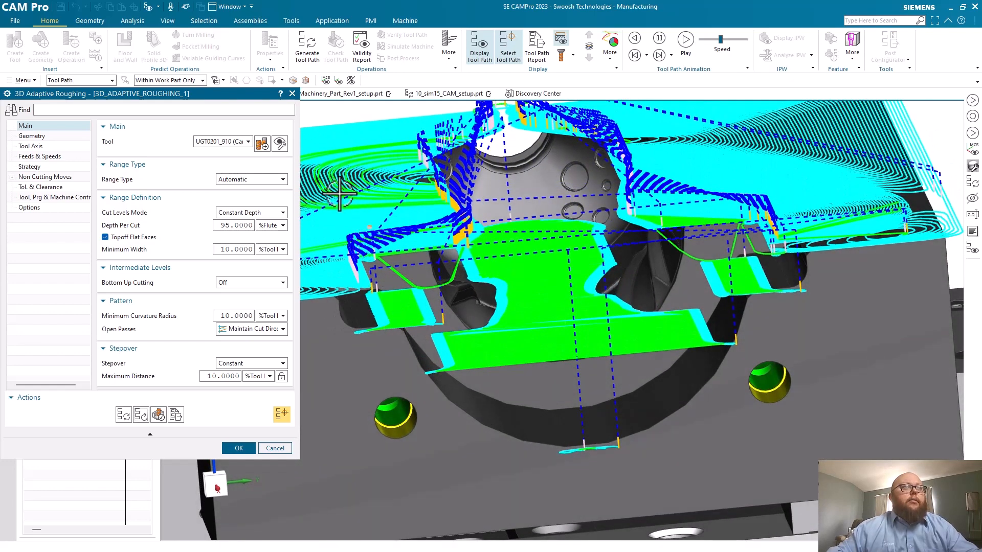
pyautogui.scroll(-2, 588, 302)
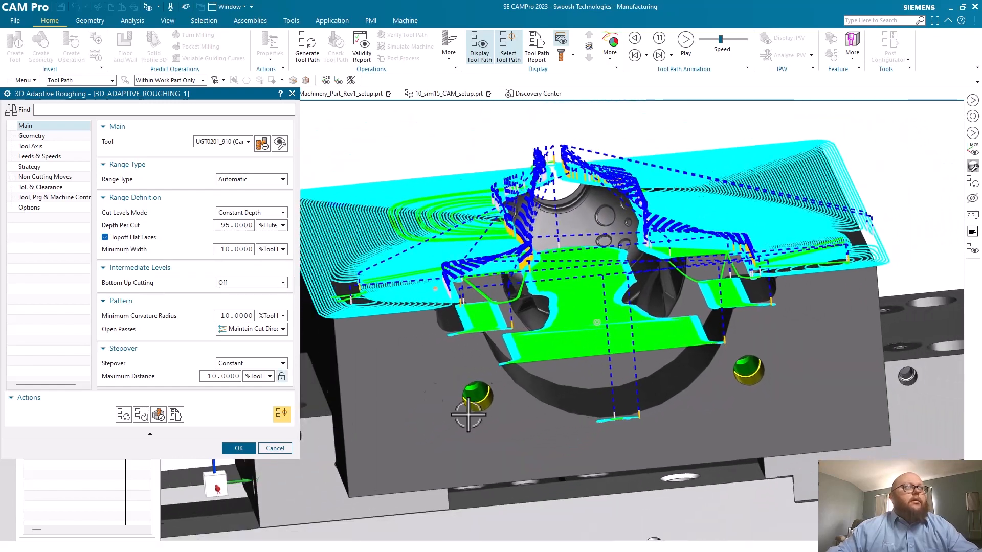
pyautogui.moveTo(468, 415); pyautogui.dragTo(488, 396, button='middle')
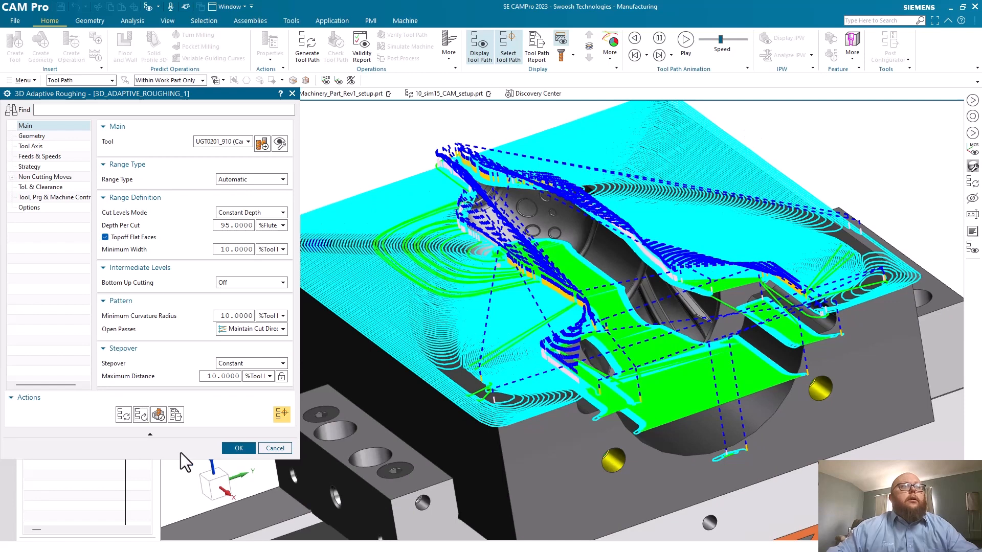
pyautogui.click(238, 448)
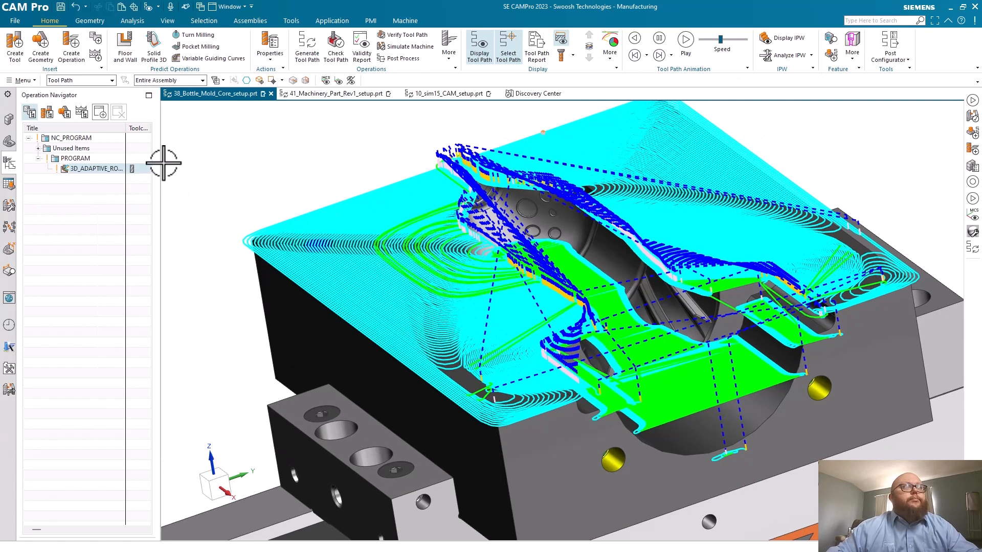
# Display the in-process workpiece with the tool path lines hidden, and play the tool path animation at a higher speed.
pyautogui.click(788, 45)
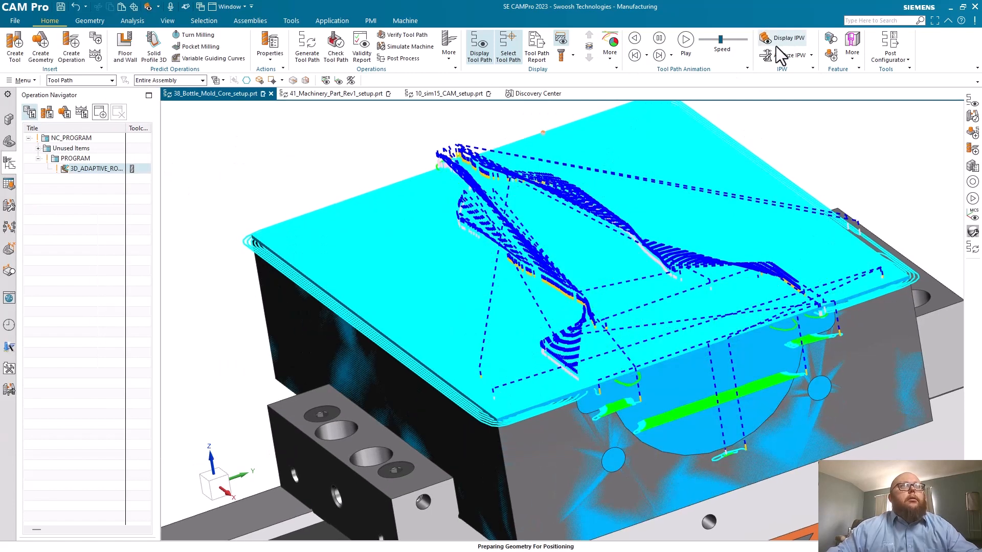
pyautogui.click(480, 47)
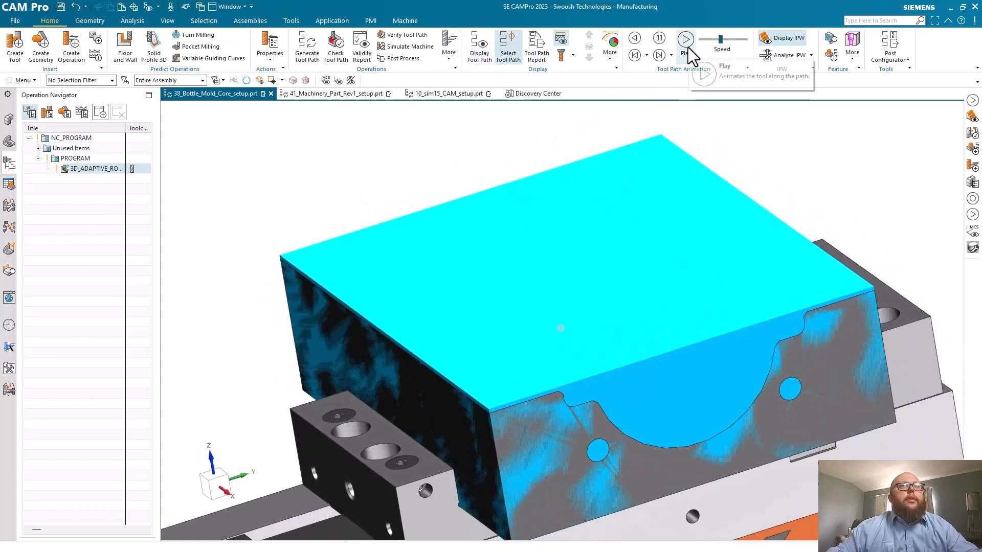
pyautogui.click(686, 40)
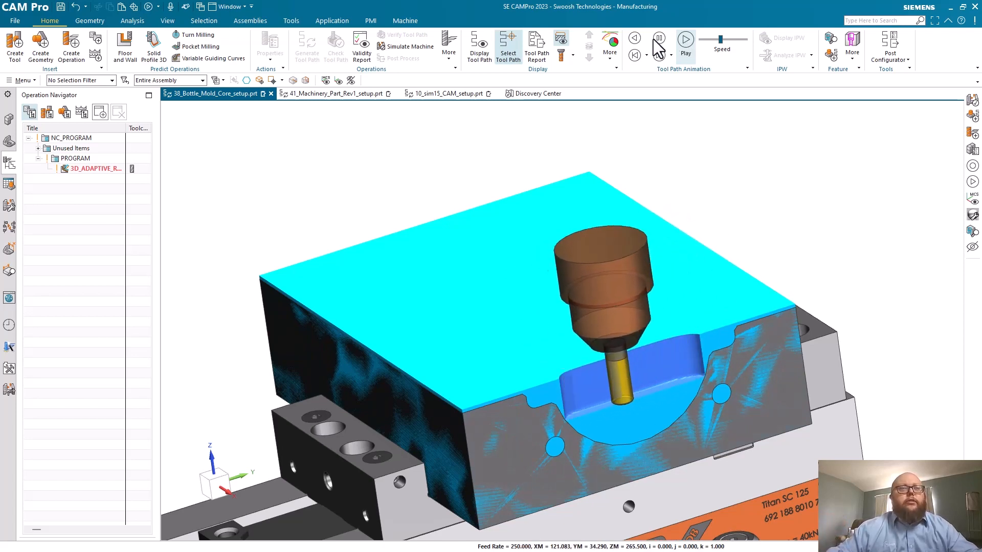
pyautogui.moveTo(721, 39); pyautogui.dragTo(736, 39)
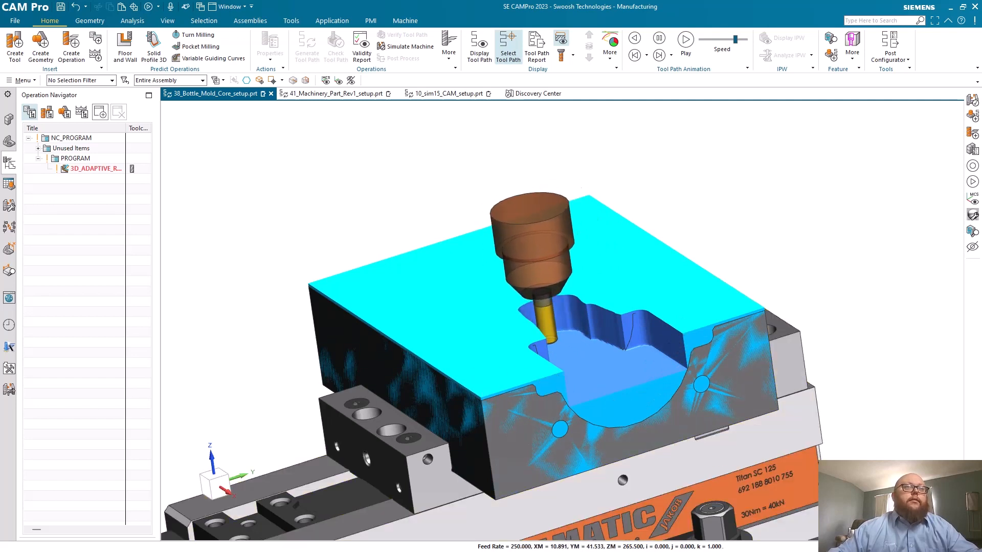
pyautogui.scroll(-3, 637, 358)
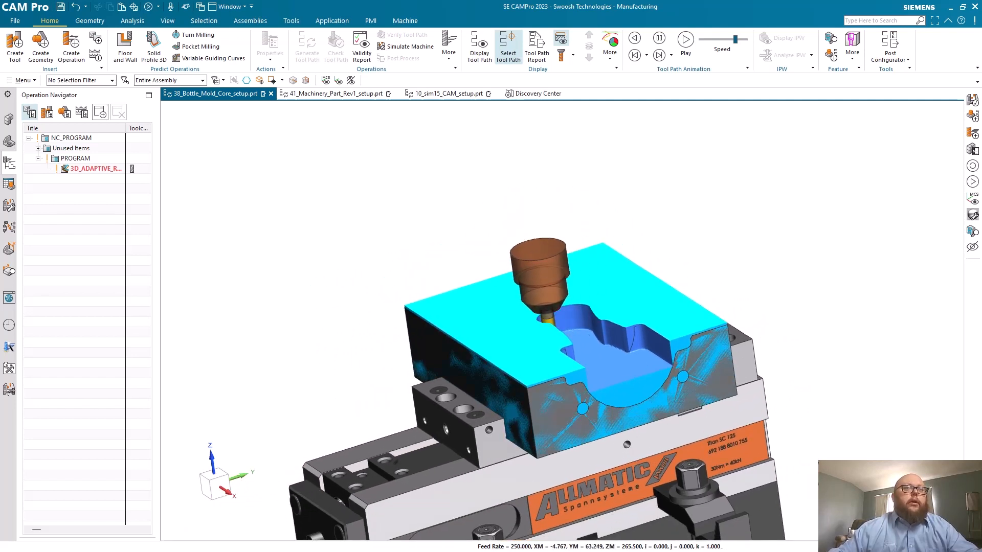
pyautogui.scroll(3, 924, 398)
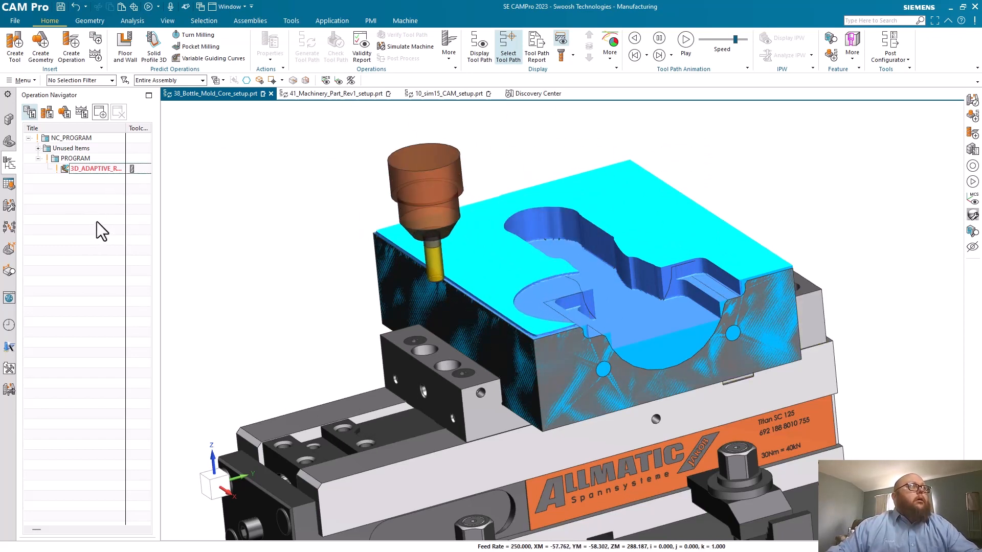
# Reopen the adaptive roughing operation with the animation paused, and change its Range Type to Specify.
pyautogui.click(95, 169)
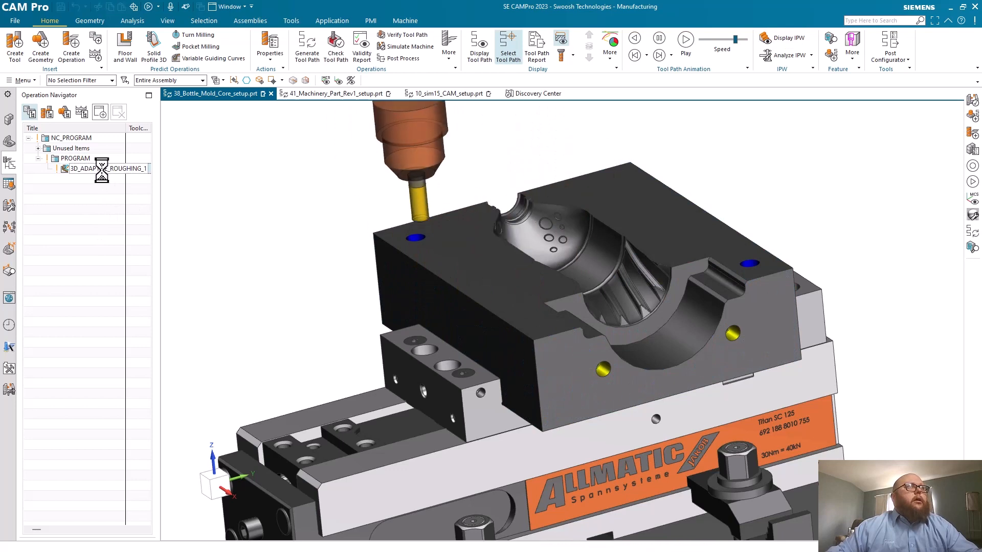
pyautogui.click(661, 39)
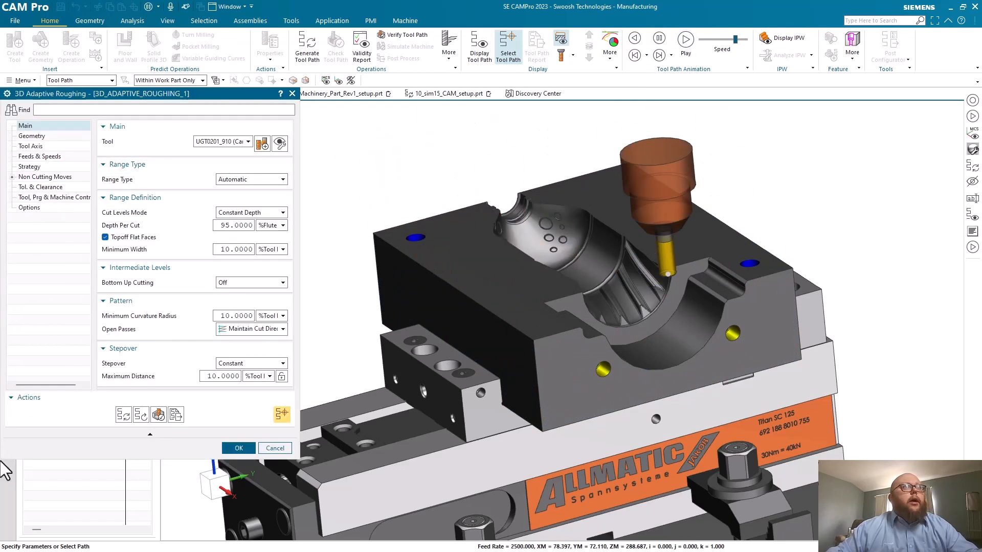
pyautogui.click(246, 180)
pyautogui.click(237, 199)
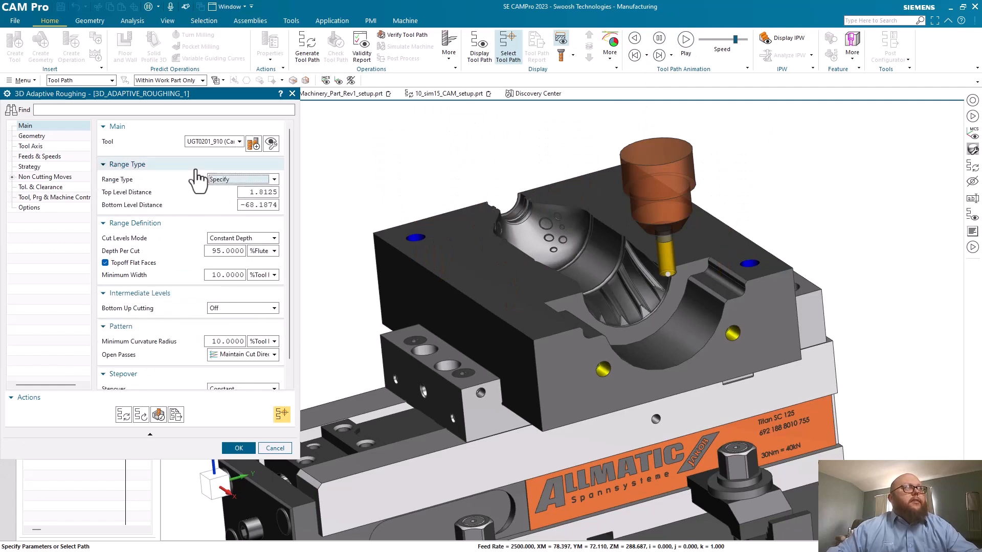
# Set the range's top level by selecting the flat top face of the mold block as its reference object.
pyautogui.click(261, 192)
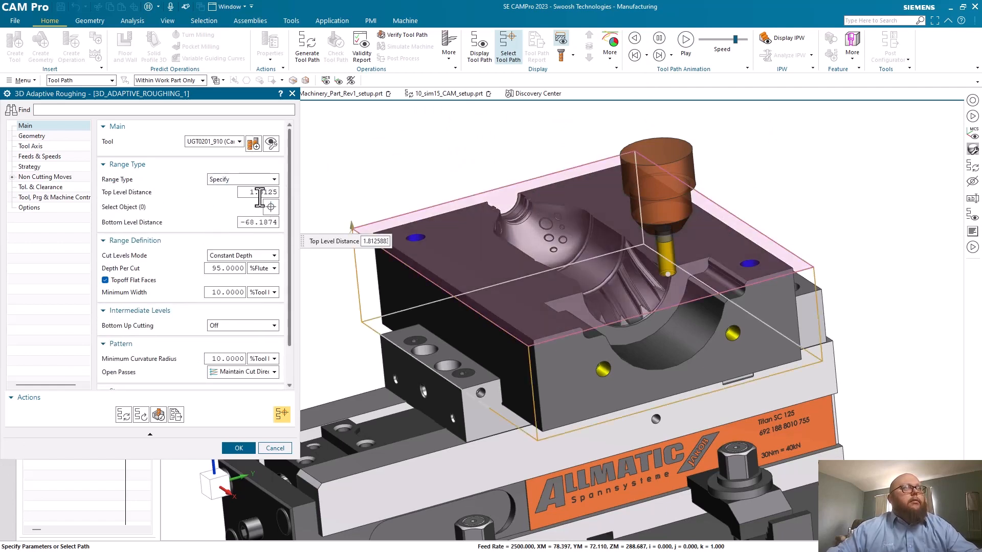
pyautogui.click(271, 207)
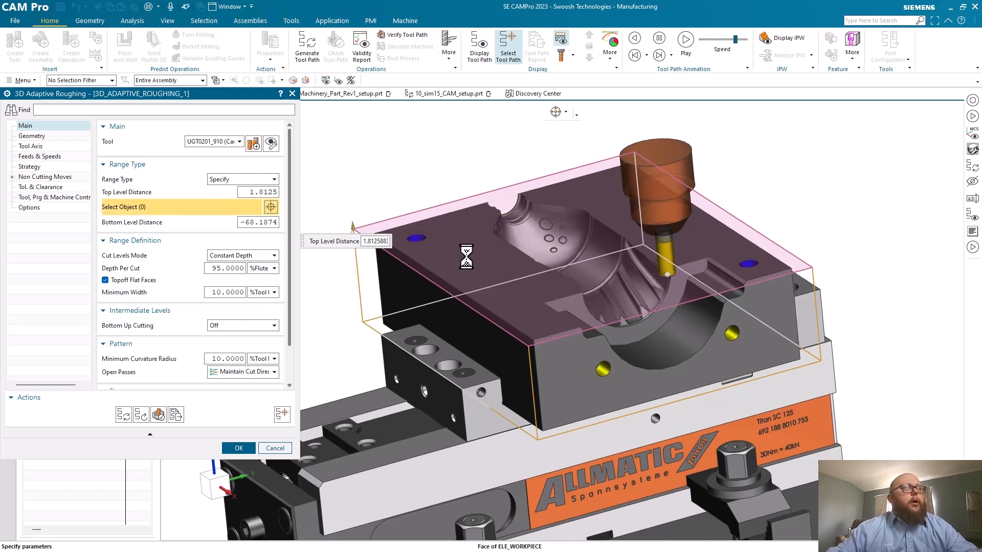
pyautogui.click(463, 252)
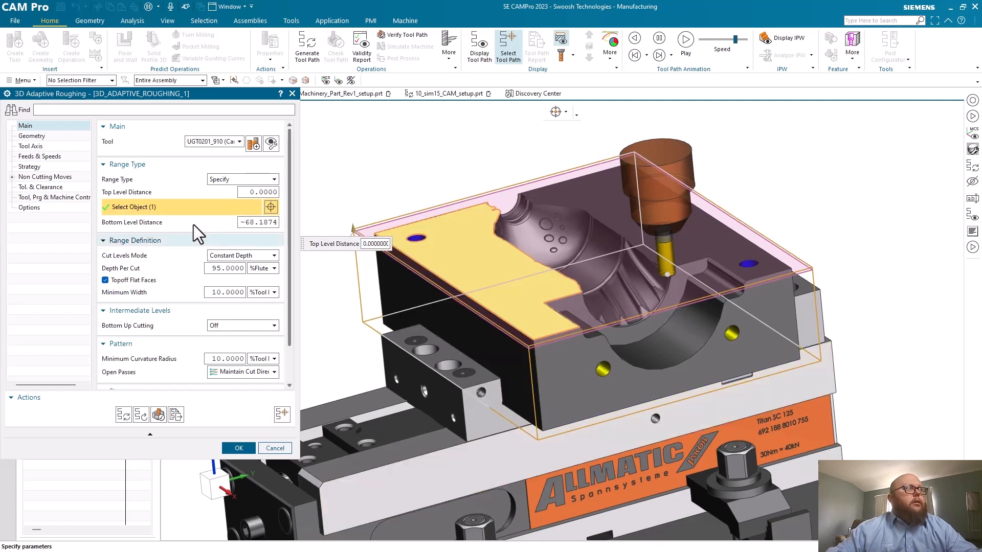
# Set the range's bottom level by picking a point low on the mold cavity's curved edge, and generate and display the tool path.
pyautogui.click(246, 222)
pyautogui.click(271, 219)
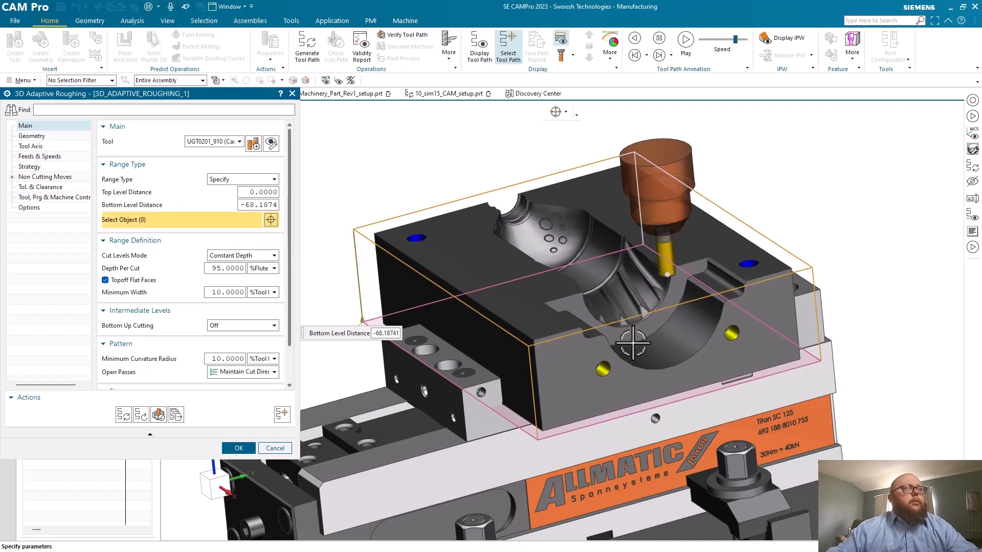
pyautogui.moveTo(608, 277); pyautogui.dragTo(614, 326, button='middle')
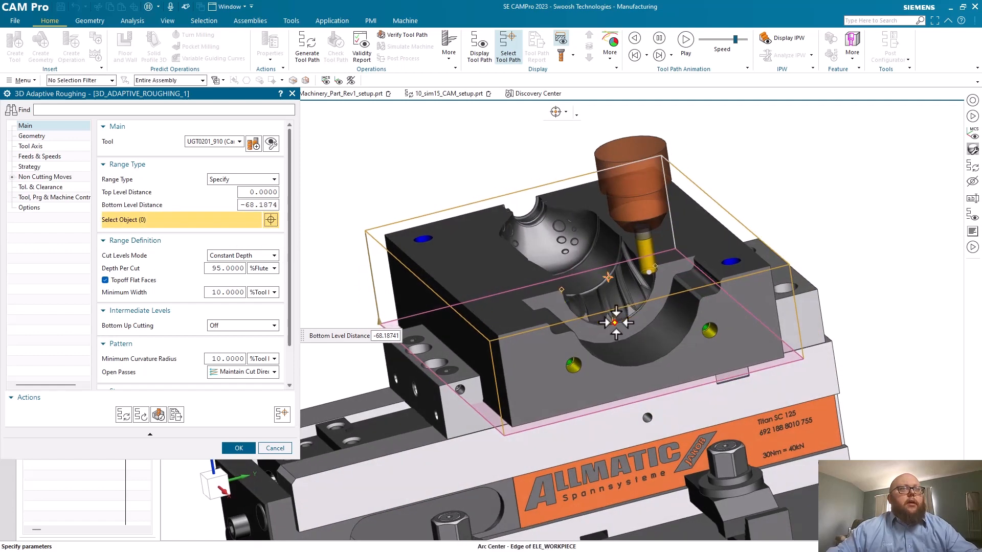
pyautogui.click(616, 321)
pyautogui.click(730, 250)
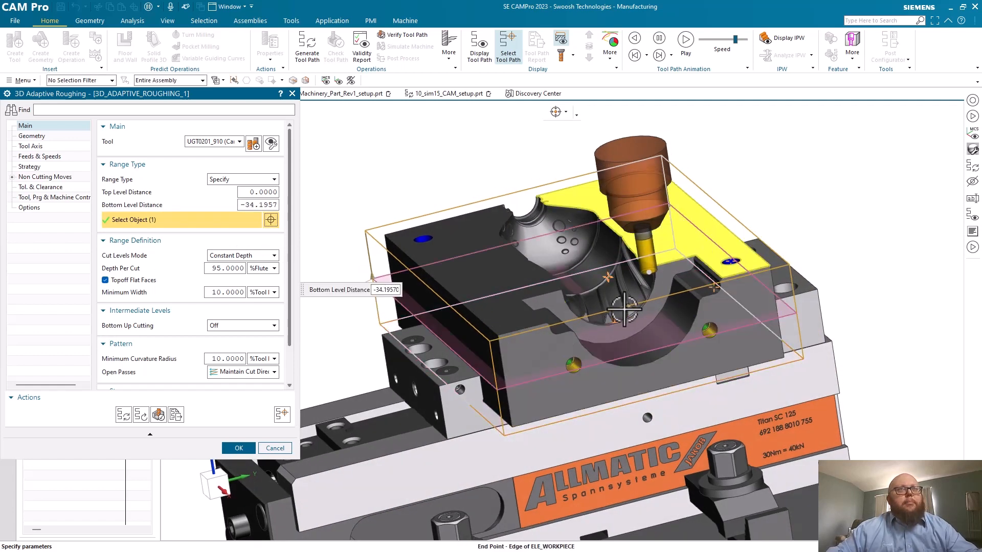
pyautogui.moveTo(620, 313); pyautogui.dragTo(611, 325, button='middle')
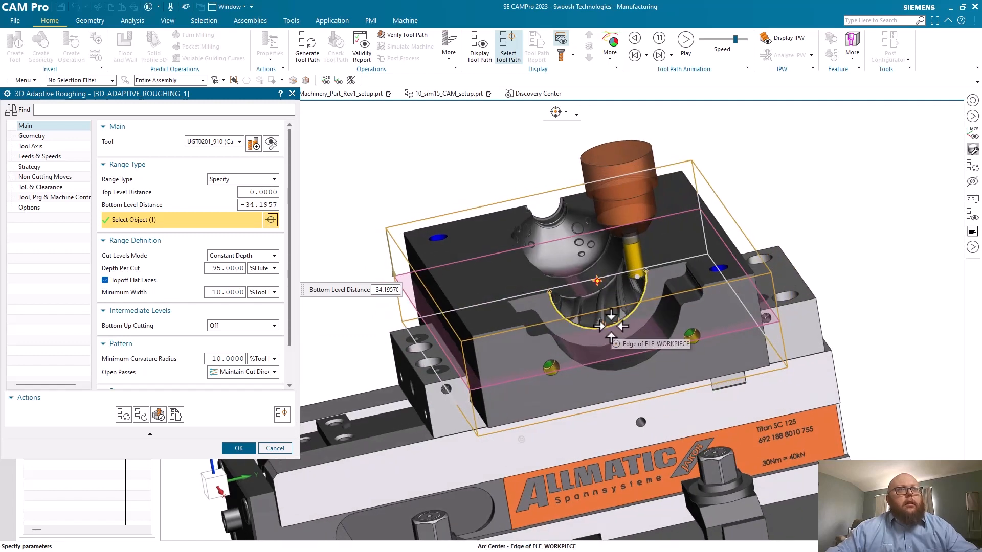
pyautogui.click(122, 418)
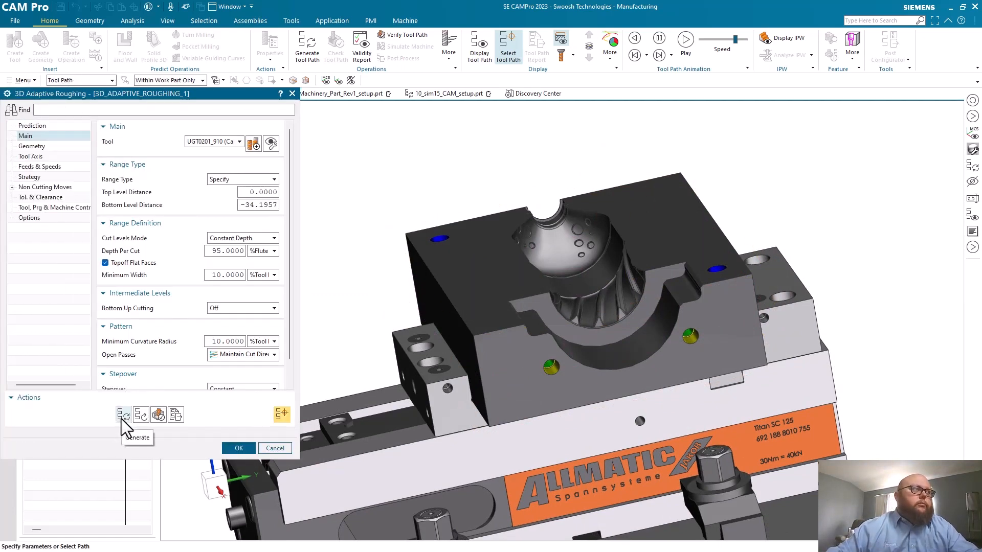
pyautogui.click(480, 41)
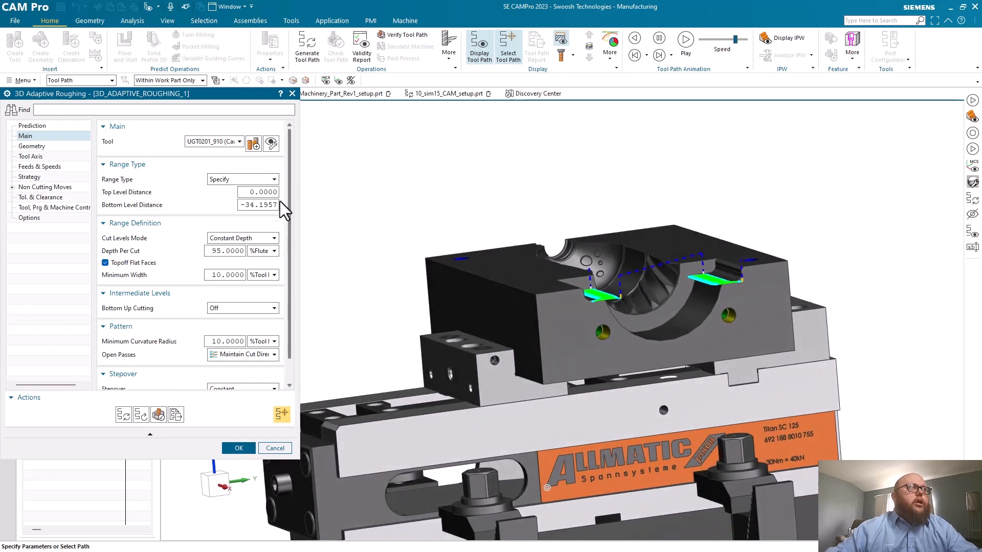
# Set the range's Bottom Level Distance to -24 and regenerate the adaptive roughing tool path.
pyautogui.click(263, 205)
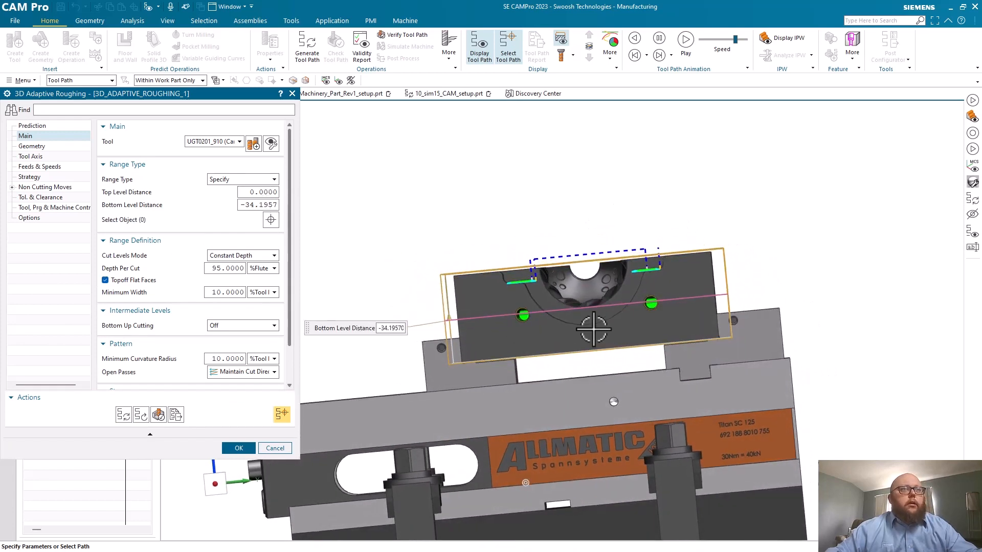
pyautogui.scroll(2, 593, 327)
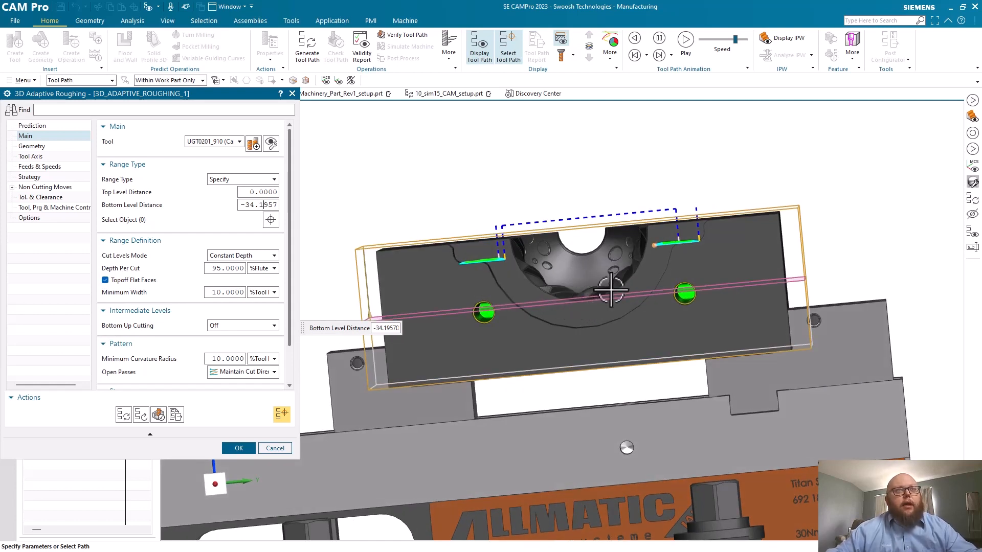
pyautogui.moveTo(611, 290); pyautogui.dragTo(597, 318, button='middle')
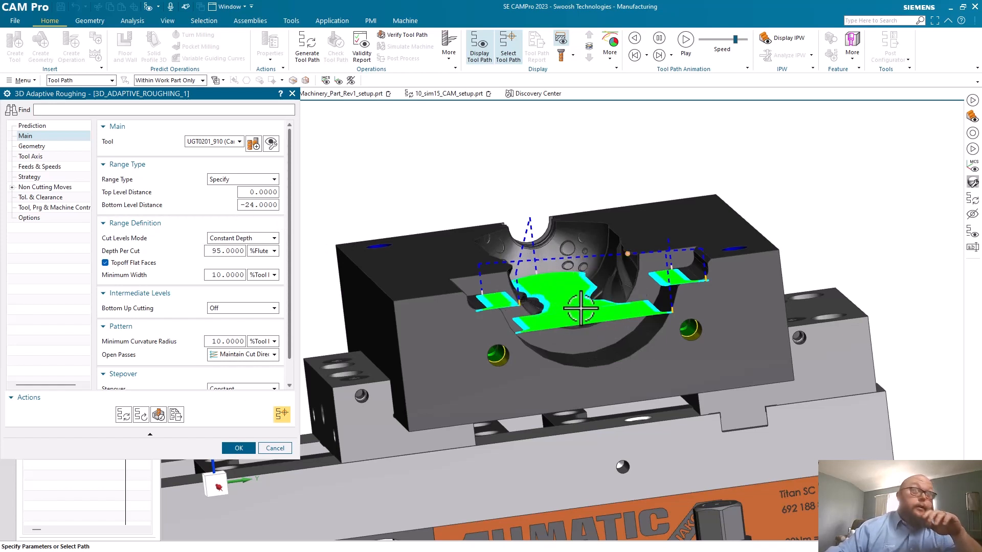
# Redefine the range's bottom level by picking a point at the lowest part of the cavity's curved edge.
pyautogui.click(252, 204)
pyautogui.click(271, 220)
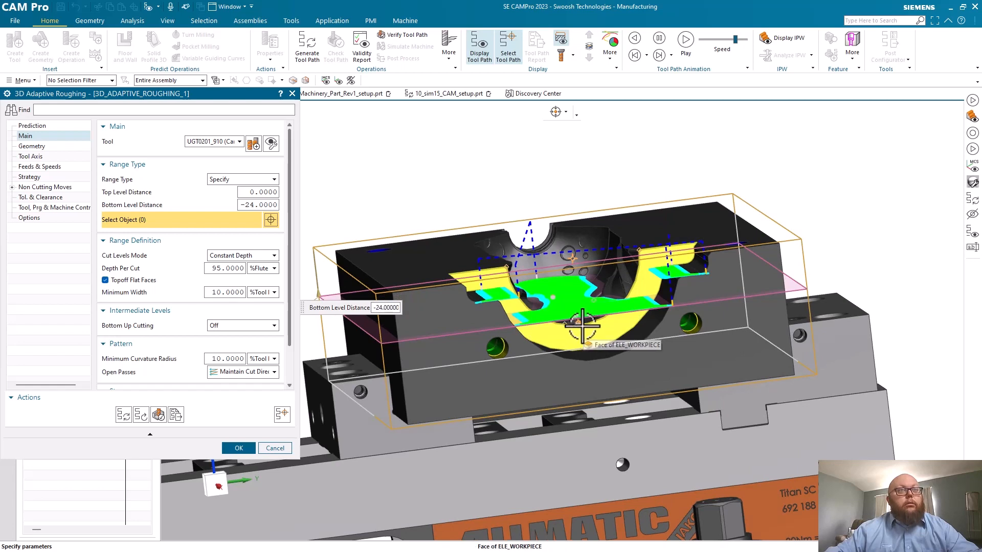
pyautogui.click(582, 326)
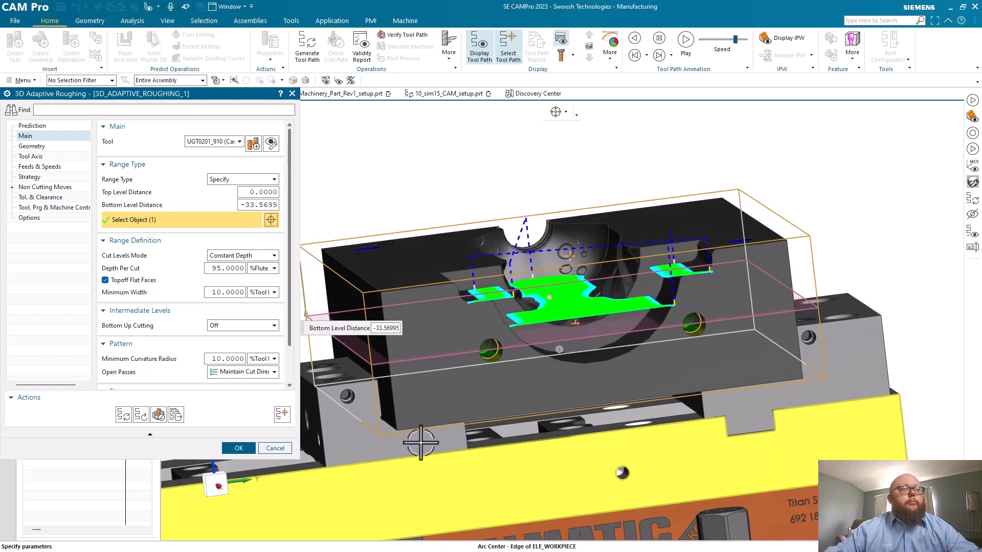
# Set Bottom Up Cutting to Between Cut Levels, regenerate the tool path, and accept the adaptive roughing operation.
pyautogui.click(220, 325)
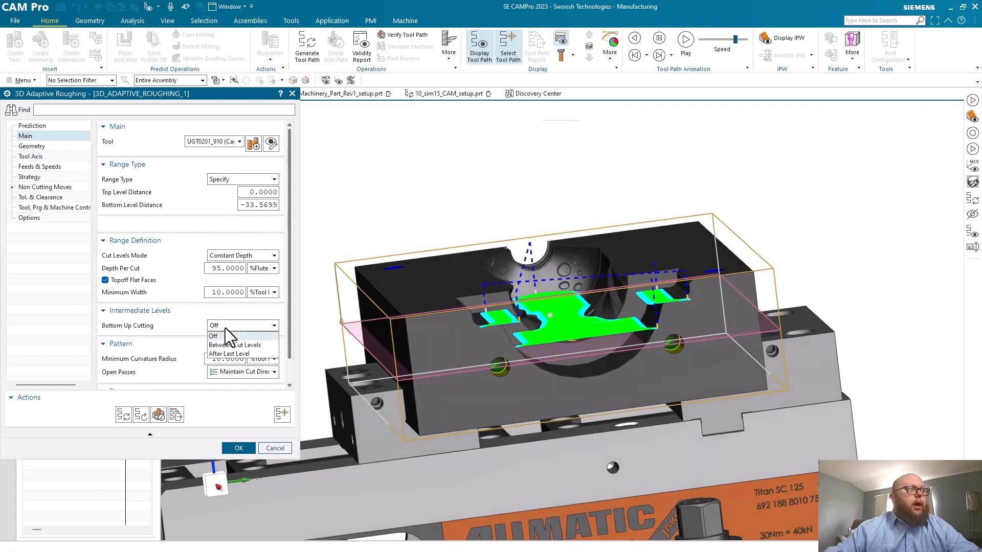
pyautogui.click(245, 345)
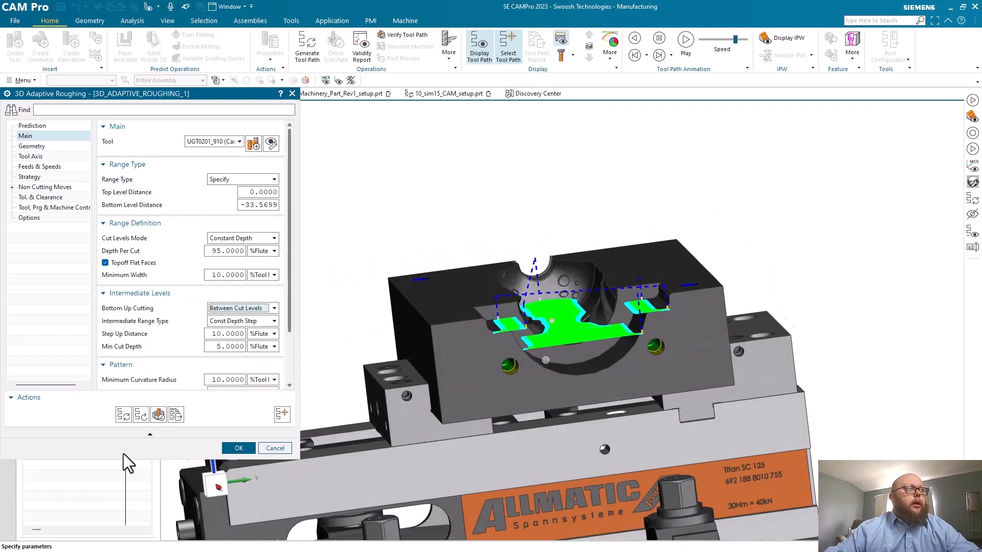
pyautogui.click(123, 416)
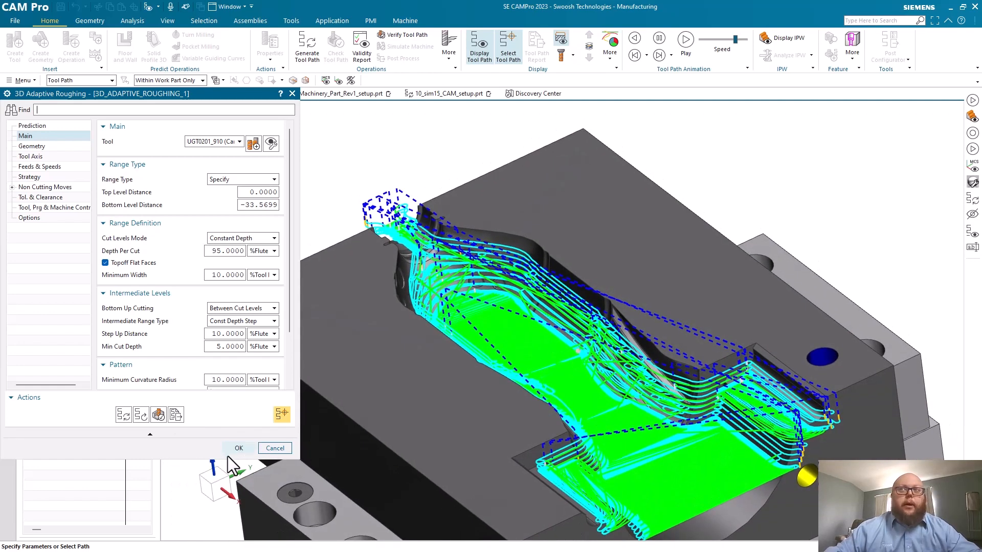
pyautogui.click(237, 449)
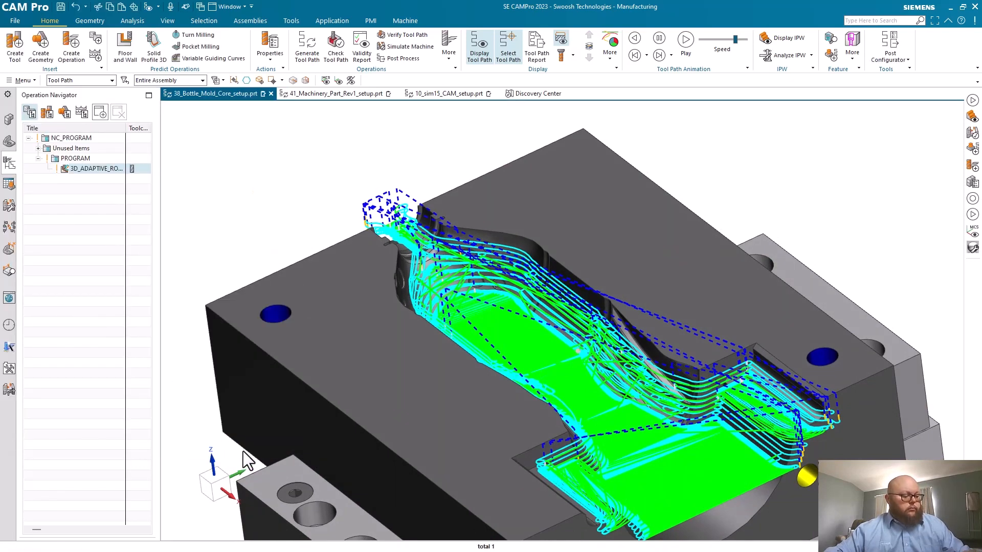
# Switch to the PowerPoint slide show and advance to the Face Mill Mid Pass slide.
pyautogui.press('super+Tab')
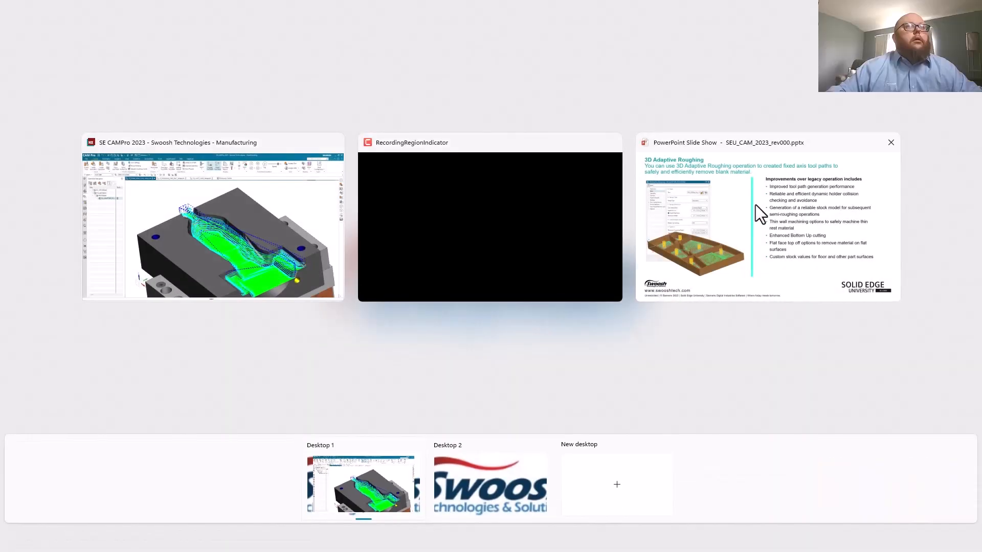
pyautogui.click(757, 207)
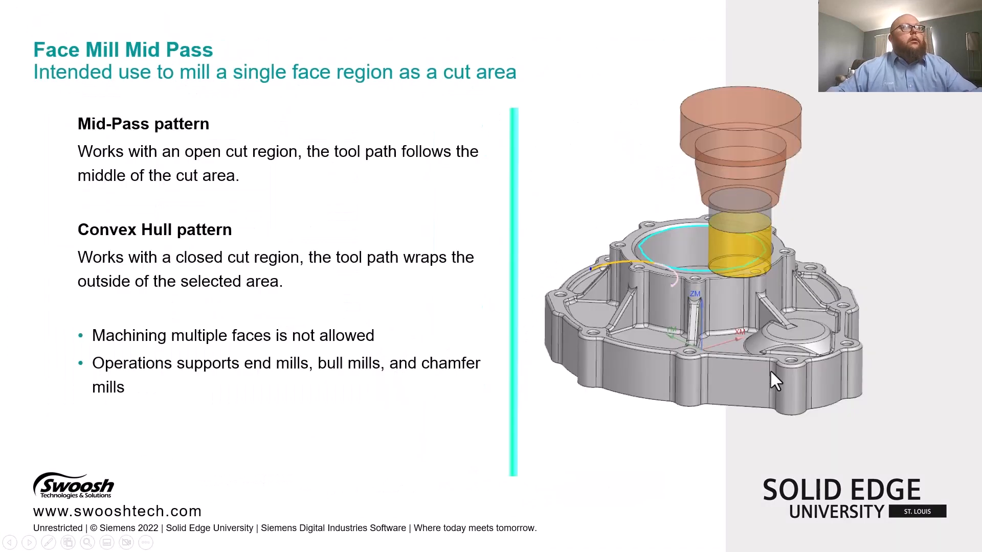
pyautogui.click(771, 372)
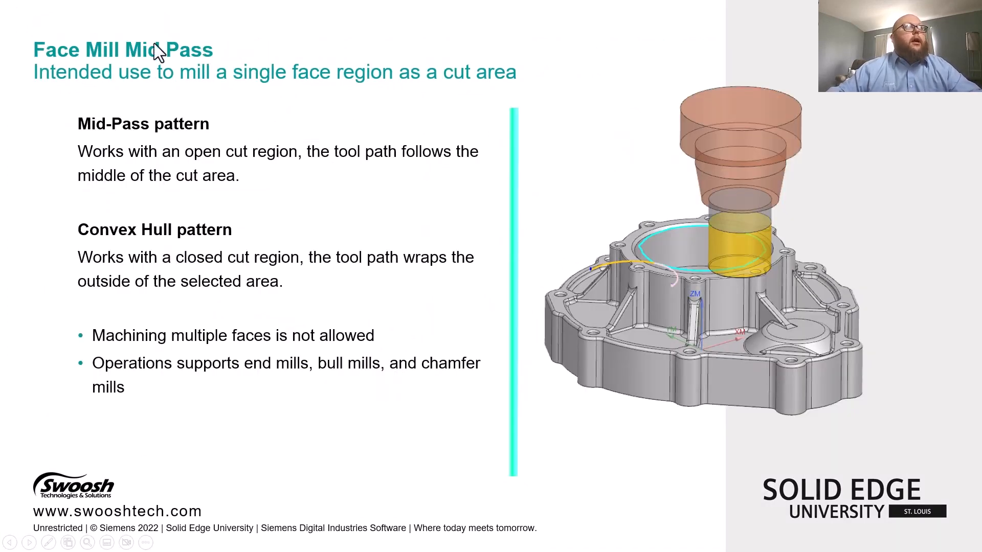
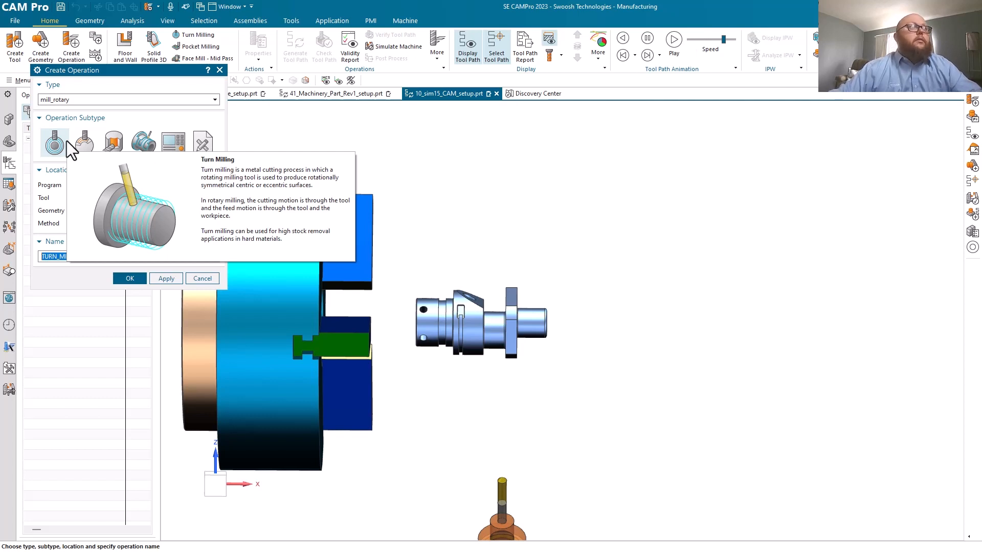
# Create a mill_rotary Turn Milling operation using tool UGT0201_088 (End mill 10 mm) and geometry PART-MAIN.
pyautogui.click(65, 142)
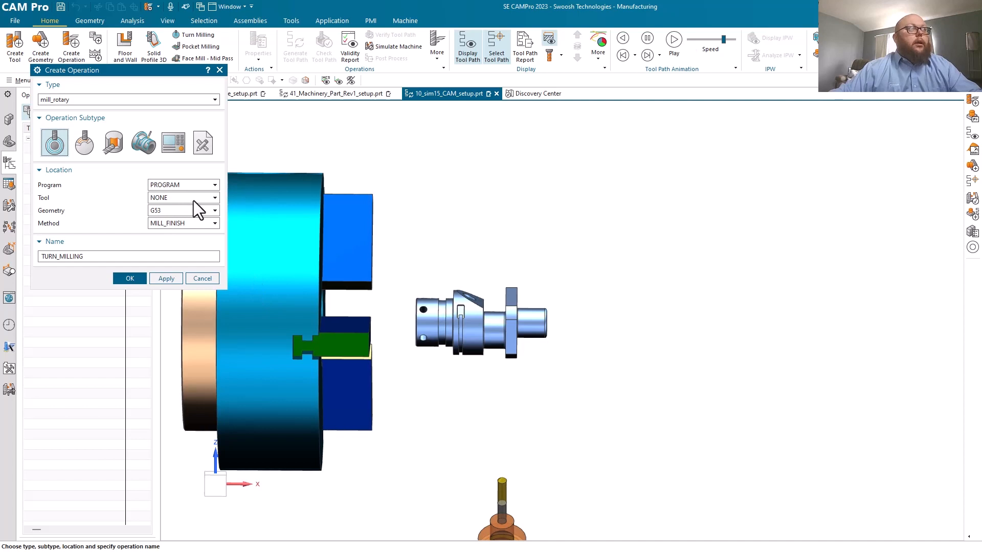
pyautogui.click(194, 200)
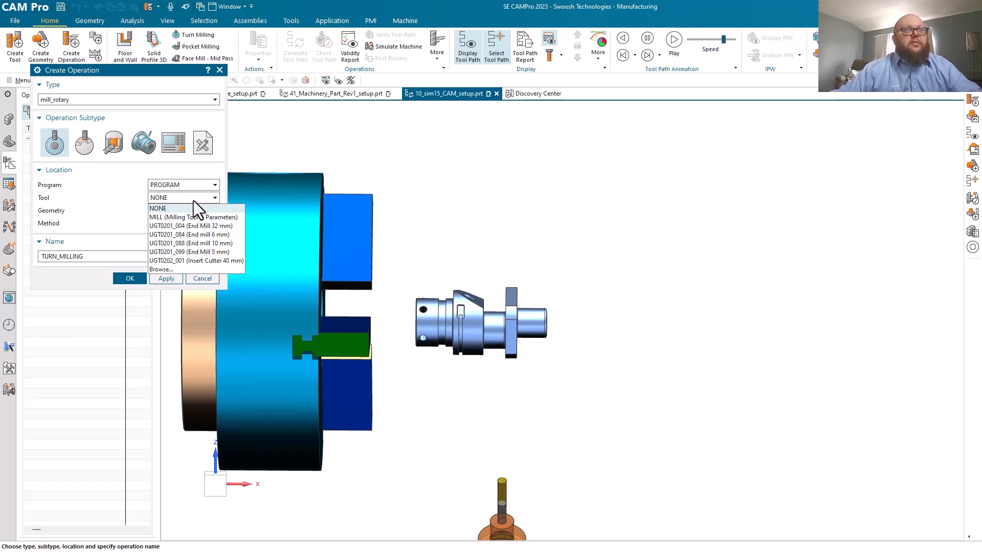
pyautogui.click(225, 245)
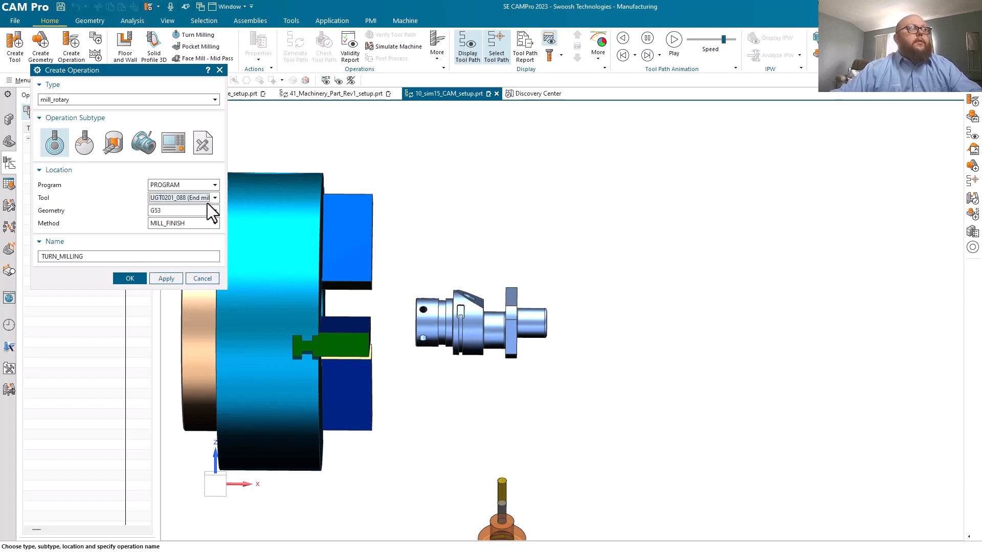
pyautogui.click(196, 210)
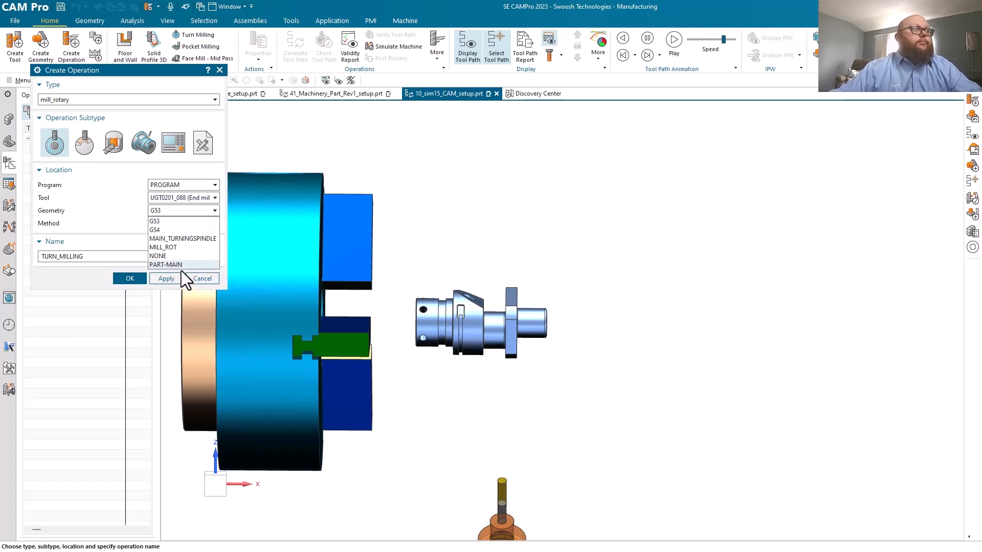
pyautogui.click(180, 266)
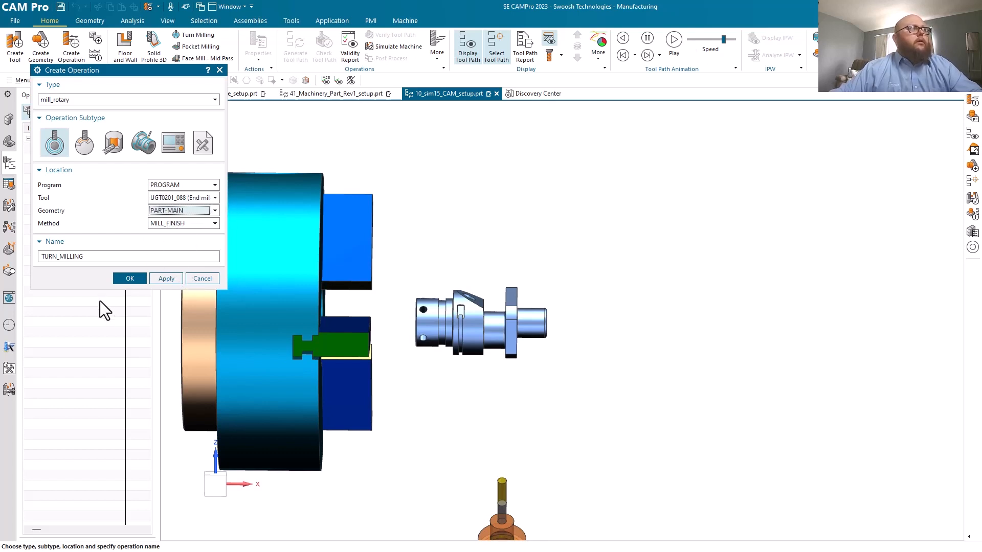
pyautogui.click(129, 279)
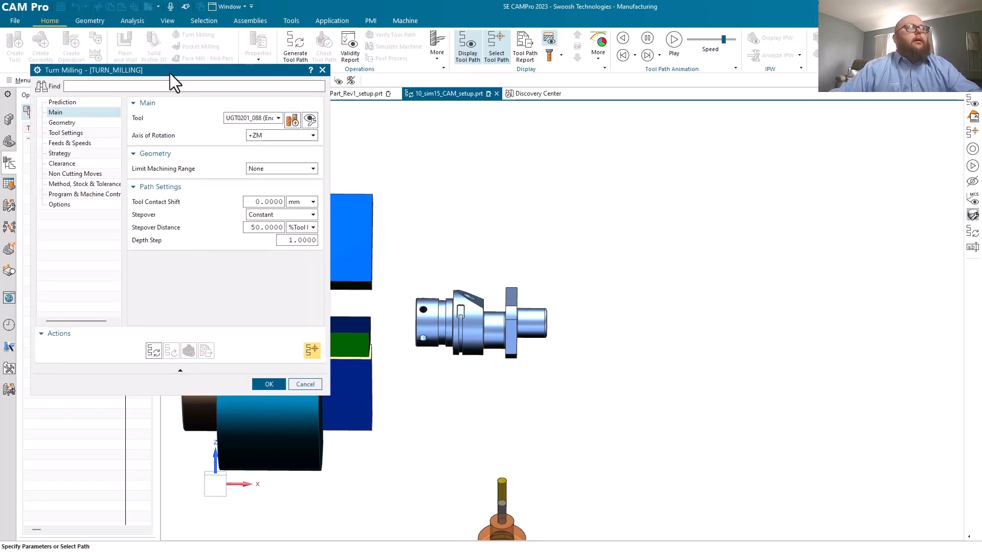
# Check the +ZM axis of rotation and highlight the part geometry assigned to the turn milling operation.
pyautogui.moveTo(152, 135)
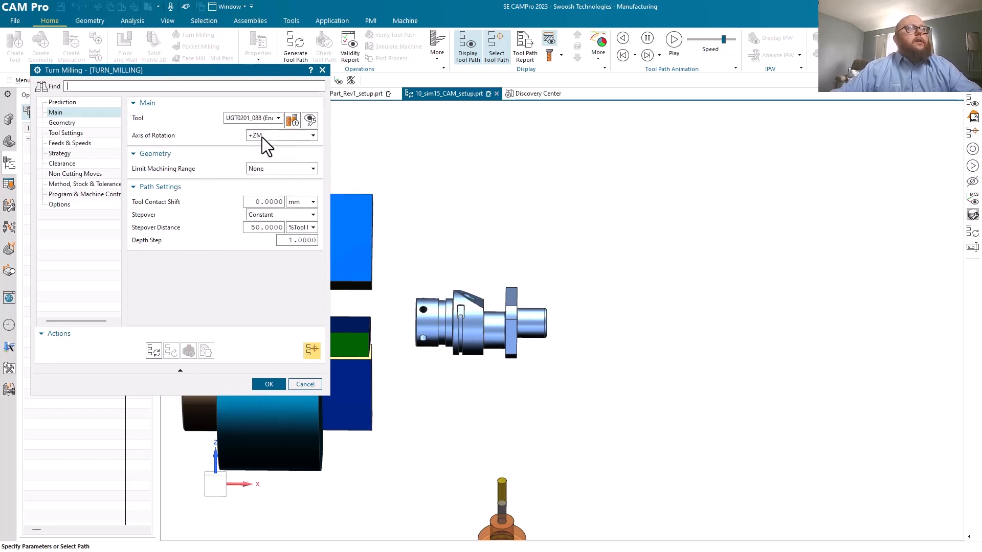
pyautogui.click(262, 137)
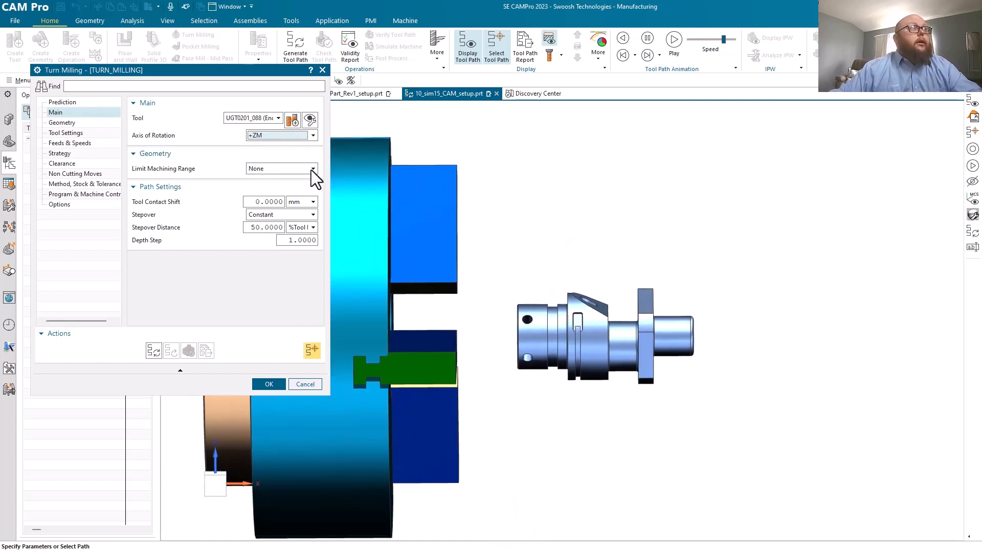
pyautogui.click(58, 122)
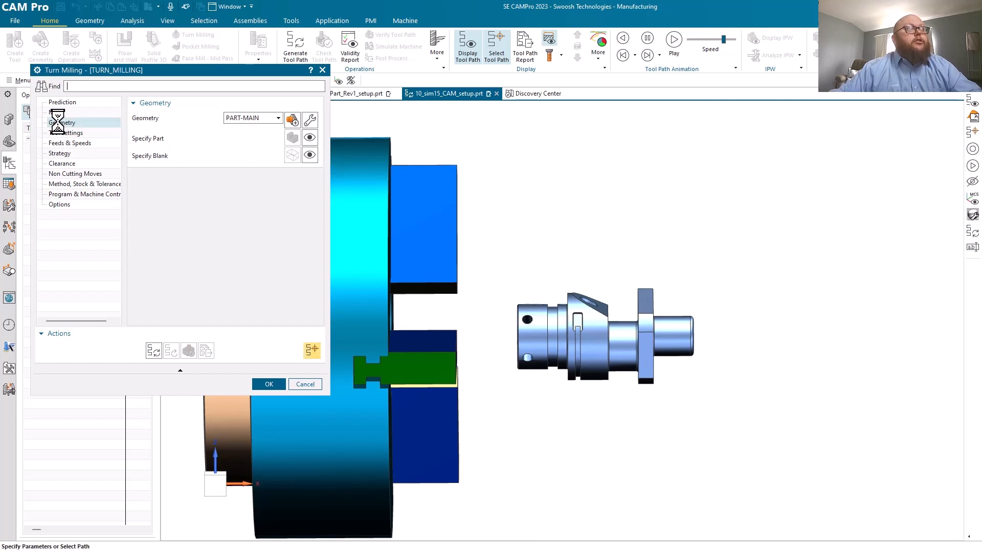
pyautogui.click(309, 139)
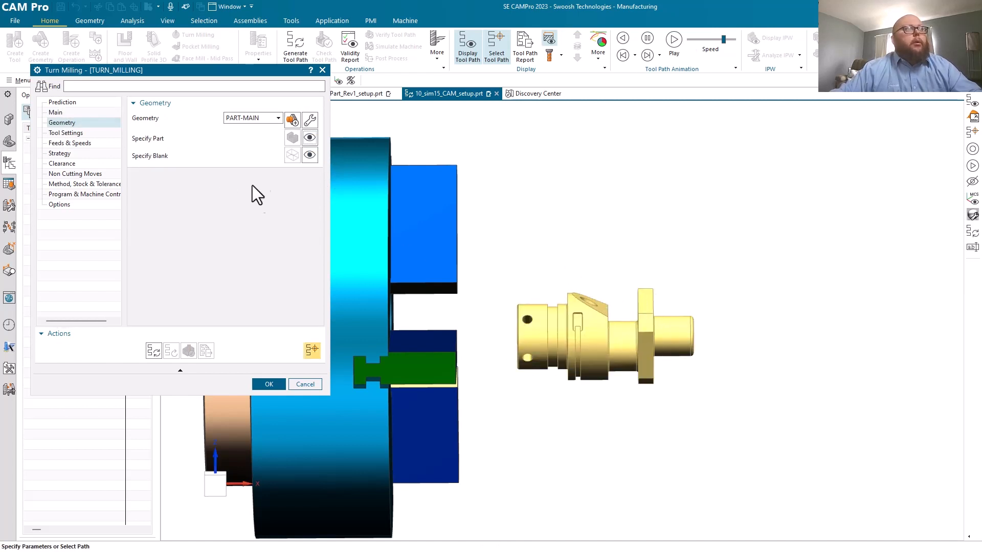
# Limit the machining range axially and pick the main body's shoulder face beside the narrow neck as its start.
pyautogui.click(57, 113)
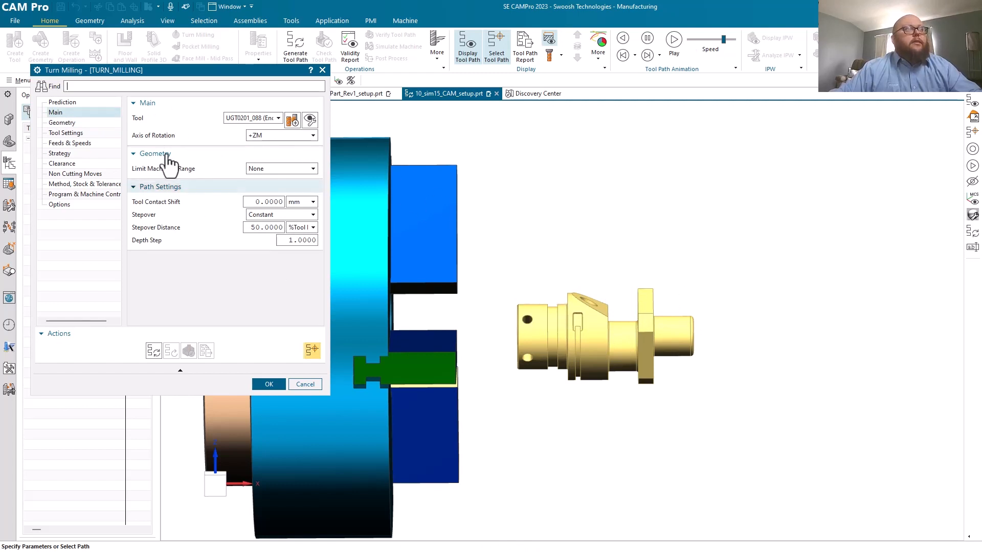
pyautogui.click(298, 171)
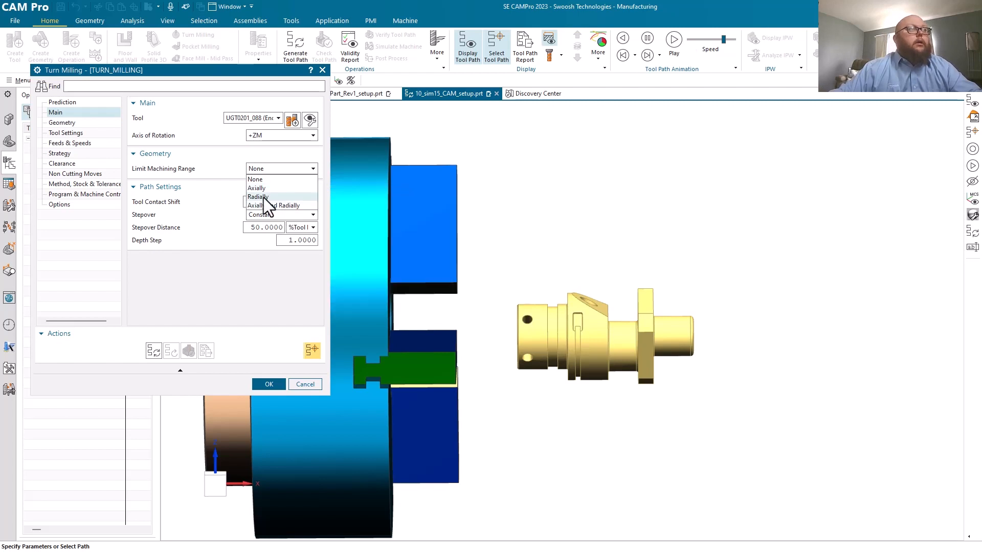
pyautogui.moveTo(263, 198)
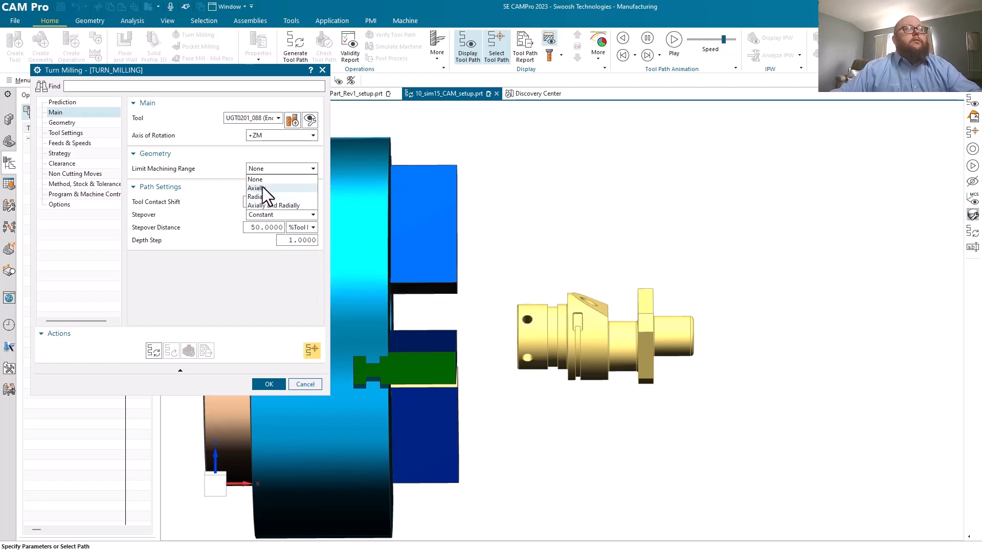
pyautogui.click(262, 187)
pyautogui.click(279, 196)
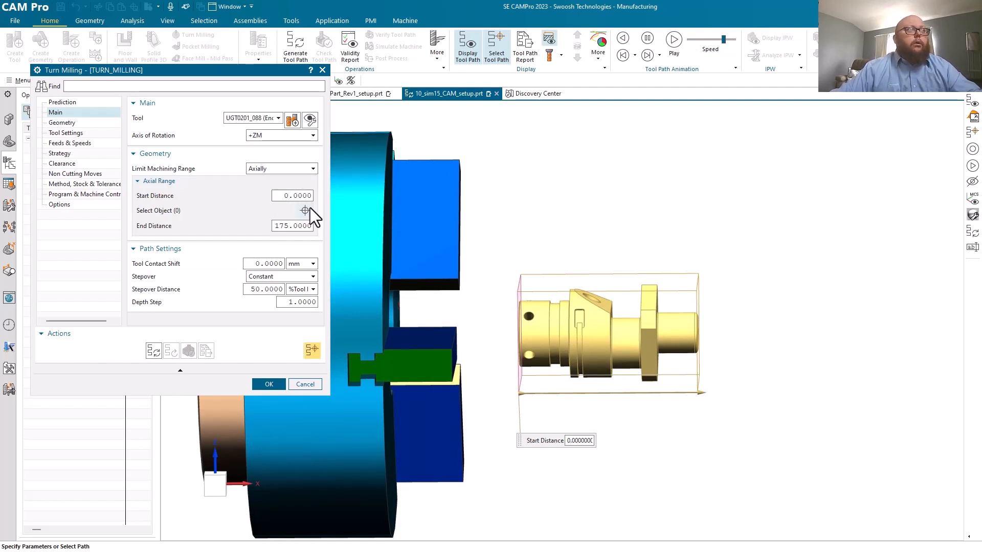
pyautogui.click(305, 211)
pyautogui.scroll(5, 624, 313)
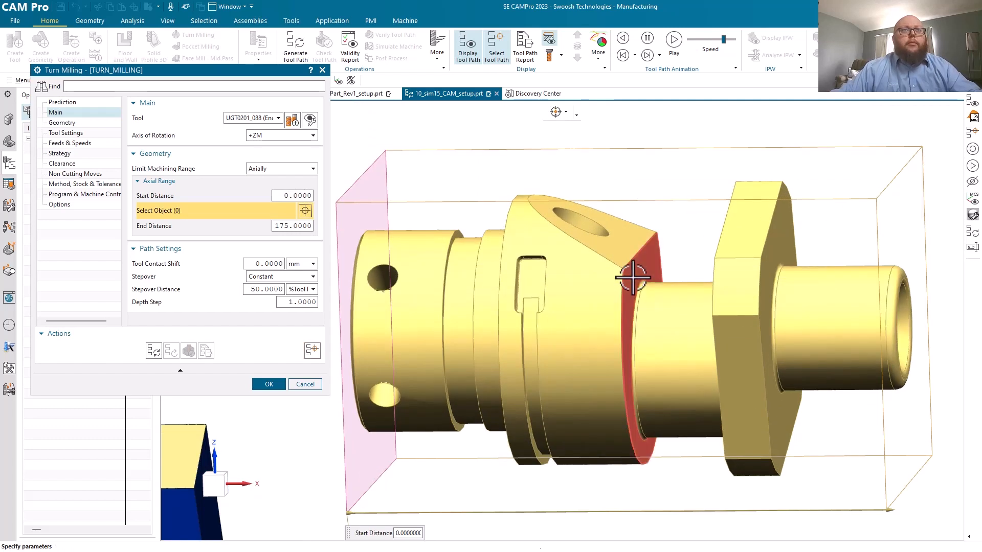
pyautogui.click(637, 335)
# Set the end of the axial range by picking the flange face that bounds the neck.
pyautogui.click(293, 226)
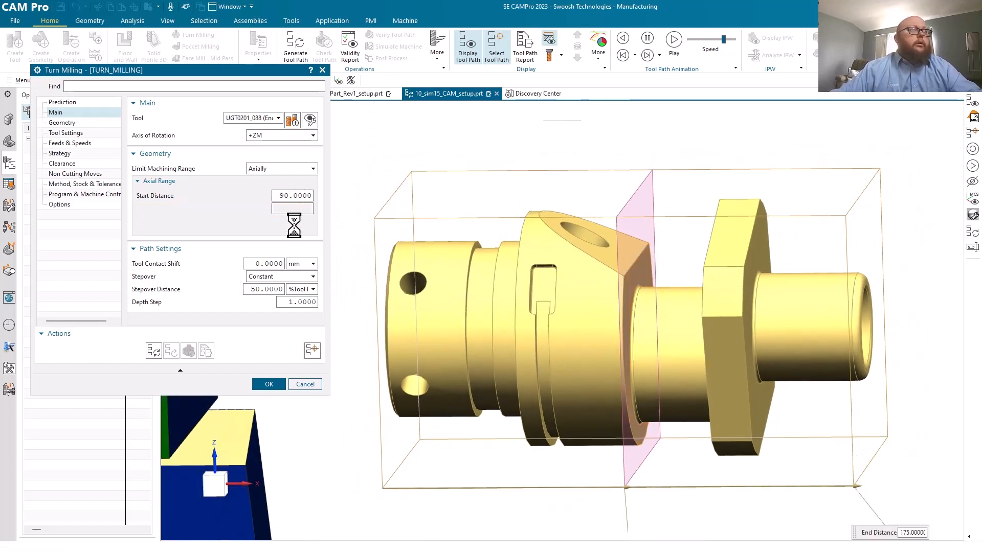
pyautogui.click(305, 224)
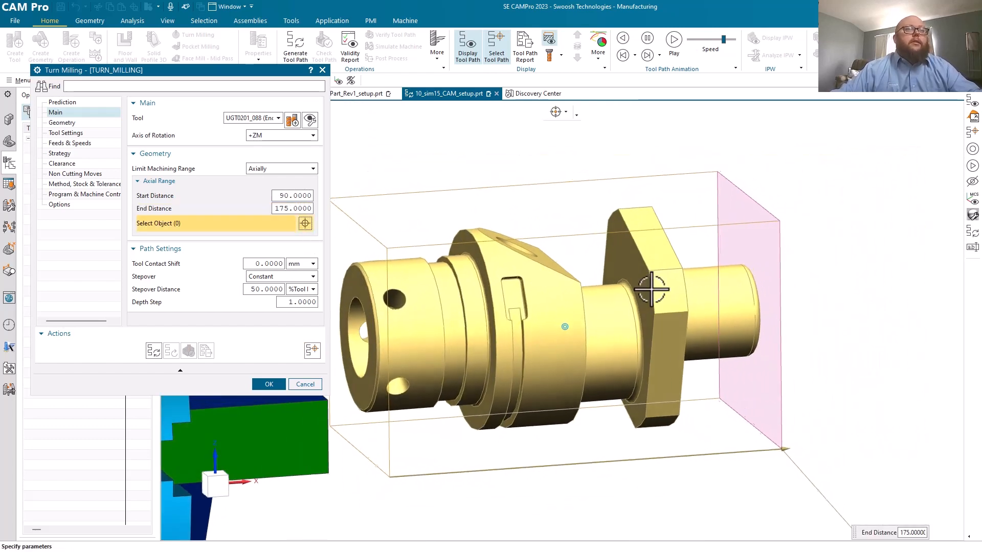
pyautogui.click(623, 253)
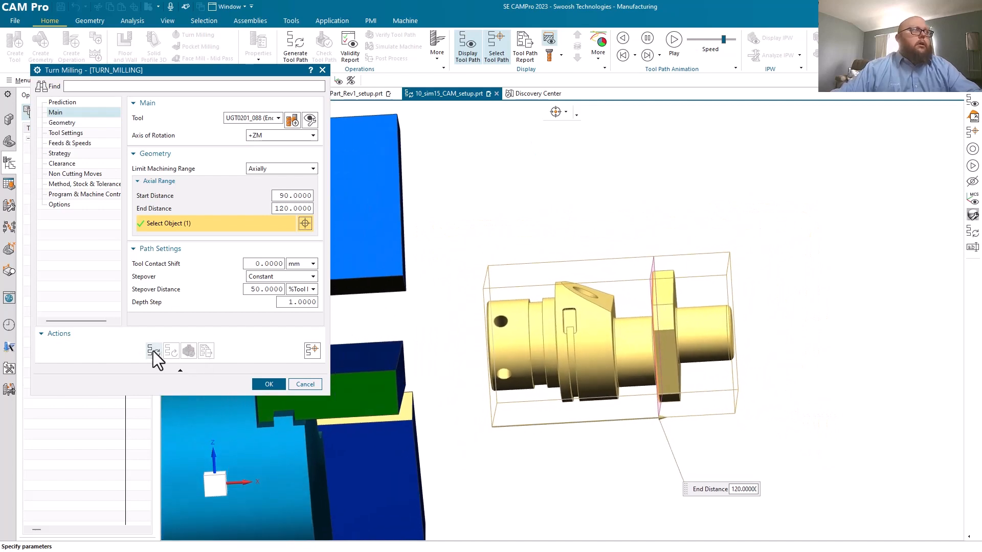
# Generate the turn milling tool path, inspect it around the neck, and accept the operation.
pyautogui.click(152, 351)
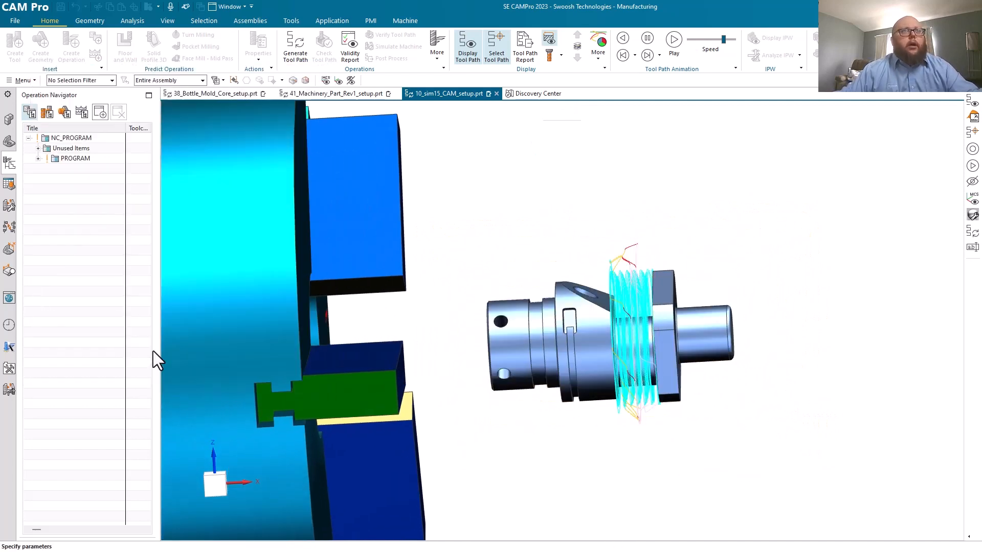
pyautogui.moveTo(717, 248); pyautogui.dragTo(592, 288, button='middle')
pyautogui.scroll(2, 631, 229)
pyautogui.scroll(-1, 139, 422)
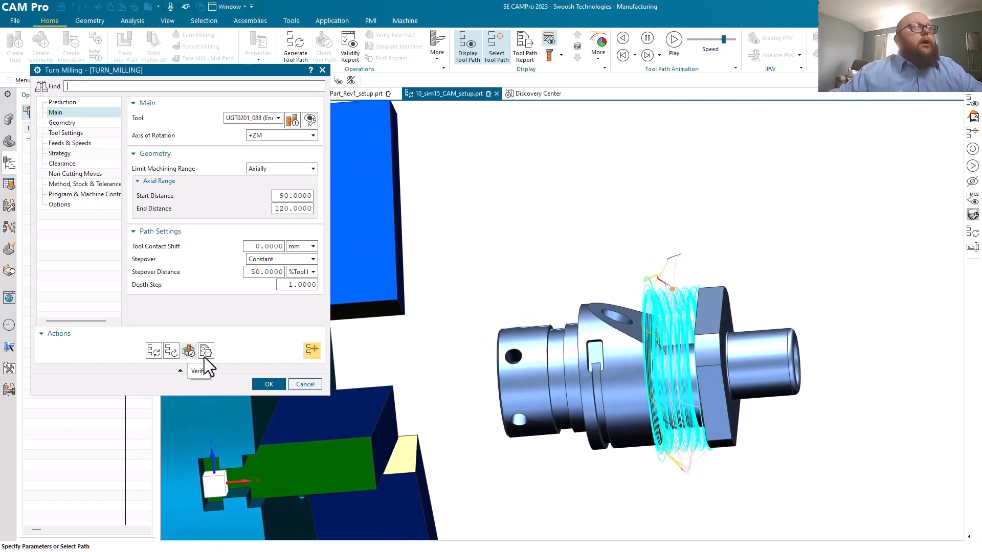
pyautogui.click(267, 385)
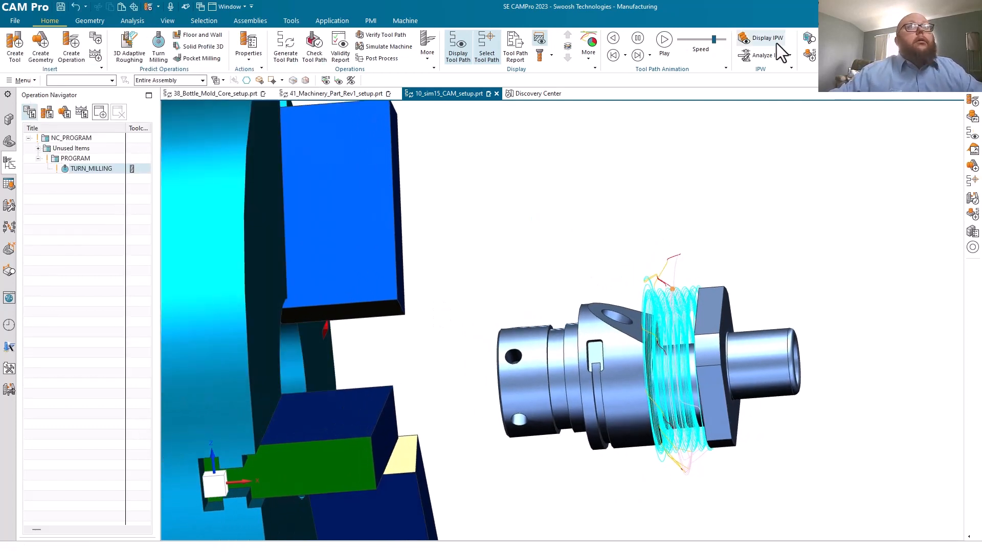
# Display the in-process workpiece and play the turn milling tool path animation, adjusting its playback speed.
pyautogui.click(776, 42)
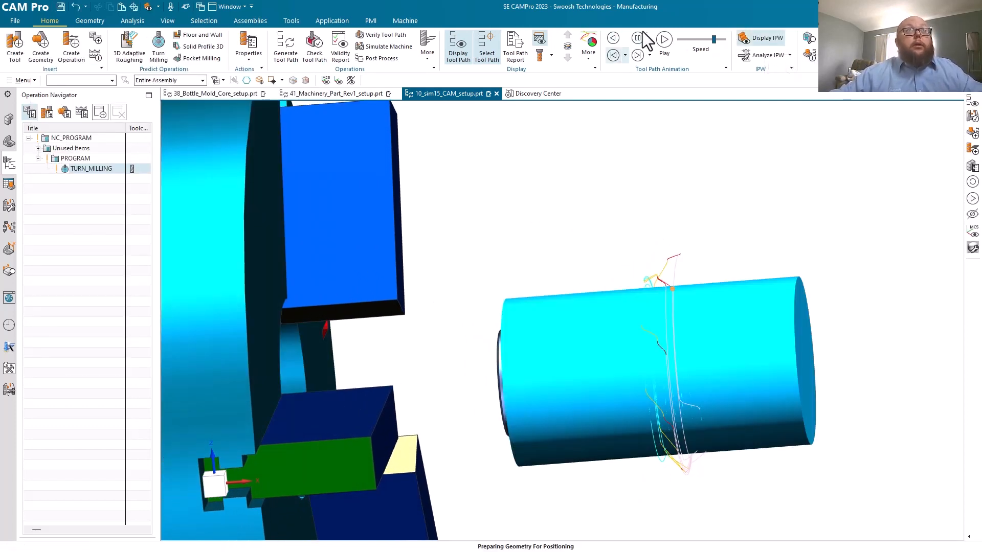
pyautogui.click(695, 41)
pyautogui.click(664, 39)
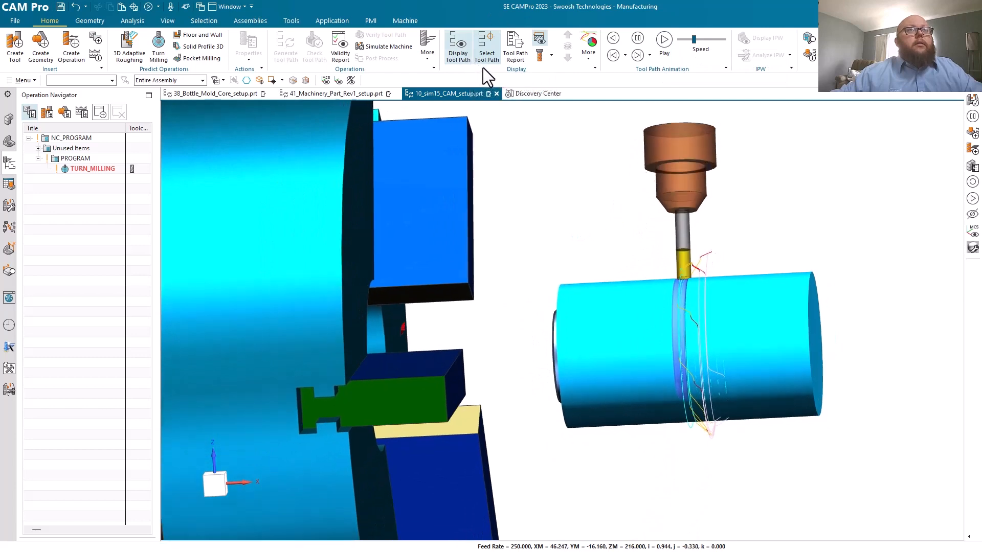
pyautogui.click(705, 41)
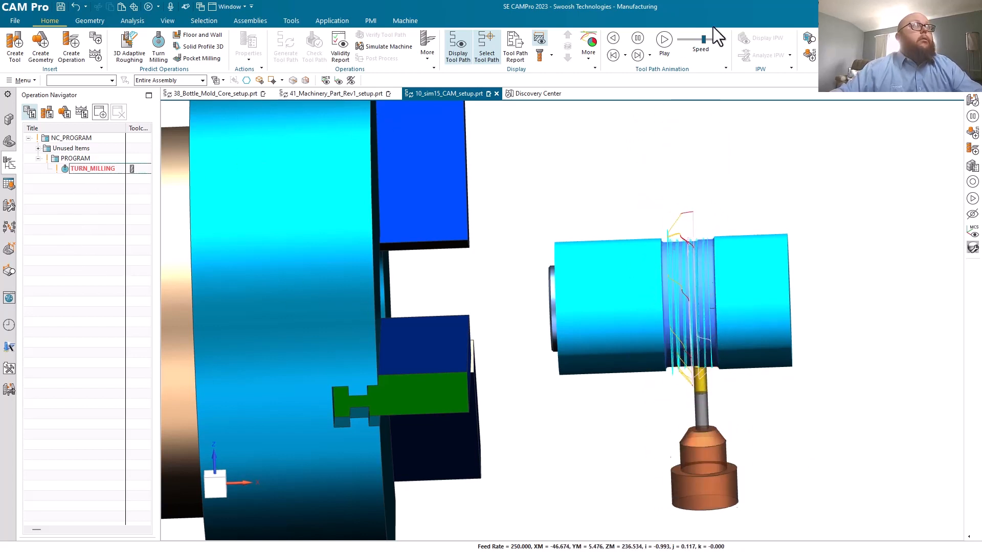
# Reopen the TURN_MILLING operation and hide the in-process workpiece and the tool path display.
pyautogui.doubleClick(83, 170)
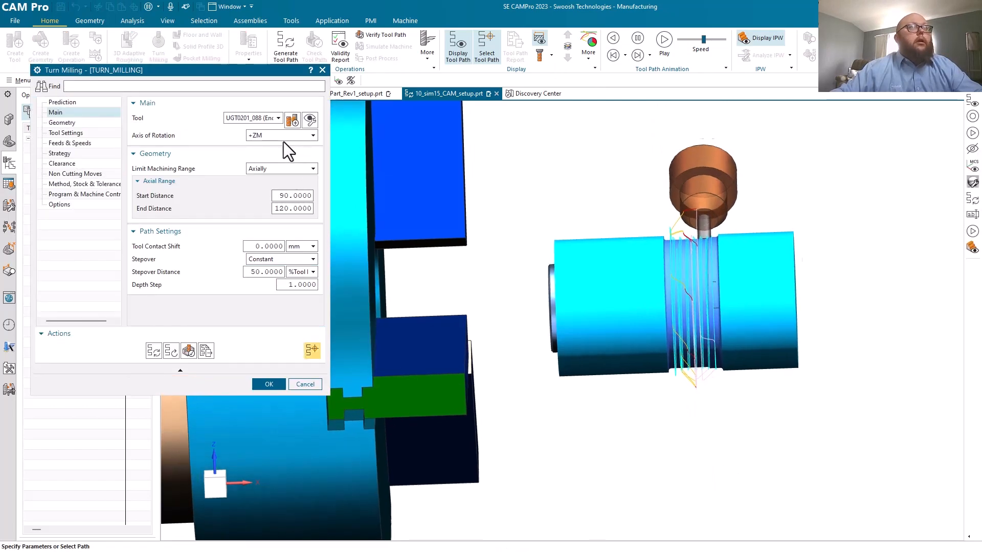
pyautogui.click(750, 40)
pyautogui.moveTo(671, 238); pyautogui.dragTo(637, 240, button='middle')
pyautogui.click(452, 55)
pyautogui.scroll(2, 666, 291)
pyautogui.scroll(1, 664, 291)
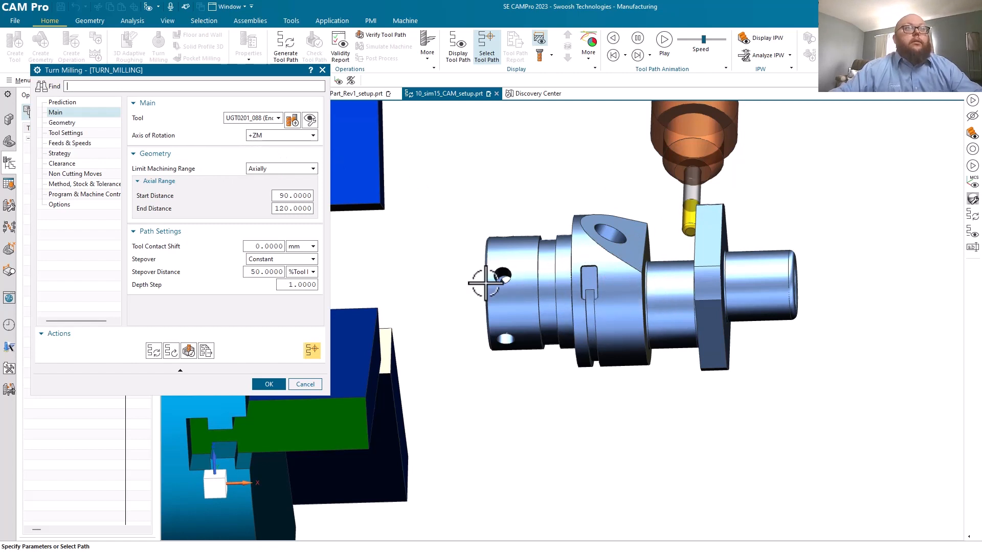
# Set Axis of Rotation to Specify, taking the vector from the cylindrical neck and the point from the center of its shoulder edge.
pyautogui.click(302, 137)
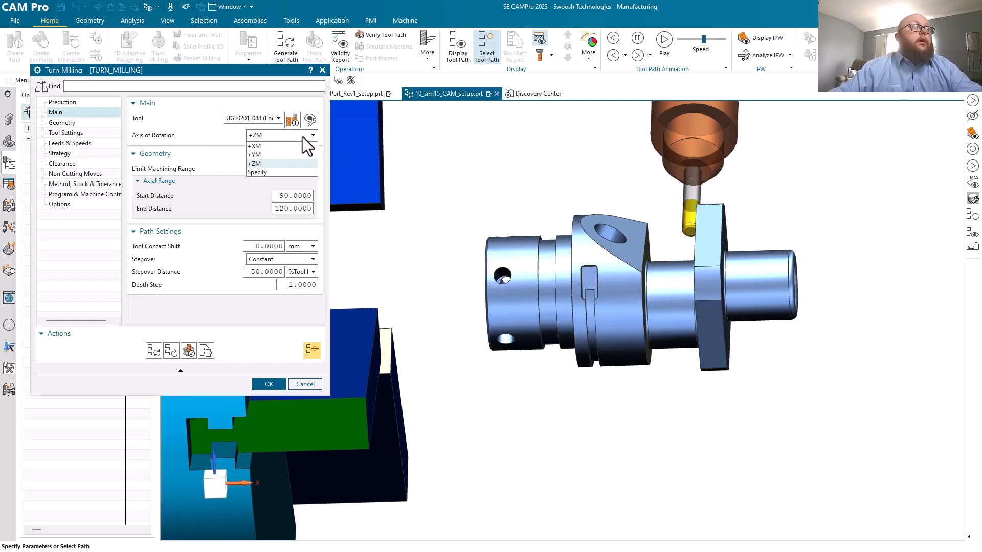
pyautogui.click(259, 174)
pyautogui.click(175, 163)
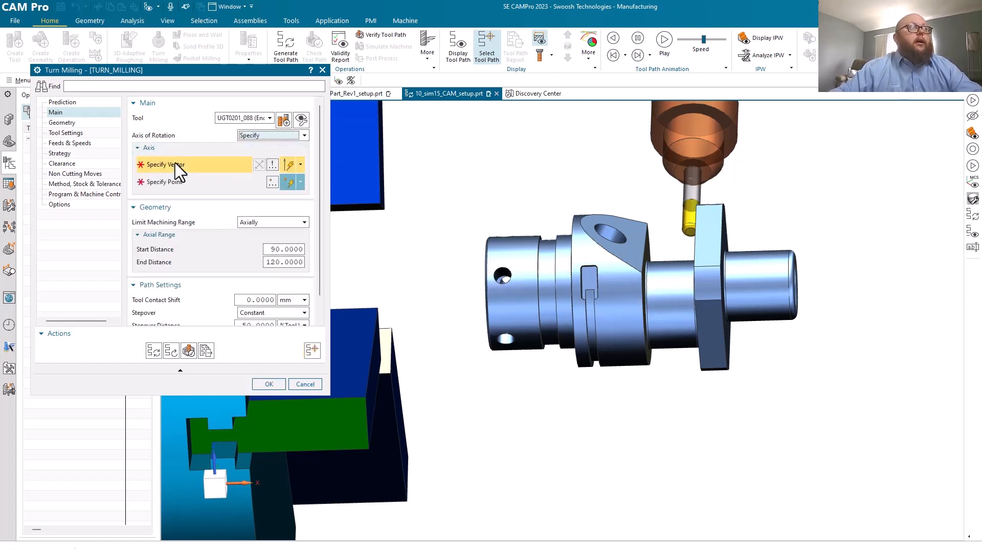
pyautogui.click(675, 276)
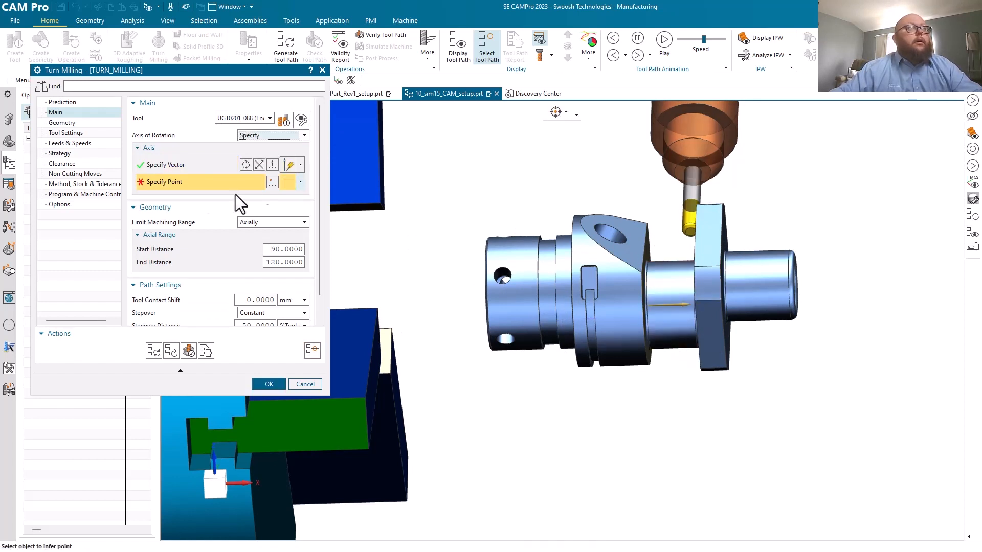
pyautogui.click(648, 281)
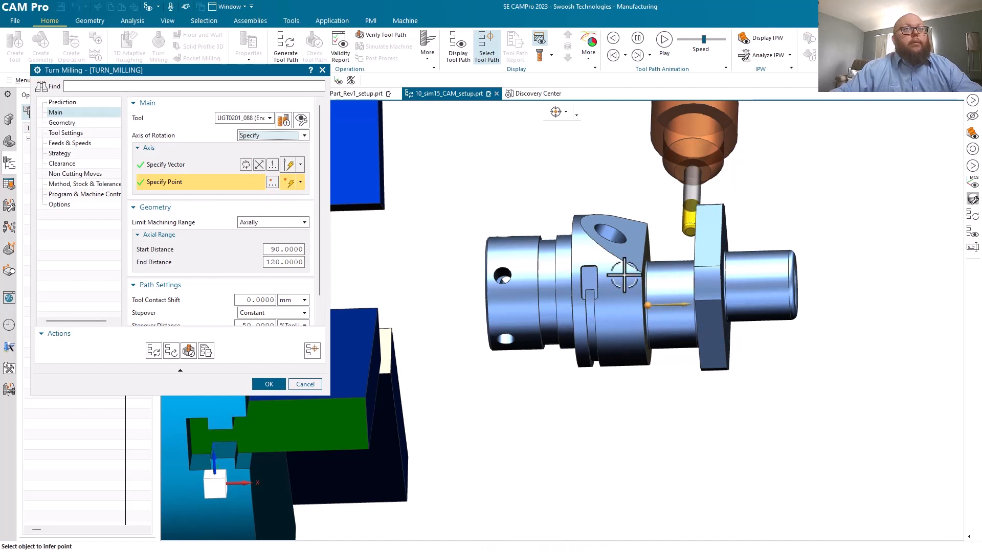
# Regenerate the turn milling tool path with the specified rotation axis and inspect it around the neck.
pyautogui.scroll(-3, 858, 401)
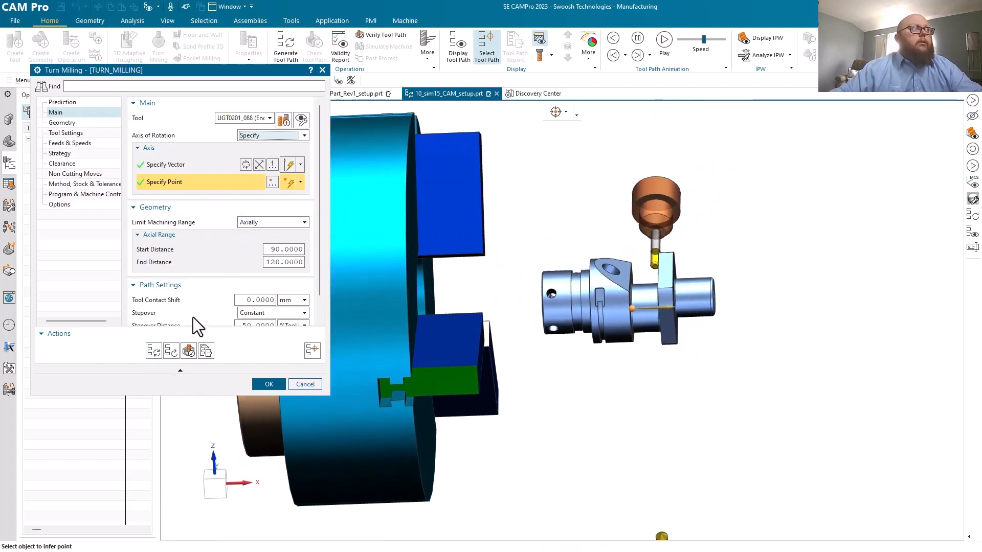
pyautogui.click(153, 351)
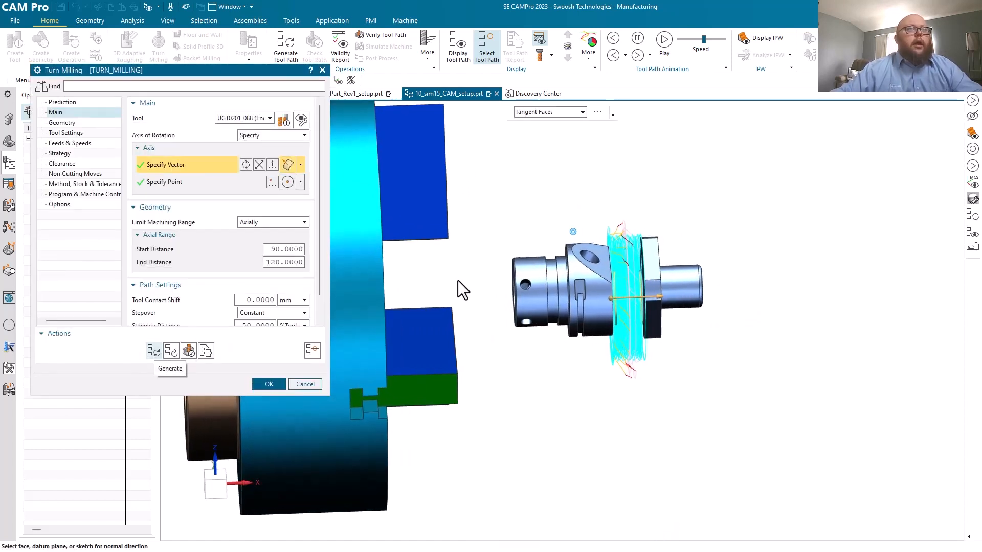
pyautogui.scroll(6, 522, 287)
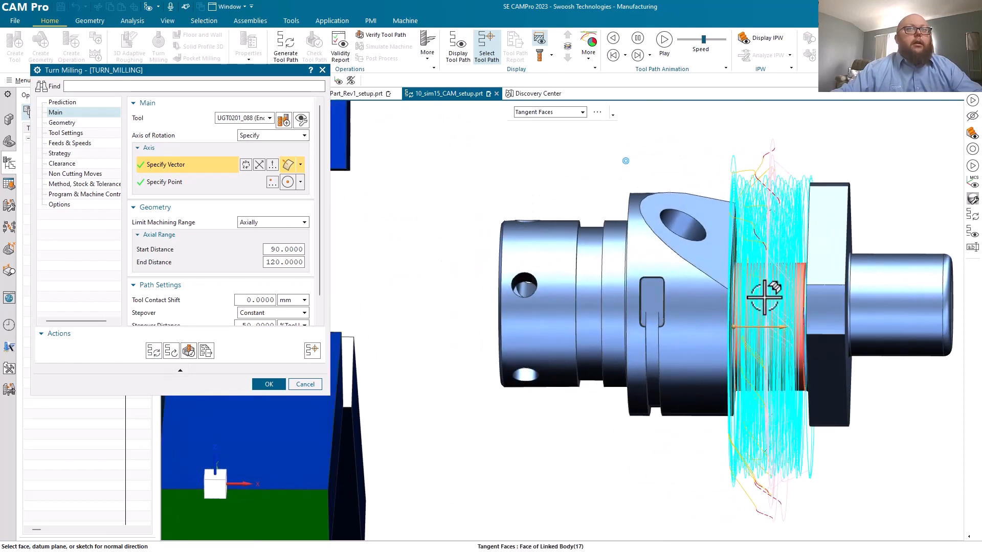
pyautogui.scroll(-3, 164, 467)
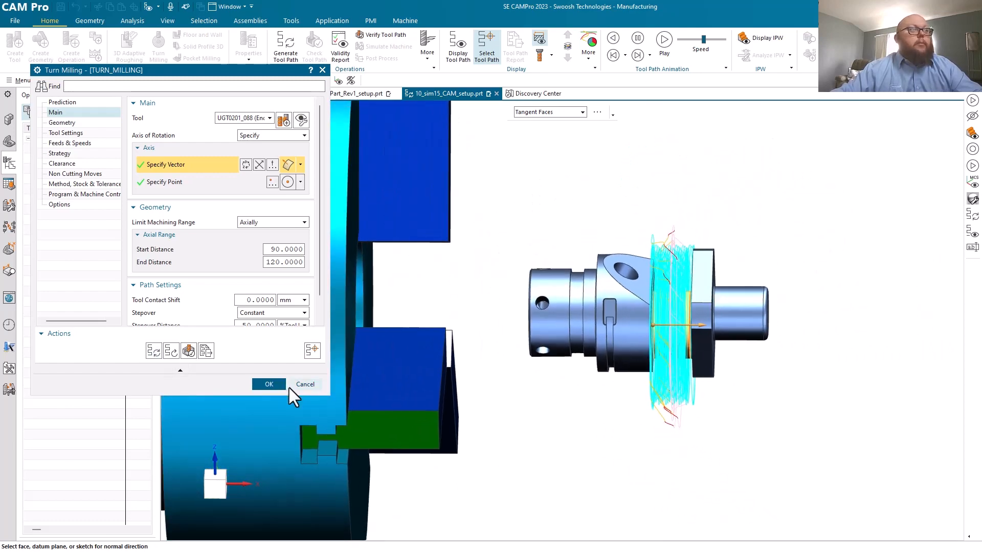
pyautogui.scroll(-1, 281, 253)
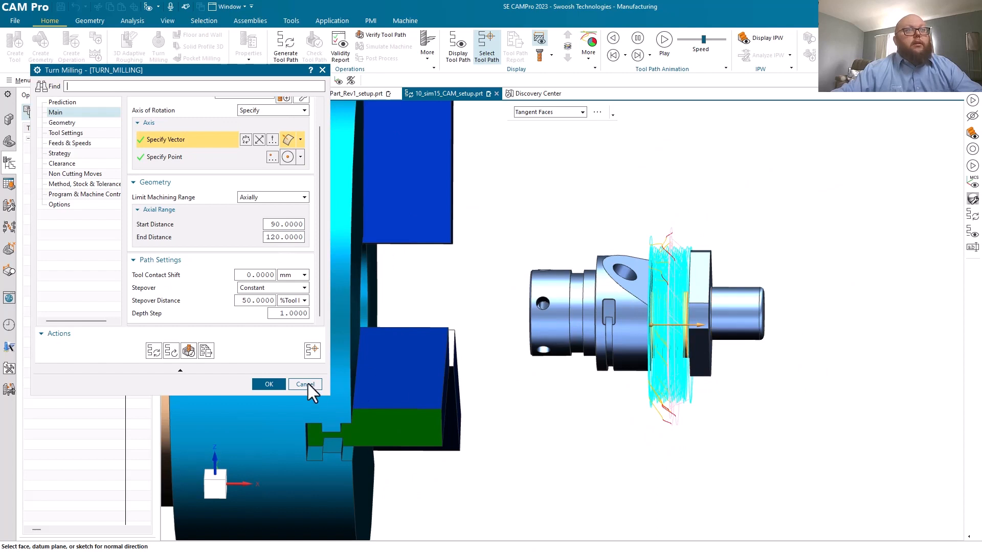
# Set the turn milling Depth Step to 10, regenerate the tool path and accept the operation.
pyautogui.click(287, 314)
pyautogui.press('BackSpace')
pyautogui.press('Right')
pyautogui.write('.')
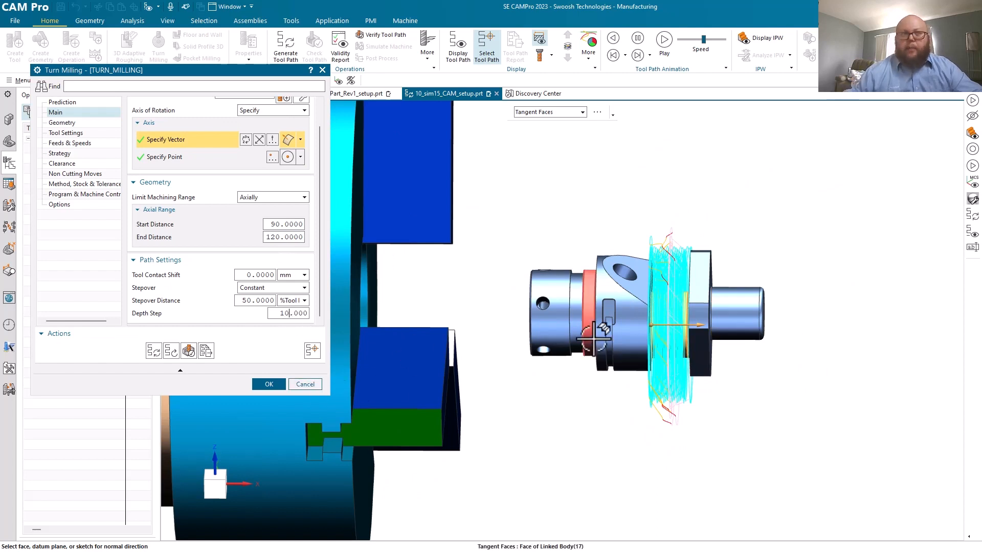
pyautogui.click(153, 351)
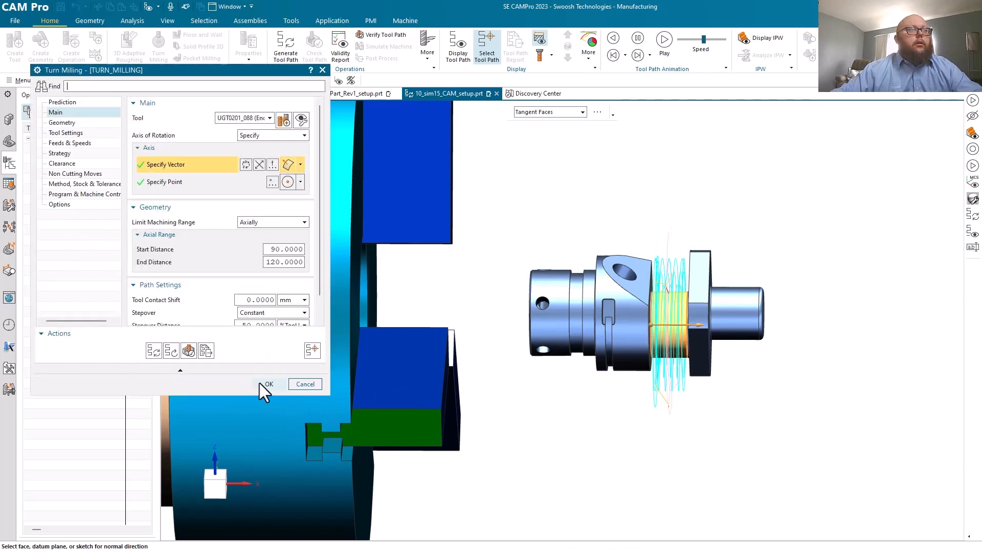
pyautogui.click(269, 384)
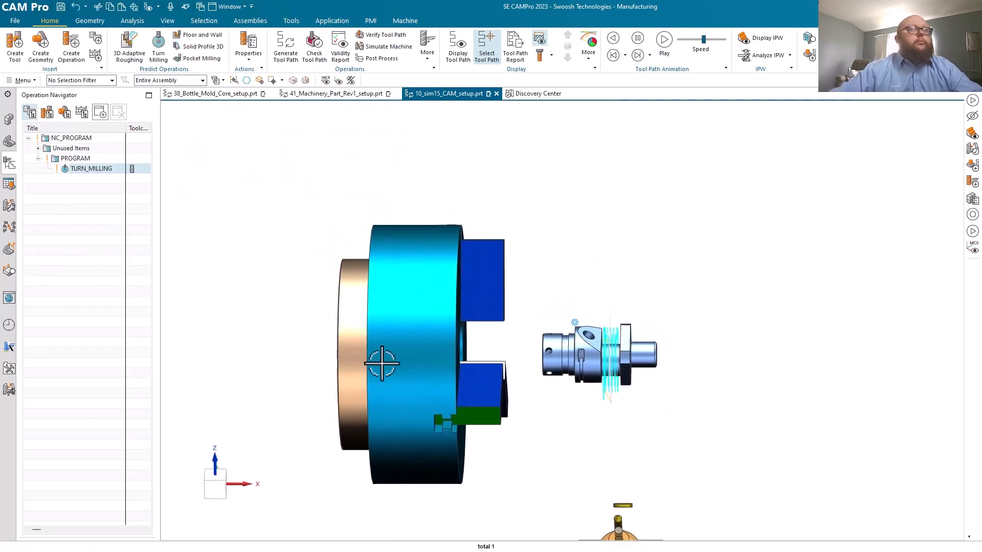
# Start the machine simulation of TURN_MILLING, show the operation list, and play the simulation at a reduced speed.
pyautogui.click(393, 47)
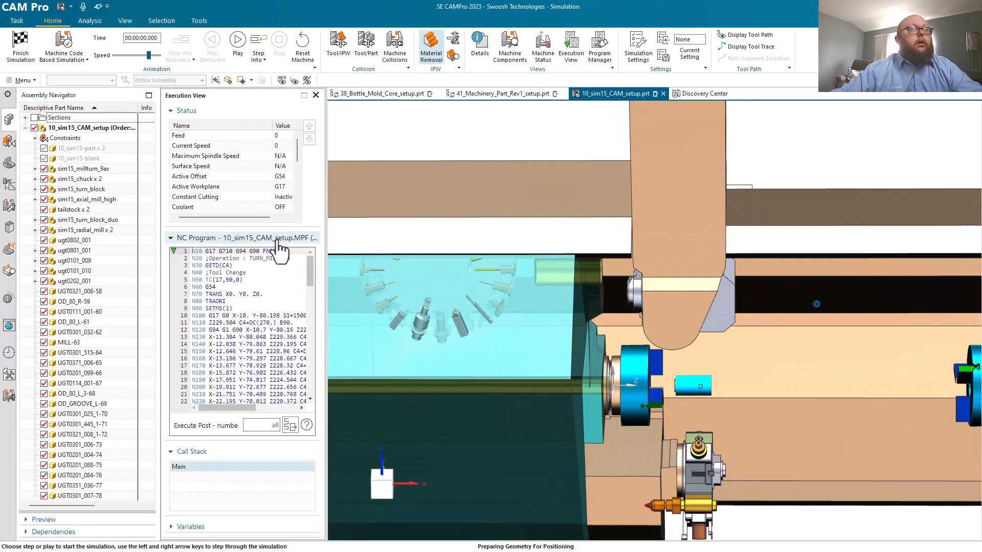
pyautogui.click(9, 184)
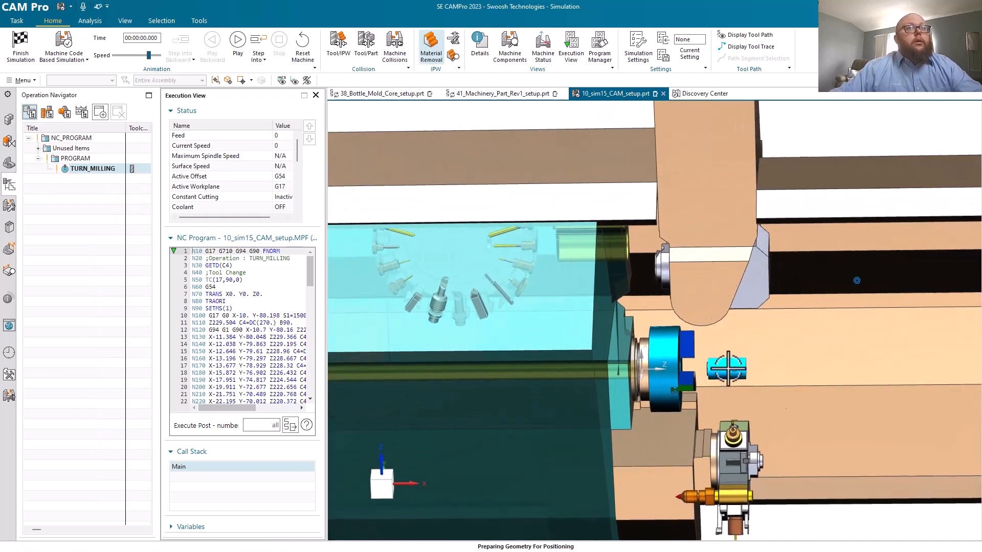
pyautogui.scroll(5, 730, 368)
pyautogui.scroll(-1, 701, 312)
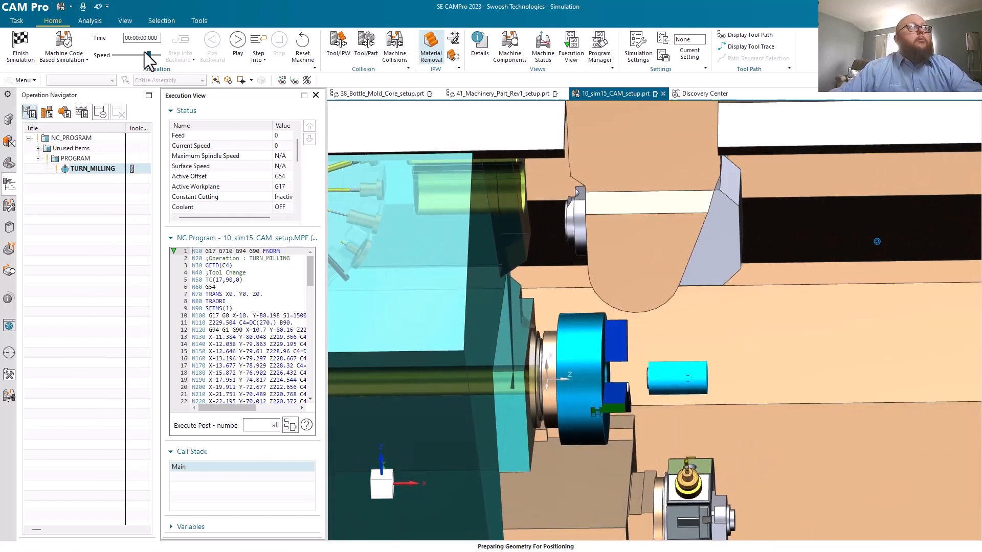
pyautogui.moveTo(148, 55); pyautogui.dragTo(130, 56)
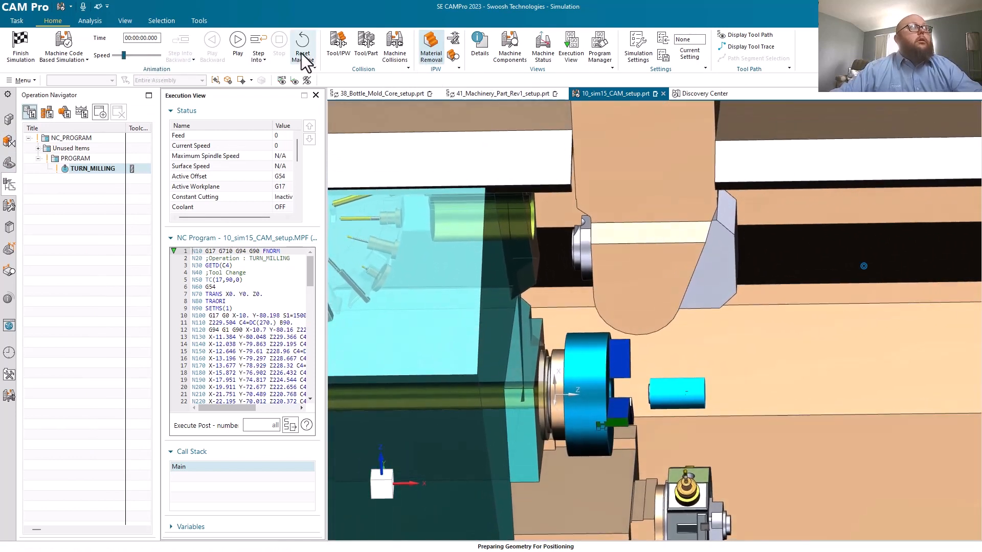
pyautogui.click(237, 40)
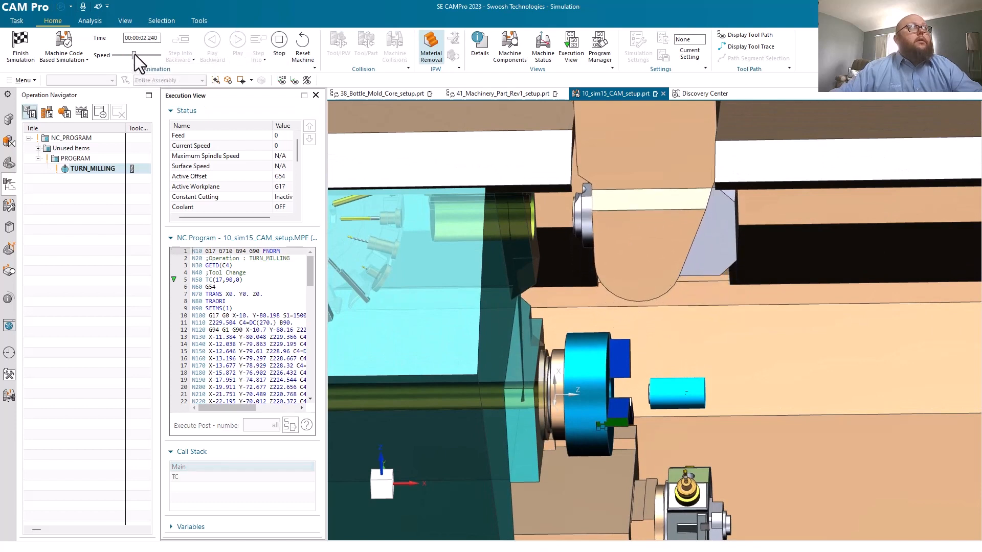
# Adjust the simulation speed while watching the neck being milled from the blank, and finish the simulation.
pyautogui.click(119, 54)
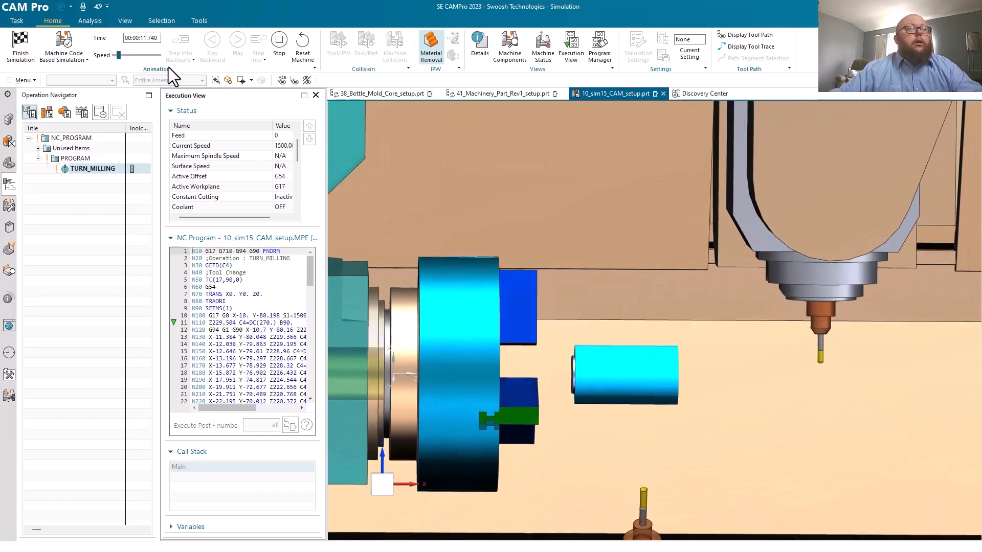
pyautogui.click(133, 55)
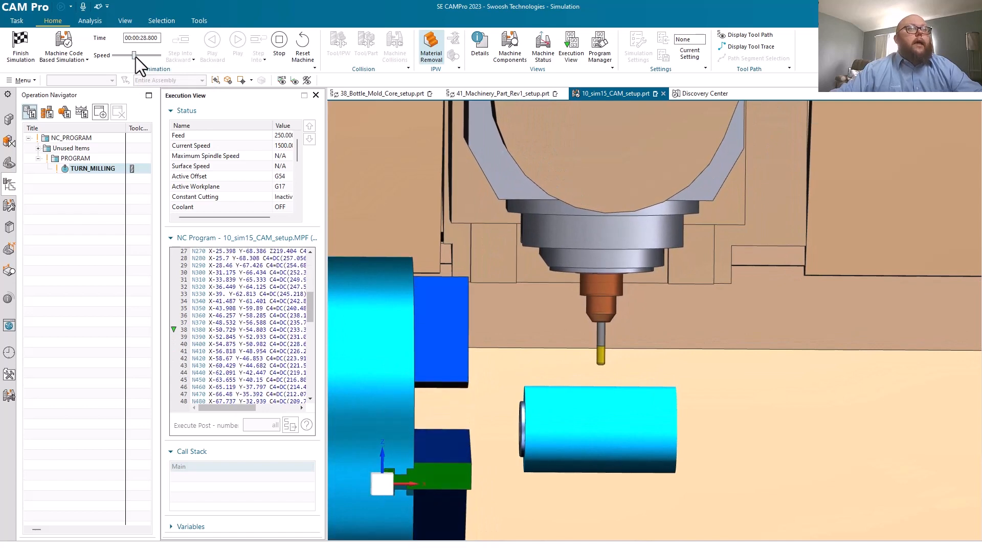
pyautogui.click(140, 54)
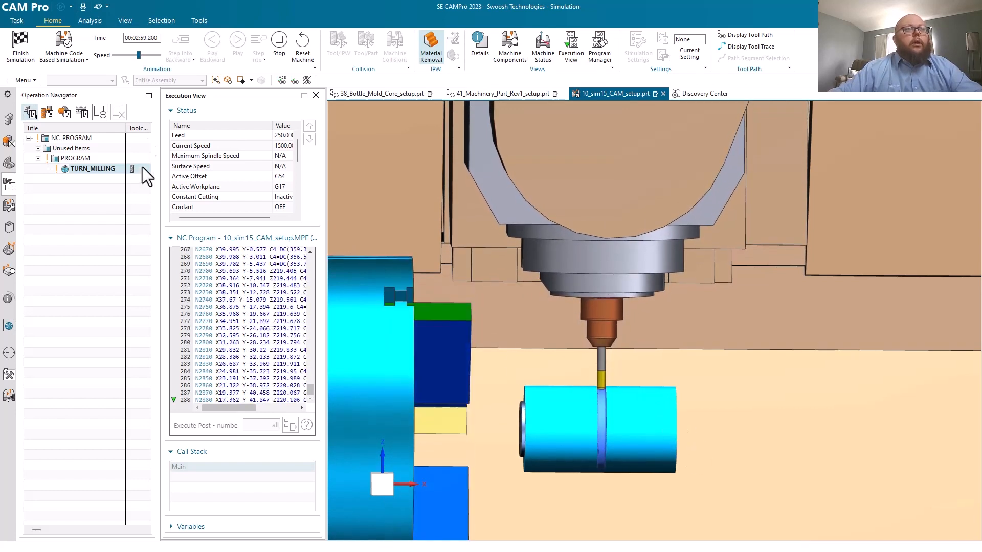
pyautogui.click(149, 55)
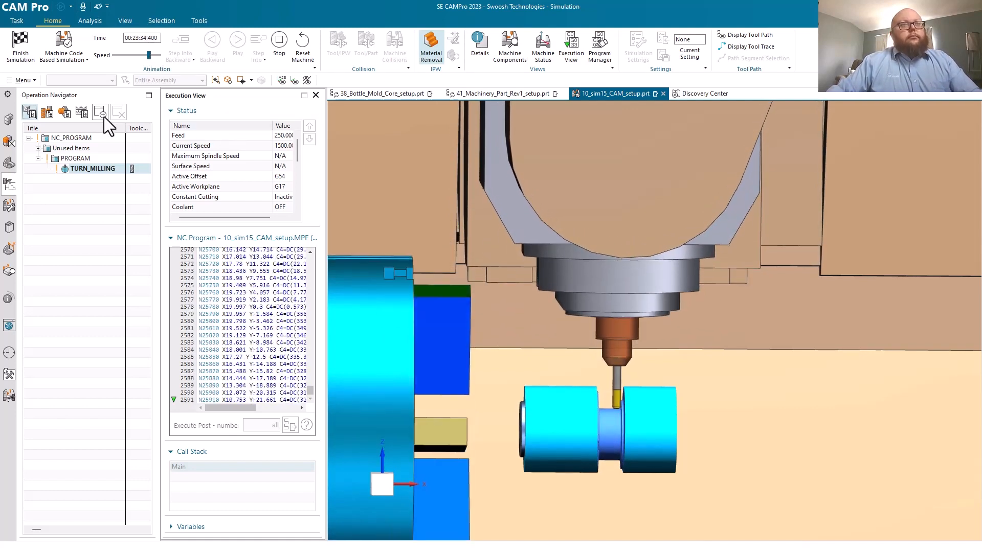
pyautogui.click(22, 45)
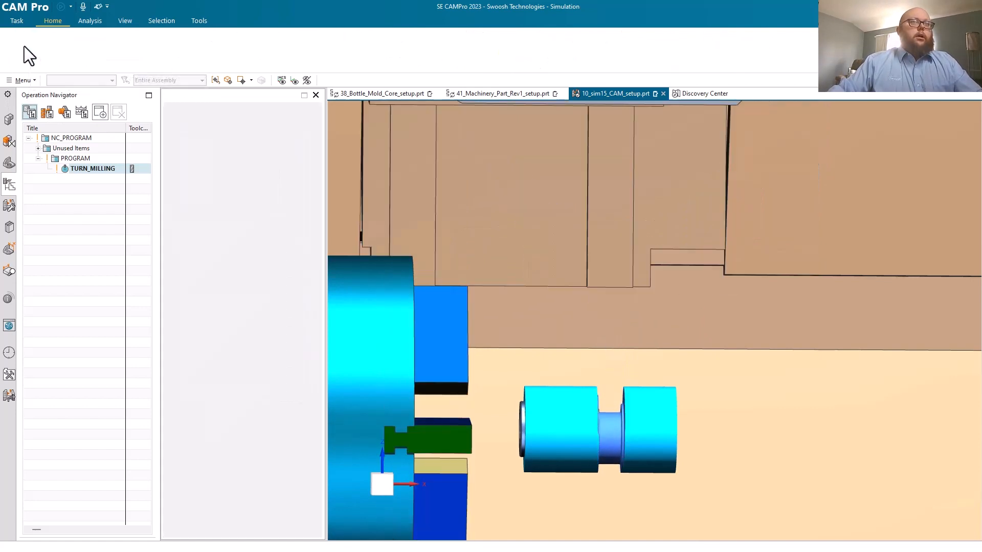
# Reopen TURN_MILLING, set Tool Contact Shift to 40 %Tool Diameter, and regenerate the tool path.
pyautogui.doubleClick(100, 168)
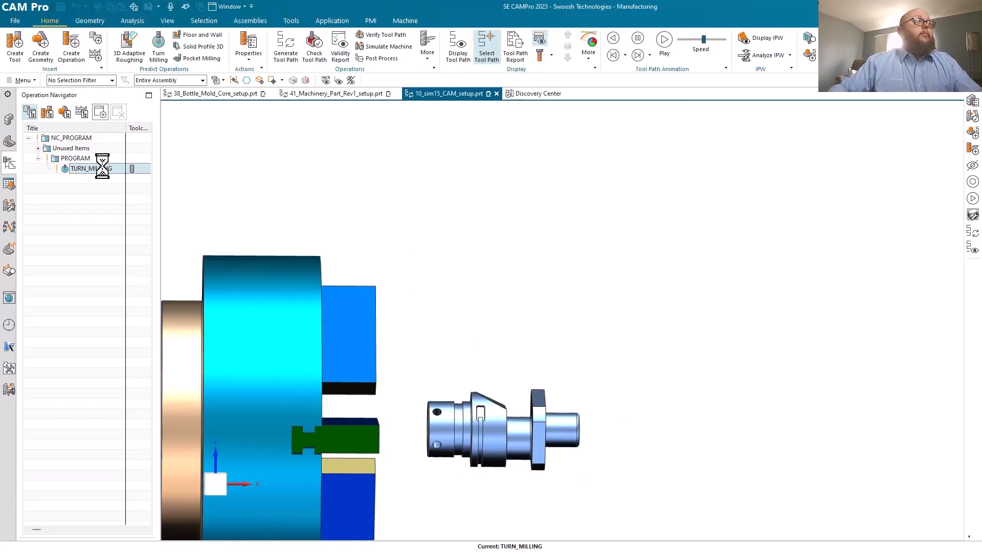
pyautogui.scroll(-1, 238, 304)
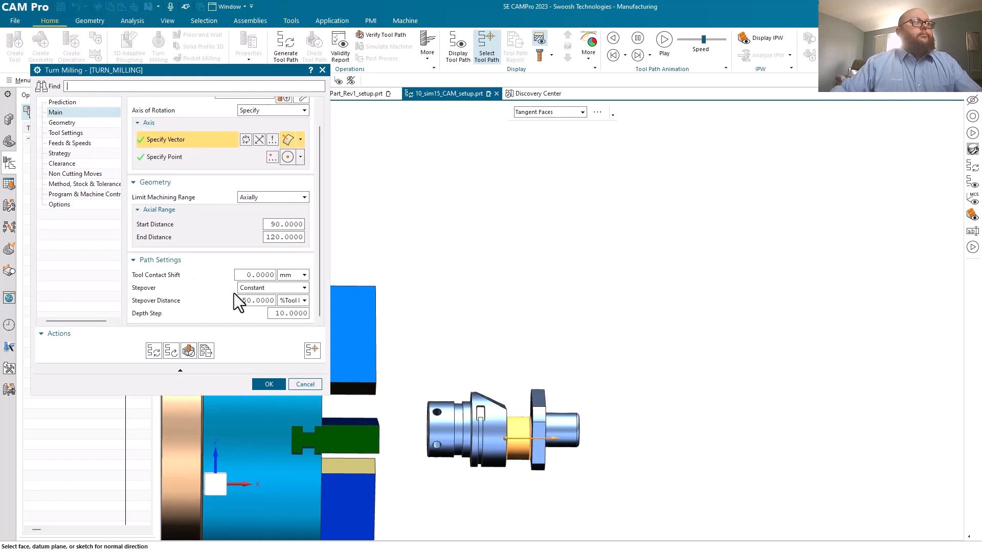
pyautogui.moveTo(167, 275)
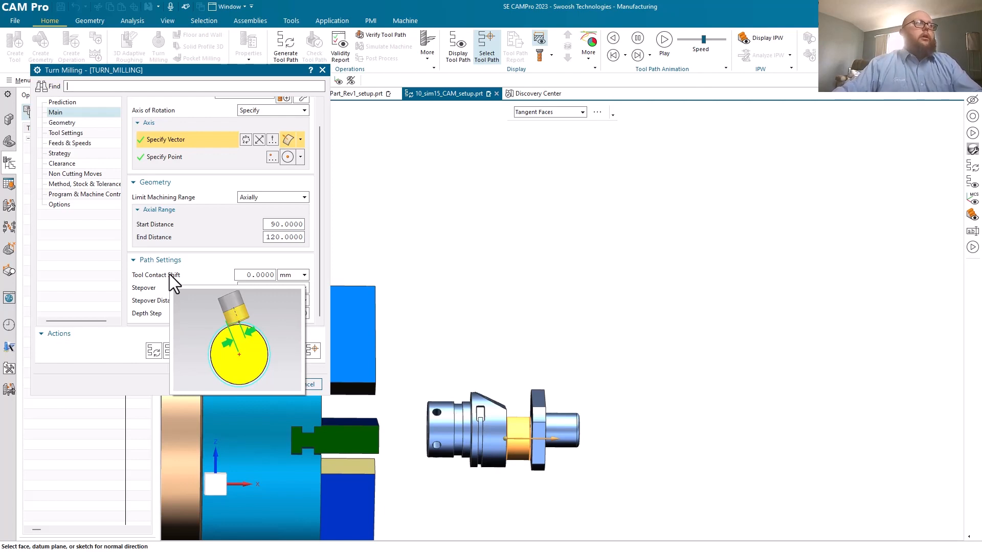
pyautogui.doubleClick(272, 277)
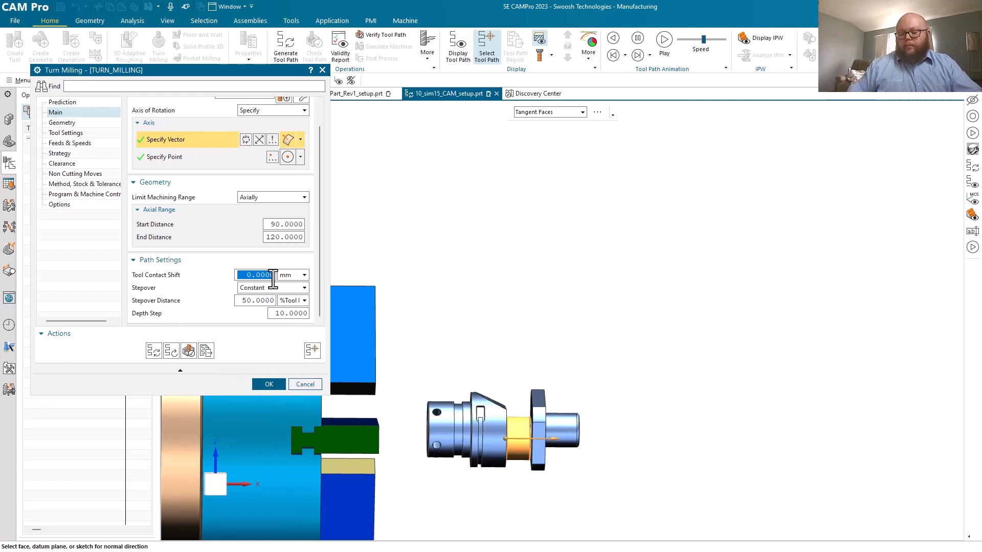
pyautogui.click(299, 276)
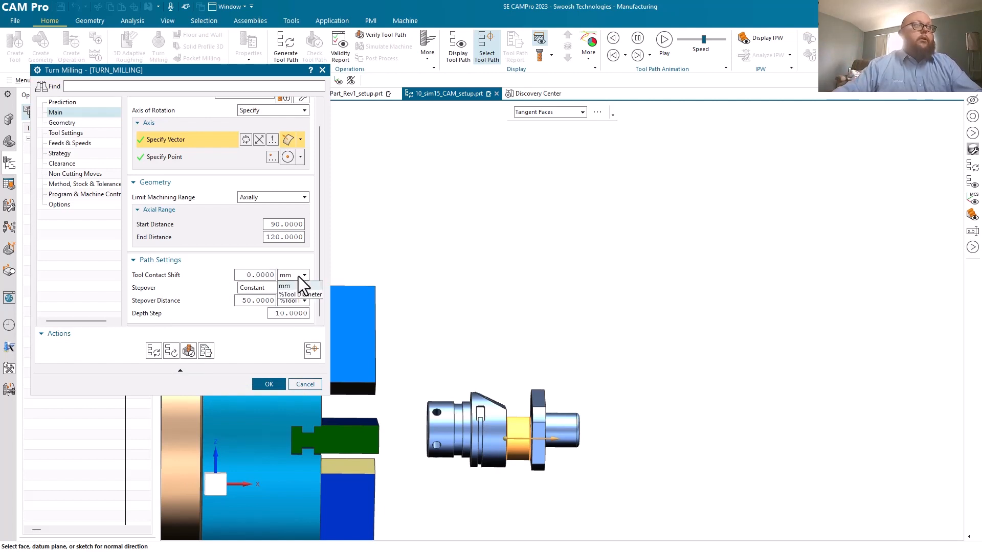
pyautogui.click(293, 299)
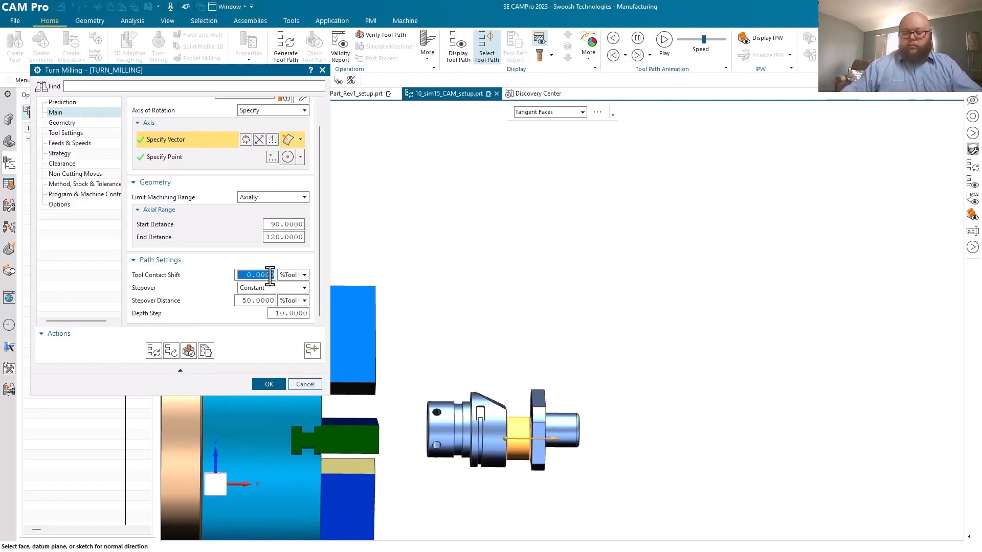
pyautogui.write('40')
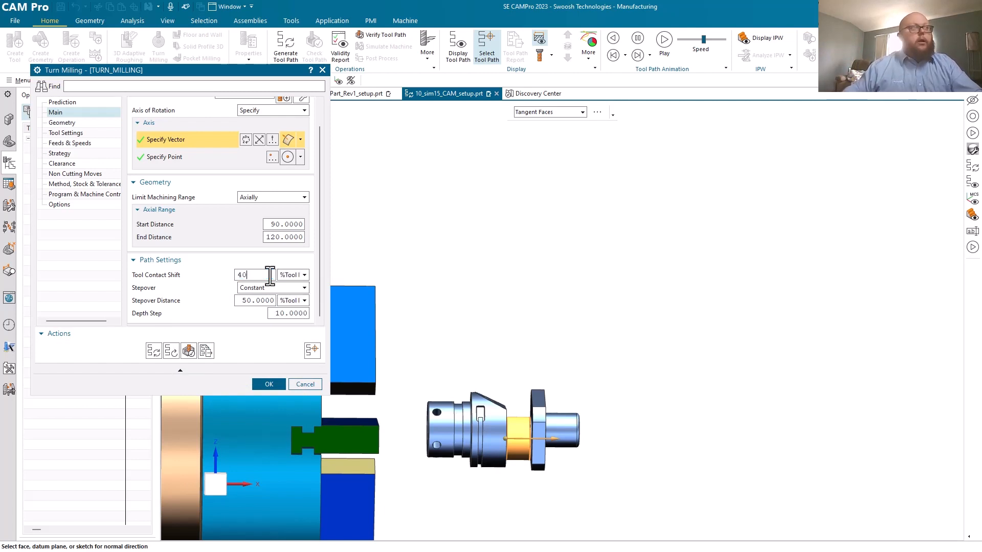
pyautogui.click(149, 352)
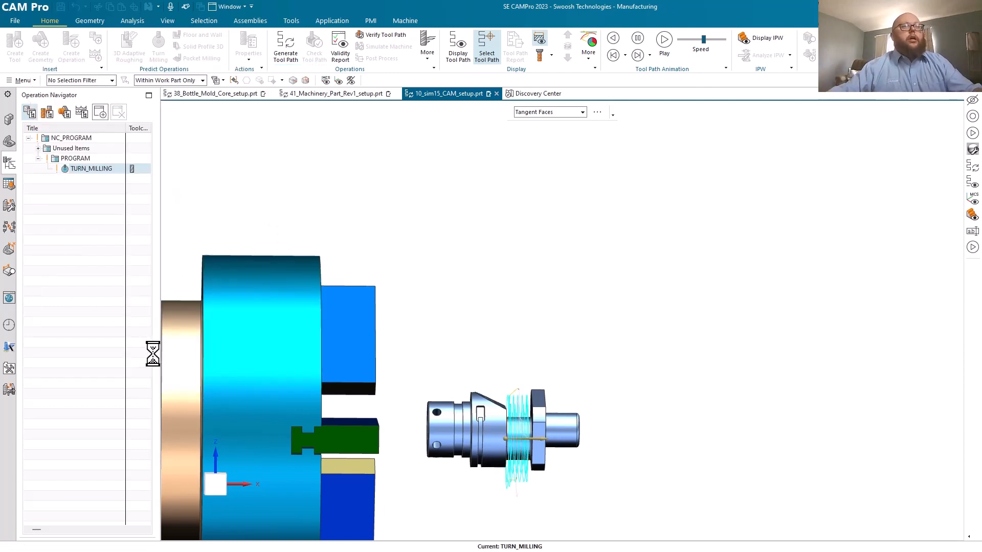
# Verify the shifted tool path in 3D Dynamic visualization, stepping through the first motions before playing the material removal.
pyautogui.click(188, 351)
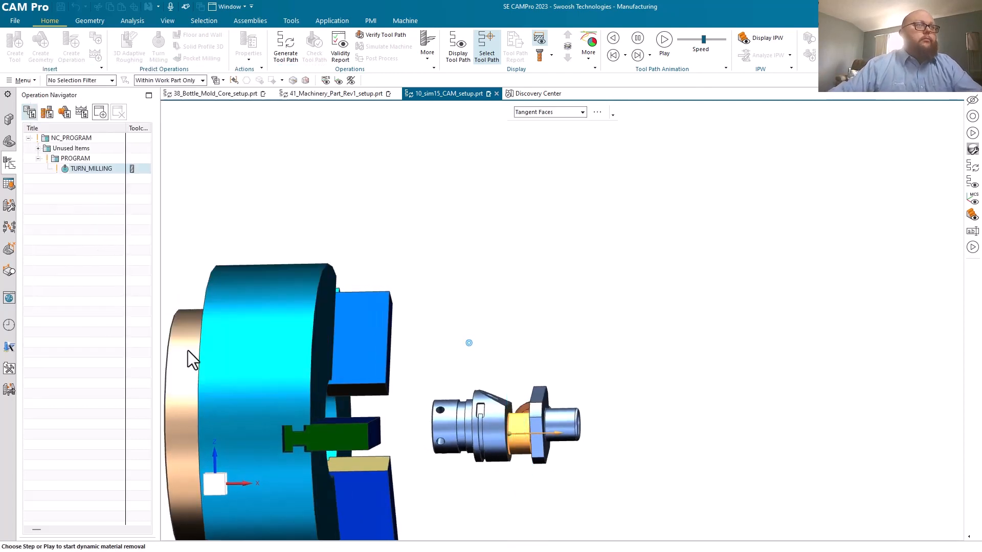
pyautogui.click(126, 464)
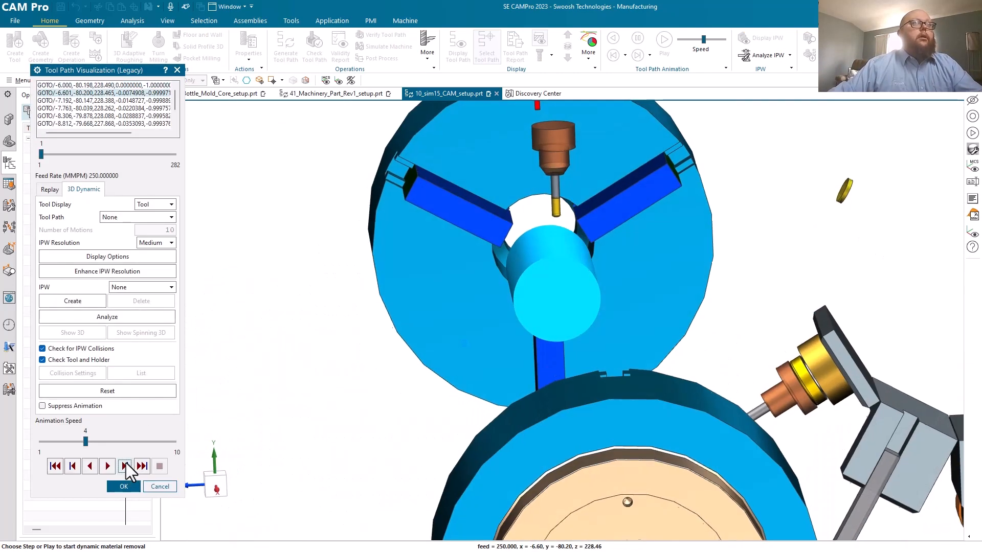
pyautogui.click(125, 463)
pyautogui.click(126, 464)
pyautogui.click(125, 464)
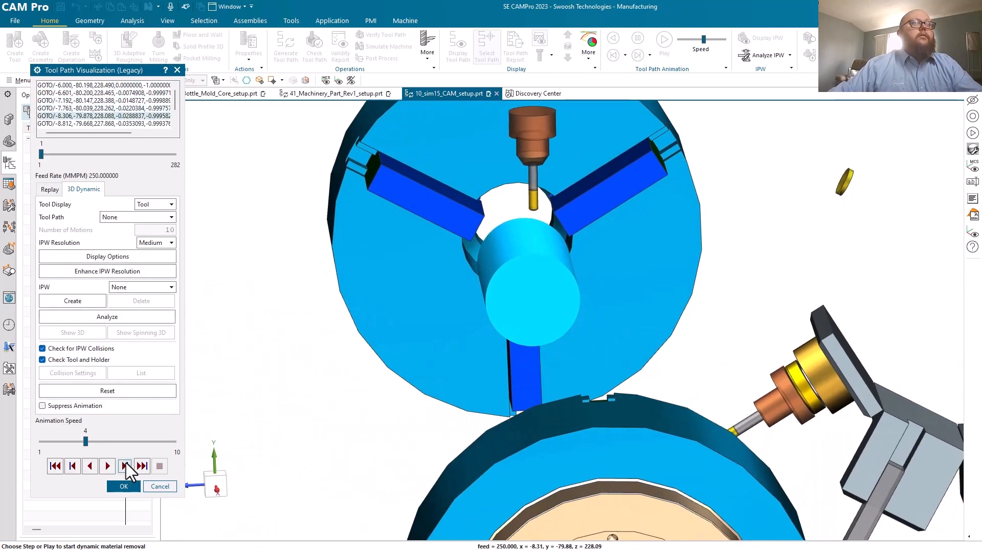
pyautogui.click(125, 464)
pyautogui.click(125, 464)
pyautogui.click(125, 464)
pyautogui.click(125, 463)
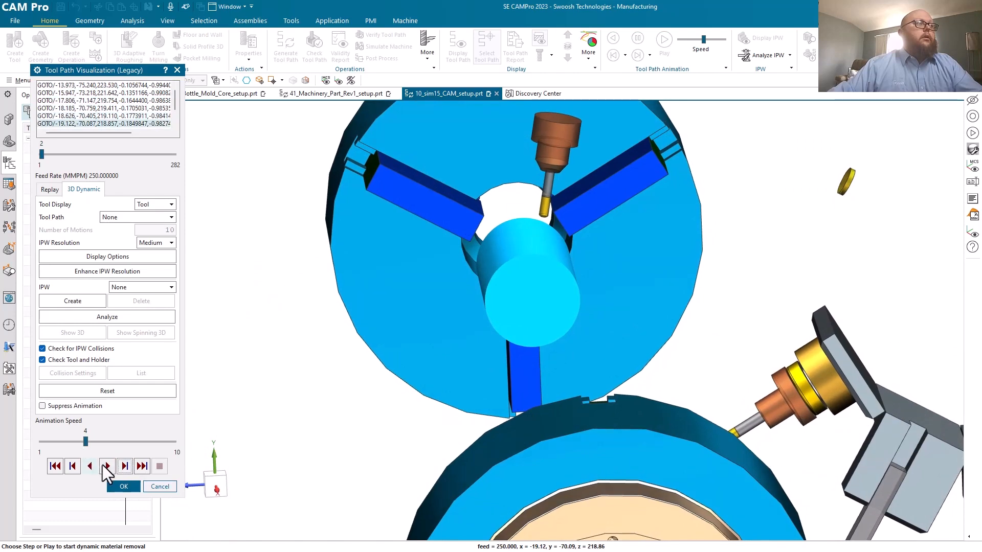
pyautogui.click(103, 465)
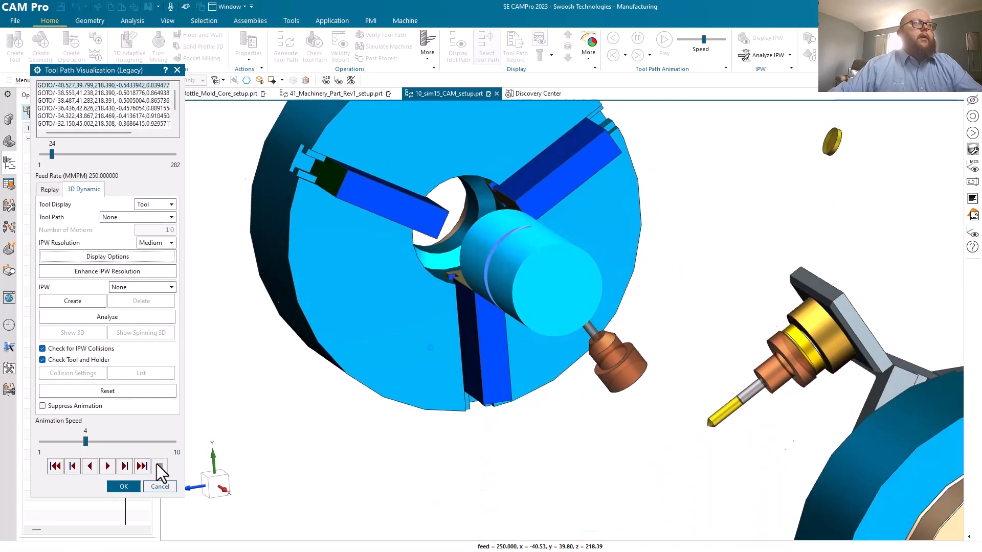
# Stop the playback, inspect the offset tool contact on the blank, and accept the verification and the turn milling operation.
pyautogui.click(158, 466)
pyautogui.moveTo(459, 279); pyautogui.dragTo(658, 271, button='middle')
pyautogui.scroll(3, 552, 322)
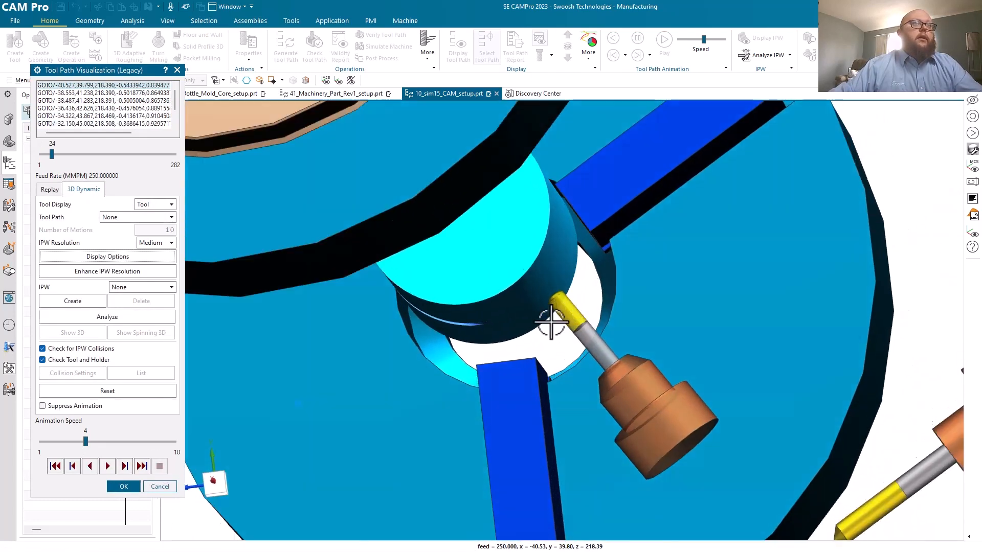
pyautogui.moveTo(552, 323); pyautogui.dragTo(589, 408, button='middle')
pyautogui.scroll(-5, 574, 463)
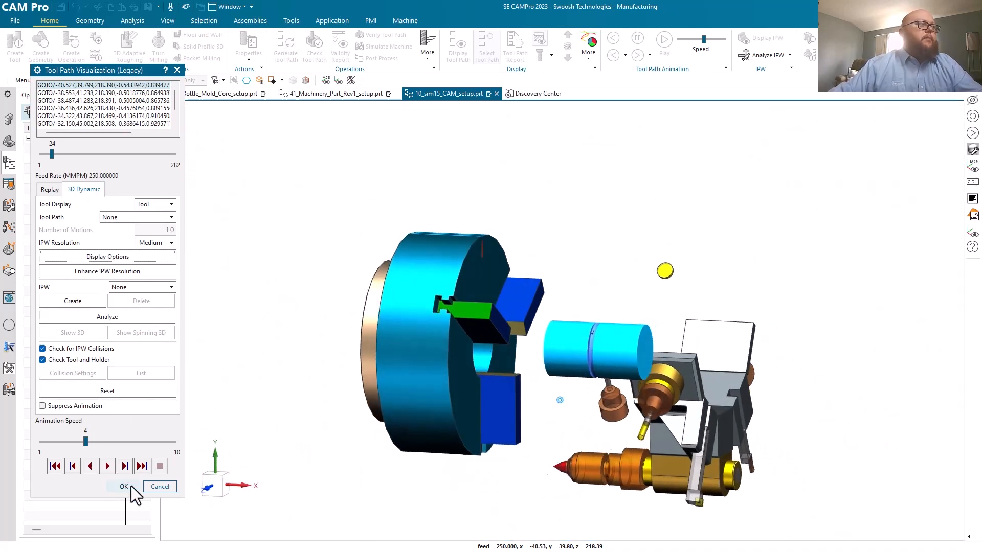
pyautogui.click(131, 486)
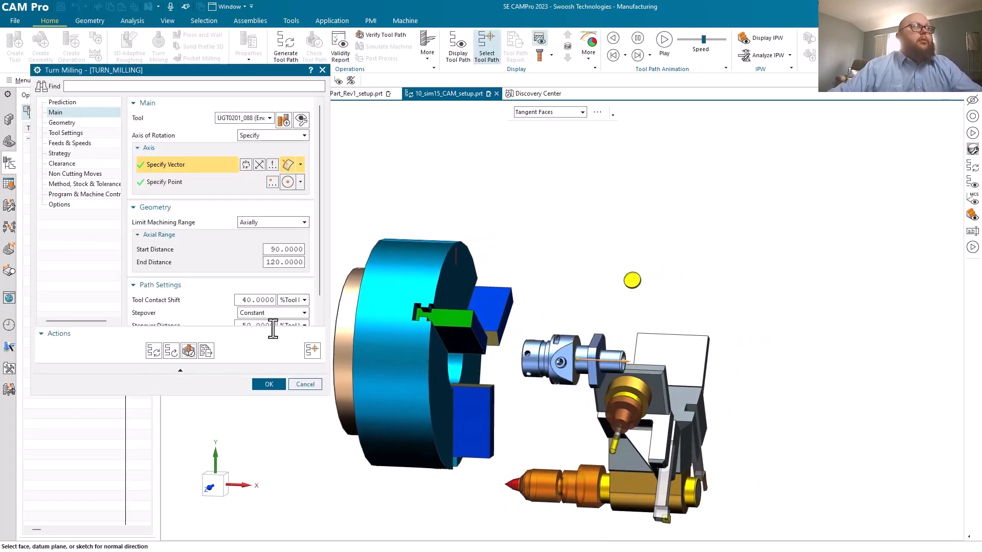
pyautogui.click(266, 384)
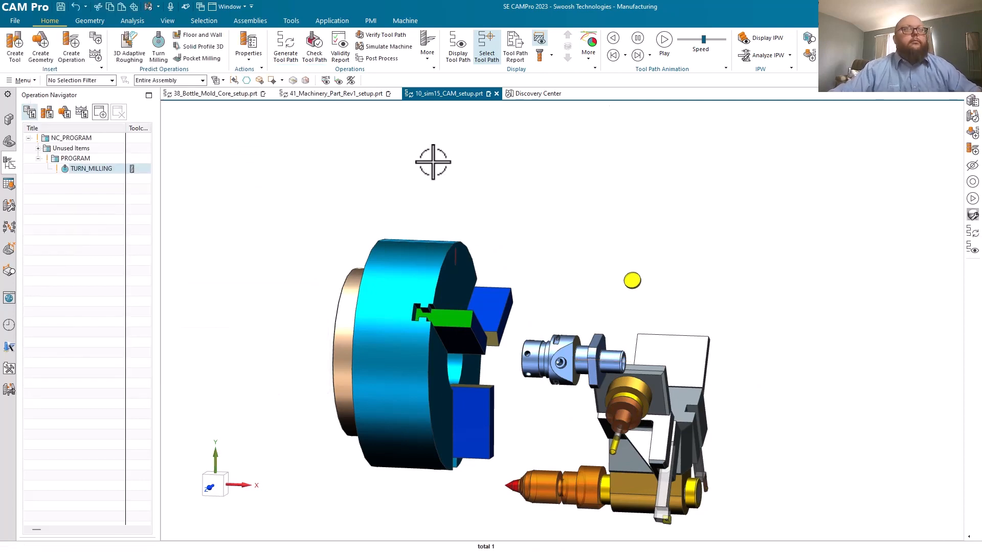
# Switch to the presentation and advance to the Check Tool Path slide.
pyautogui.press('super+Tab')
pyautogui.click(492, 197)
pyautogui.click(499, 200)
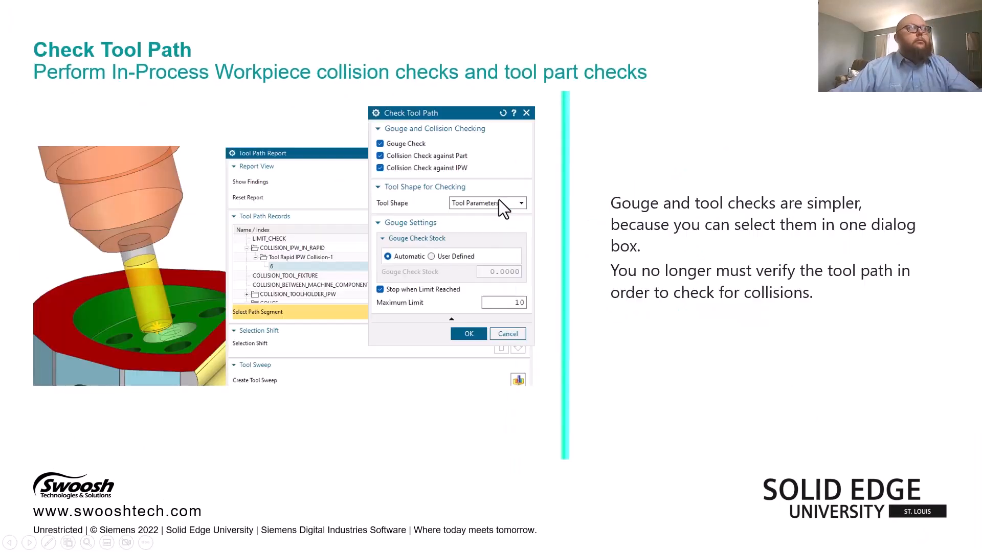
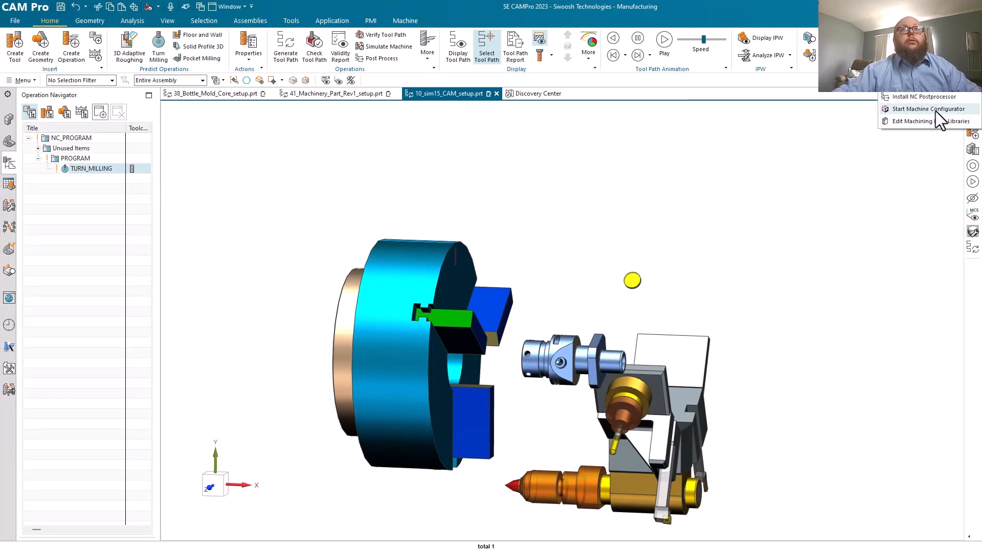
# Open the FBM Configurator, examine the MillDrill drilling rules and the parametric feature recognition types, and close it.
pyautogui.press('Escape')
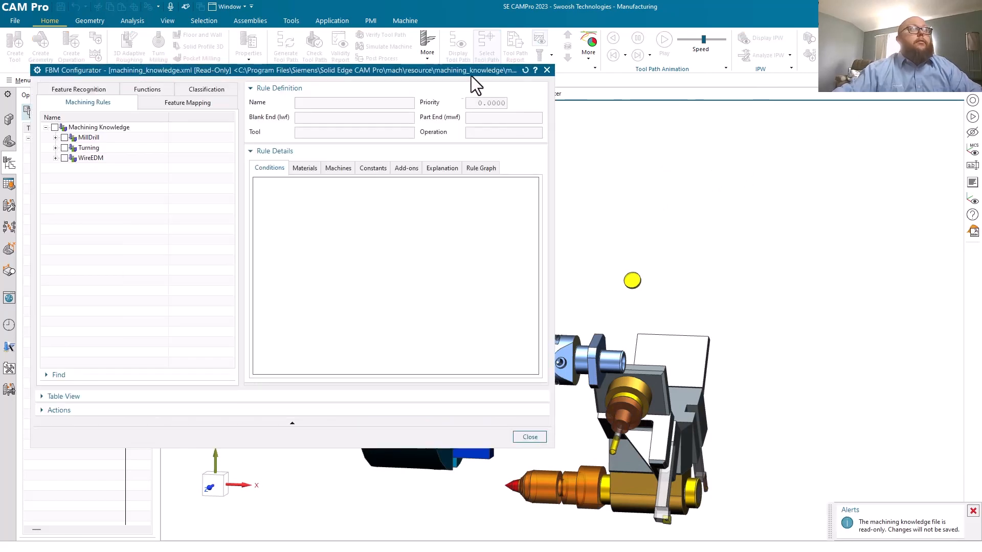
pyautogui.moveTo(237, 70); pyautogui.dragTo(297, 77)
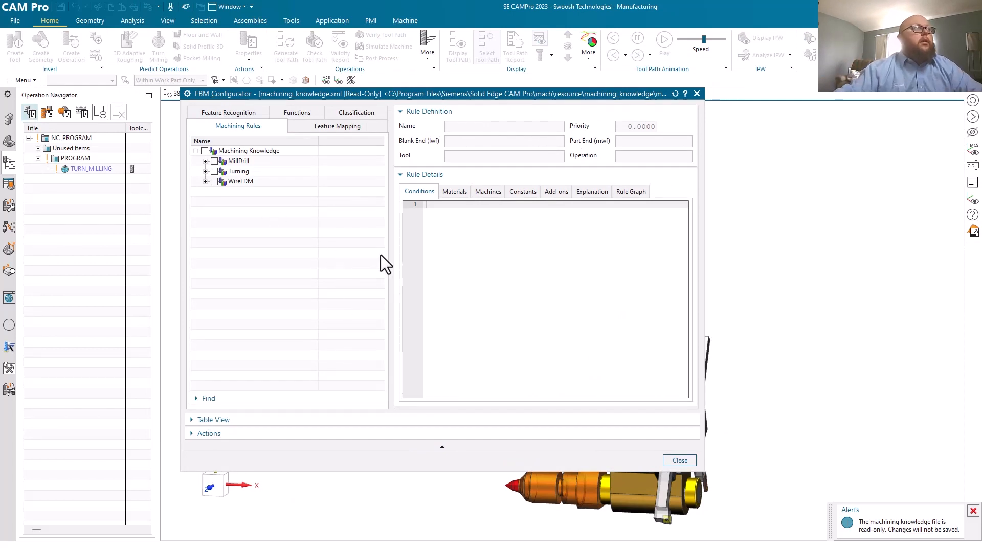
pyautogui.click(205, 161)
pyautogui.click(236, 172)
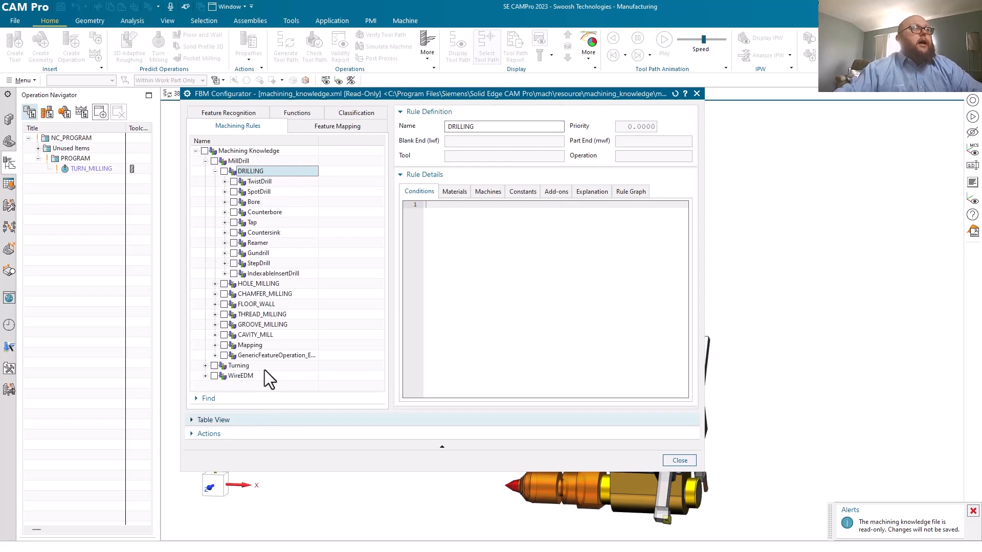
pyautogui.click(225, 112)
pyautogui.click(205, 162)
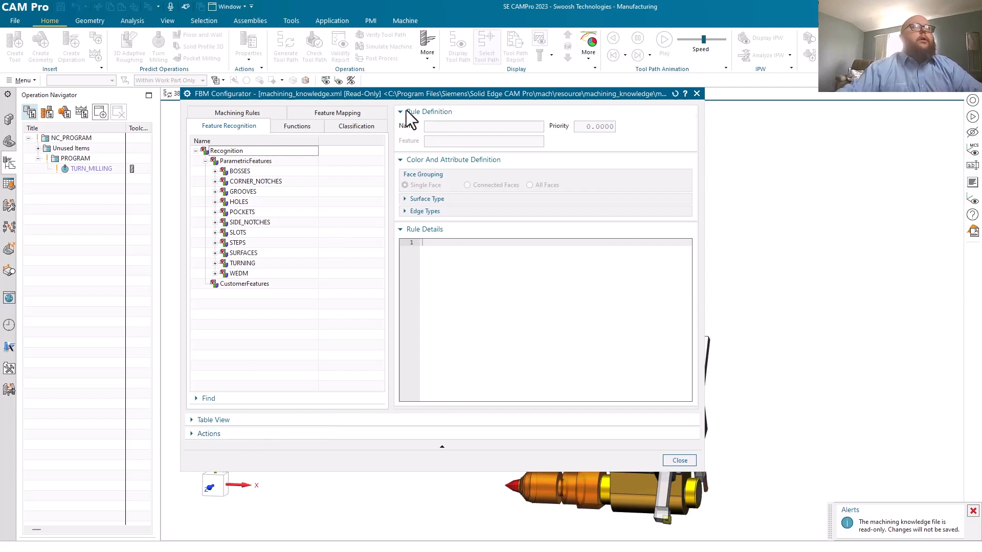
pyautogui.click(689, 464)
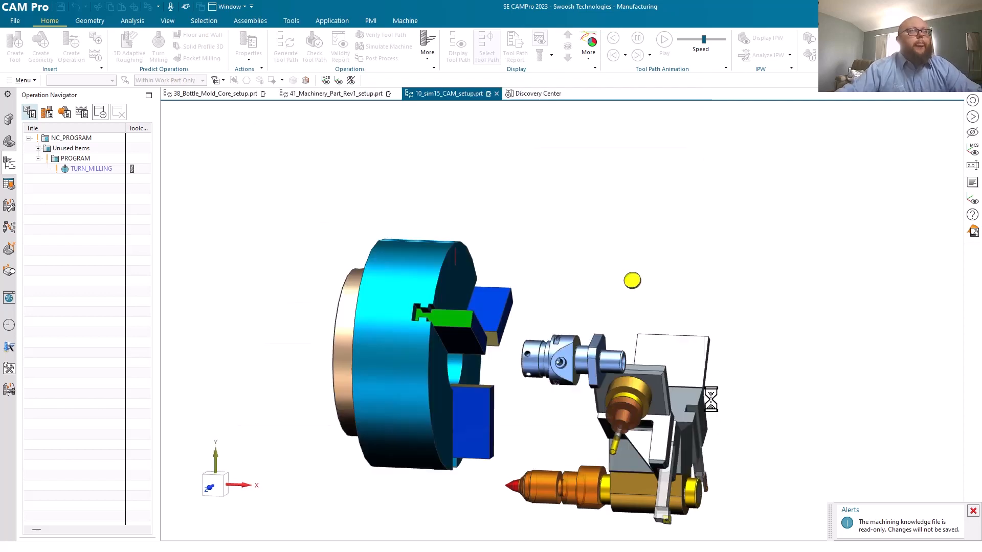
# Switch to the presentation and advance to the Machine Tab slide.
pyautogui.press('super+Tab')
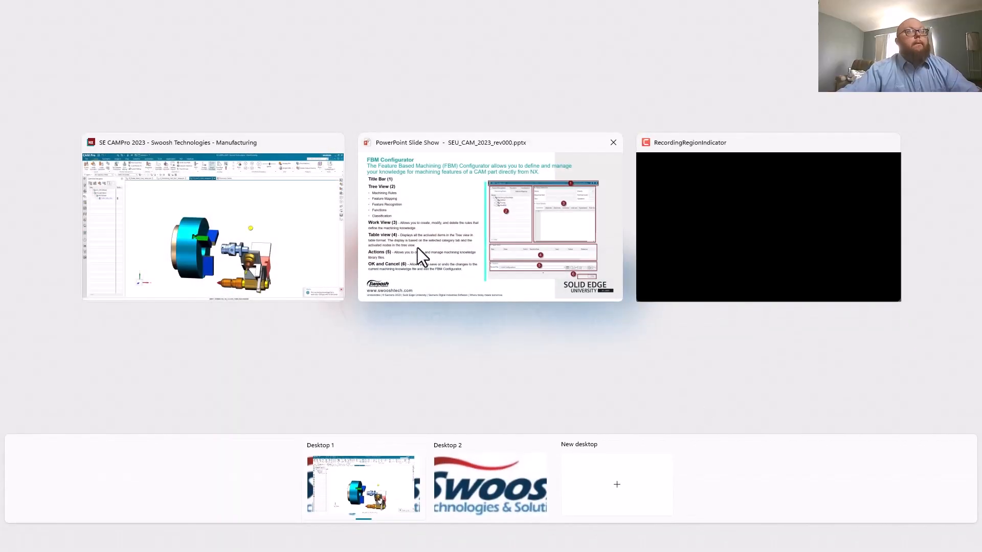
pyautogui.click(451, 241)
pyautogui.click(453, 256)
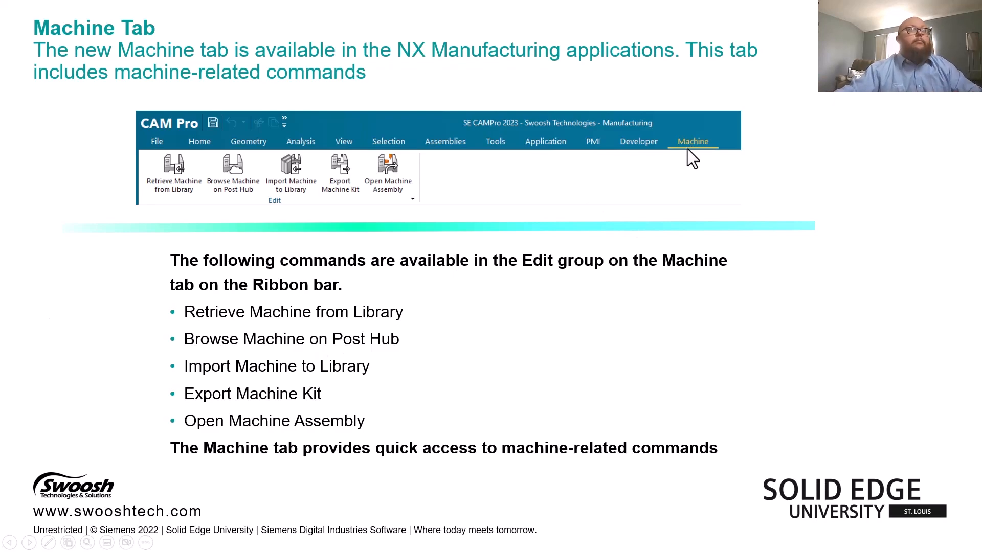
# Return to CAM Pro, open the machine assembly of 10_sim15_CAM_setup for viewing, and go back to the setup part.
pyautogui.press('super+Tab')
pyautogui.click(461, 235)
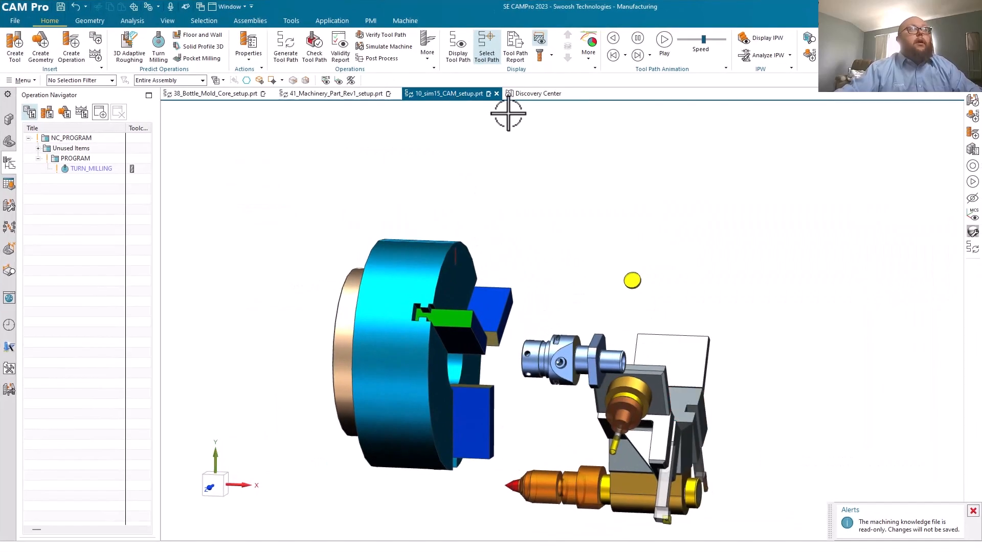
pyautogui.click(397, 20)
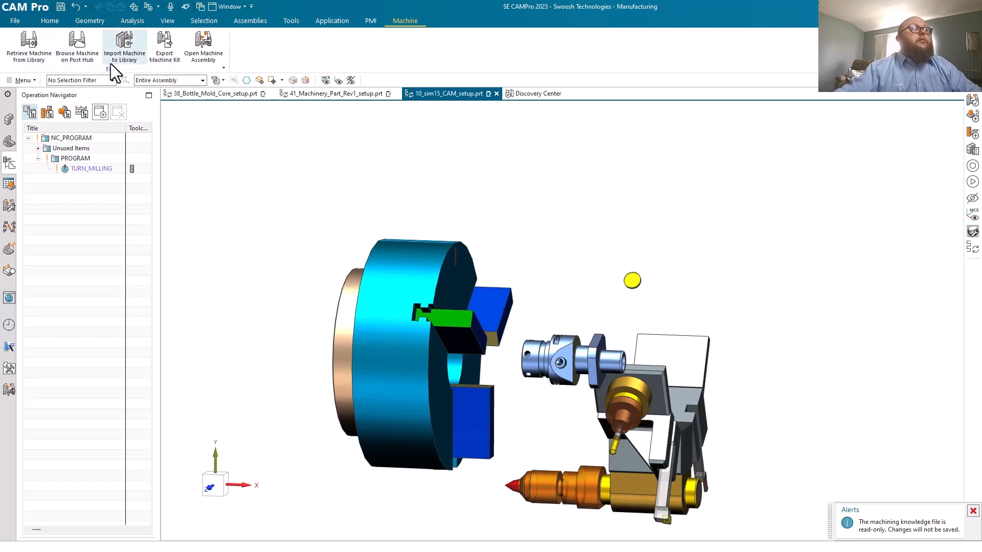
pyautogui.click(207, 57)
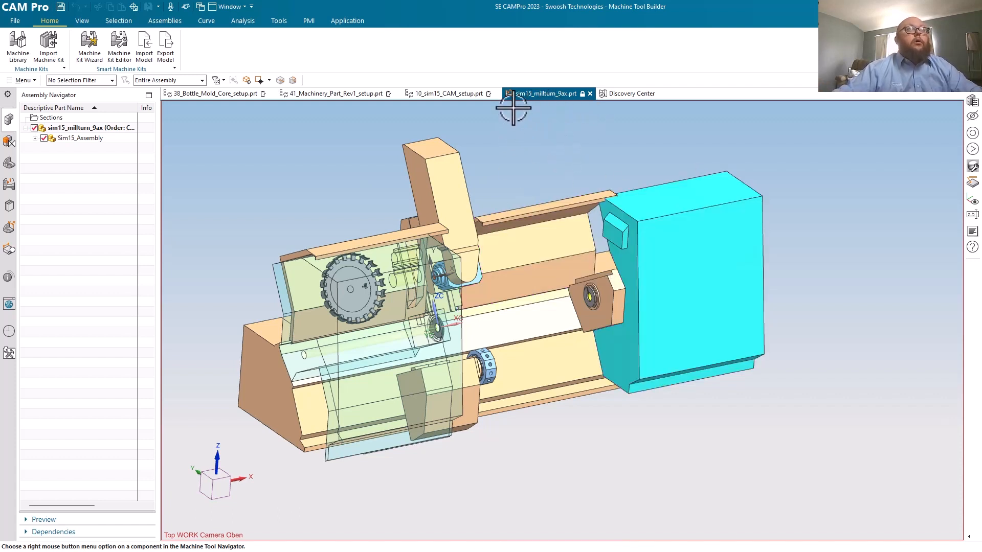
pyautogui.click(438, 94)
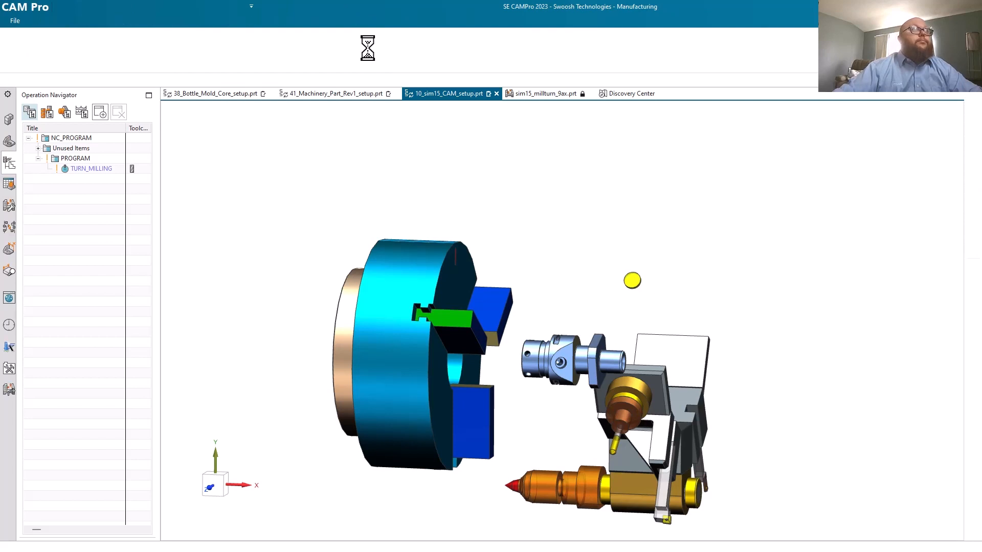
# Browse for a machine on Post Hub and close its sign-in page.
pyautogui.click(406, 21)
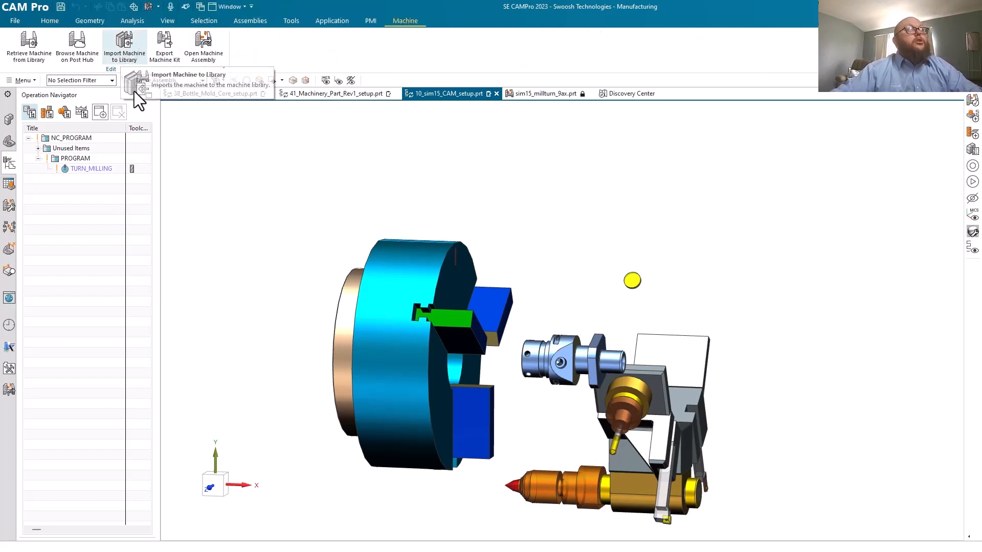
pyautogui.click(82, 56)
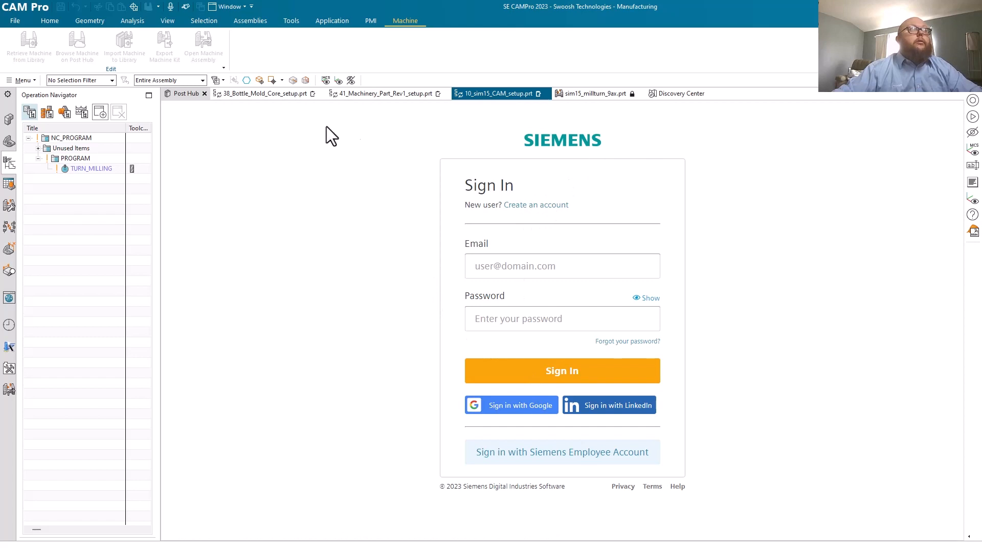
pyautogui.click(204, 93)
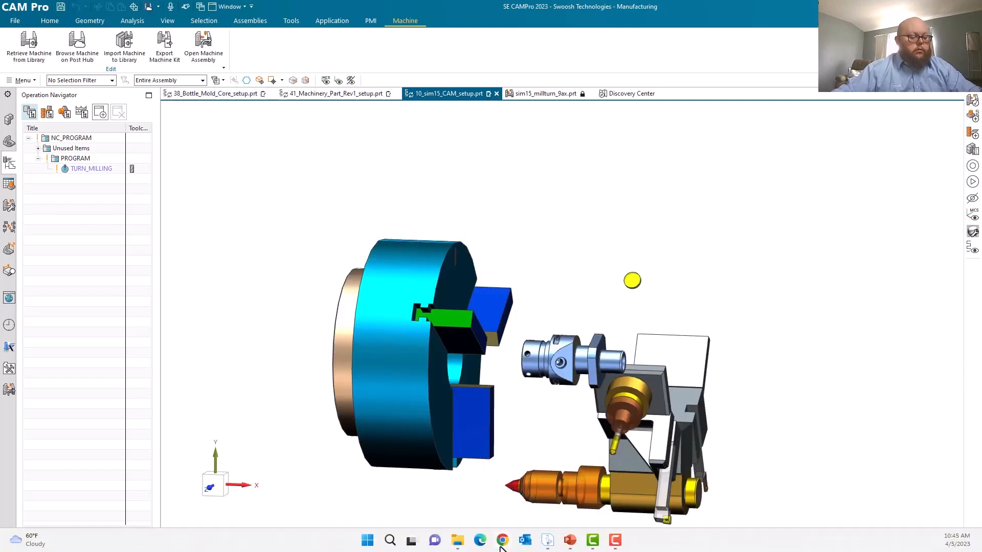
# Switch to the presentation and advance to the Machine Display for Part Mounting slide.
pyautogui.click(411, 541)
pyautogui.click(485, 301)
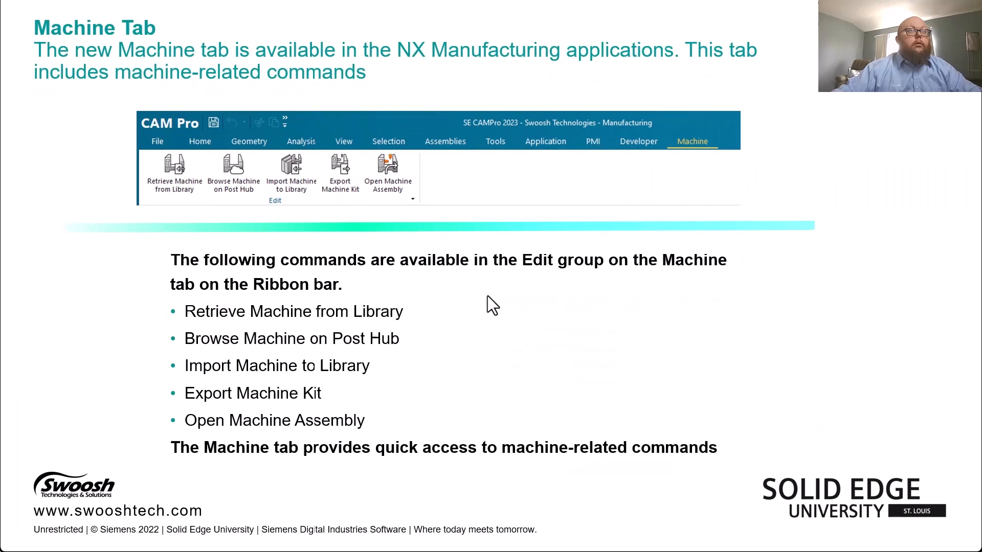
pyautogui.press('Right')
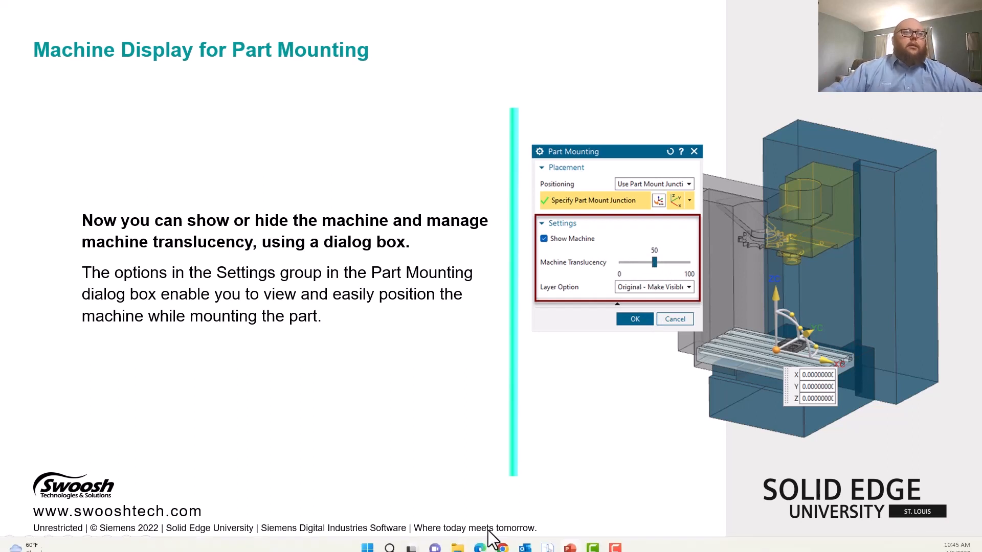
# Return to CAM Pro, bring up 41_Machinery_Part_Rev1_setup, and display its sim18_mill_5ax_FBM machine component.
pyautogui.press('super+Tab')
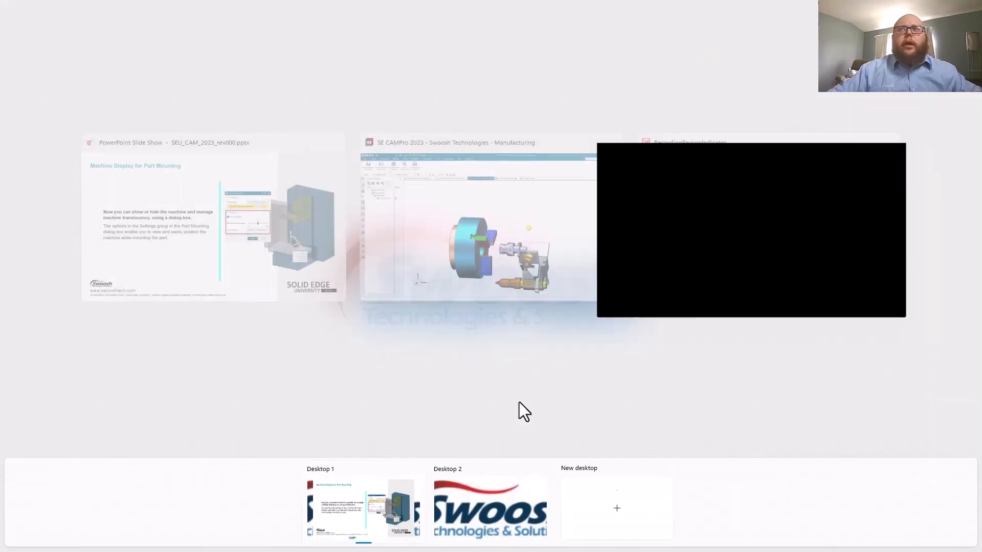
pyautogui.click(376, 281)
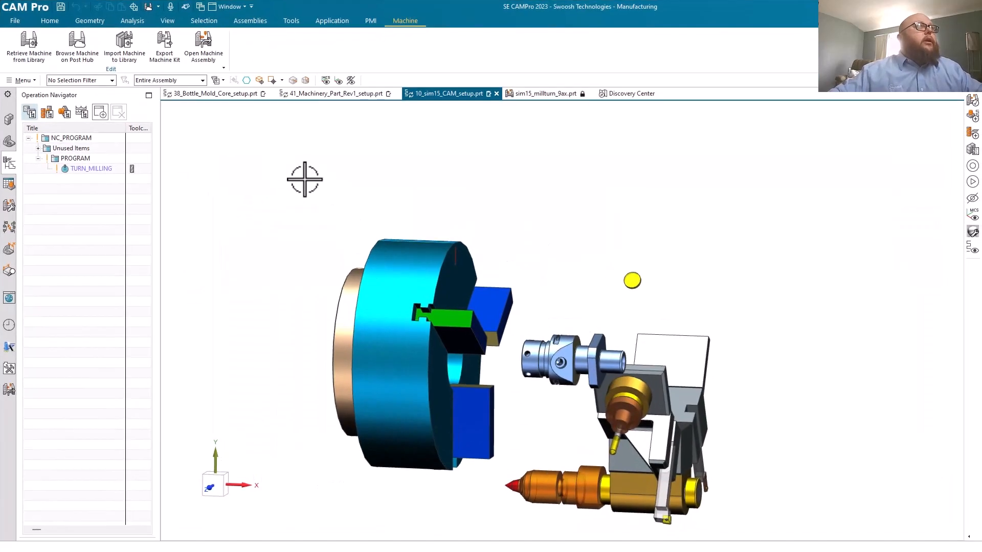
pyautogui.click(313, 97)
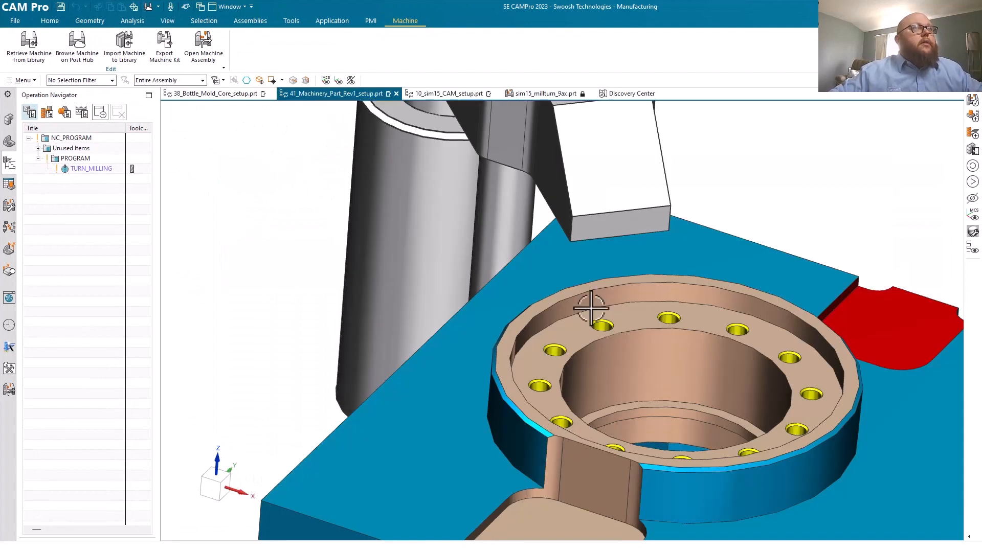
pyautogui.click(9, 119)
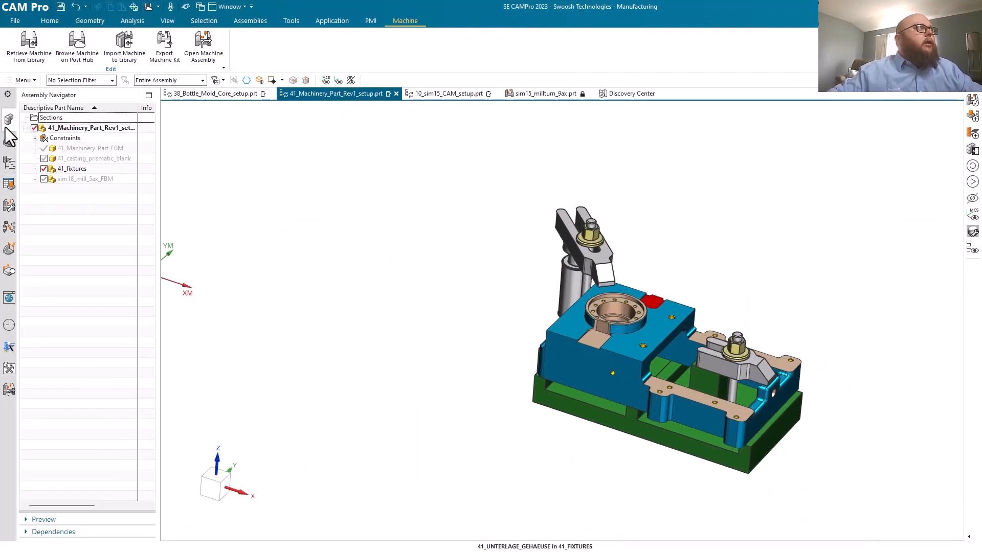
pyautogui.click(44, 179)
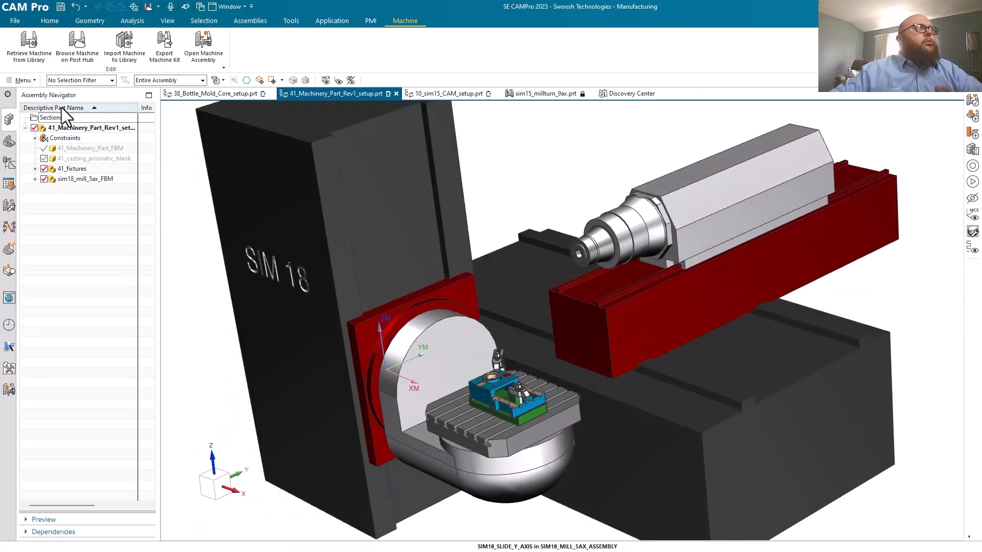
# List the operations by machine tool, inspect the 5-axis mill's library and tool mounting options, and dismiss them.
pyautogui.click(9, 162)
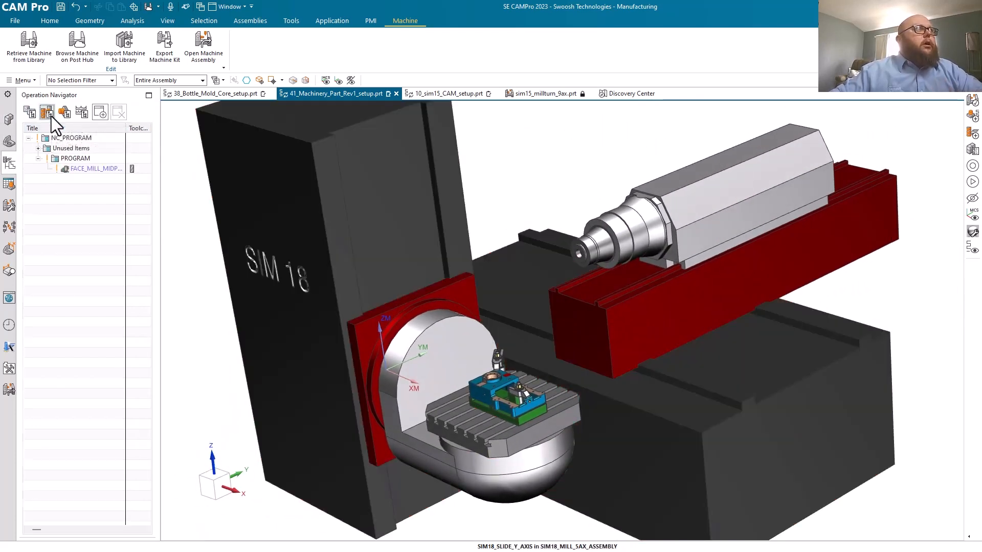
pyautogui.click(48, 113)
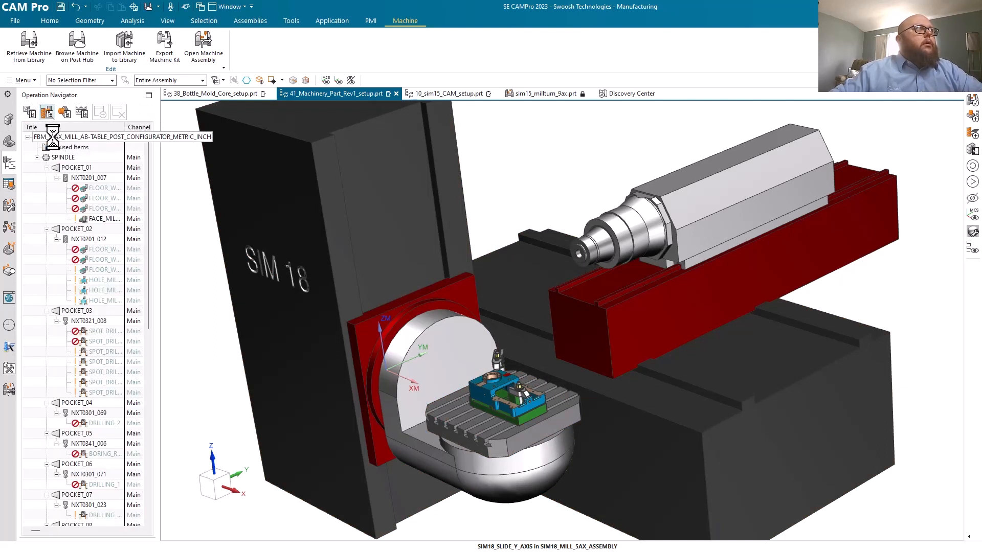
pyautogui.doubleClick(53, 137)
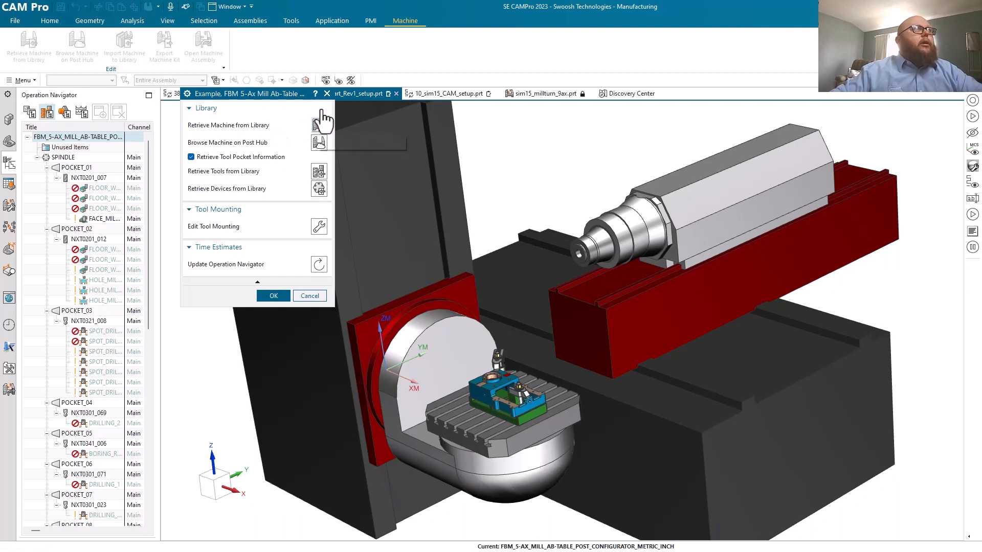
pyautogui.click(327, 94)
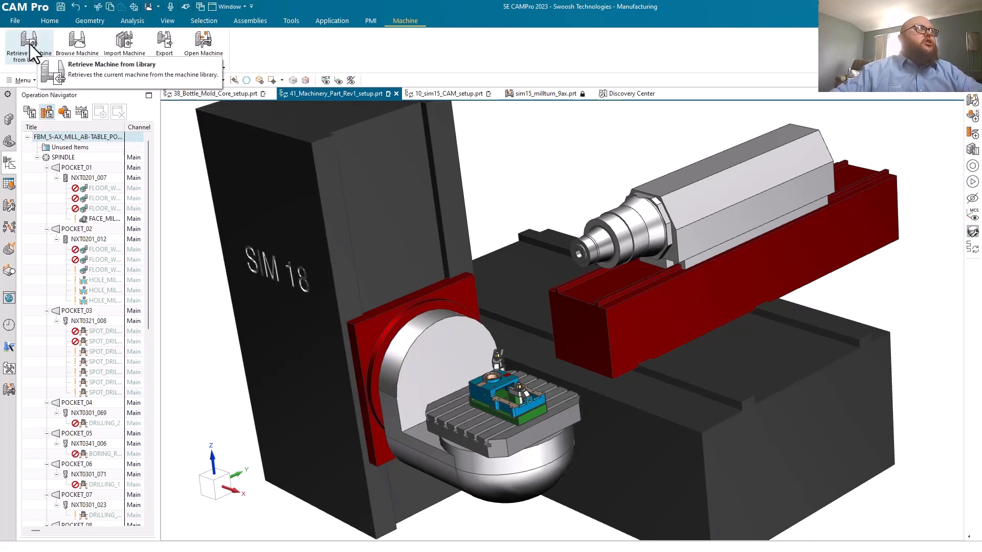
# Retrieve the sim09_mill_5ax_fanuc machine from the MILL class of the machine library.
pyautogui.click(31, 45)
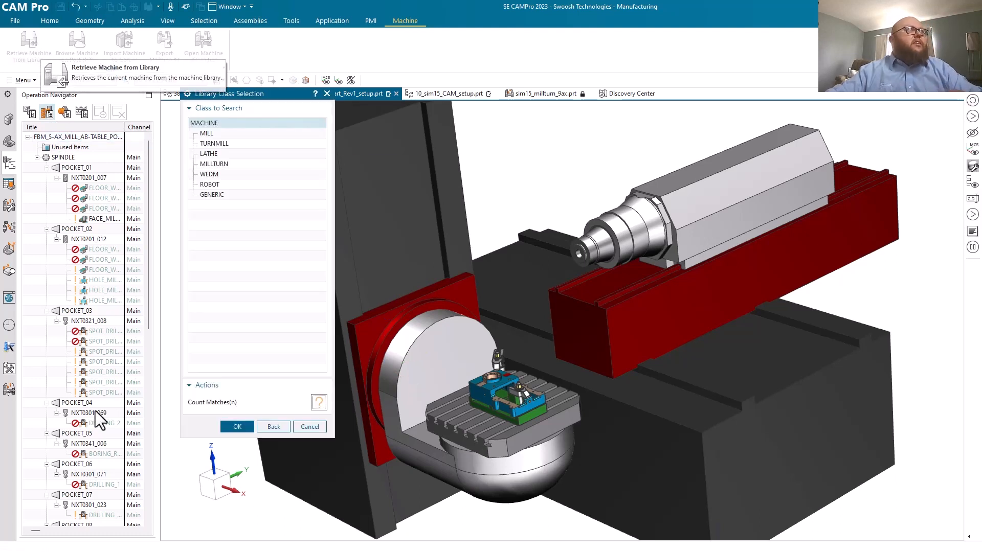
pyautogui.doubleClick(212, 133)
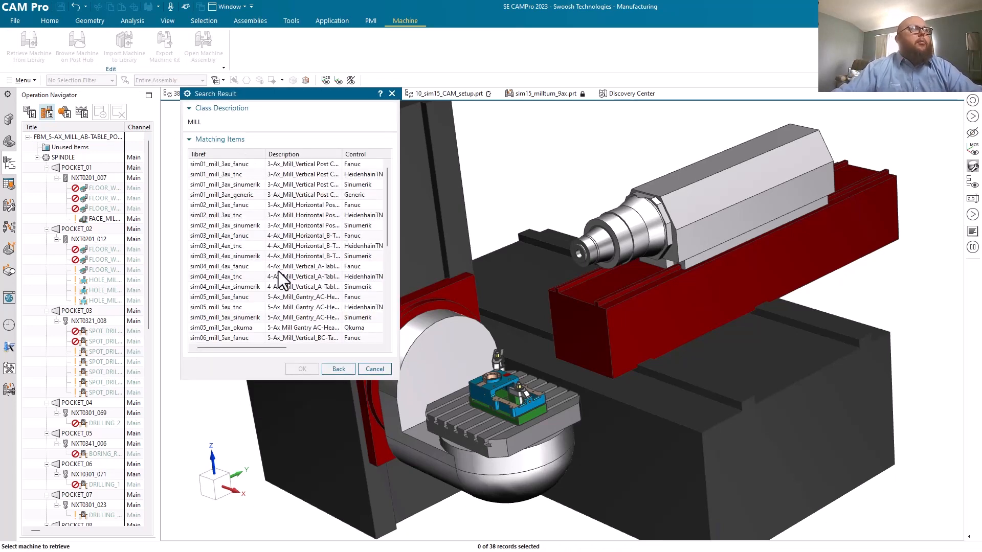
pyautogui.scroll(-3, 245, 305)
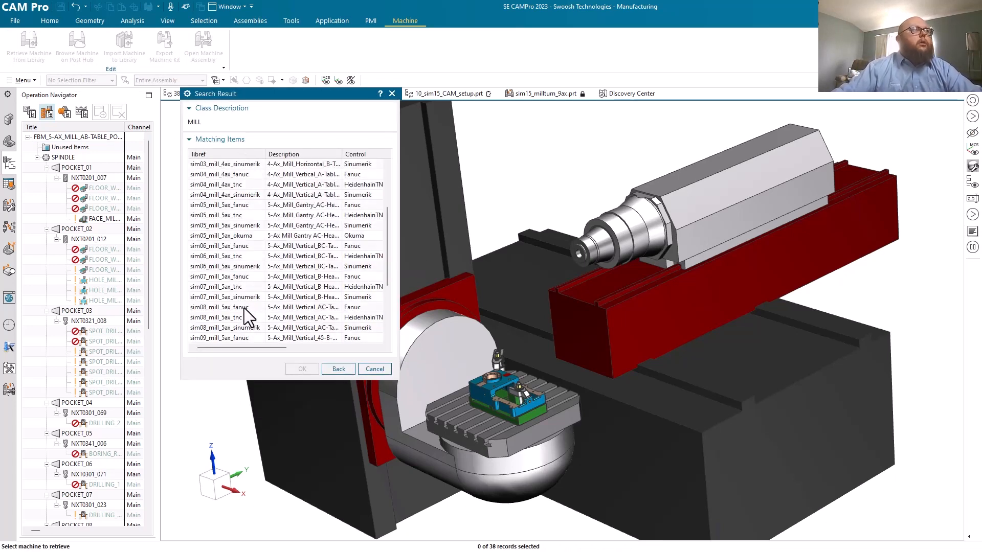
pyautogui.click(247, 339)
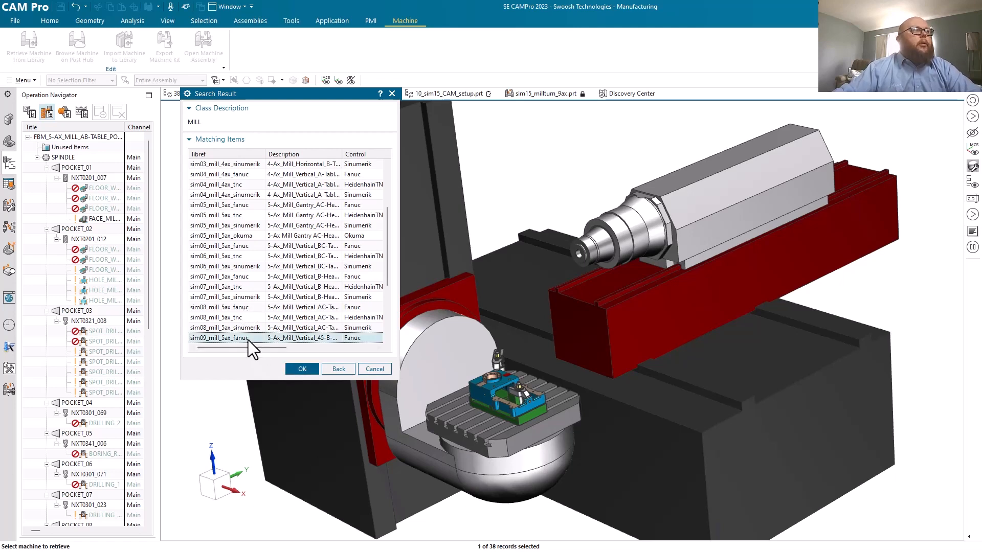
pyautogui.click(294, 369)
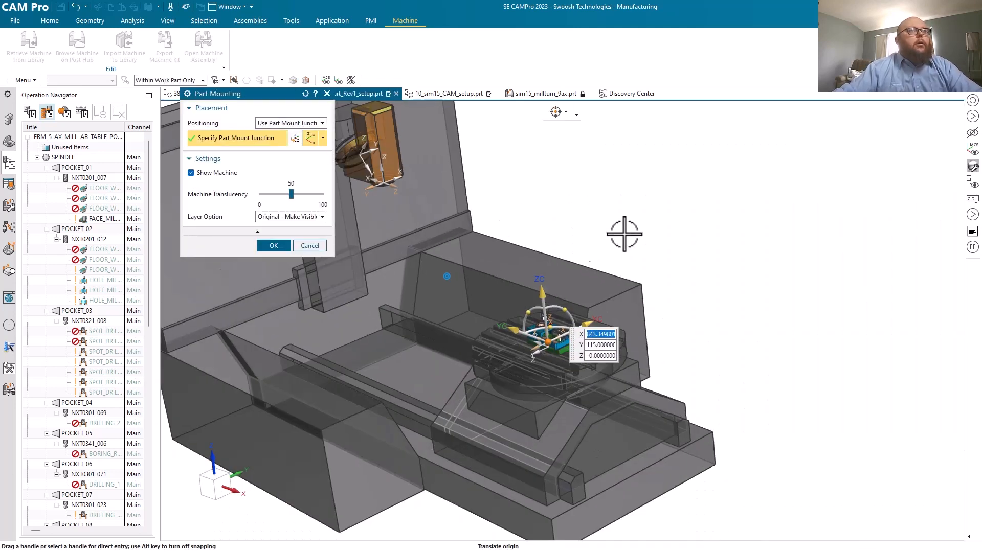
# Inspect the translucent machine around the part, hide it to examine the part and fixtures alone, and show it again.
pyautogui.scroll(-2, 624, 234)
pyautogui.moveTo(616, 243); pyautogui.dragTo(290, 194, button='middle')
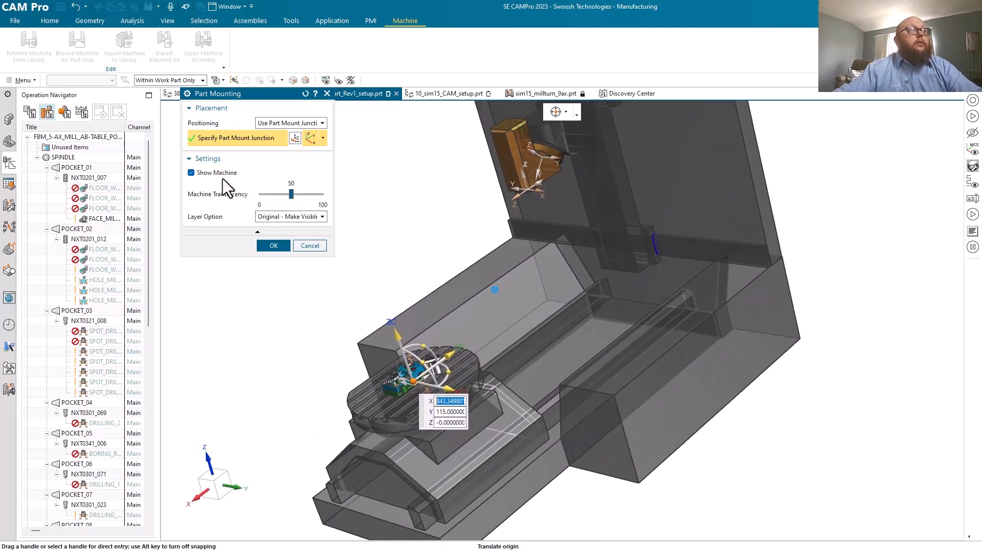
pyautogui.click(210, 173)
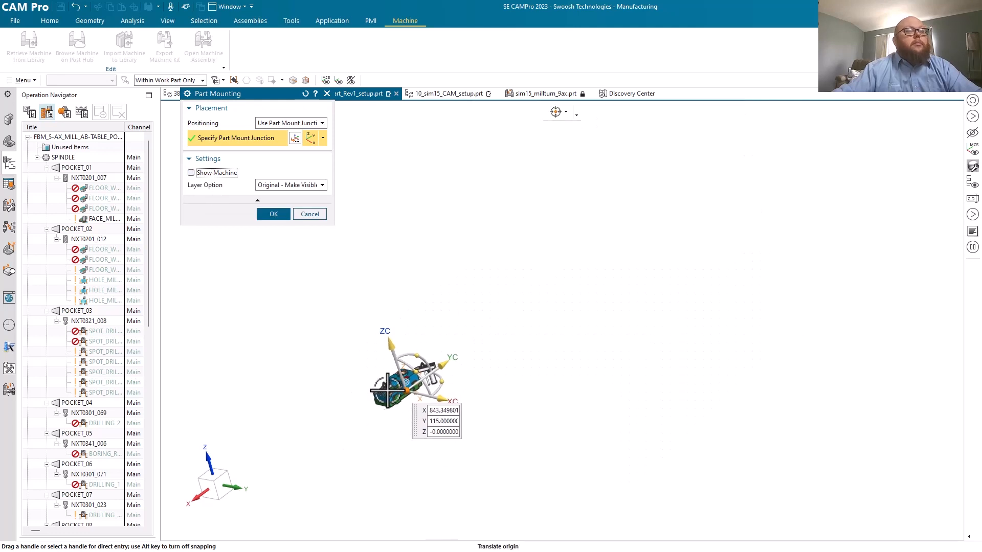
pyautogui.scroll(3, 416, 407)
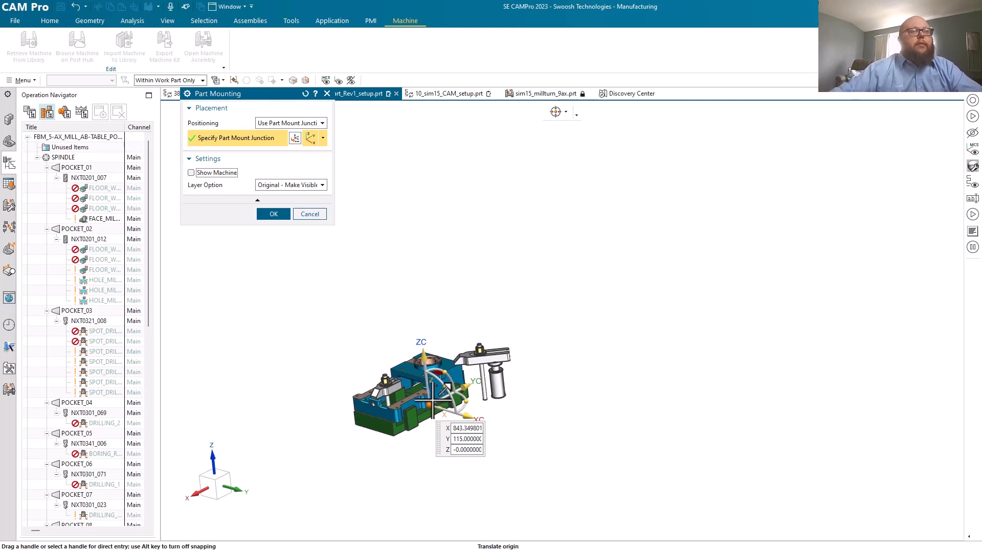
pyautogui.click(203, 172)
# Move the part mount junction to Z -110 relative to the fixtured part and accept the part mounting.
pyautogui.moveTo(390, 349); pyautogui.dragTo(347, 287, button='middle')
pyautogui.moveTo(454, 269); pyautogui.dragTo(456, 291)
pyautogui.moveTo(458, 290); pyautogui.dragTo(598, 322, button='middle')
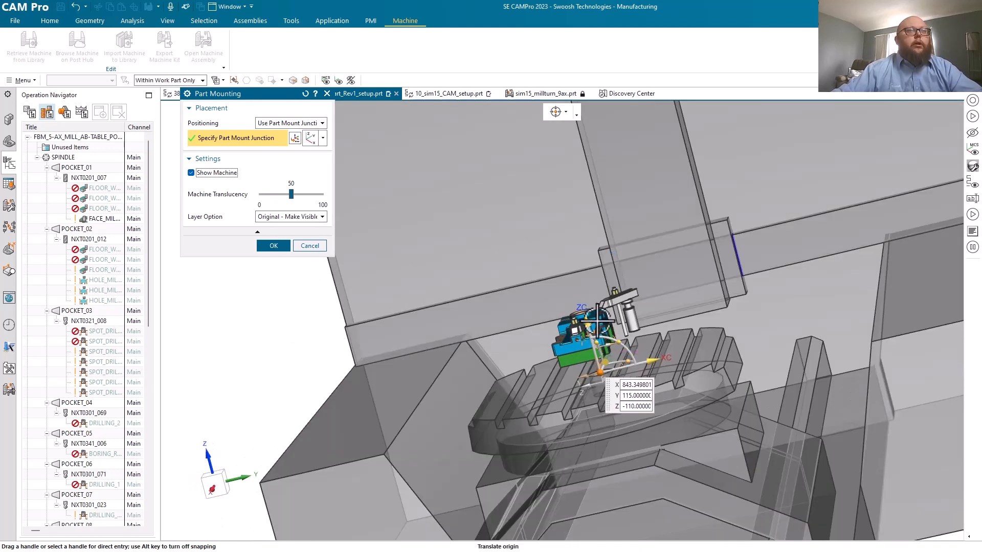
pyautogui.moveTo(627, 355); pyautogui.dragTo(627, 423)
pyautogui.moveTo(636, 422); pyautogui.dragTo(673, 401, button='middle')
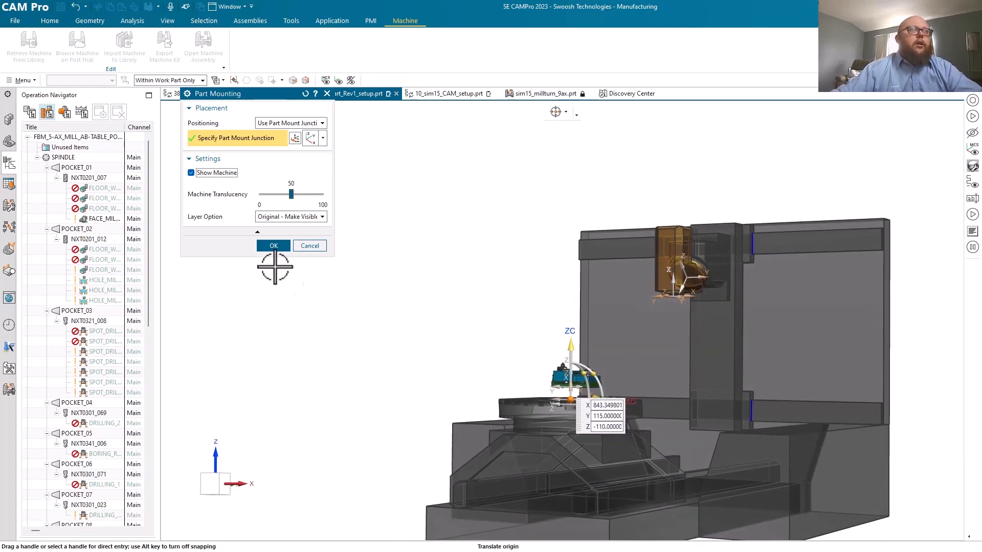
pyautogui.click(274, 246)
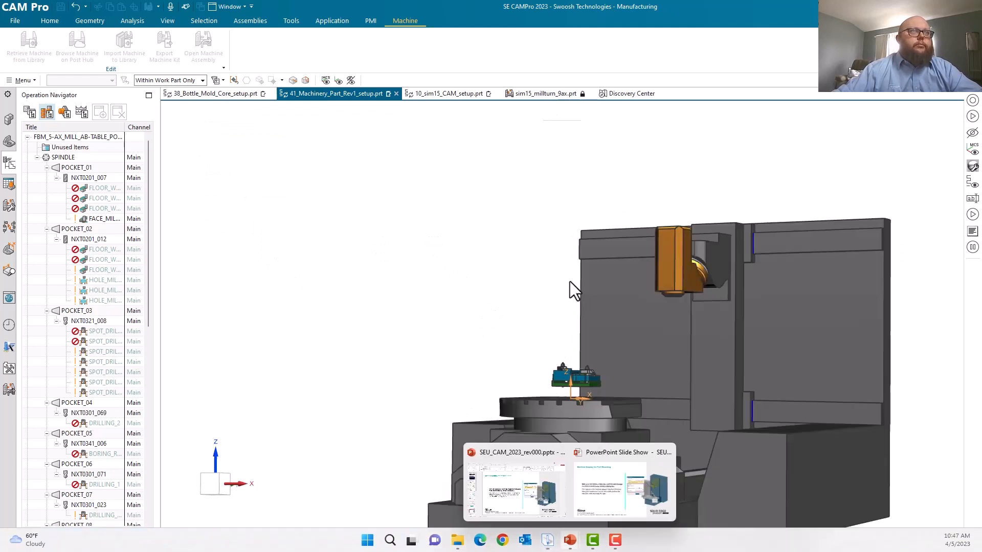
pyautogui.click(444, 205)
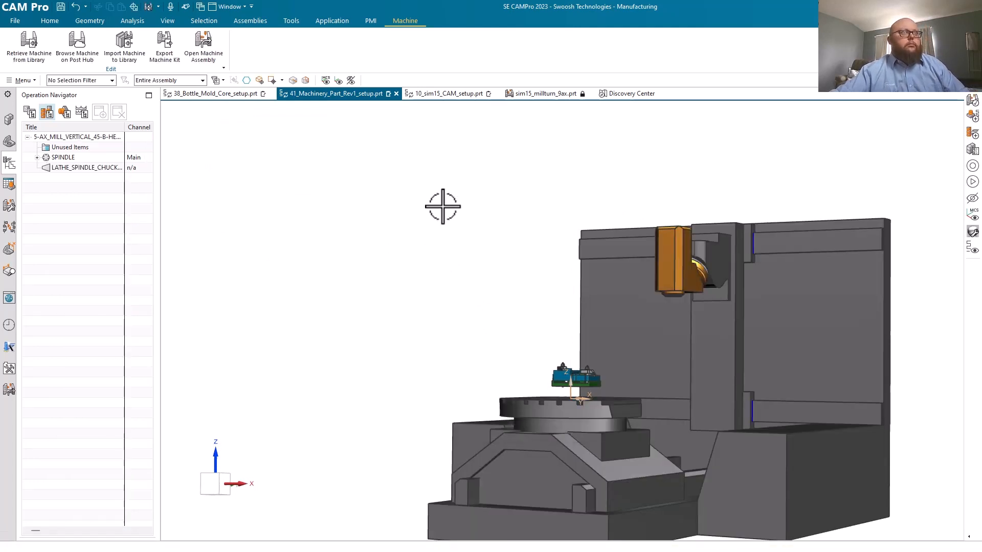
# Switch to the presentation and advance to the Operation Edit Prediction slide.
pyautogui.press('super+Tab')
pyautogui.click(450, 199)
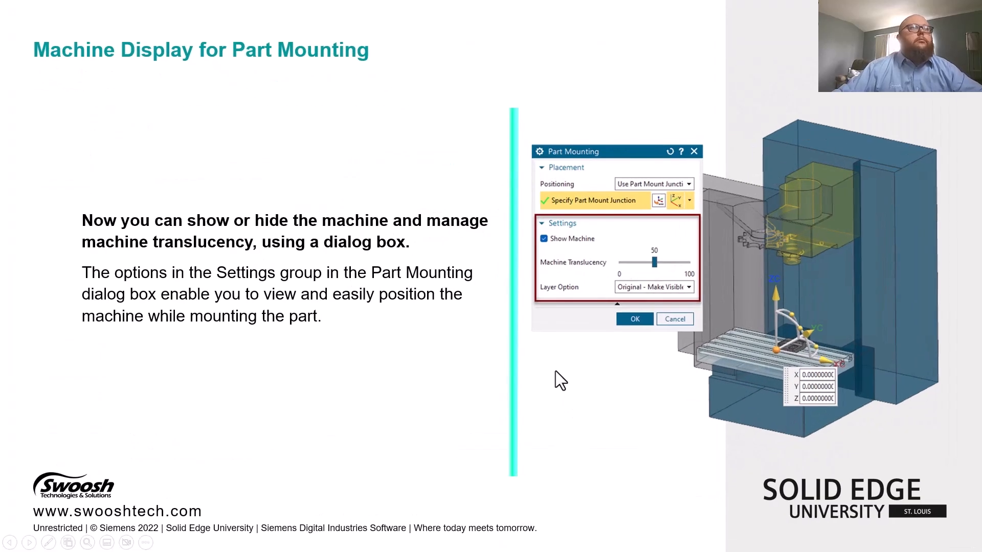
pyautogui.click(556, 370)
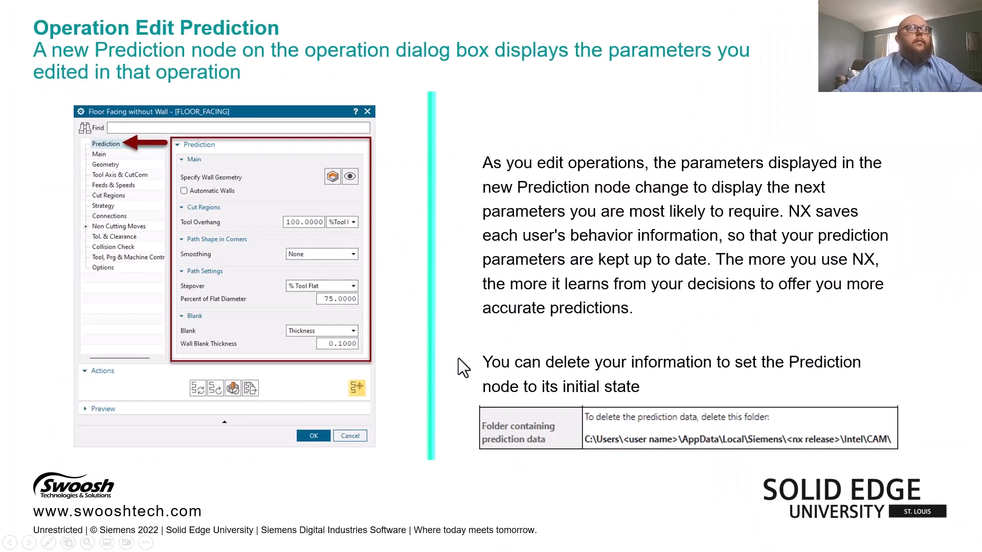
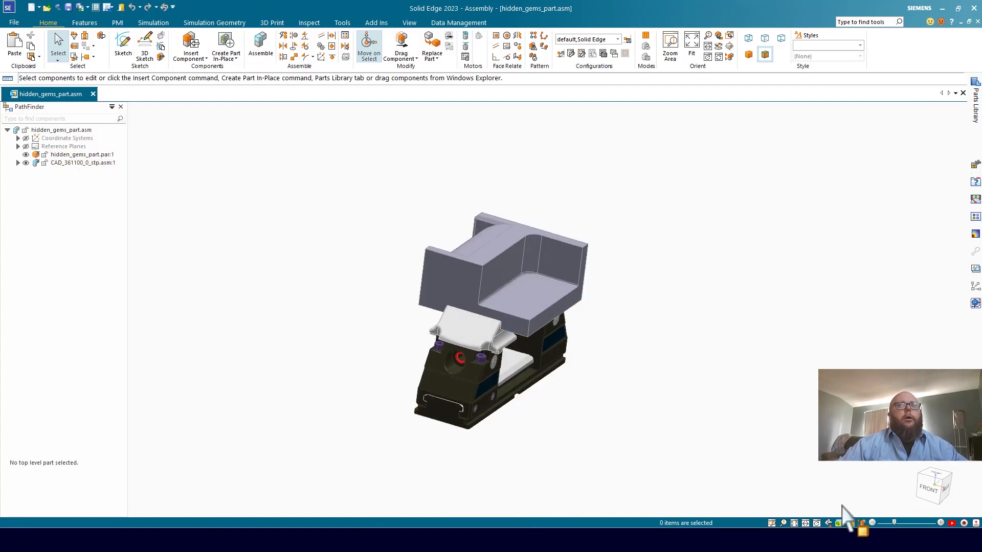
# Send the open hidden_gems_part assembly from Solid Edge to CAM Pro and accept the interoperability assembly update.
pyautogui.click(342, 23)
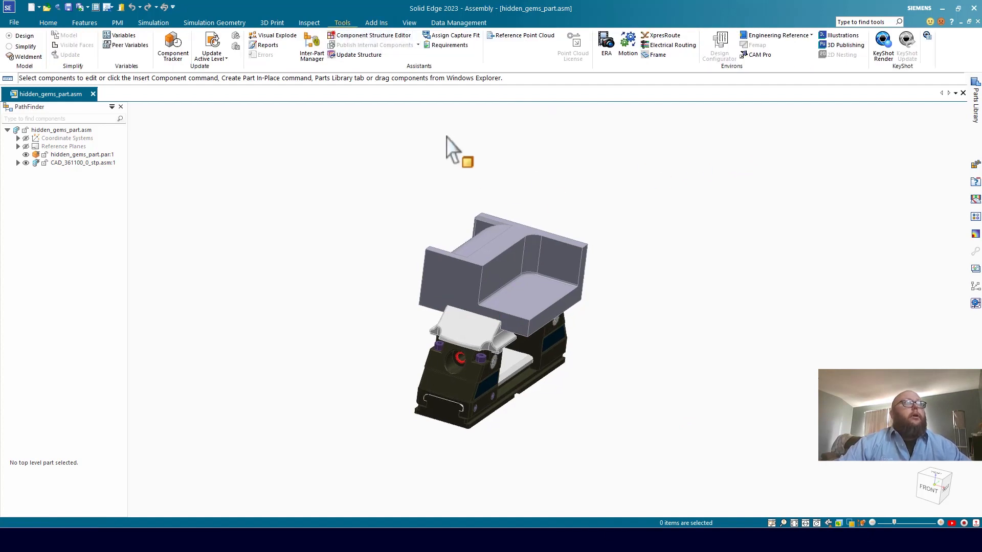
pyautogui.click(757, 54)
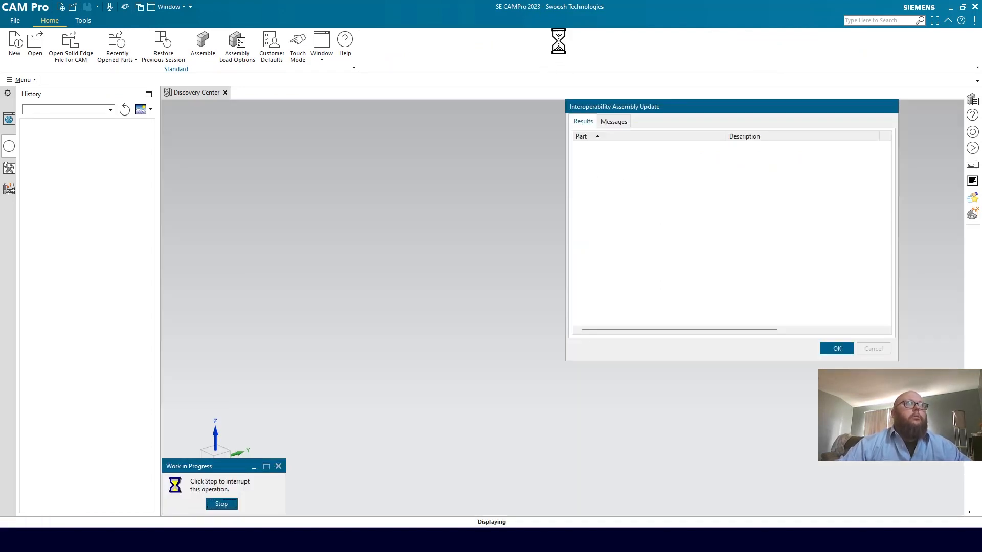
pyautogui.click(837, 349)
pyautogui.moveTo(499, 323); pyautogui.dragTo(653, 392, button='middle')
pyautogui.scroll(1, 653, 391)
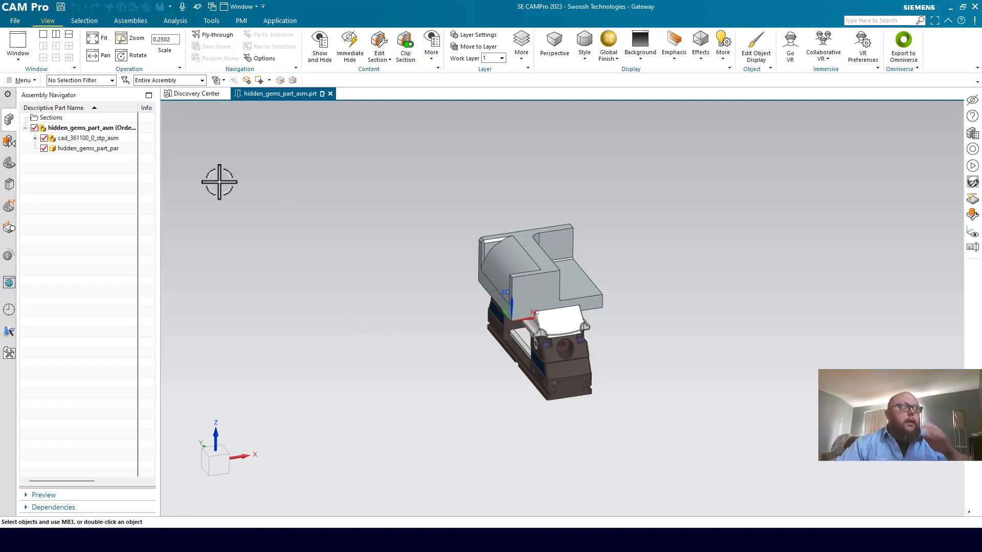
# Start the Manufacturing application with the cam_general session configuration and the mill_planar setup.
pyautogui.click(280, 21)
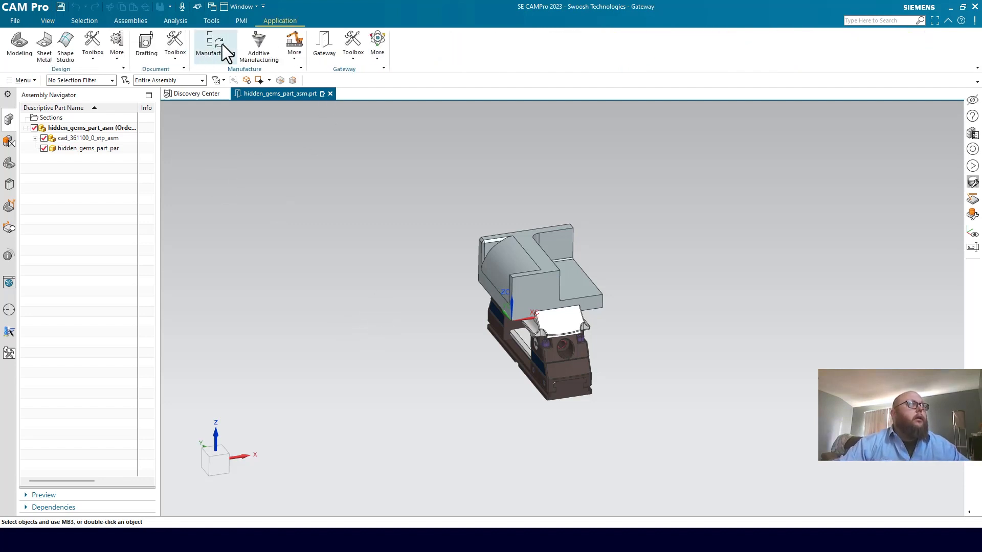
pyautogui.click(221, 50)
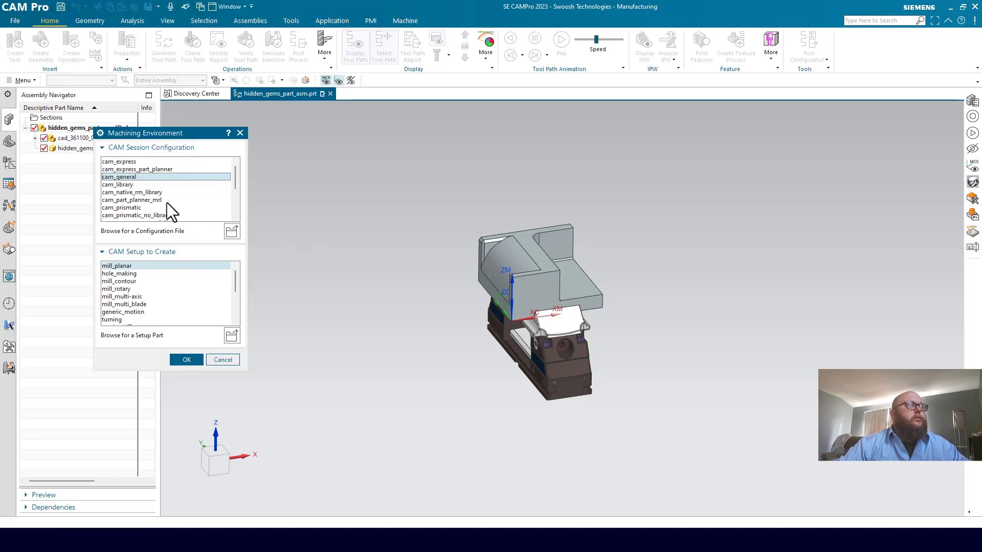
pyautogui.click(187, 360)
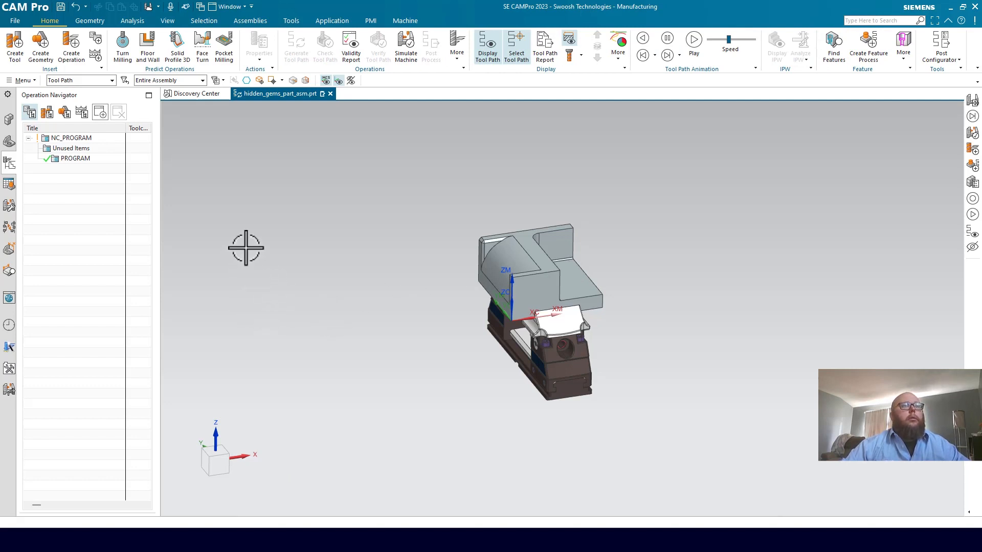
# Hide the work coordinate system and delete MCS_LOCAL from under WORKPIECE in the geometry view of the Operation Navigator.
pyautogui.moveTo(246, 248)
pyautogui.mouseDown(button='middle')
pyautogui.moveTo(258, 267)
pyautogui.moveTo(240, 265)
pyautogui.mouseUp(button='middle')
pyautogui.click(338, 80)
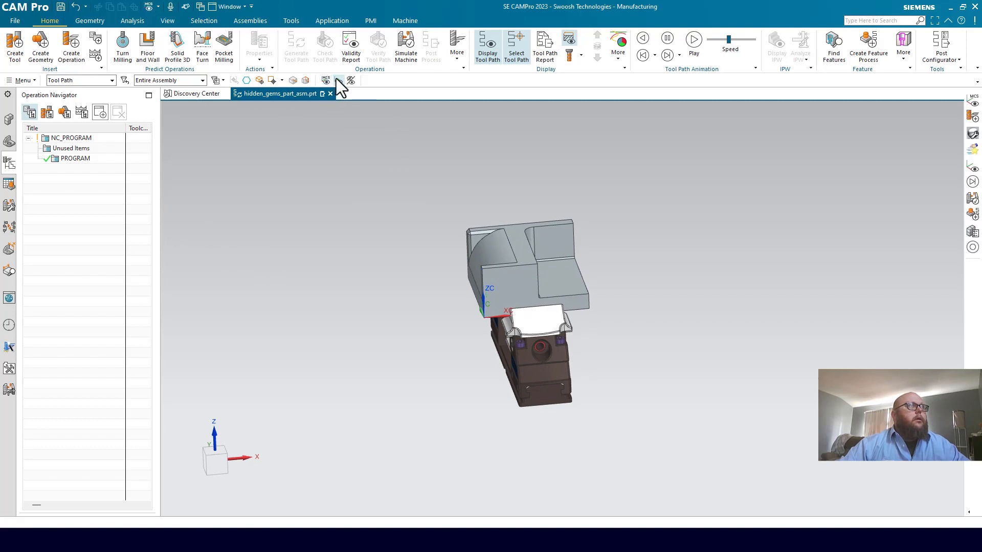
pyautogui.click(65, 114)
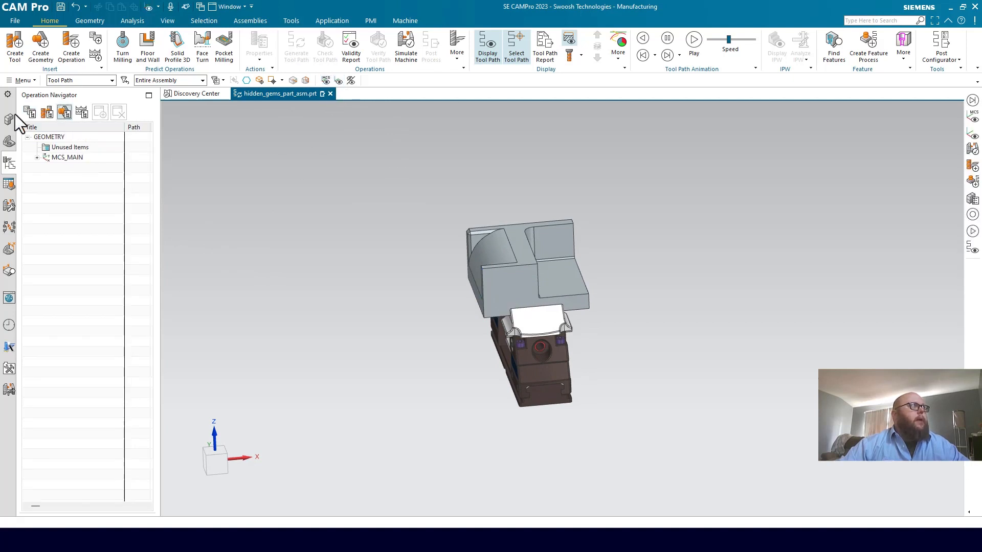
pyautogui.click(37, 157)
pyautogui.click(46, 168)
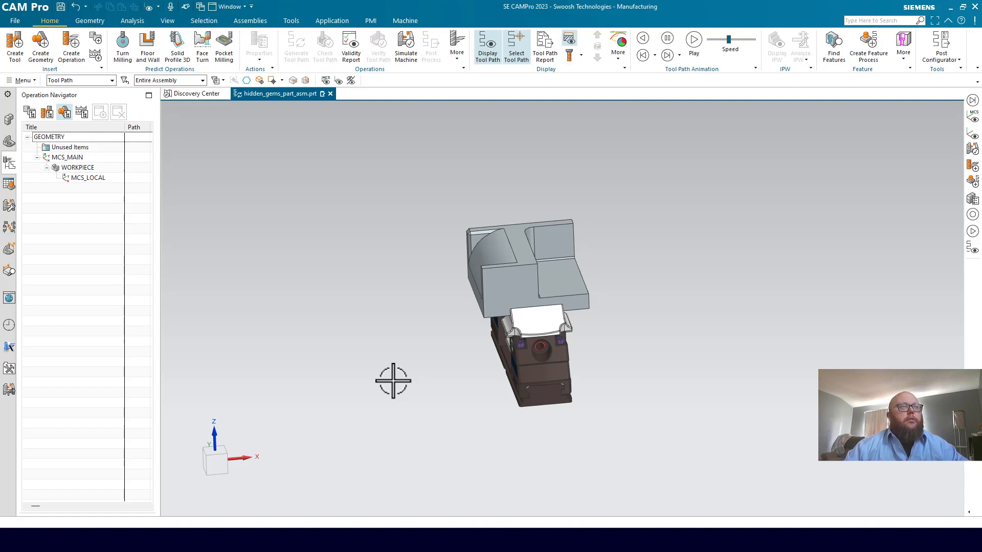
pyautogui.rightClick(78, 179)
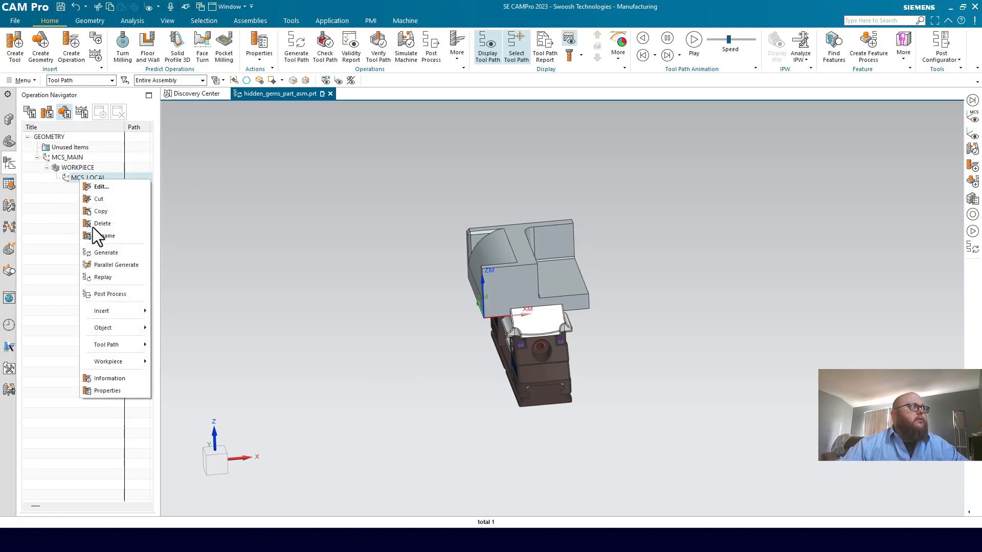
pyautogui.click(105, 235)
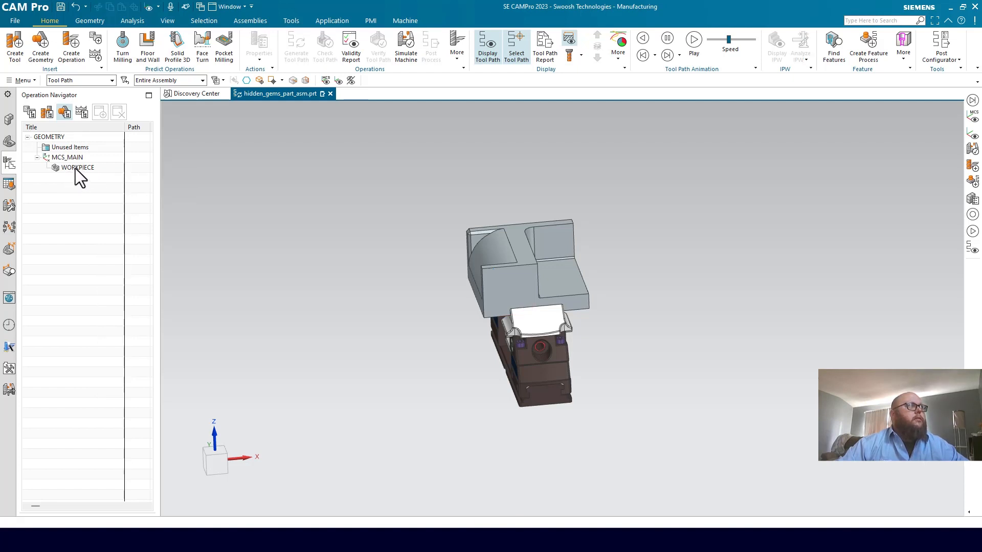
# Edit WORKPIECE and specify the solid body held above the vise as its part geometry.
pyautogui.doubleClick(75, 168)
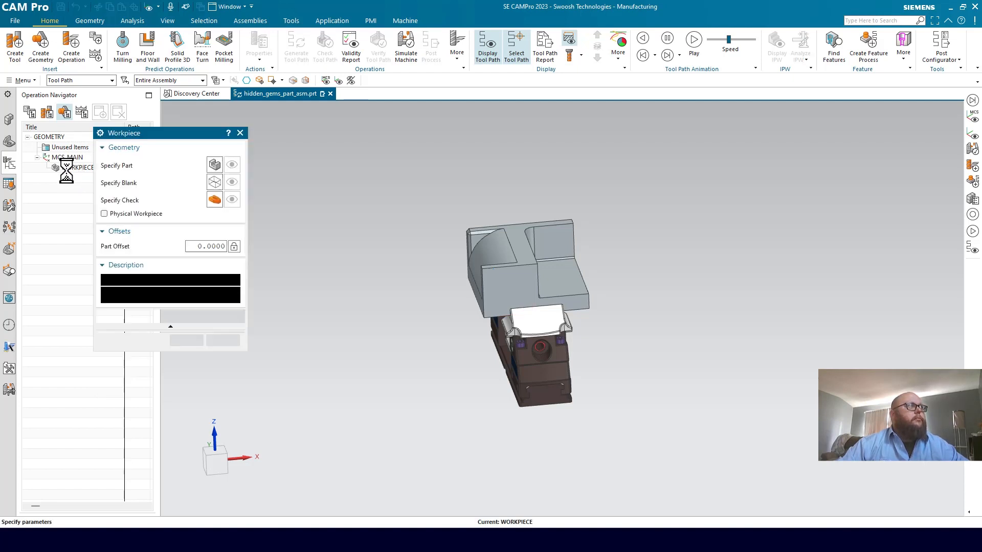
pyautogui.click(214, 165)
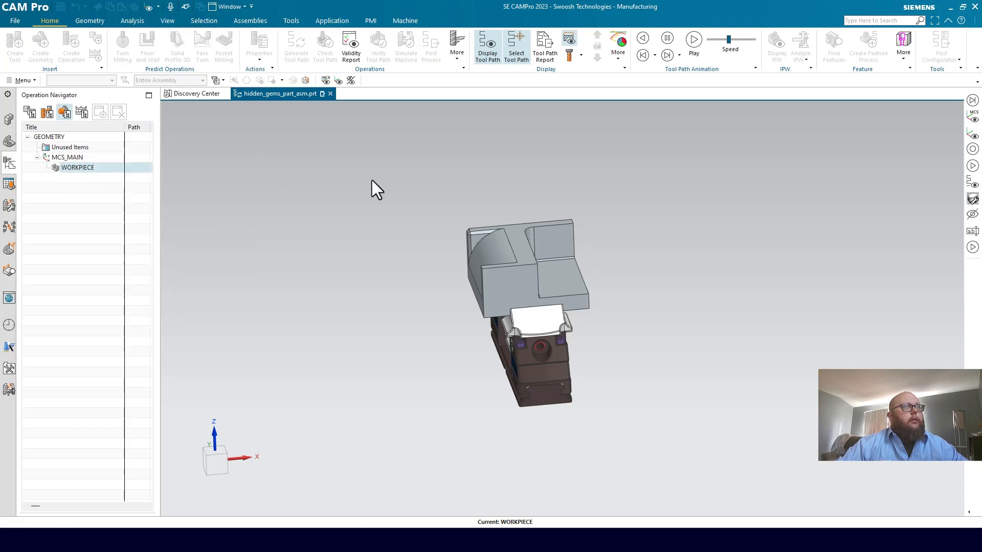
pyautogui.click(503, 227)
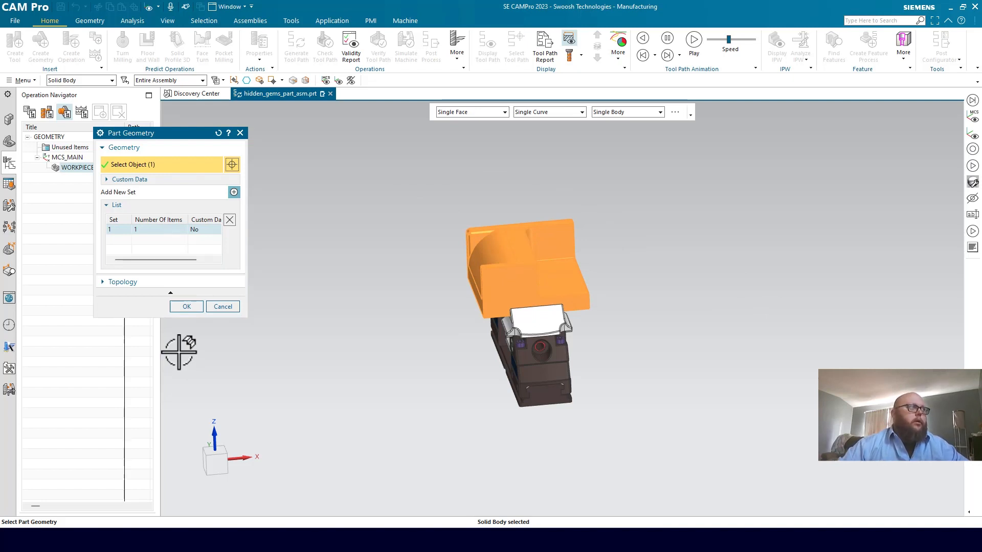
pyautogui.click(187, 306)
# Define the workpiece's blank as a Bounding Block with a height (Z) of 105 mm.
pyautogui.click(208, 180)
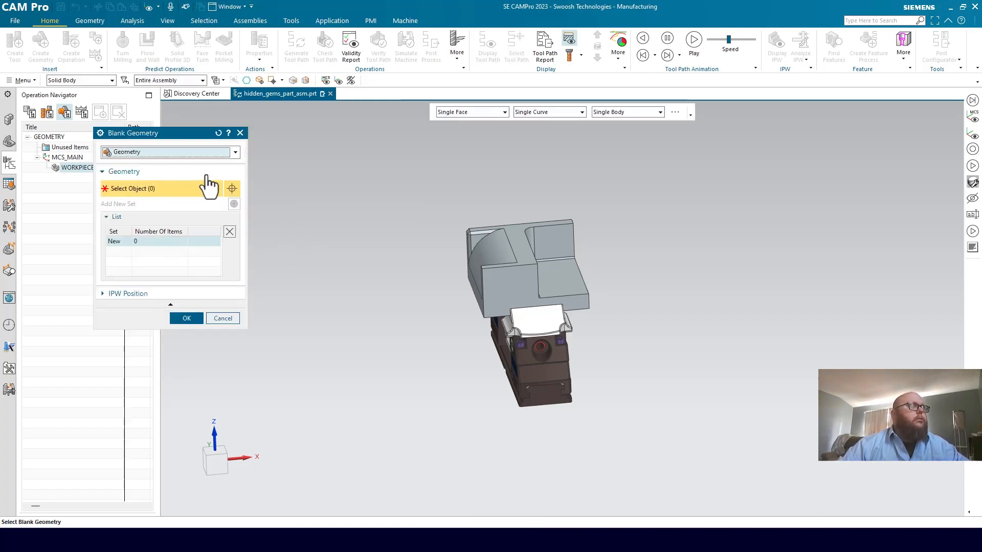
pyautogui.click(218, 152)
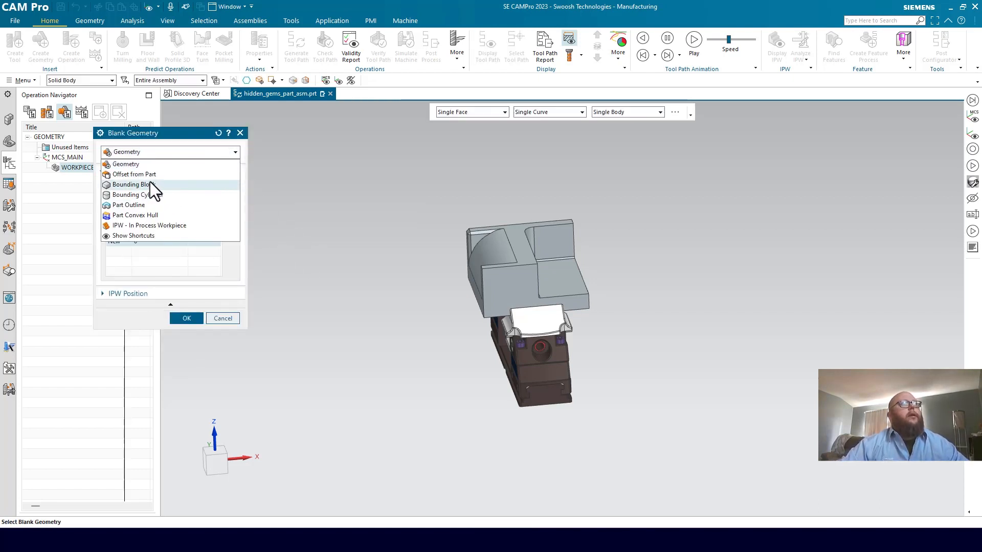
pyautogui.click(133, 186)
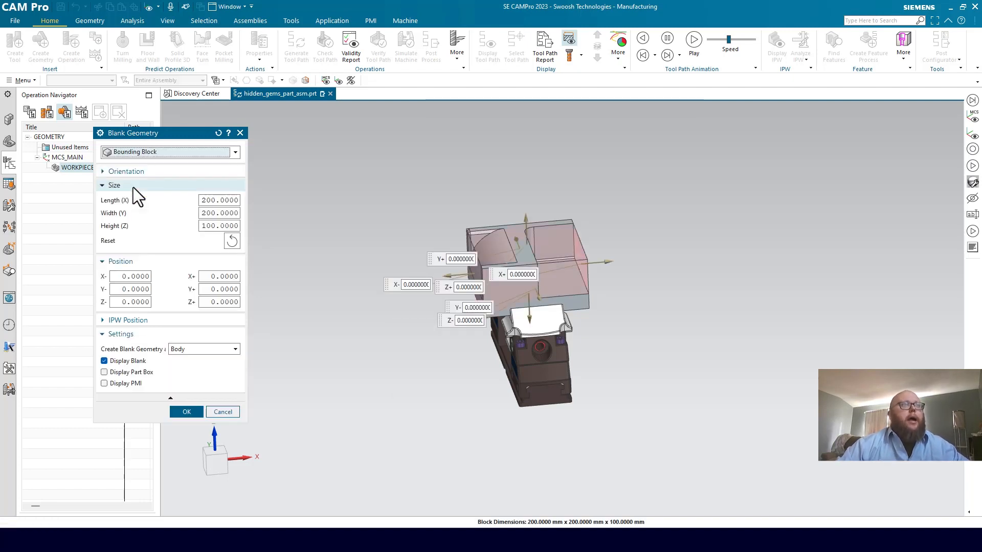
pyautogui.doubleClick(217, 226)
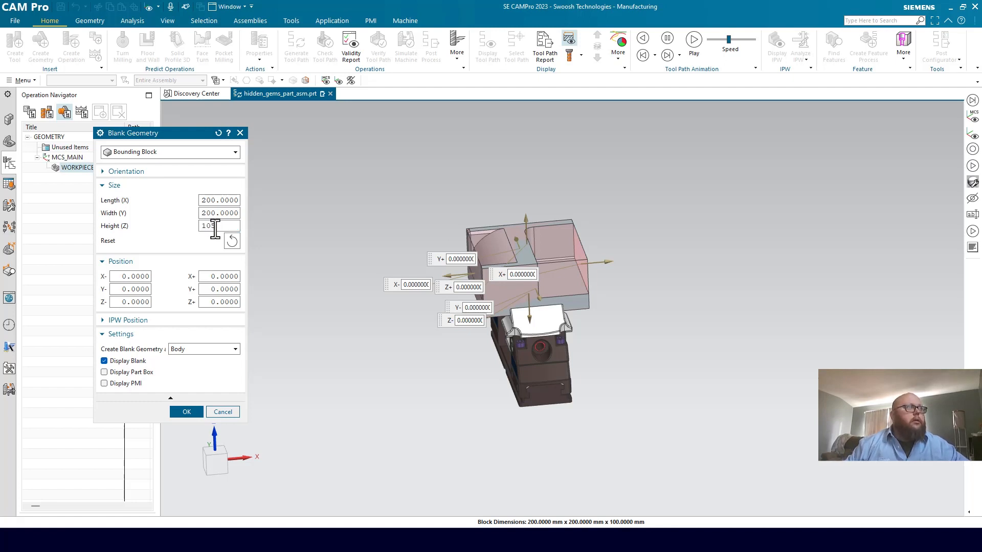
pyautogui.press('Return')
# Set the bounding block's Z+ position to 5 mm, check the stock around the part, and accept the blank.
pyautogui.doubleClick(201, 302)
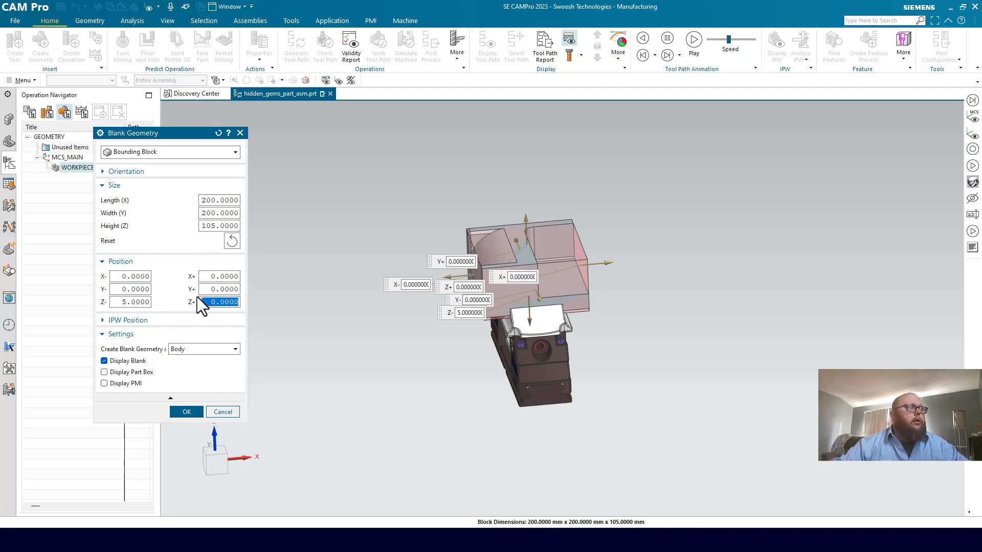
pyautogui.write('5')
pyautogui.press('Return')
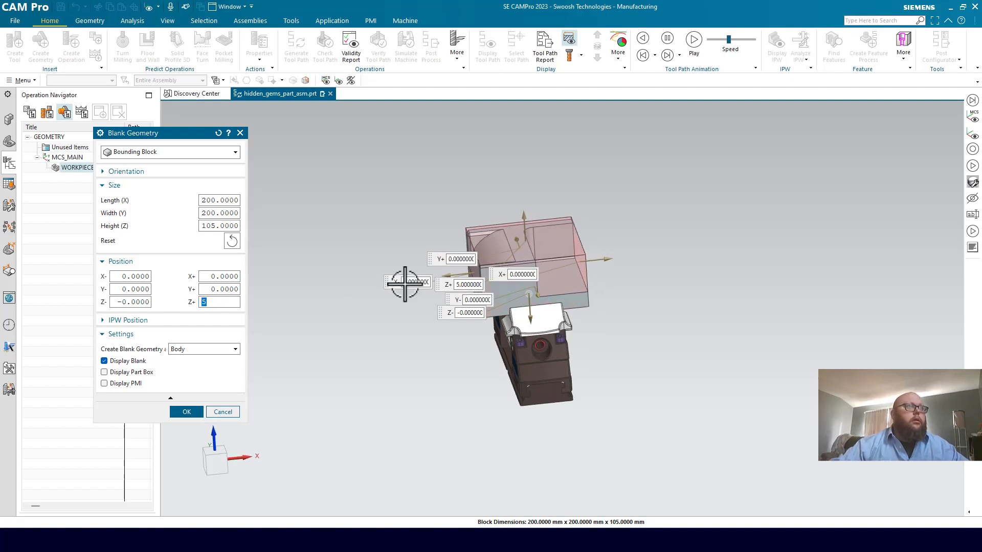
pyautogui.scroll(4, 537, 276)
pyautogui.moveTo(645, 291); pyautogui.dragTo(571, 151, button='middle')
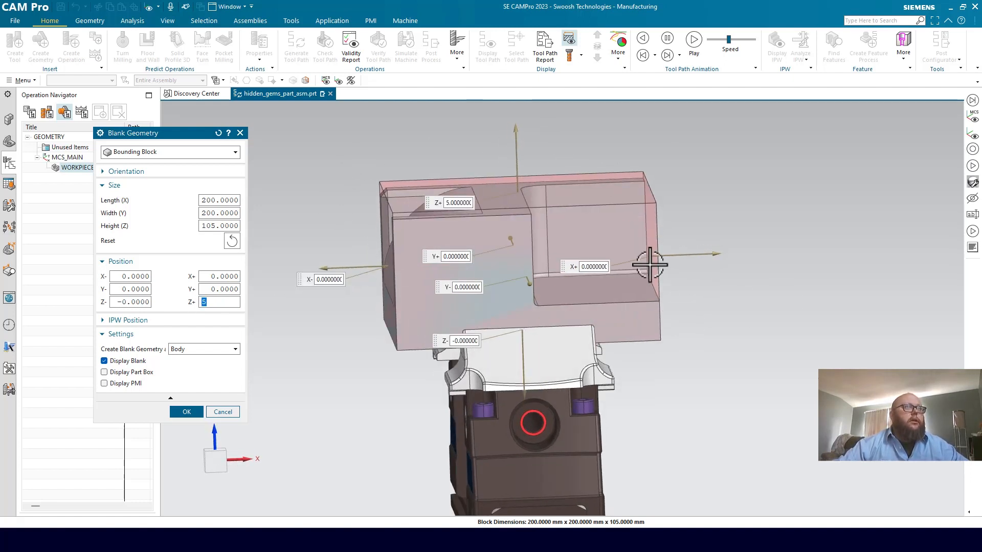
pyautogui.scroll(-3, 511, 205)
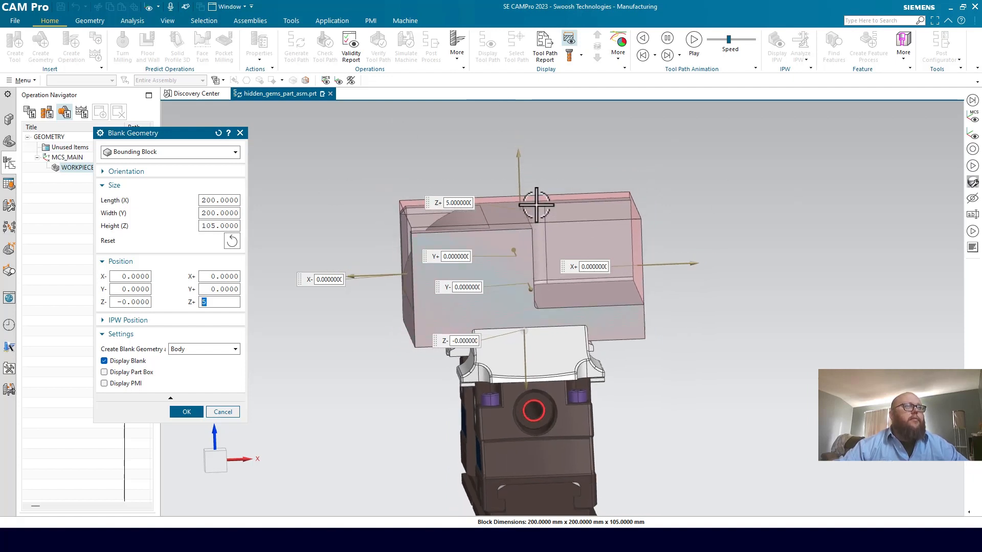
pyautogui.scroll(-1, 334, 384)
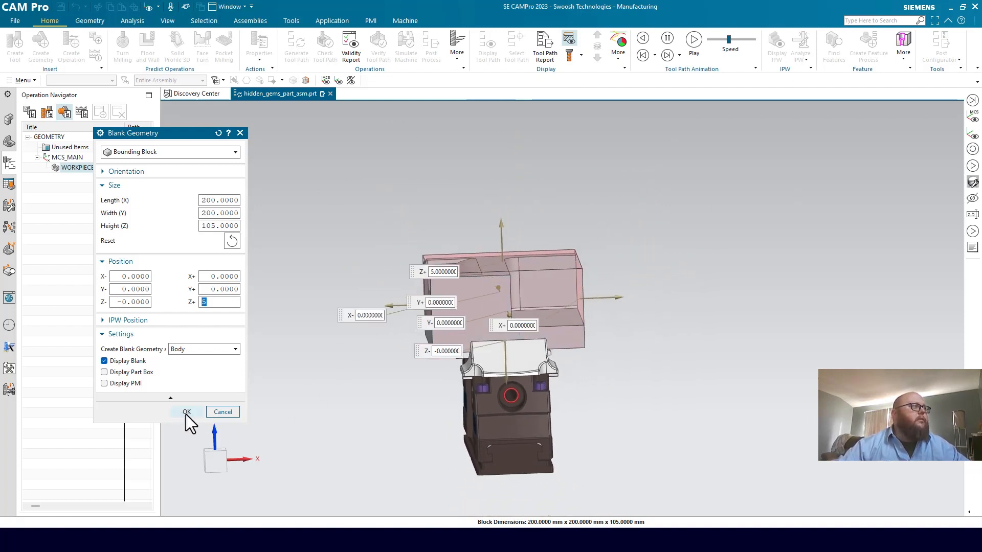
pyautogui.click(187, 412)
pyautogui.click(194, 336)
# Specify all the vise bodies as check geometry and accept the workpiece definition.
pyautogui.click(214, 201)
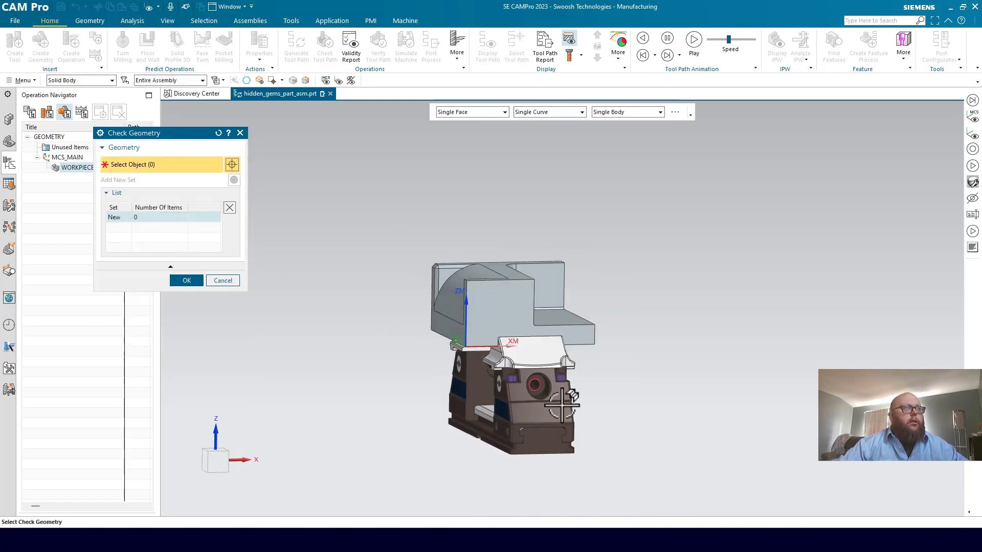
pyautogui.moveTo(397, 297); pyautogui.dragTo(659, 448)
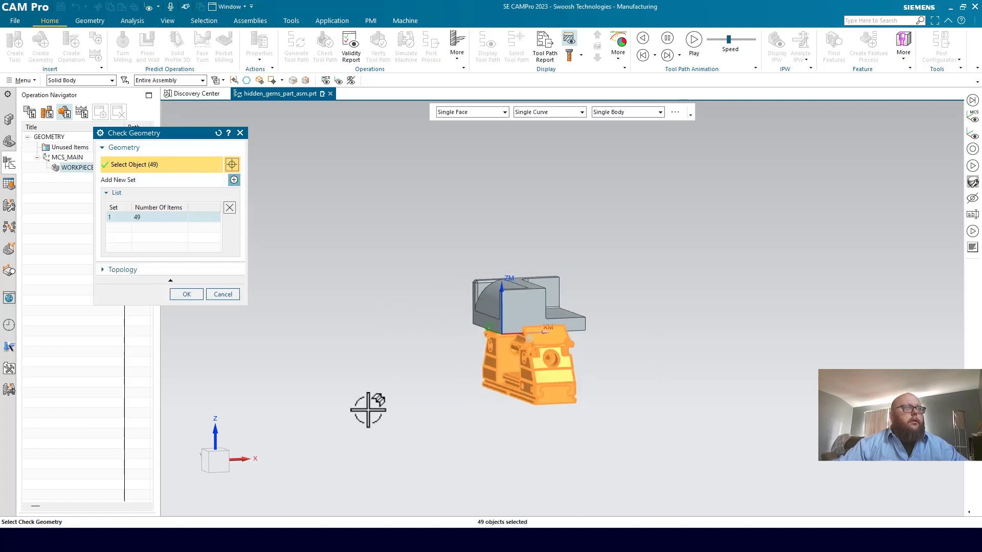
pyautogui.click(187, 295)
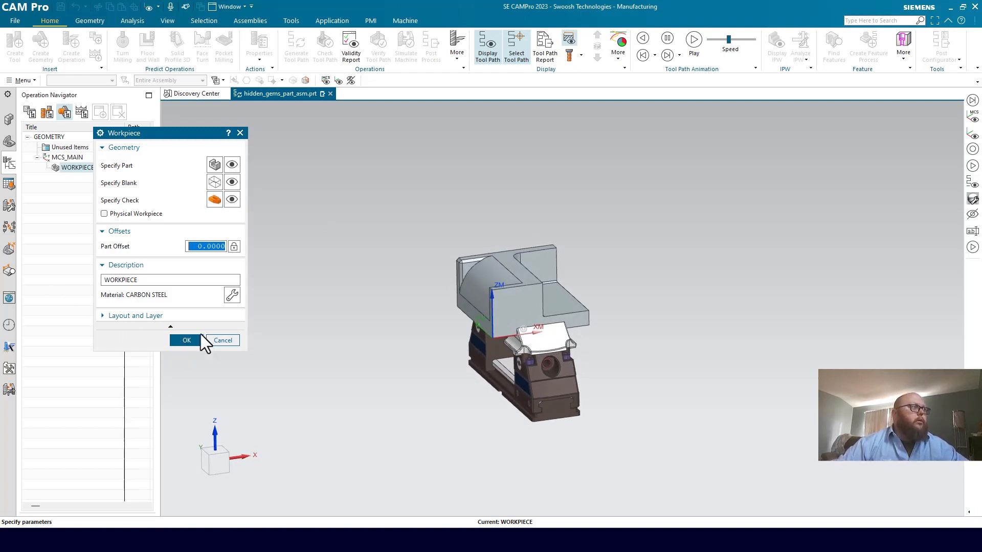
pyautogui.click(192, 337)
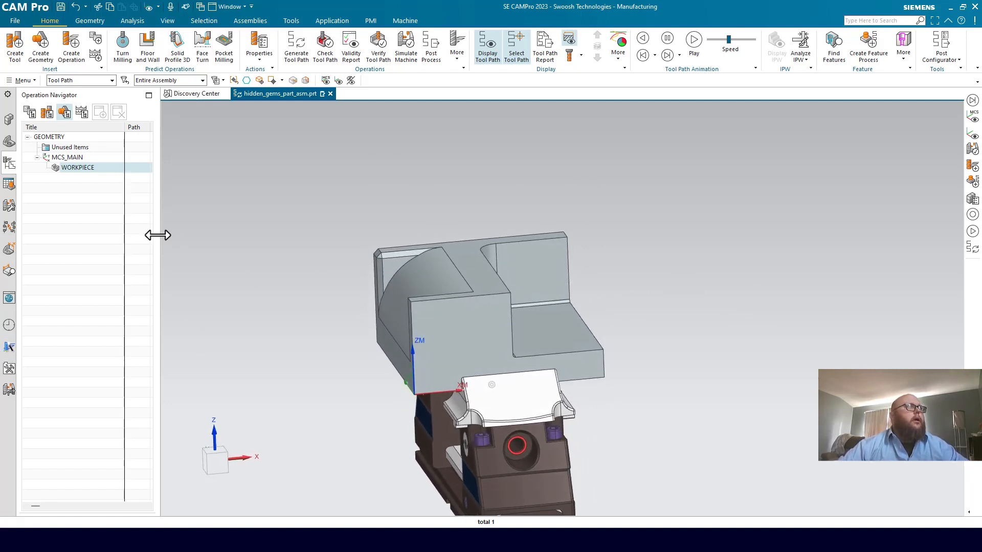
# Edit MCS_MAIN and place its origin On Part Box at the centre of the top face of WORKPIECE.
pyautogui.doubleClick(73, 158)
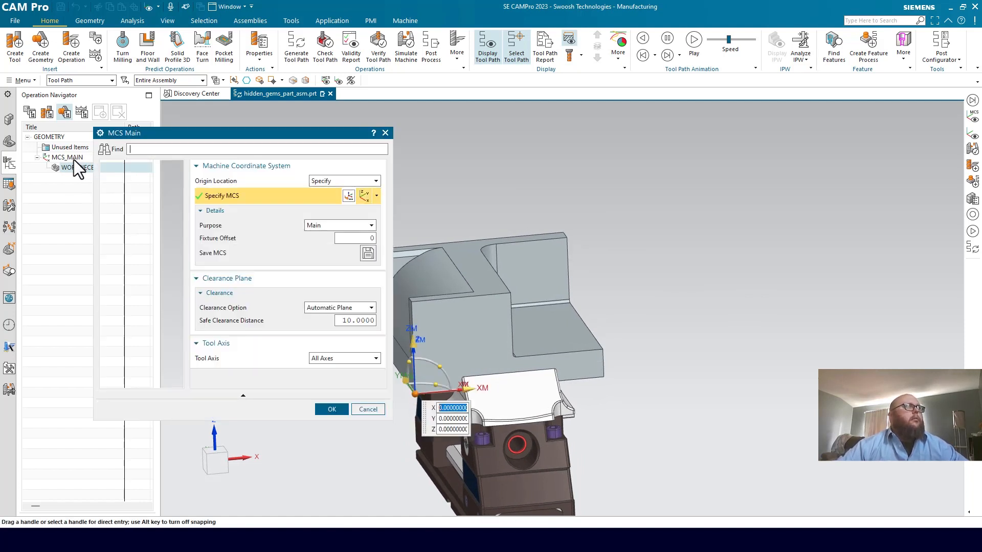
pyautogui.click(345, 182)
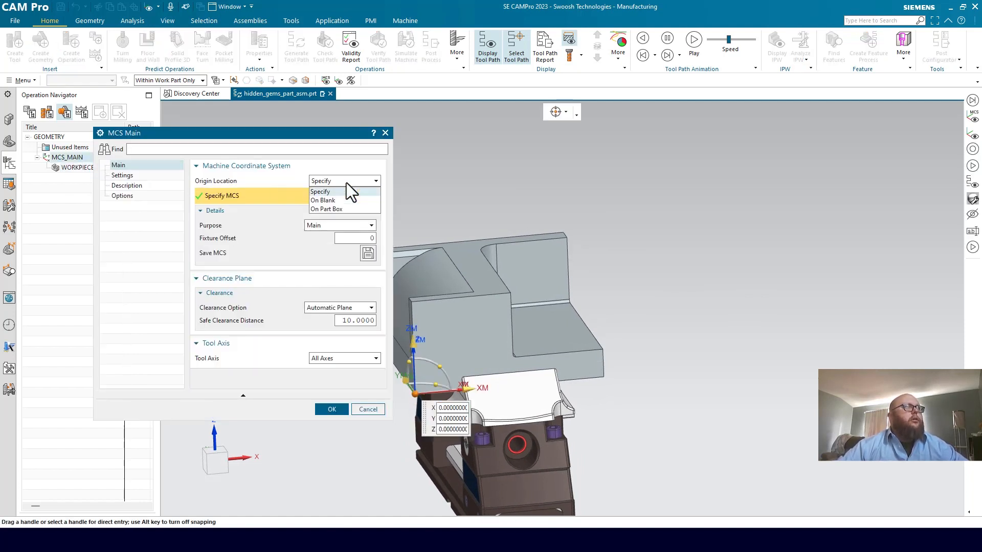
pyautogui.click(334, 209)
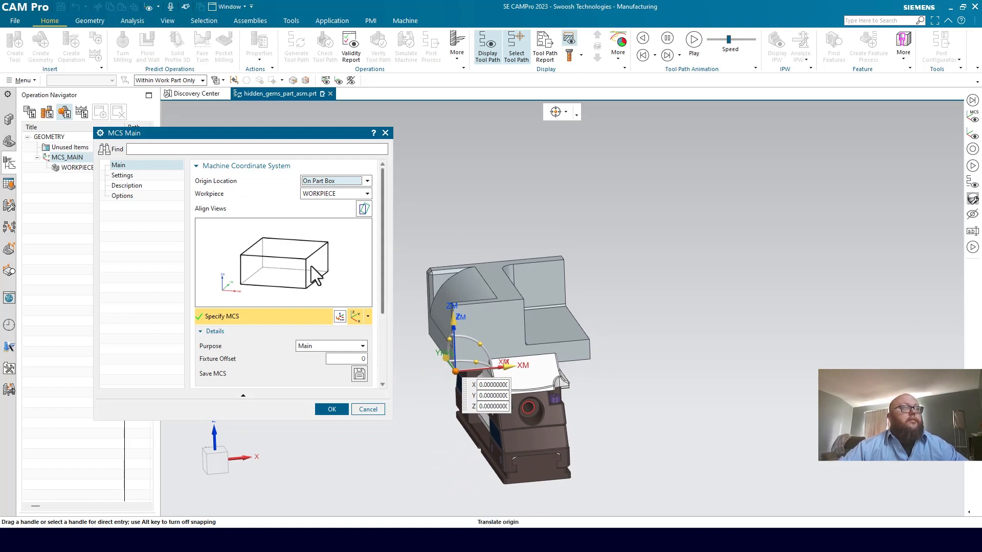
pyautogui.click(284, 245)
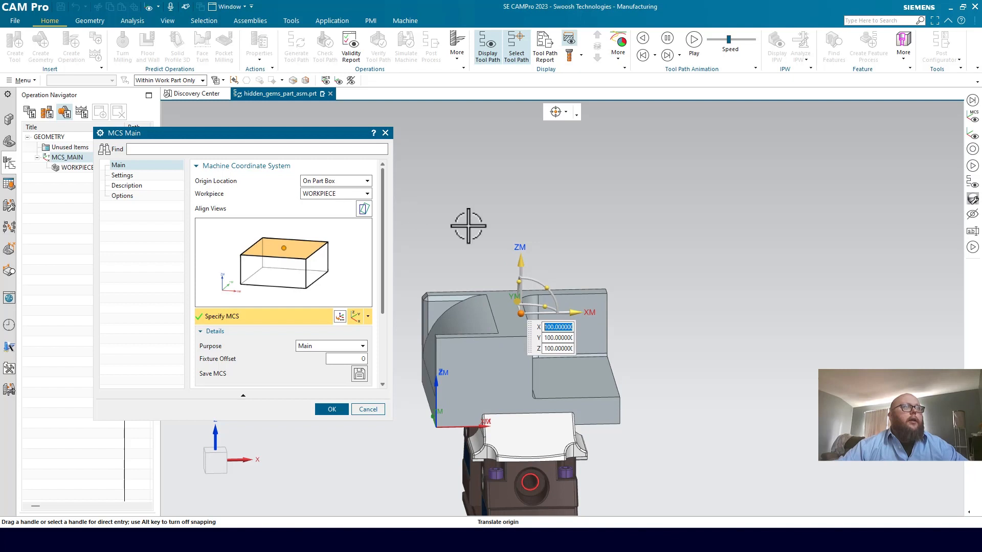
pyautogui.moveTo(532, 260); pyautogui.dragTo(516, 339, button='middle')
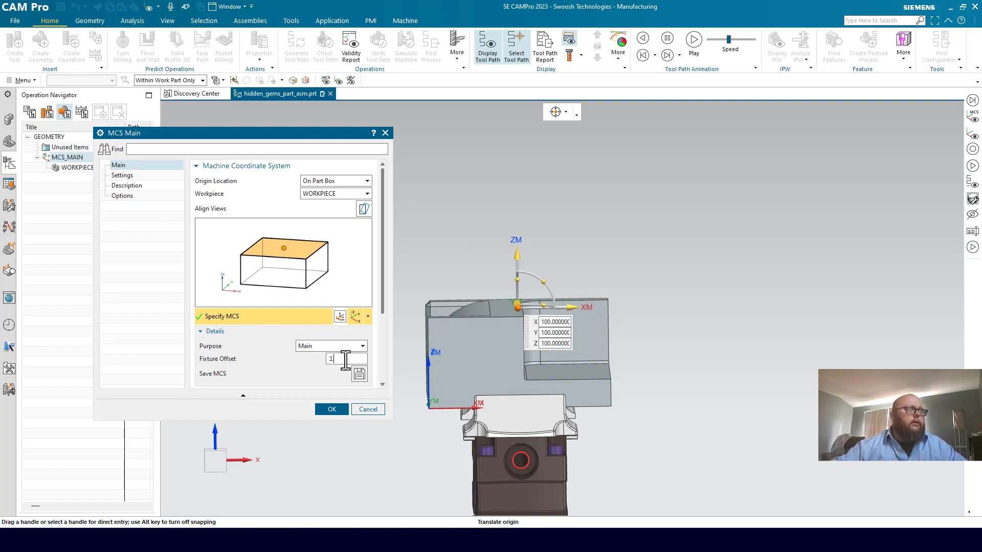
# Set the main MCS fixture offset to 1 and accept the coordinate system.
pyautogui.click(346, 360)
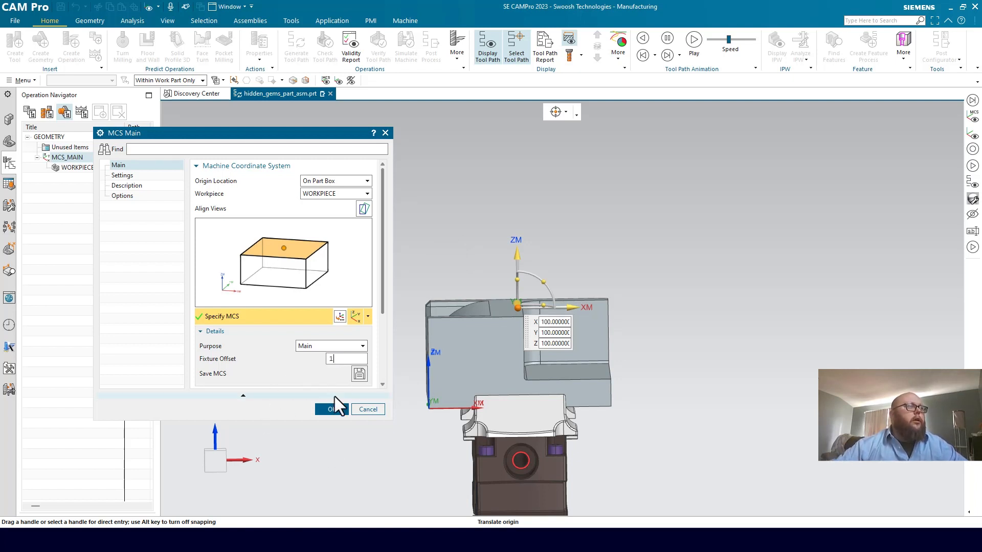
pyautogui.click(330, 410)
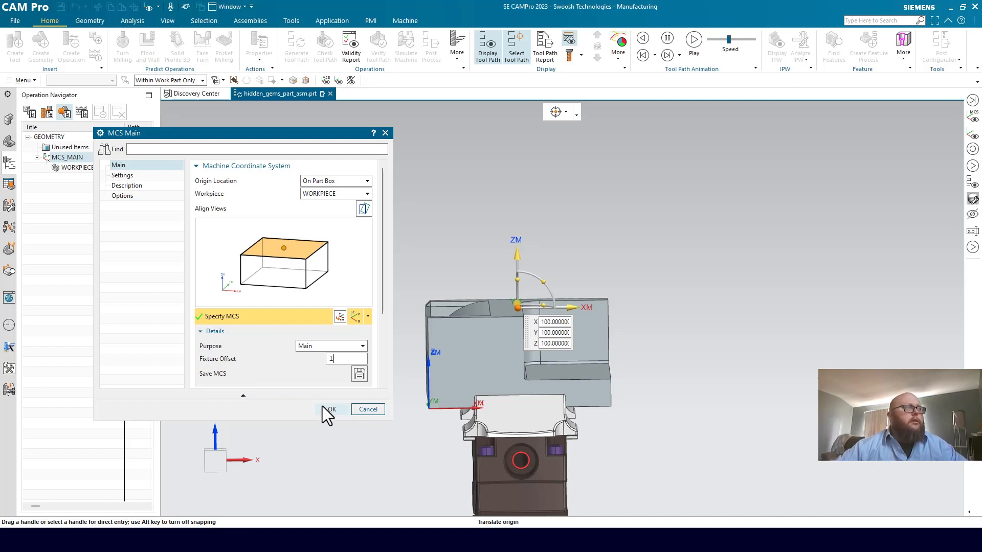
pyautogui.click(330, 409)
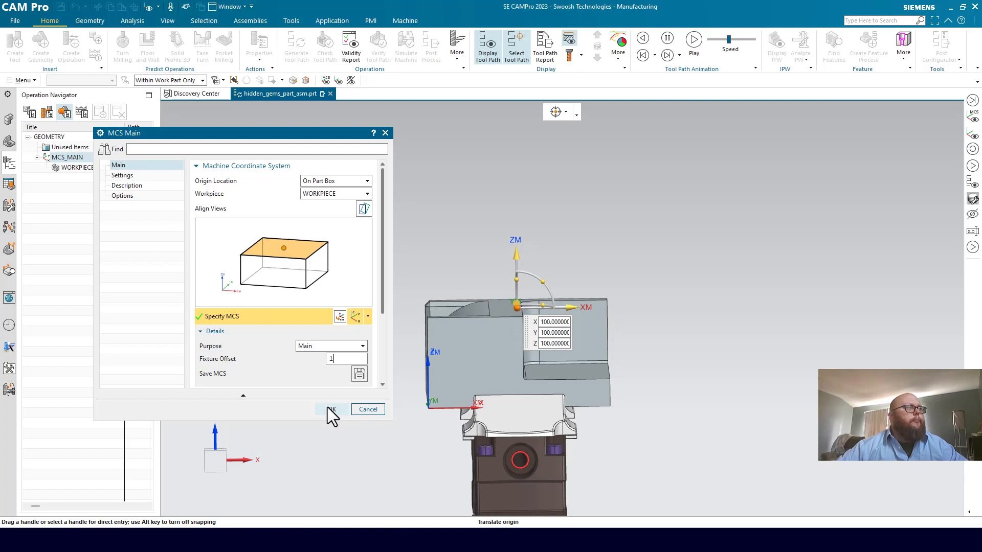
# Start creating a tool from the library and search for non-indexable end mills with a 16 mm diameter.
pyautogui.moveTo(410, 346); pyautogui.dragTo(275, 243, button='middle')
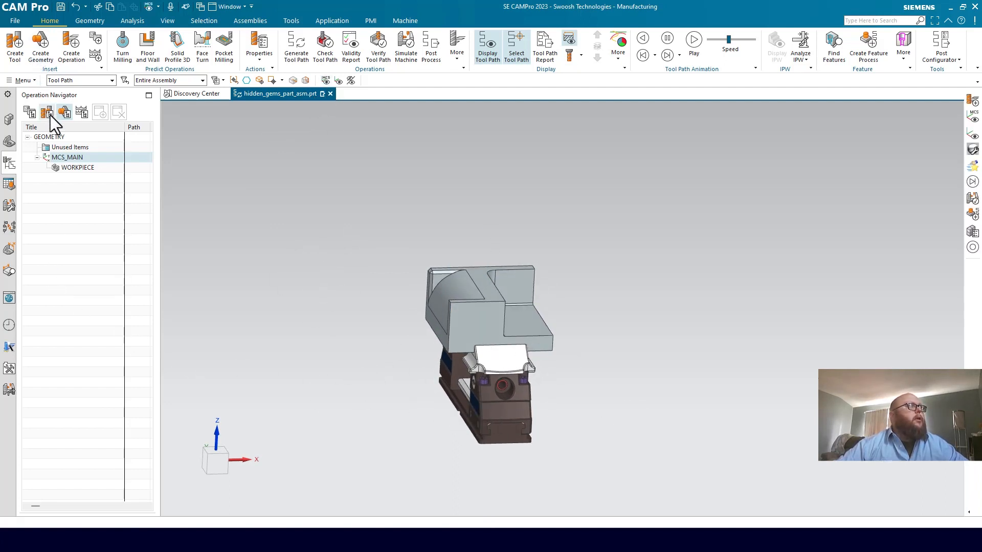
pyautogui.click(15, 47)
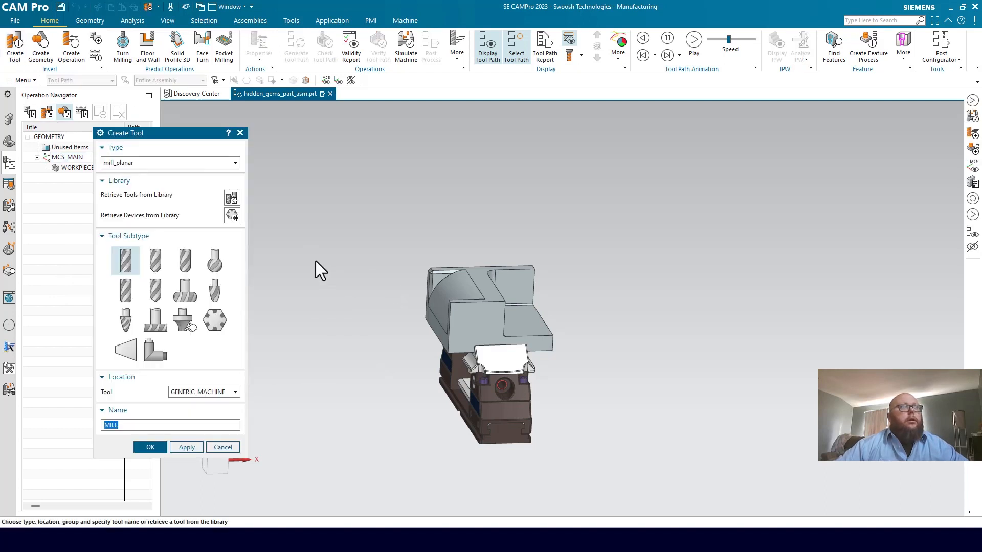
pyautogui.click(231, 197)
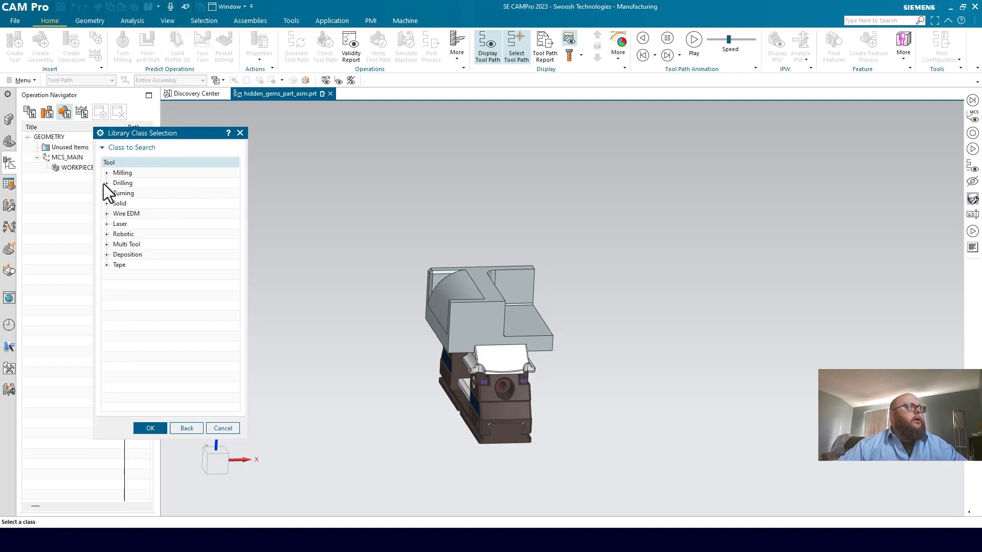
pyautogui.click(106, 173)
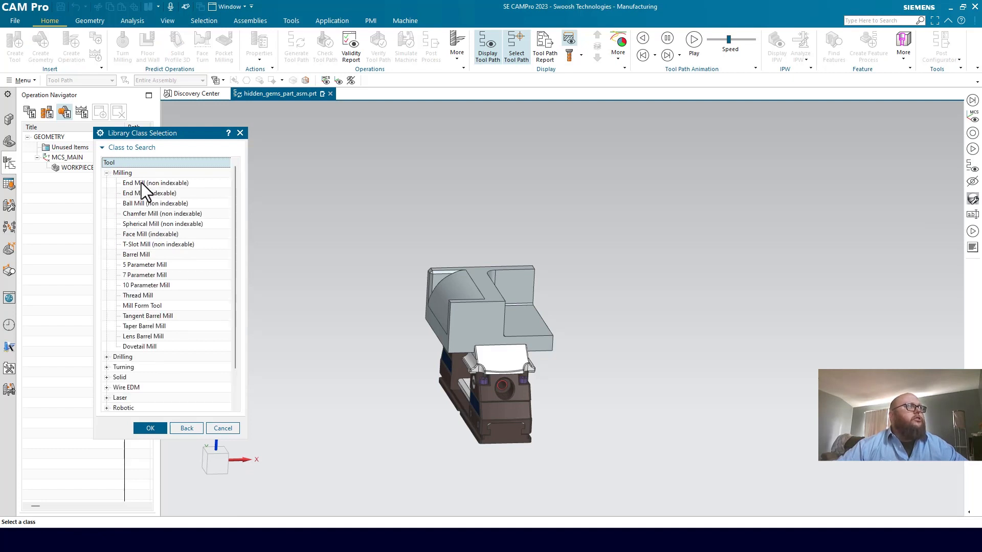
pyautogui.doubleClick(141, 182)
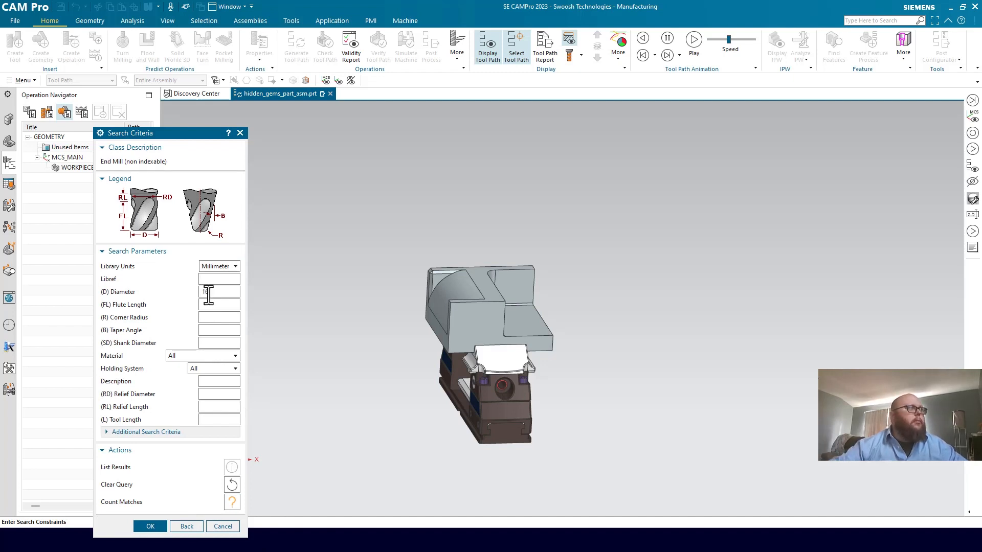
pyautogui.click(160, 525)
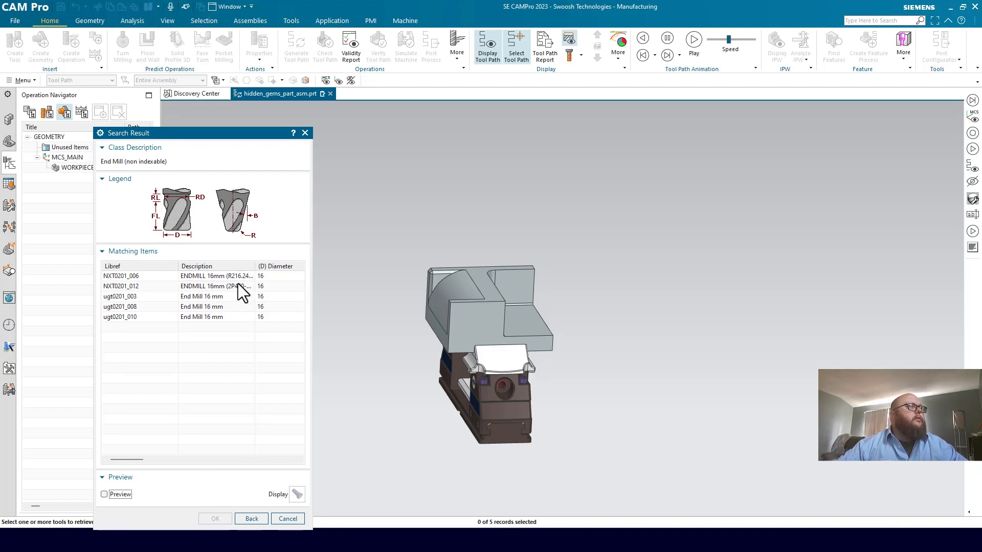
# Preview the end mills NXT0201_012 and NXT0201_006 against the part to compare their lengths and holders.
pyautogui.click(238, 285)
pyautogui.click(297, 495)
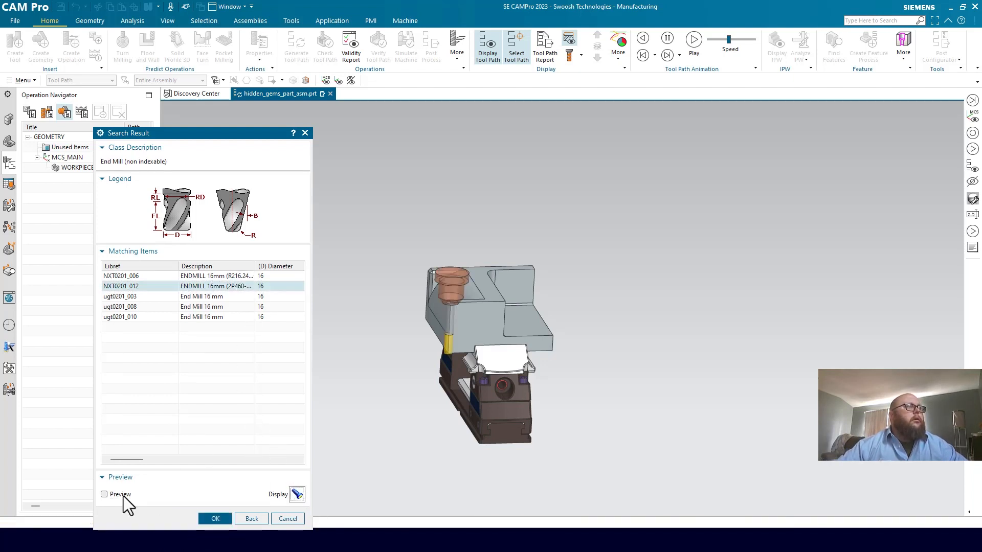
pyautogui.moveTo(482, 334); pyautogui.dragTo(416, 284, button='middle')
pyautogui.click(237, 276)
pyautogui.click(297, 494)
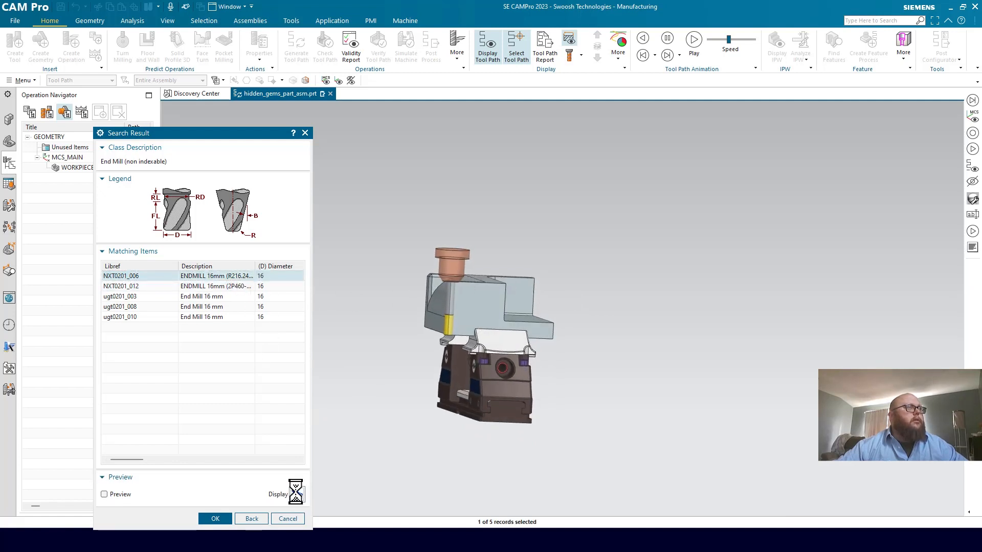
# Retrieve the 16 mm end mill NXT0201_012 from the library and finish tool creation.
pyautogui.click(155, 286)
pyautogui.doubleClick(174, 286)
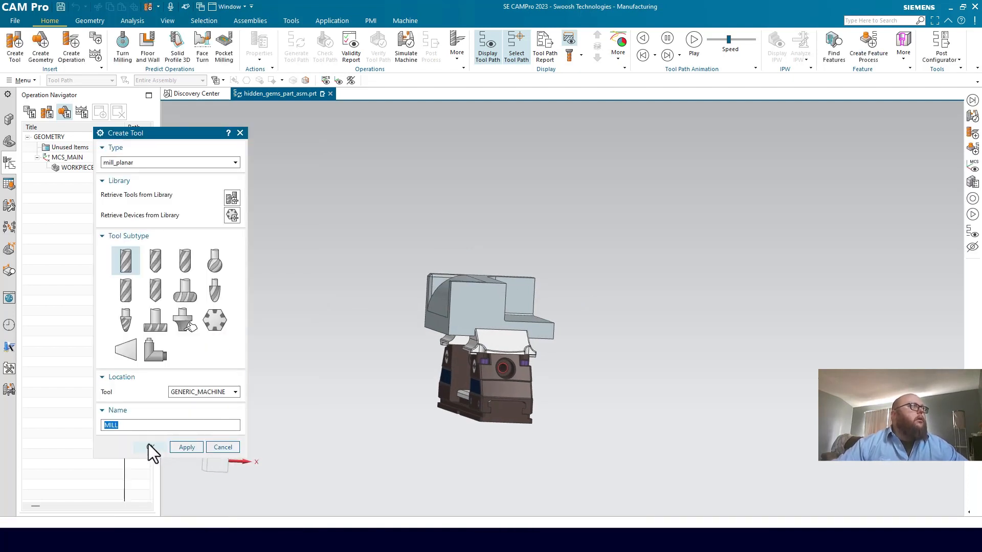
pyautogui.click(230, 446)
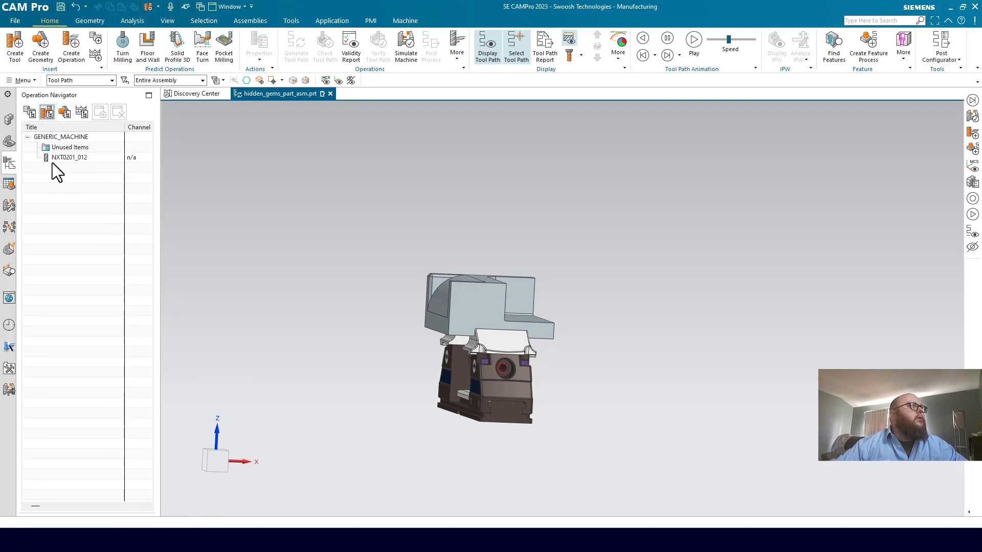
# Show the program order and start a new mill_contour operation of the 3D Adaptive Roughing subtype.
pyautogui.click(29, 112)
pyautogui.moveTo(591, 309); pyautogui.dragTo(472, 276, button='middle')
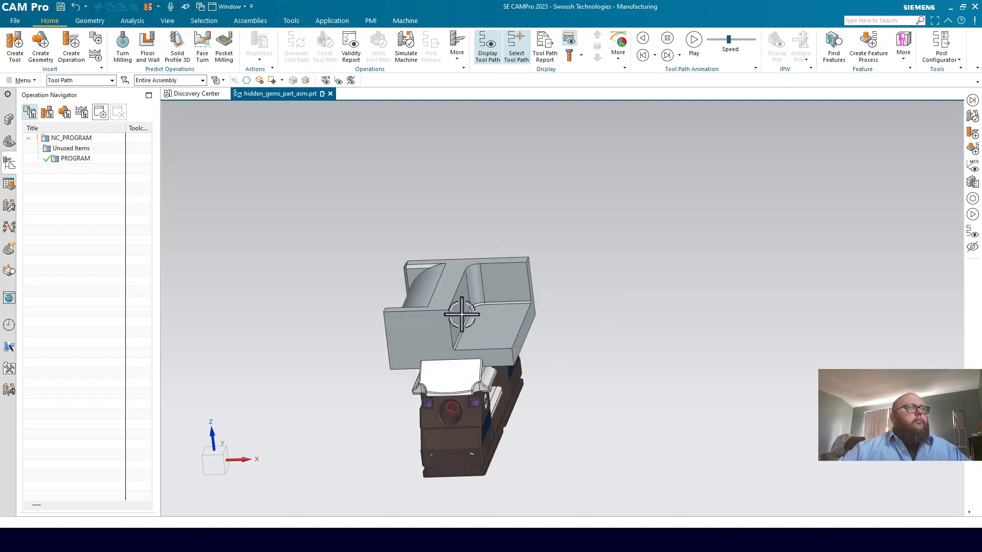
pyautogui.moveTo(505, 314)
pyautogui.mouseDown(button='middle')
pyautogui.moveTo(500, 333)
pyautogui.moveTo(436, 330)
pyautogui.mouseUp(button='middle')
pyautogui.scroll(2, 436, 330)
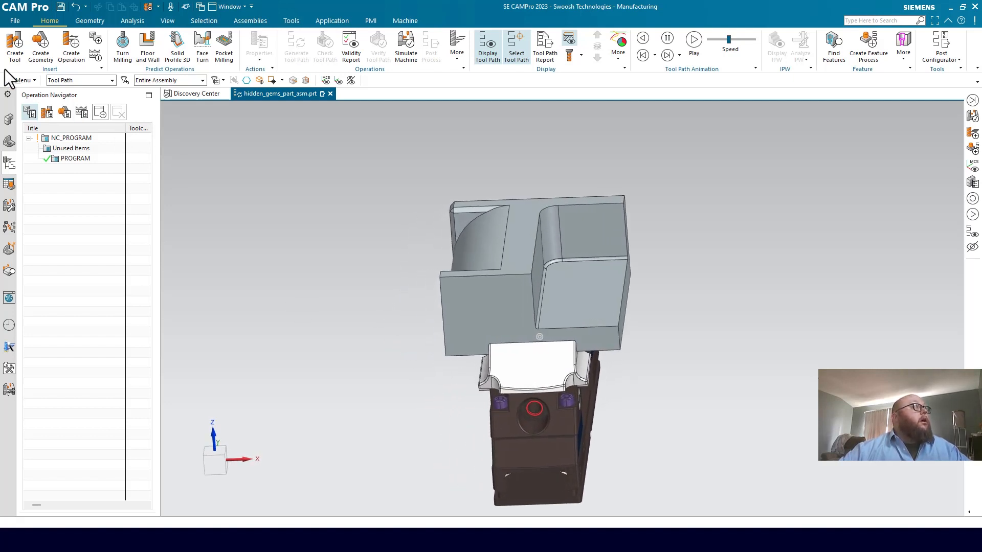
pyautogui.click(75, 51)
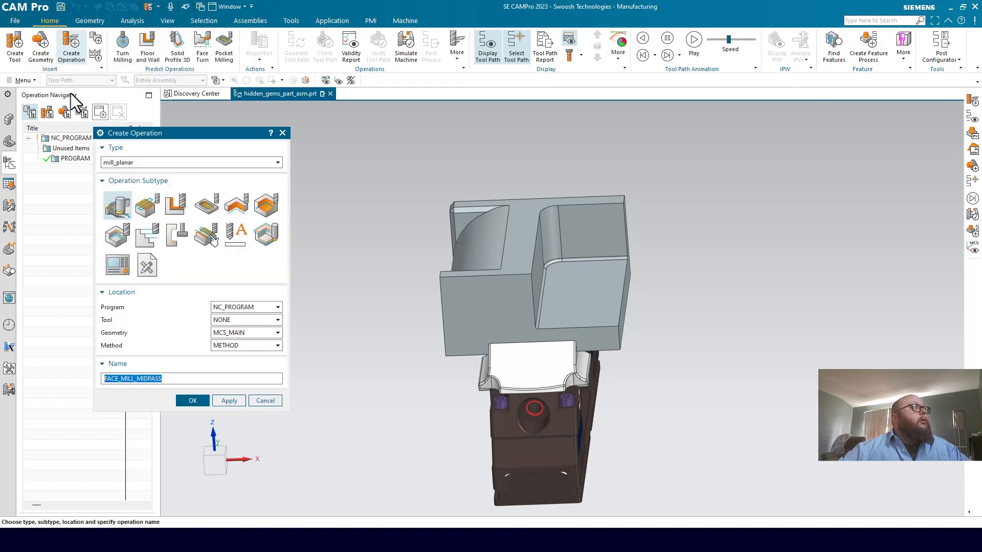
pyautogui.click(133, 164)
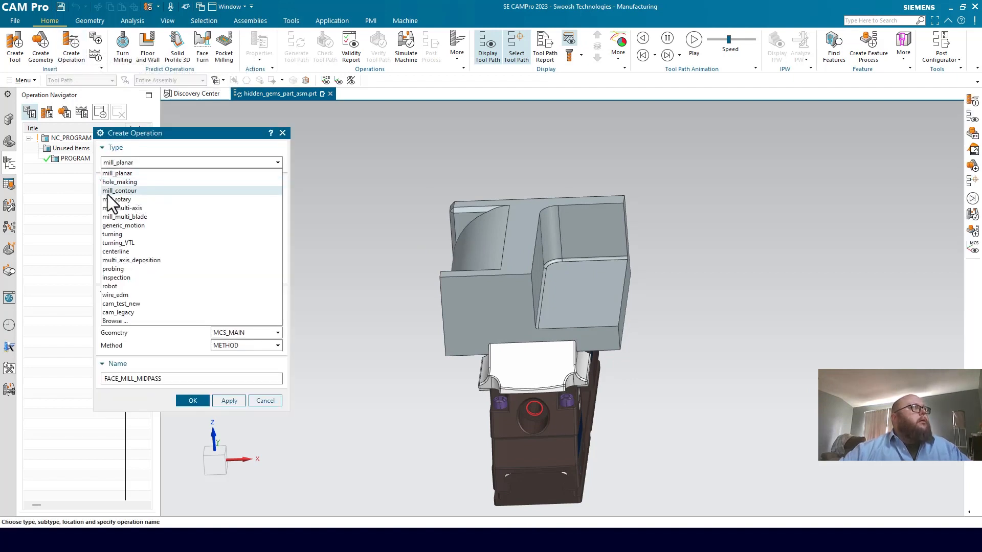
pyautogui.click(121, 192)
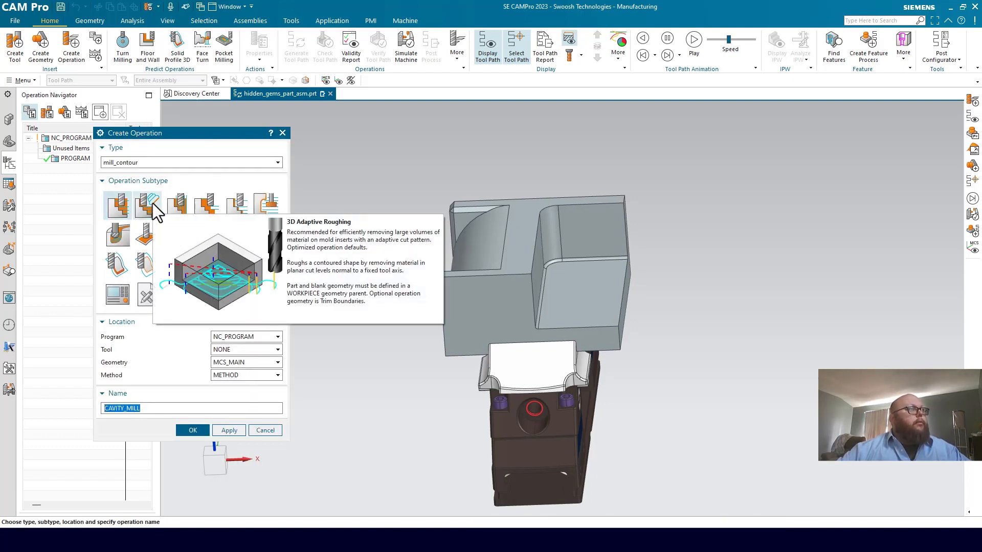
pyautogui.click(150, 205)
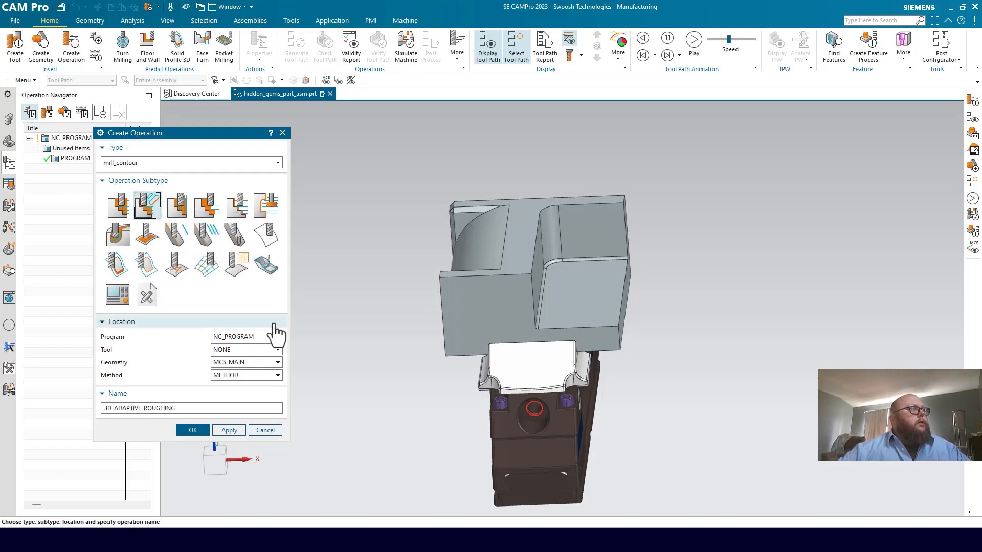
# Assign the roughing operation to PROGRAM, tool NXT0201_012, geometry WORKPIECE and method MILL_ROUGH, and create it.
pyautogui.click(246, 339)
pyautogui.click(215, 367)
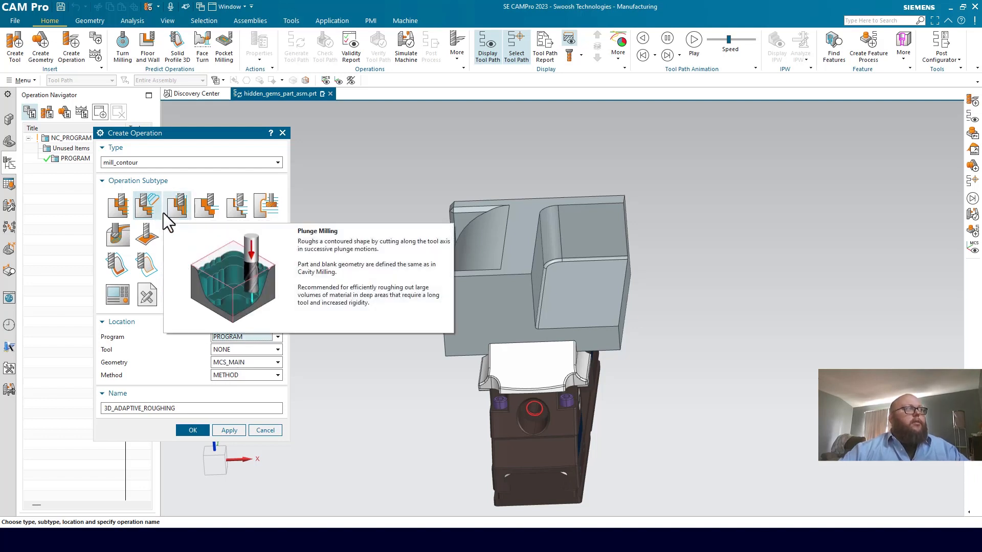
pyautogui.click(254, 350)
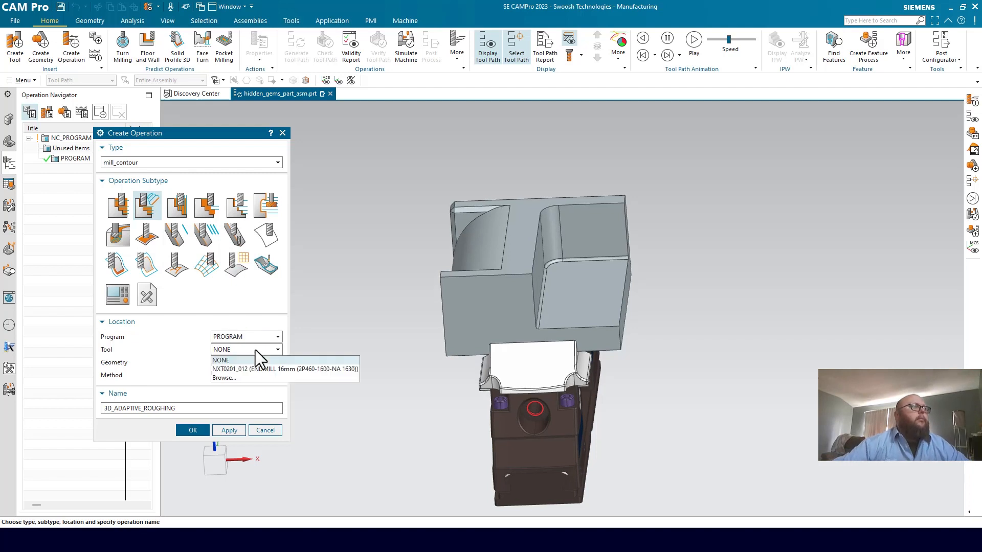
pyautogui.click(247, 368)
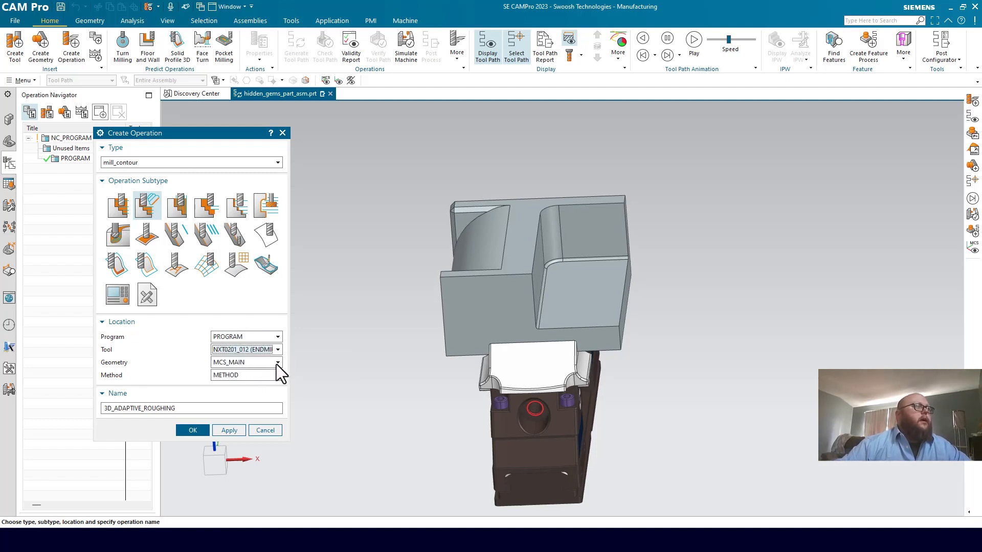
pyautogui.click(277, 362)
pyautogui.click(246, 391)
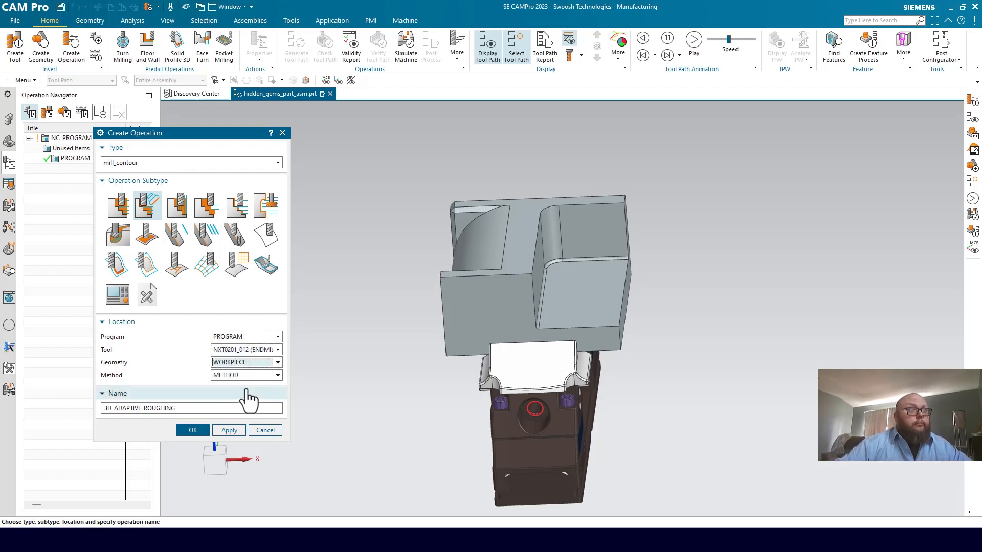
pyautogui.click(250, 377)
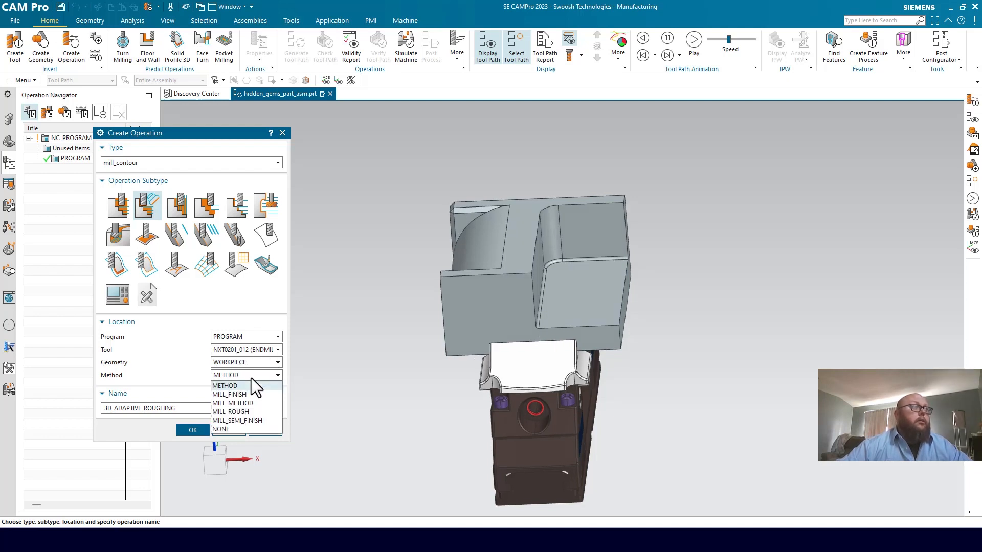
pyautogui.click(242, 413)
pyautogui.click(191, 432)
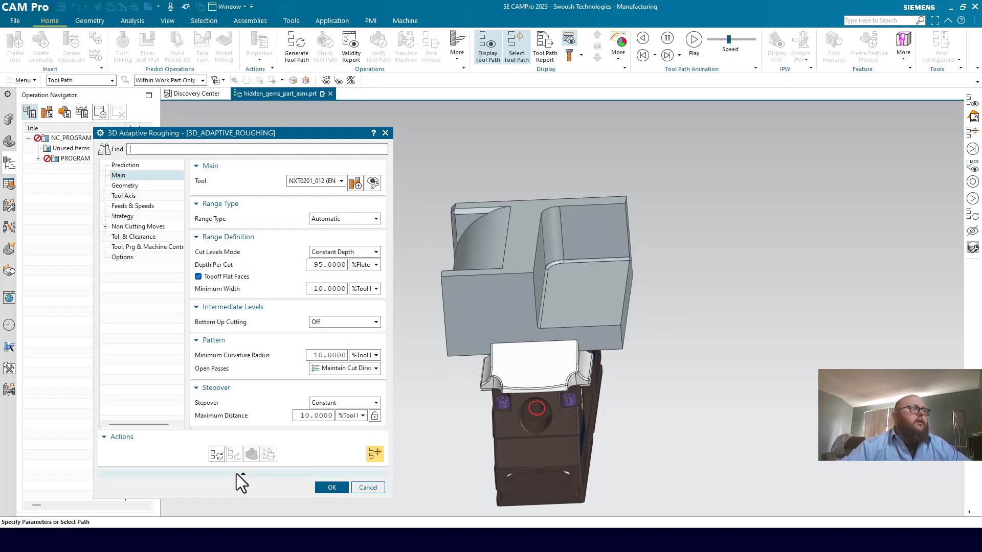
# Generate the 3D adaptive roughing tool path with the default settings and inspect it on the part.
pyautogui.click(216, 454)
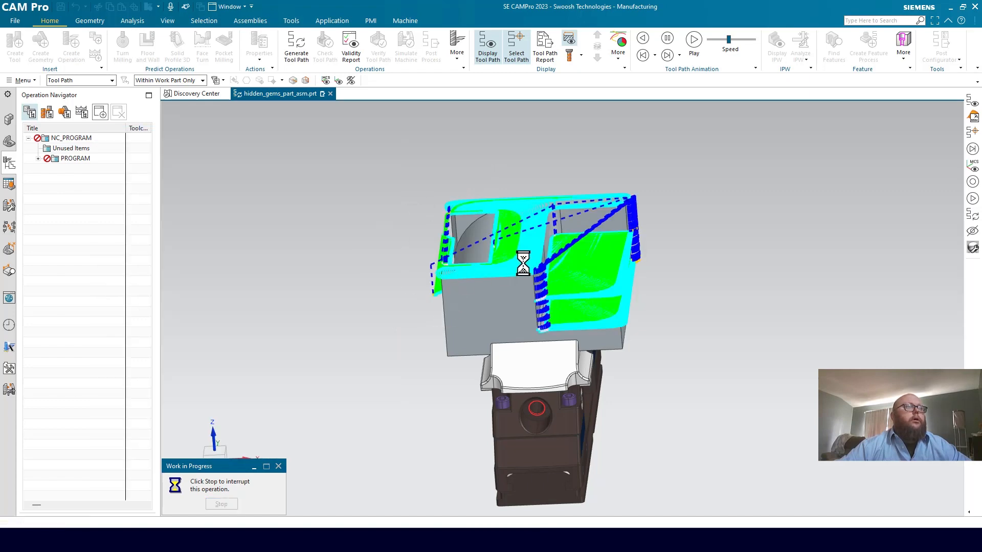
pyautogui.moveTo(432, 234); pyautogui.dragTo(493, 251, button='middle')
pyautogui.scroll(3, 524, 265)
pyautogui.moveTo(531, 285); pyautogui.dragTo(559, 260, button='middle')
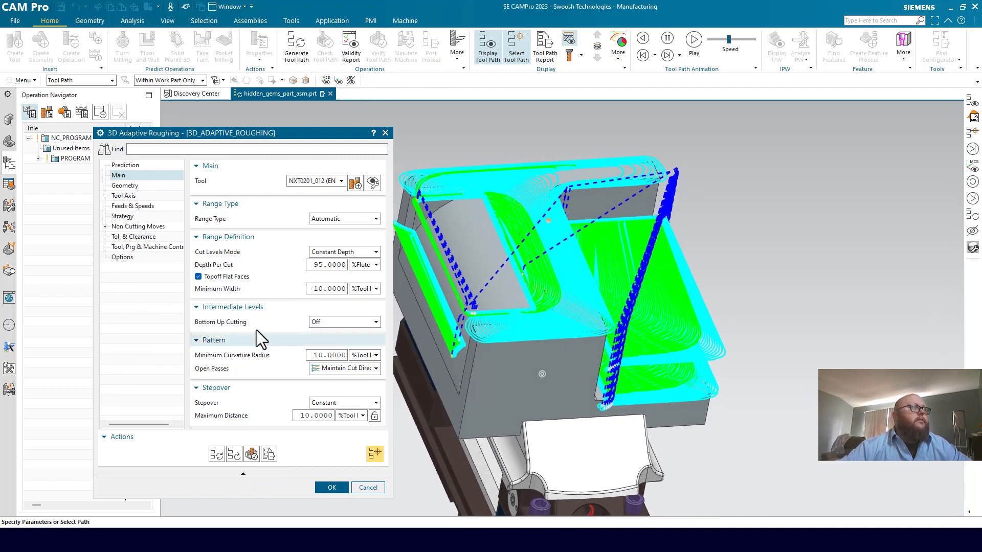
# Turn off Topoff Flat Faces for the roughing operation and regenerate the tool path.
pyautogui.moveTo(234, 276)
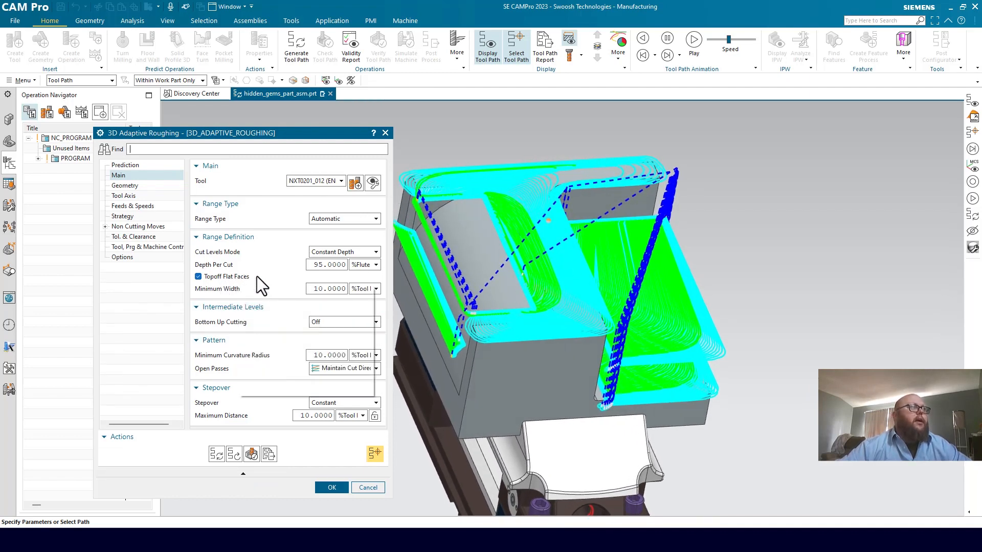
pyautogui.moveTo(447, 232)
pyautogui.mouseDown(button='middle')
pyautogui.moveTo(436, 273)
pyautogui.moveTo(437, 242)
pyautogui.mouseUp(button='middle')
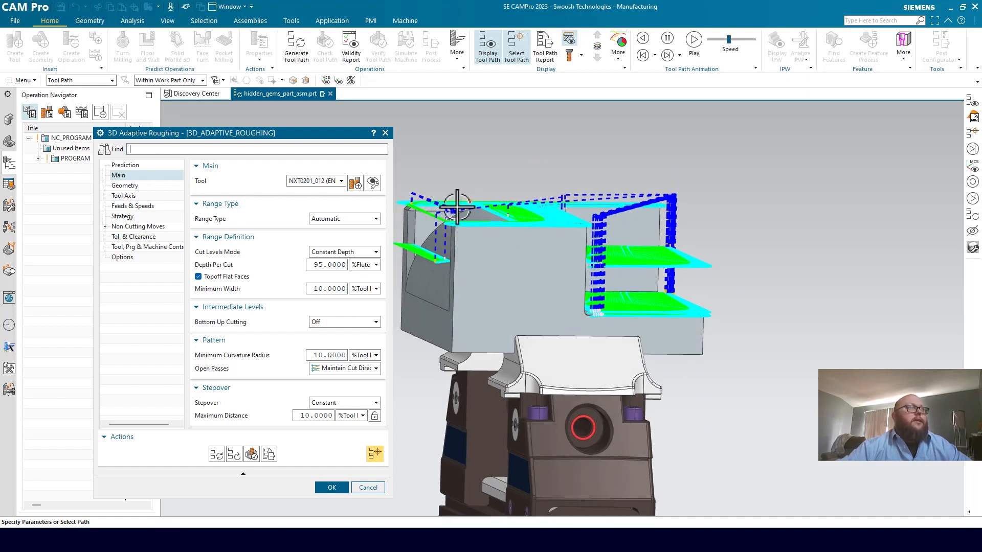
pyautogui.scroll(-3, 544, 345)
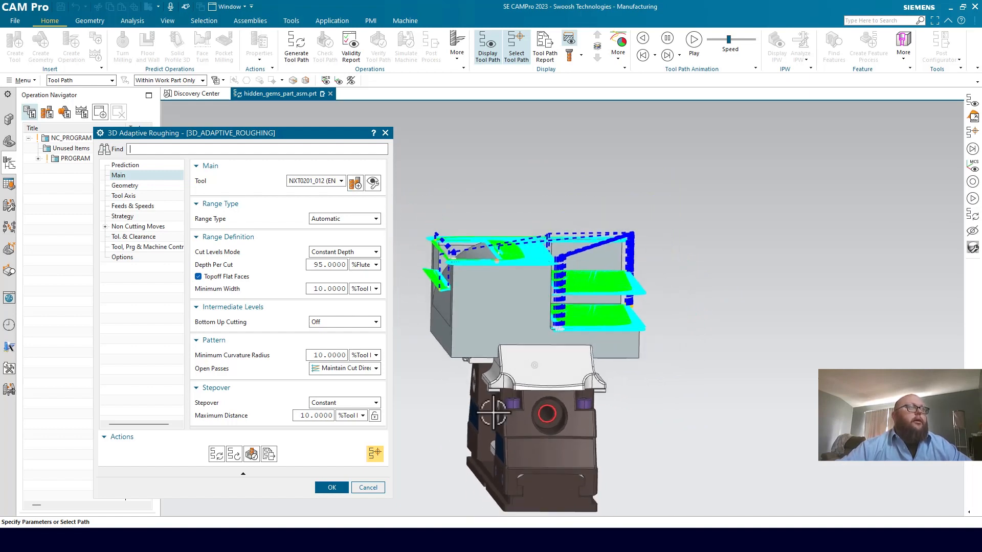
pyautogui.click(208, 277)
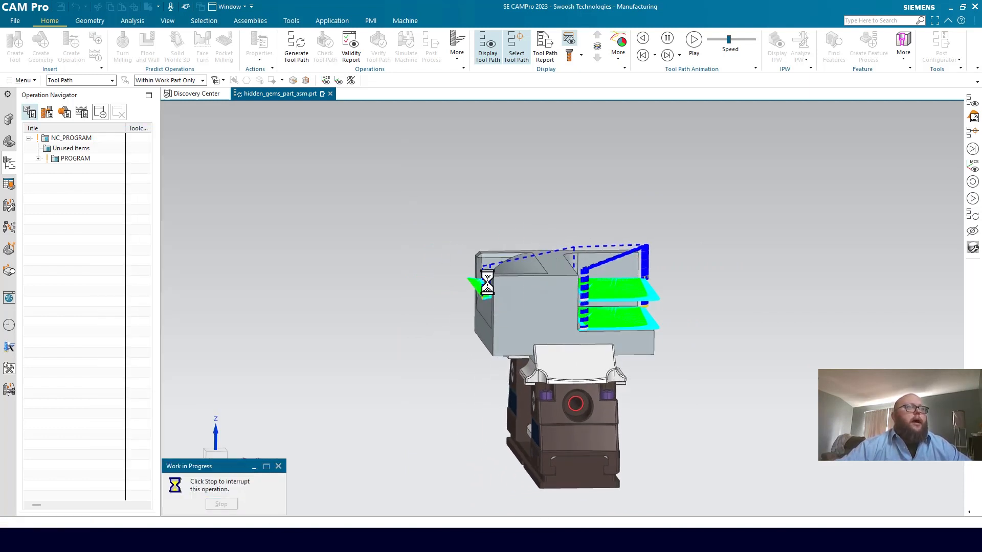
pyautogui.moveTo(481, 283); pyautogui.dragTo(438, 391, button='middle')
# Start a trim boundary in the 3D adaptive roughing operation's geometry settings, with Curves as the selection method.
pyautogui.click(128, 187)
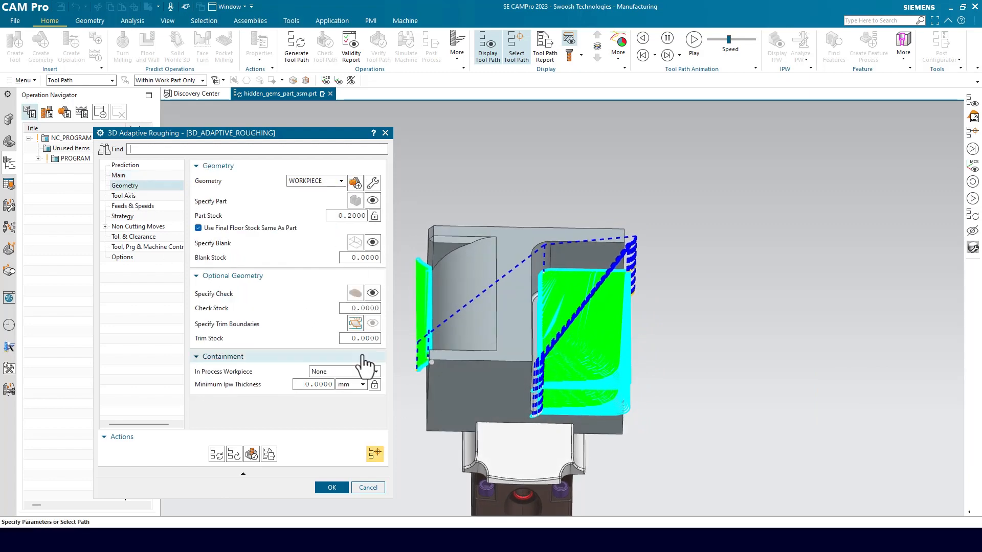
pyautogui.click(356, 324)
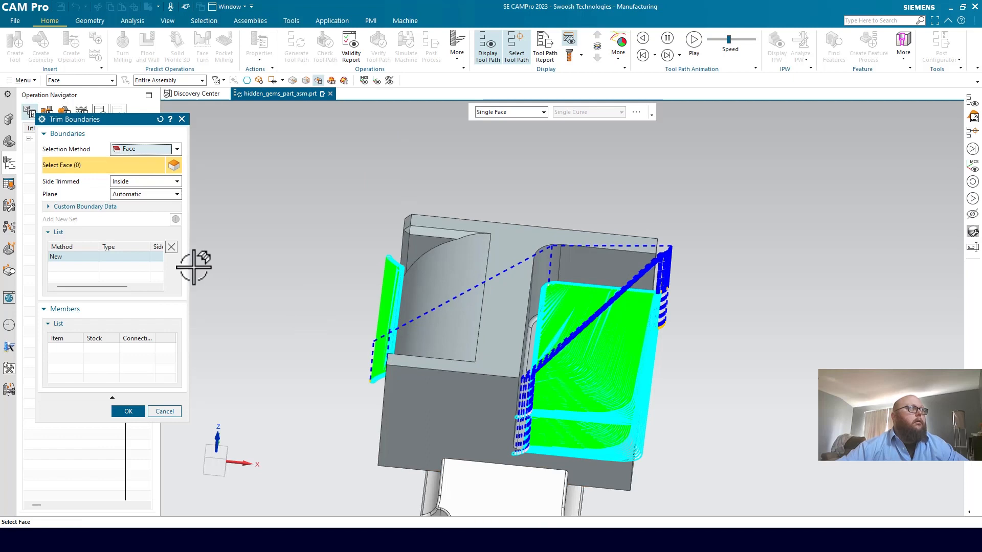
pyautogui.click(127, 153)
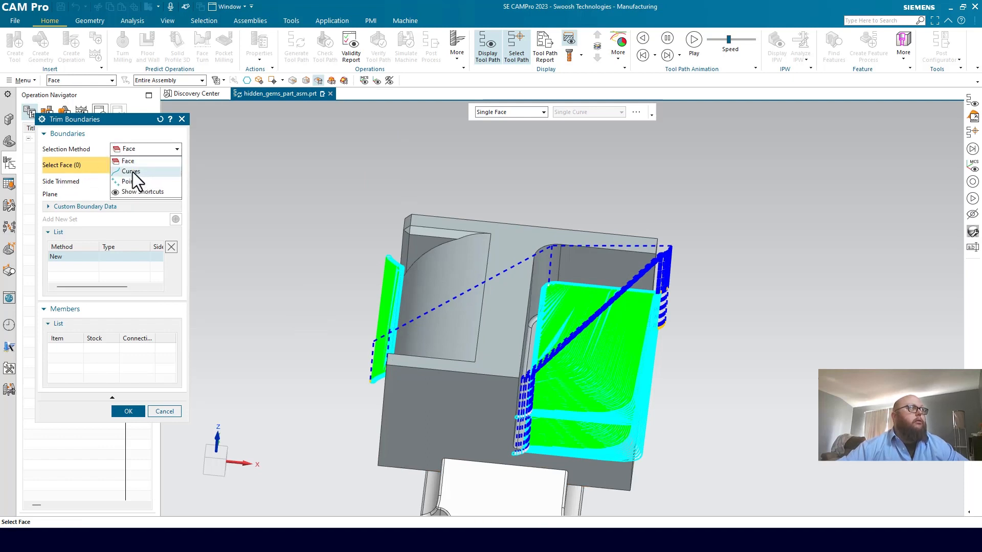
pyautogui.click(132, 172)
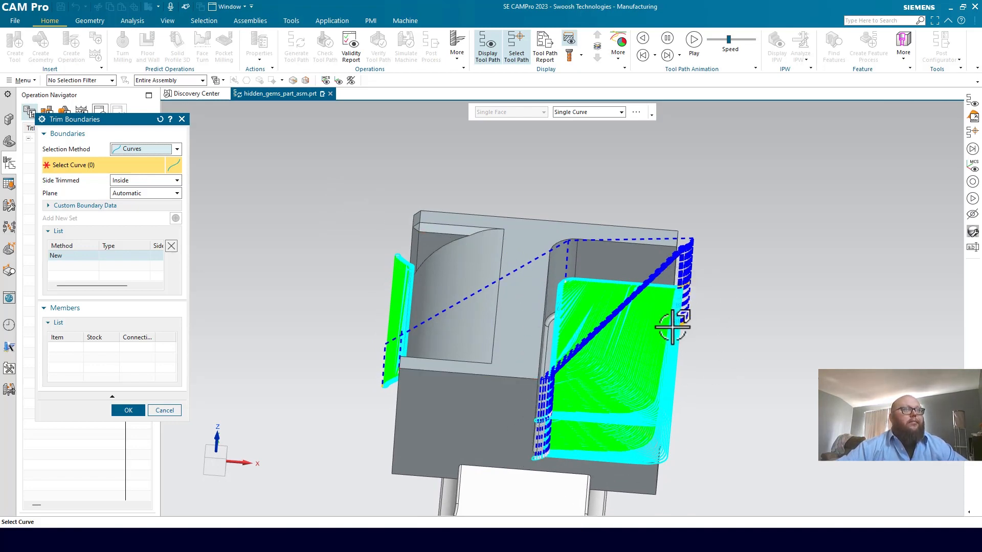
pyautogui.moveTo(431, 399)
pyautogui.mouseDown(button='middle')
pyautogui.moveTo(428, 413)
pyautogui.moveTo(401, 230)
pyautogui.moveTo(430, 363)
pyautogui.mouseUp(button='middle')
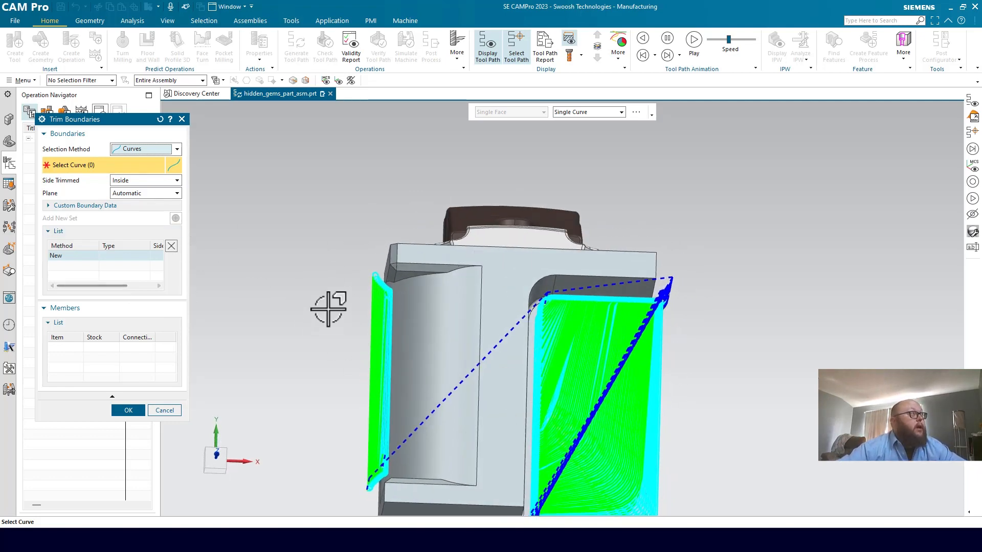
pyautogui.click(142, 149)
pyautogui.click(130, 170)
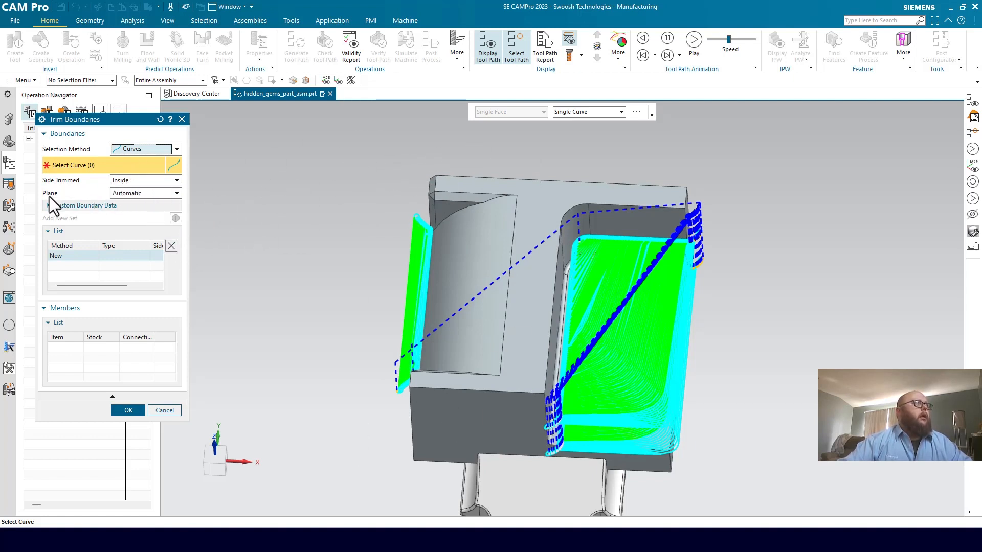
# Define a closed trim boundary from the four edges around the curved pocket, with Inside as the trimmed side, and accept it.
pyautogui.click(437, 373)
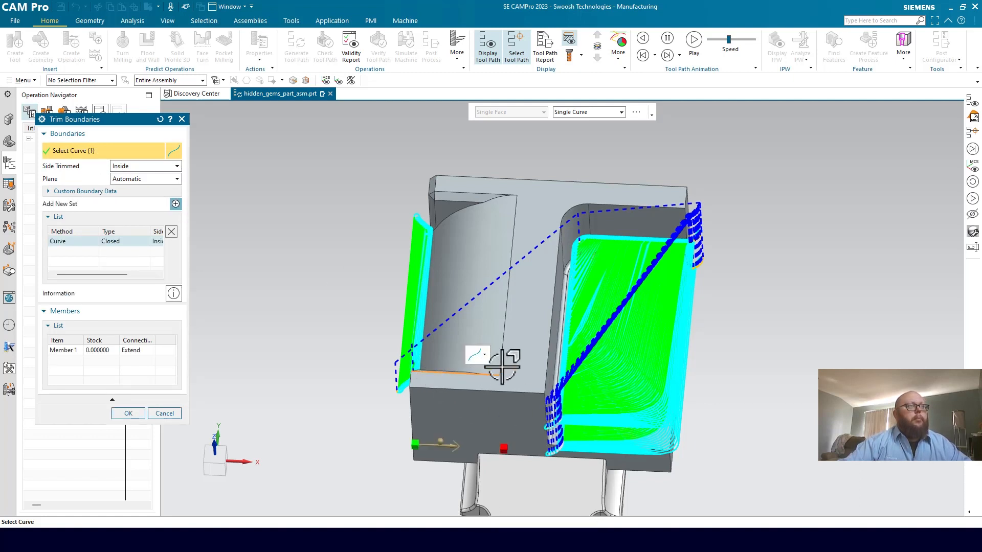
pyautogui.click(503, 339)
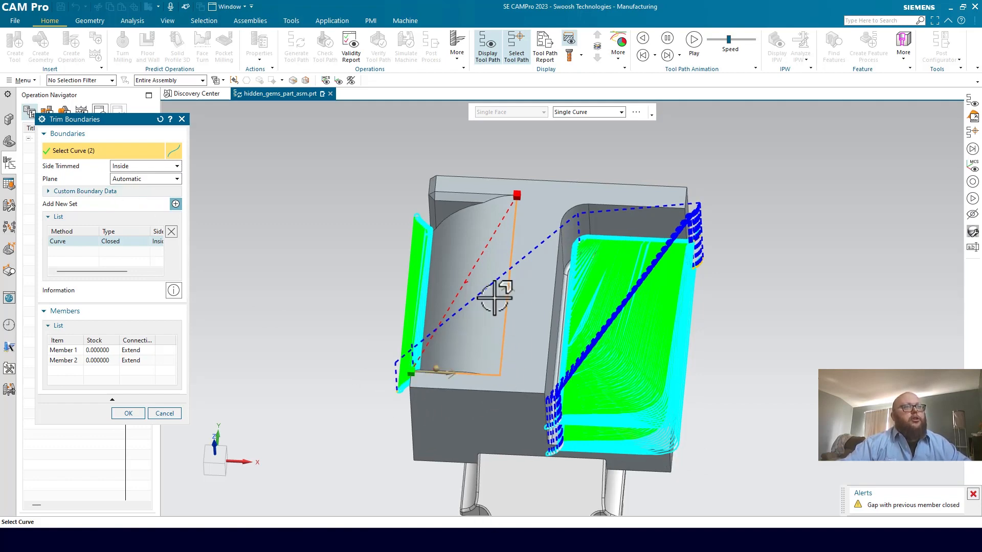
pyautogui.click(470, 192)
pyautogui.moveTo(469, 192); pyautogui.dragTo(475, 320, button='middle')
pyautogui.click(436, 290)
pyautogui.moveTo(464, 231); pyautogui.dragTo(515, 366, button='middle')
pyautogui.moveTo(490, 159); pyautogui.dragTo(468, 424, button='middle')
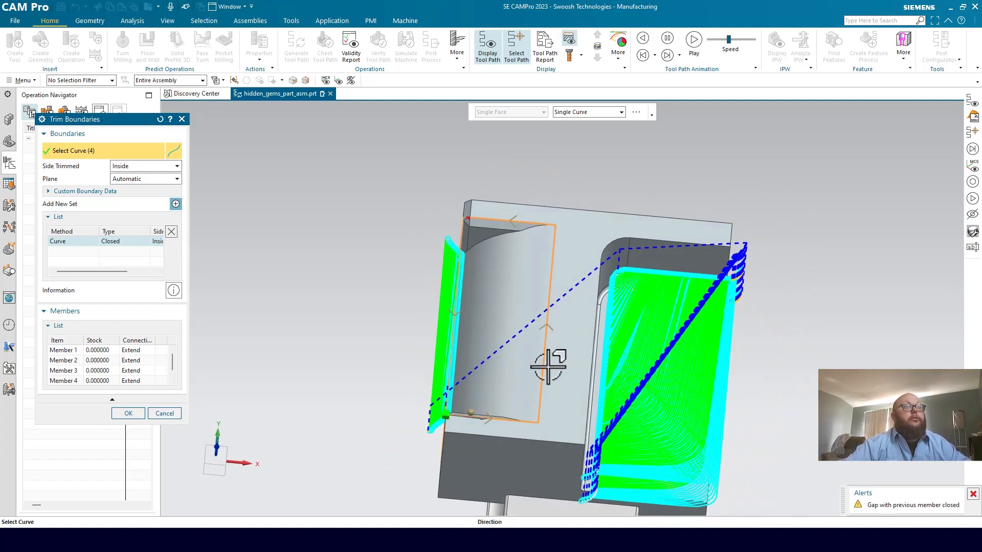
pyautogui.press('F8')
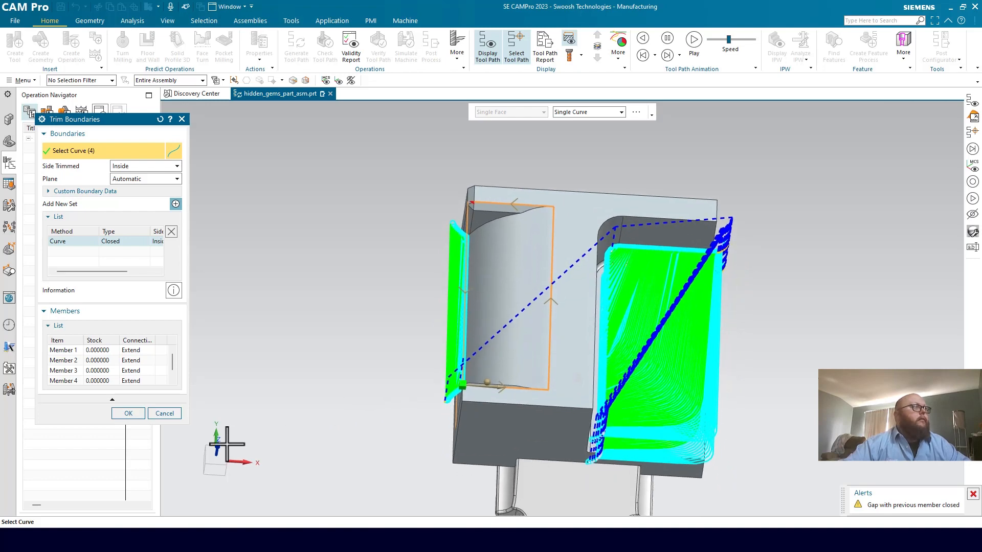
pyautogui.click(128, 414)
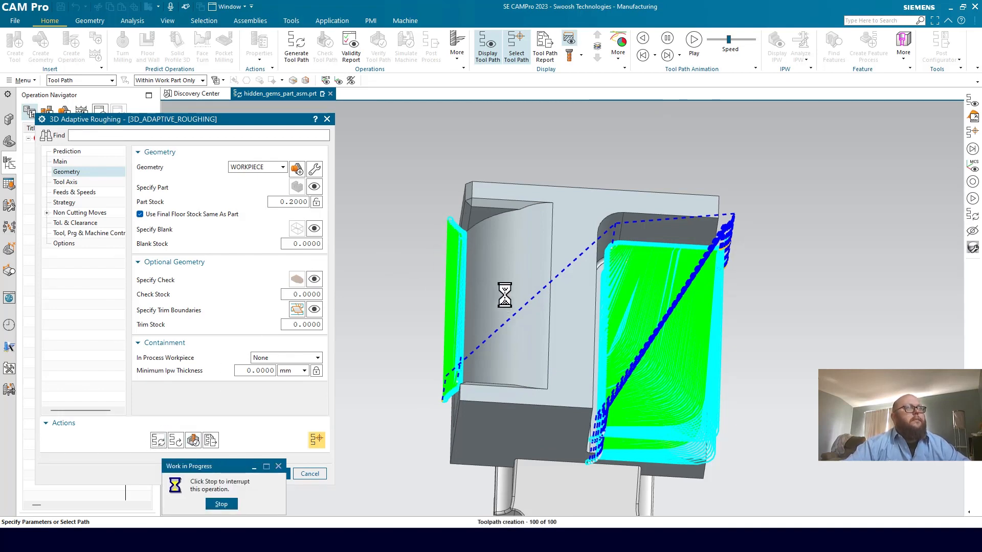
# Regenerate the roughing tool path with the trim boundary and inspect the passes beside the curved pocket from above.
pyautogui.moveTo(486, 277); pyautogui.dragTo(456, 295, button='middle')
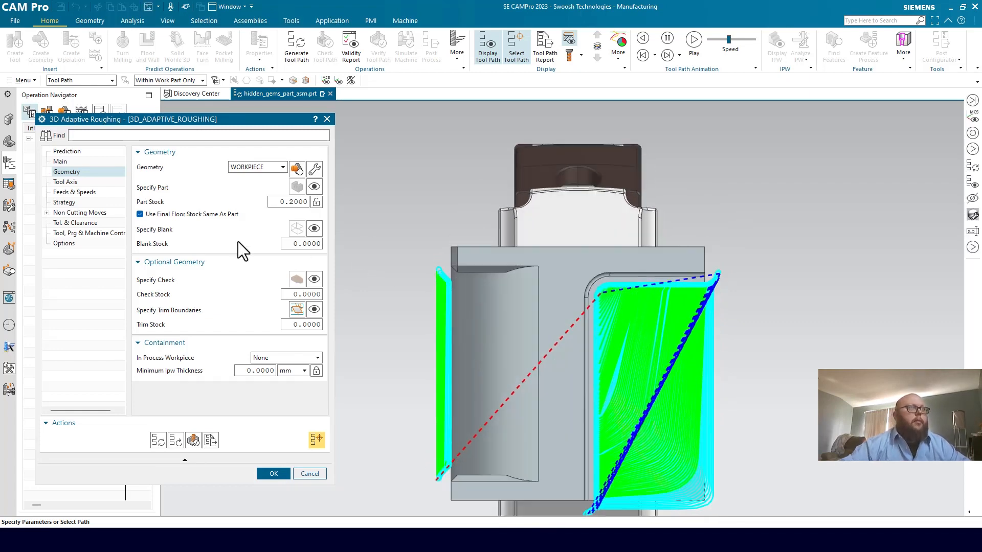
pyautogui.scroll(5, 439, 289)
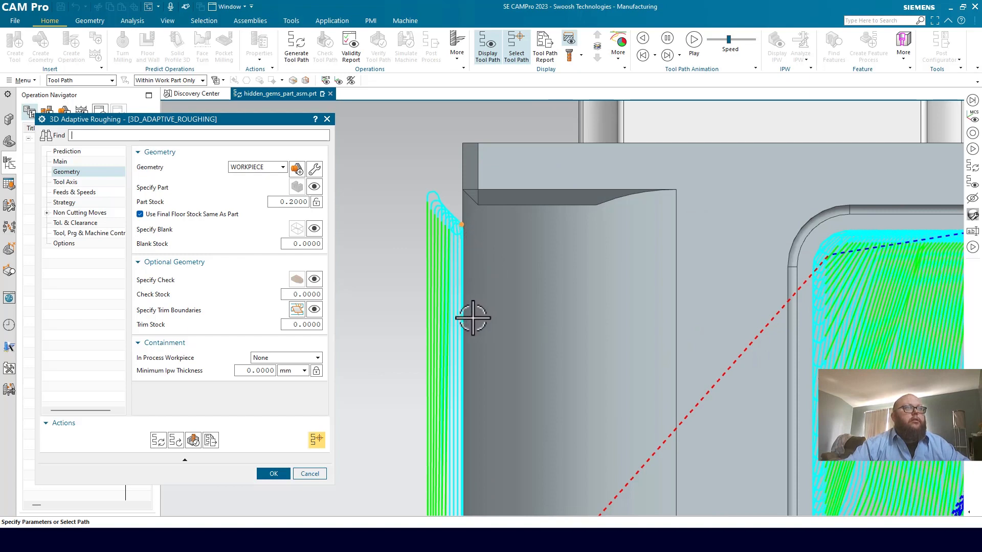
pyautogui.scroll(-5, 460, 282)
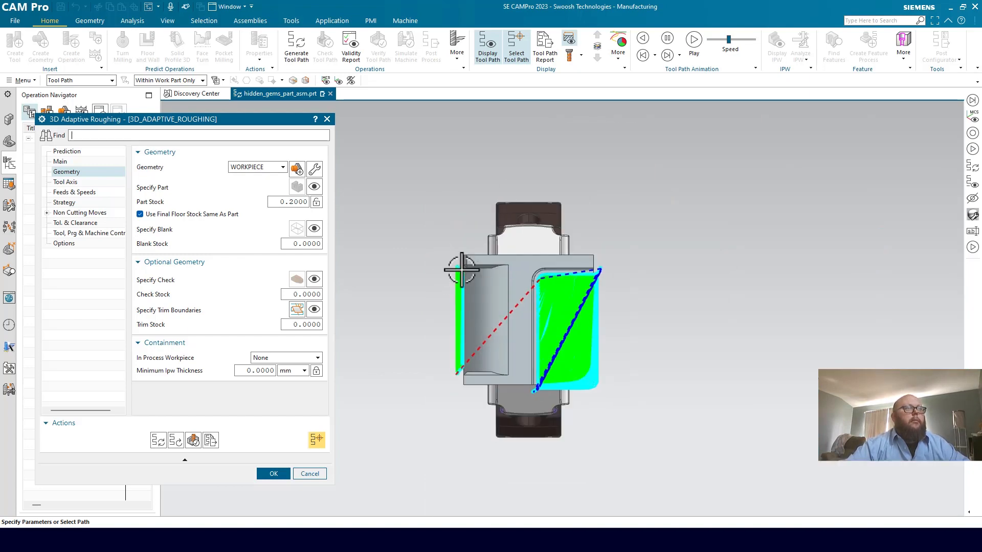
# Edit the trim boundary, give Member 4 on the pocket's open side a member stock of 1.0, and accept it.
pyautogui.click(295, 310)
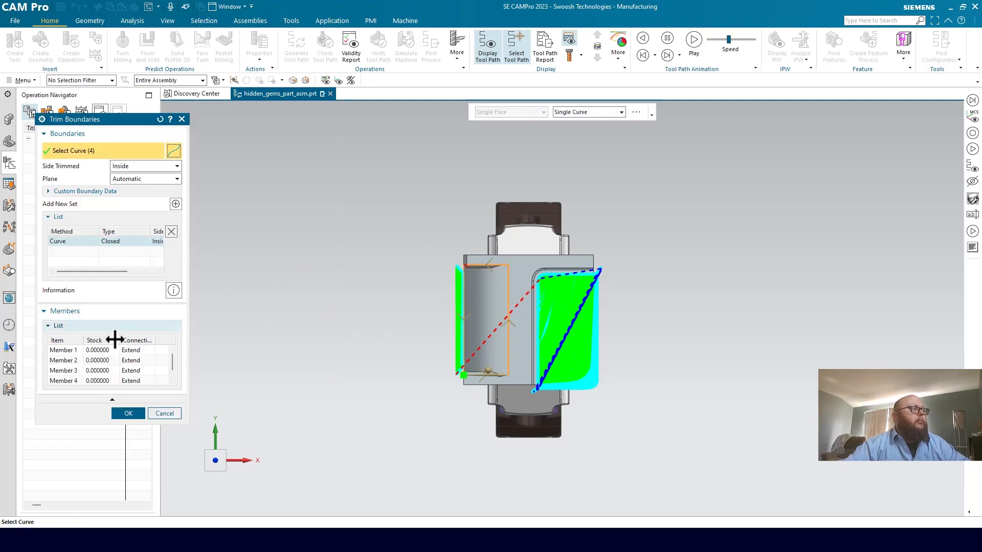
pyautogui.click(97, 373)
pyautogui.moveTo(505, 302); pyautogui.dragTo(485, 220, button='middle')
pyautogui.scroll(4, 478, 213)
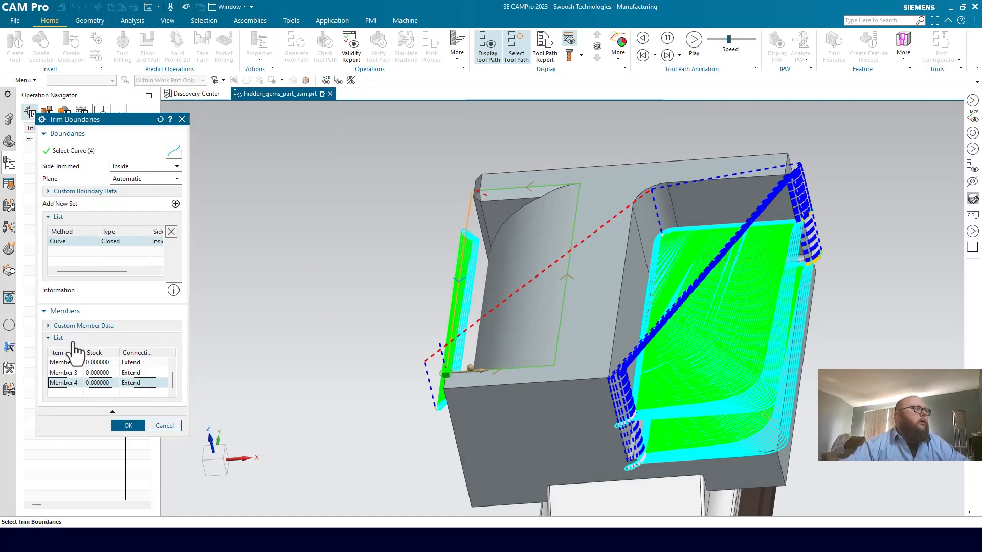
pyautogui.click(65, 352)
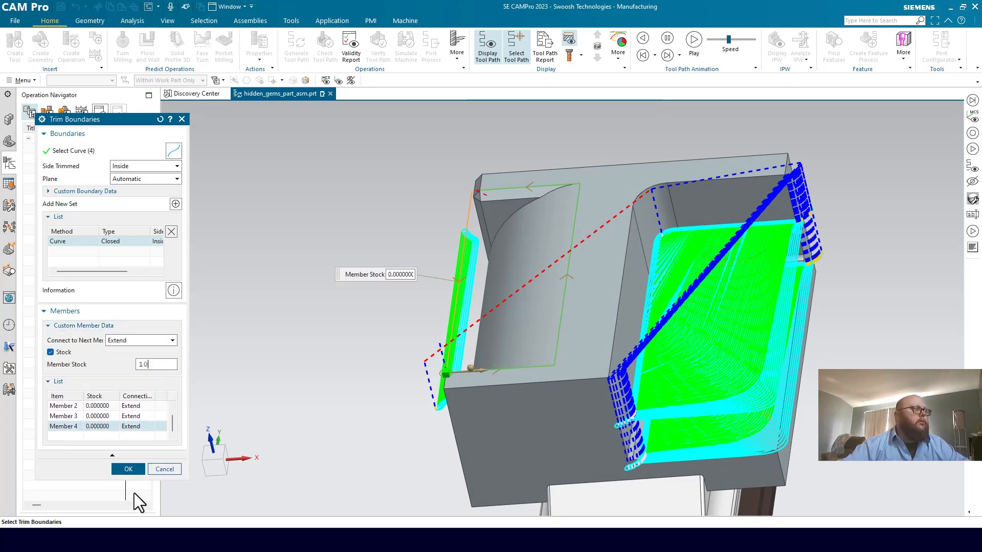
pyautogui.click(131, 470)
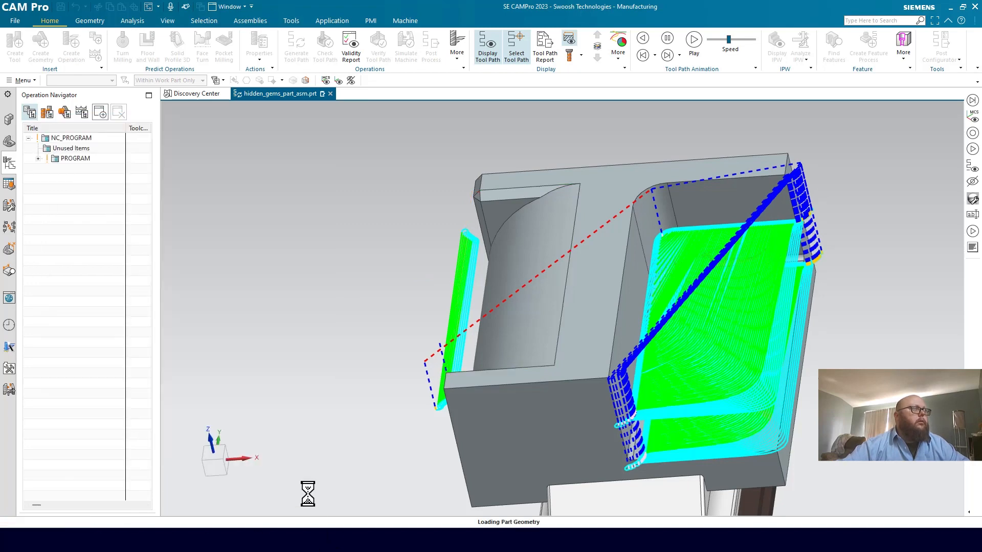
# Regenerate the trimmed 3D adaptive roughing tool path, check it on the part and accept the operation.
pyautogui.click(158, 439)
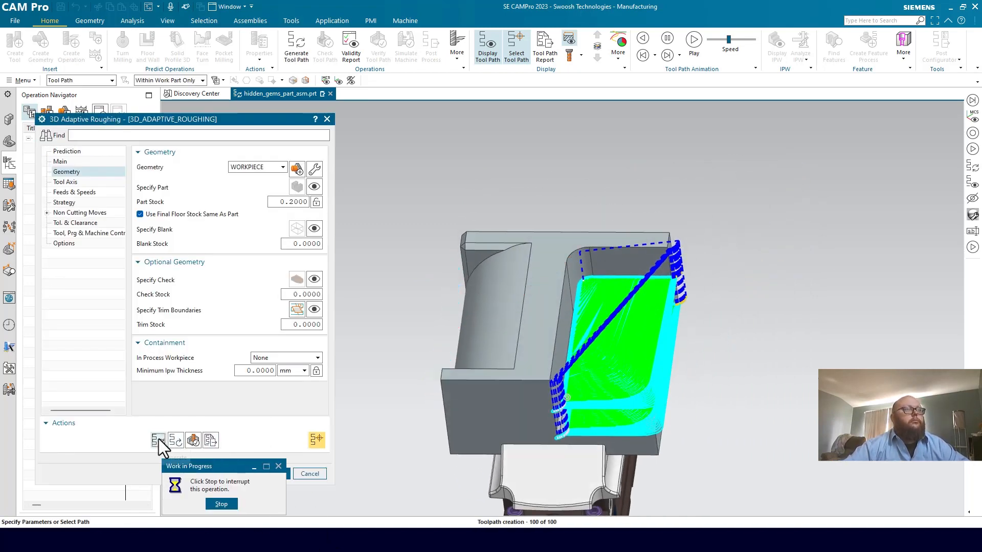
pyautogui.moveTo(520, 395); pyautogui.dragTo(575, 319, button='middle')
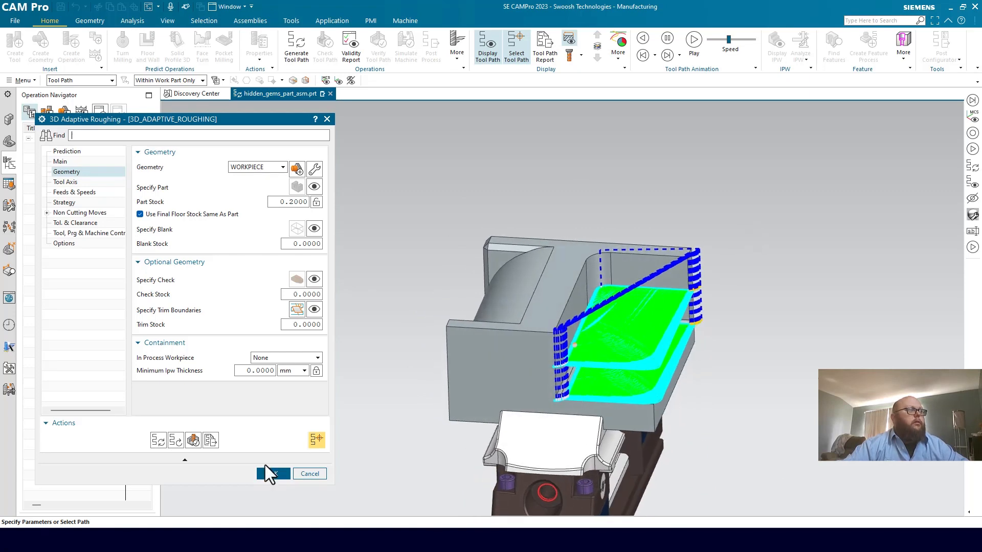
pyautogui.click(272, 474)
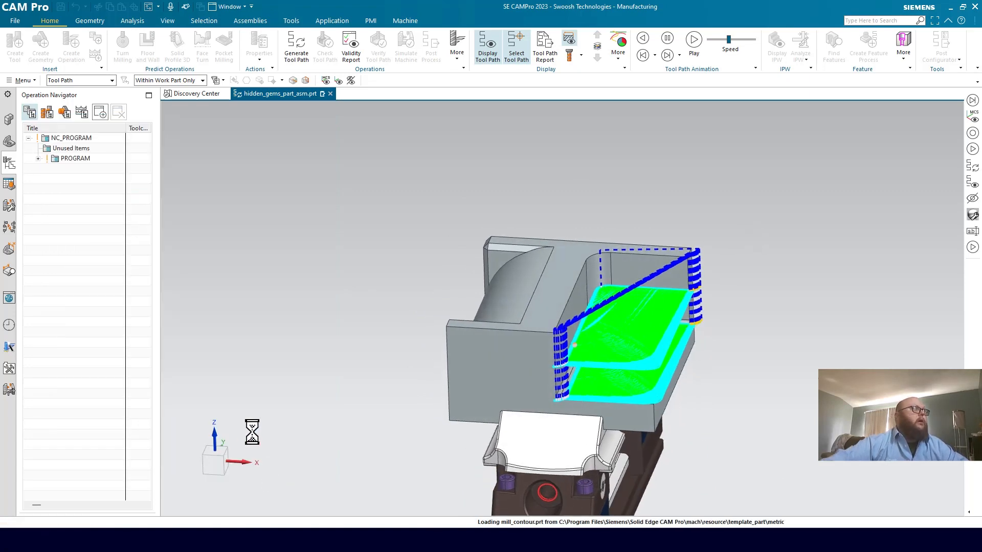
# Create a mill_multi-axis Multi Axis Roughing operation in PROGRAM with tool NXT0201_012, geometry WORKPIECE and method MILL_ROUGH.
pyautogui.moveTo(416, 225); pyautogui.dragTo(515, 256, button='middle')
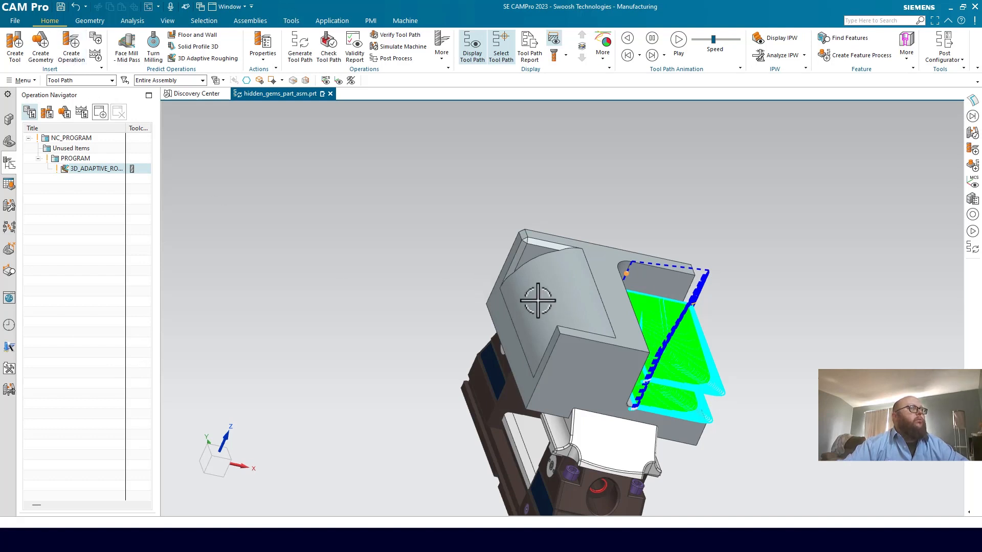
pyautogui.click(72, 53)
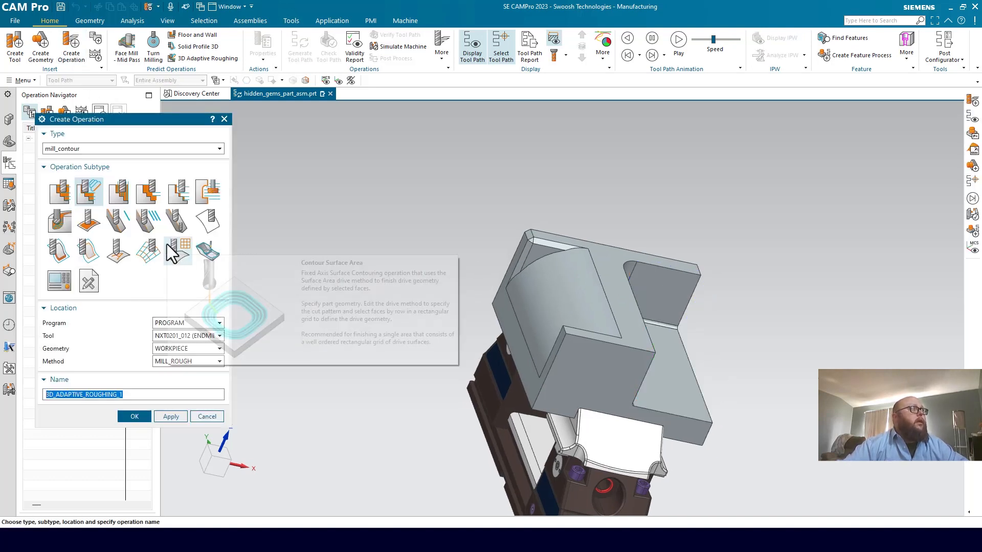
pyautogui.click(93, 149)
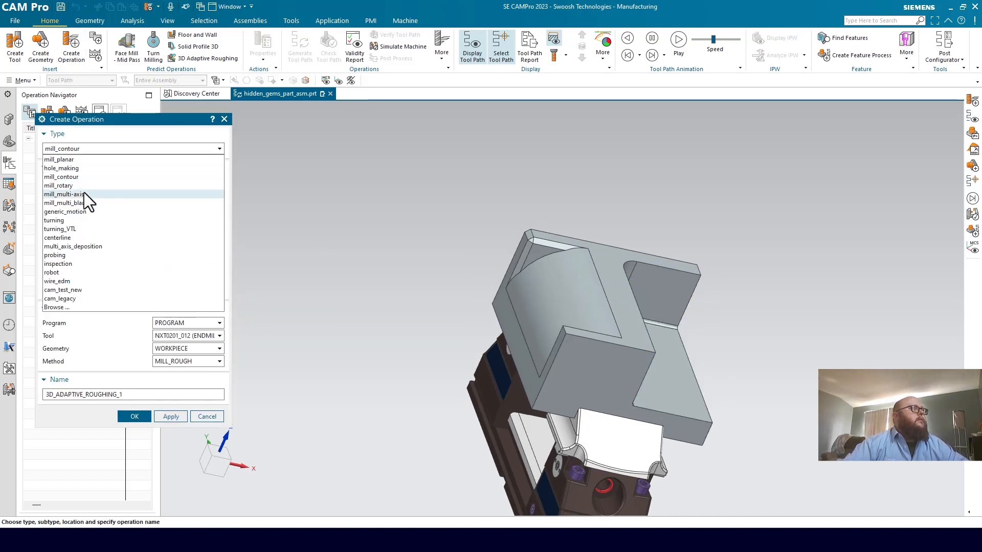
pyautogui.click(57, 193)
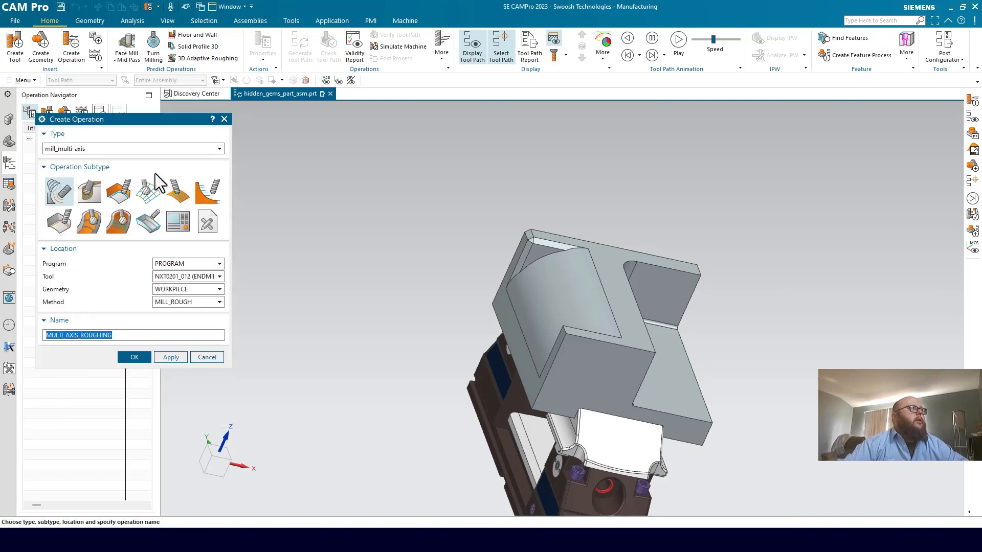
pyautogui.click(54, 197)
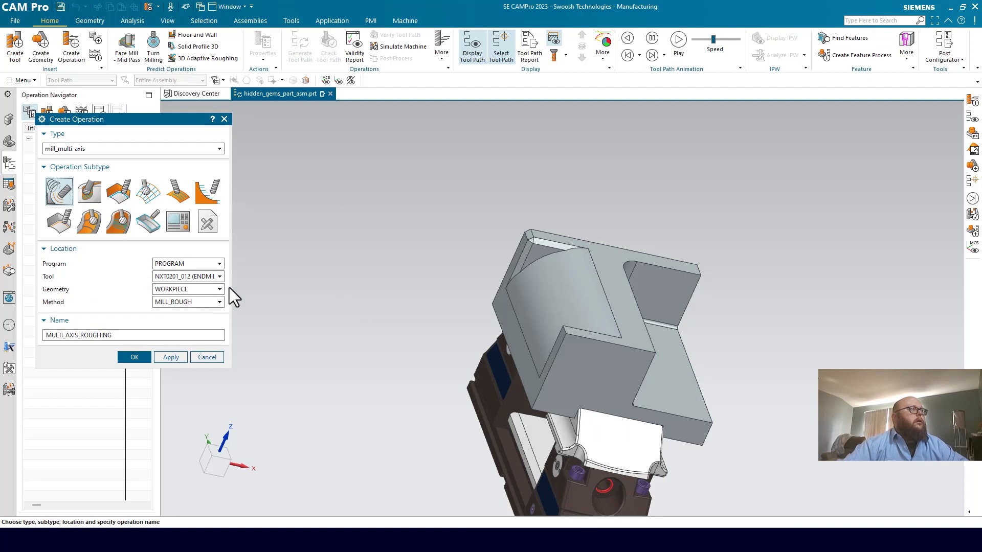
pyautogui.click(128, 358)
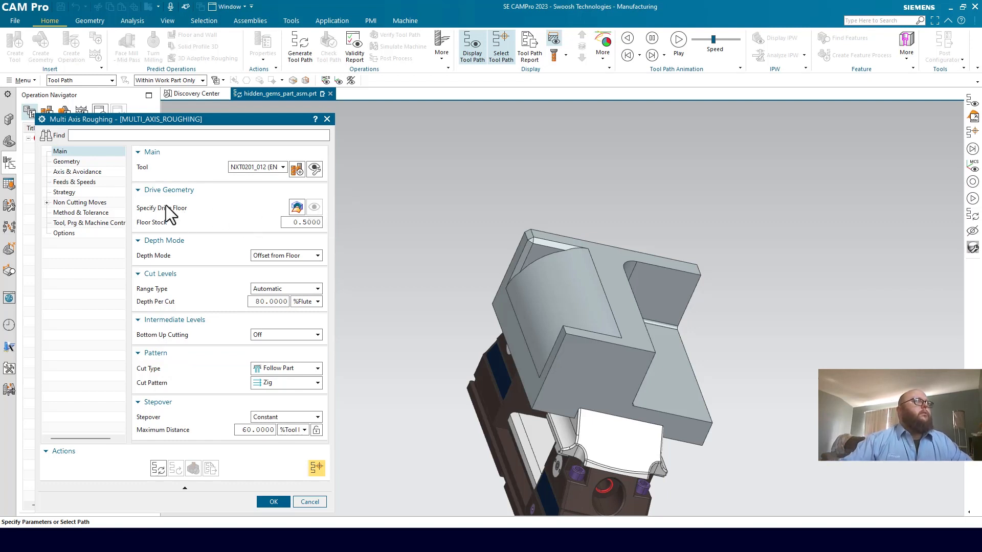
# Specify the curved pocket face as the drive floor of the multi-axis roughing operation.
pyautogui.click(297, 206)
pyautogui.click(574, 311)
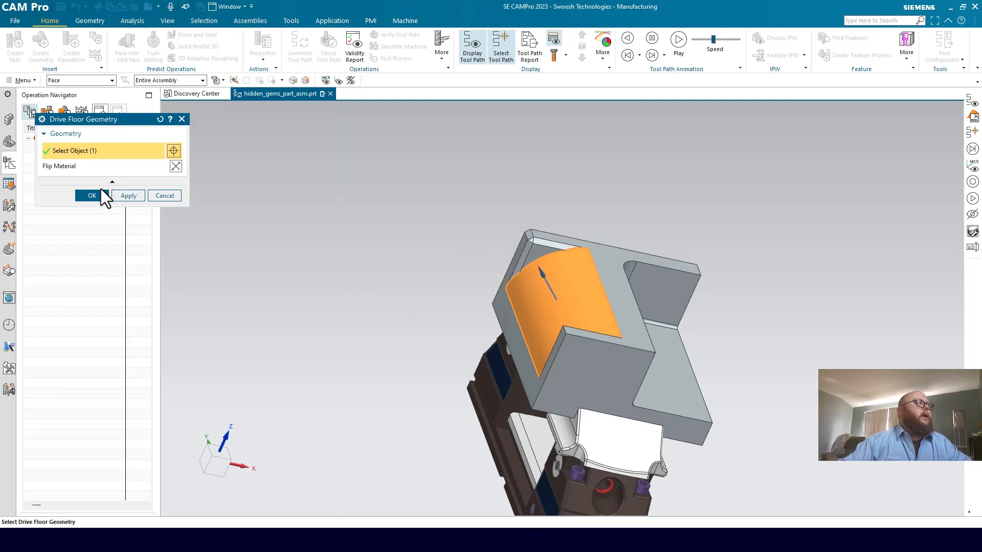
pyautogui.click(95, 195)
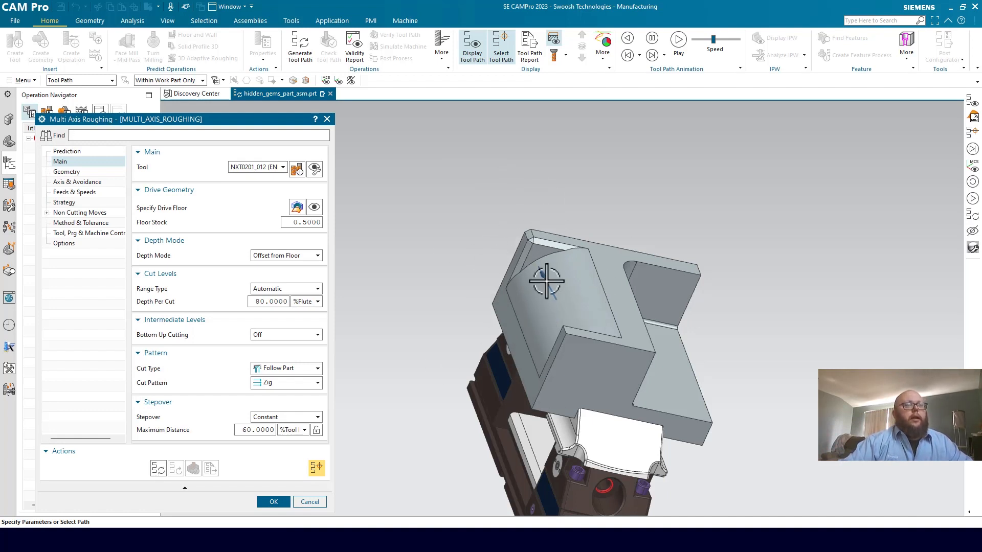
# Set the multi-axis roughing cut type to Adaptive and the maximum stepover distance to 25 % of the tool.
pyautogui.moveTo(438, 248); pyautogui.dragTo(360, 232, button='middle')
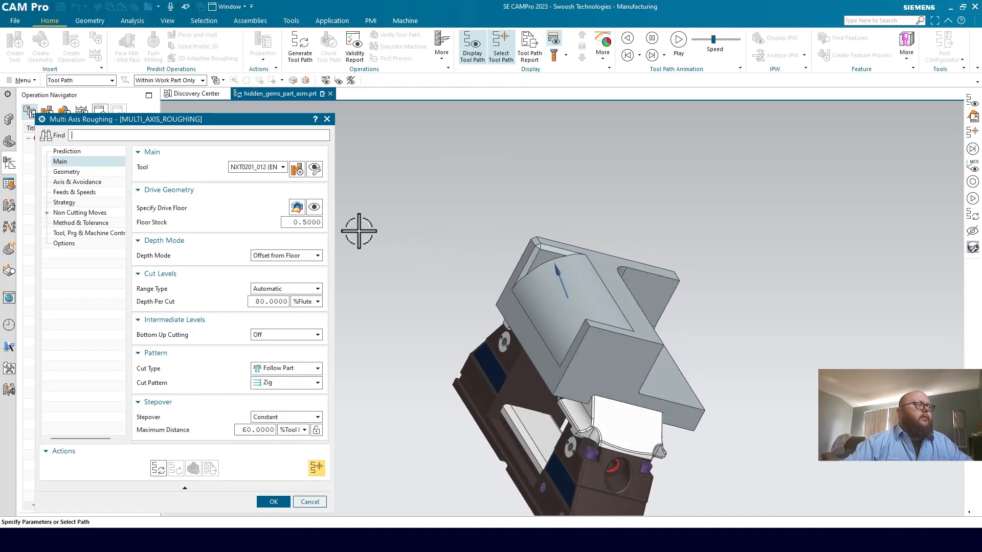
pyautogui.click(296, 368)
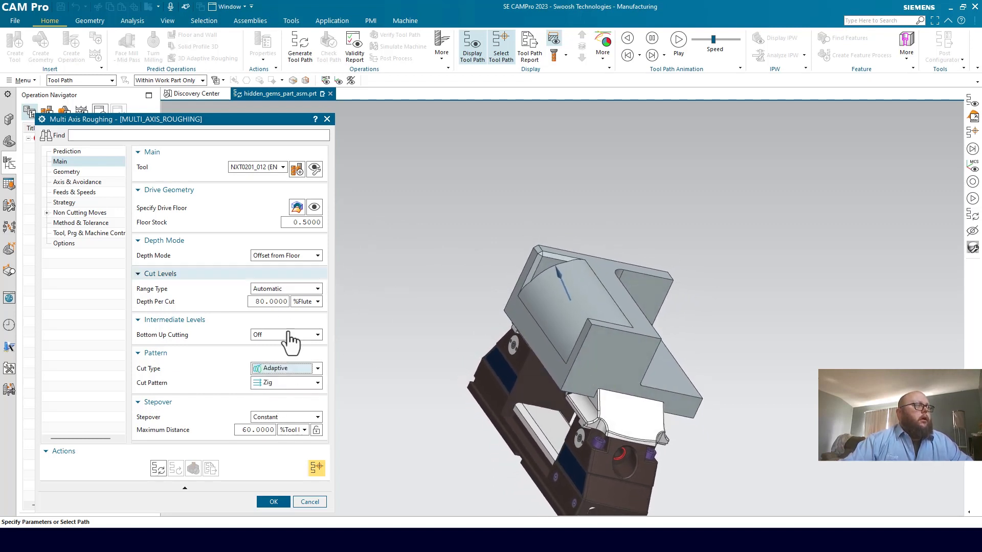
pyautogui.click(260, 430)
pyautogui.write('25')
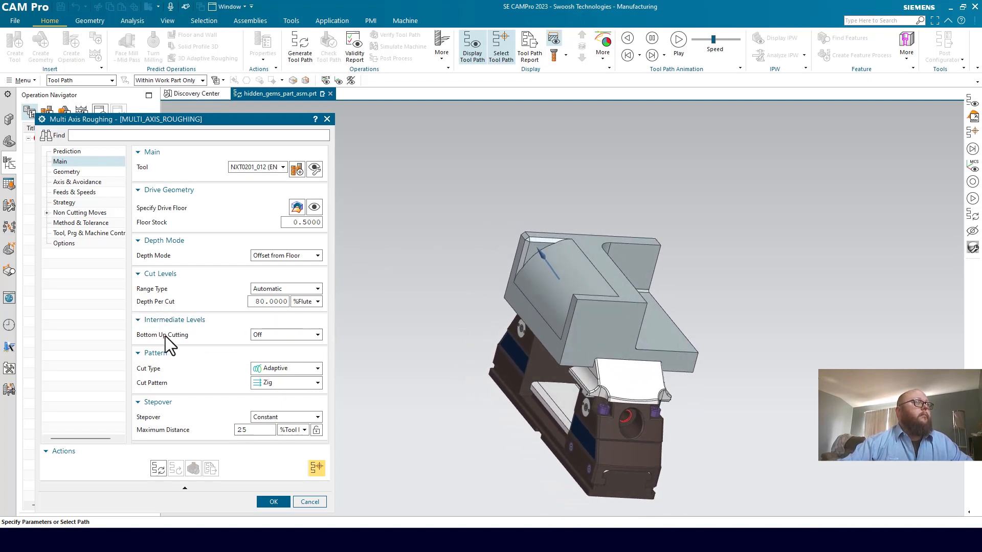
# Set In Process Workpiece to Use 3D for the multi-axis roughing operation and generate its tool path.
pyautogui.click(67, 171)
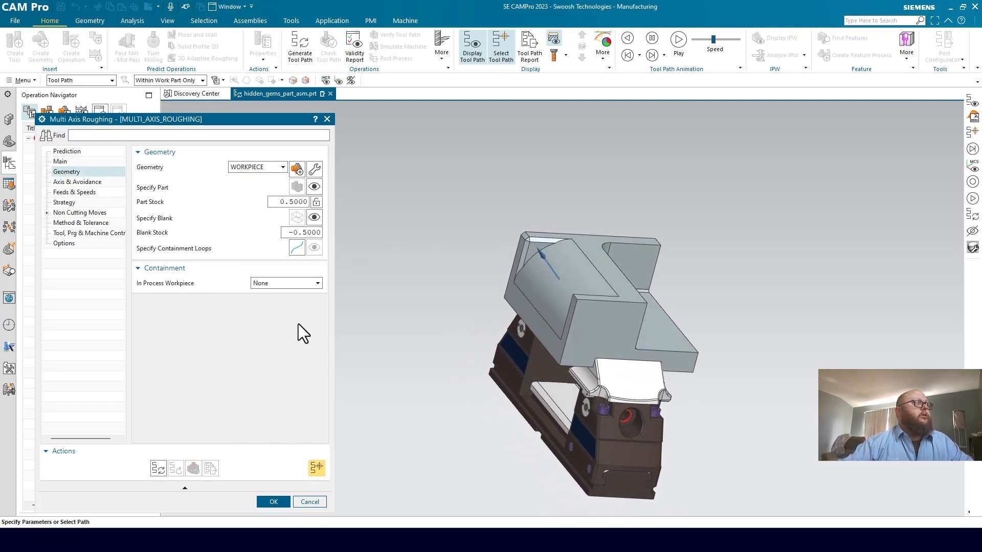
pyautogui.click(261, 302)
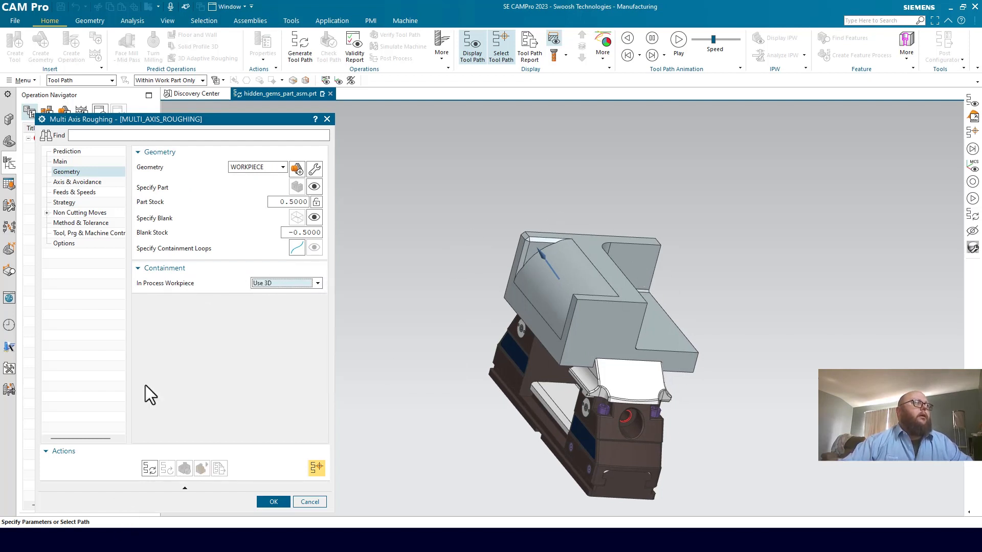
pyautogui.click(148, 467)
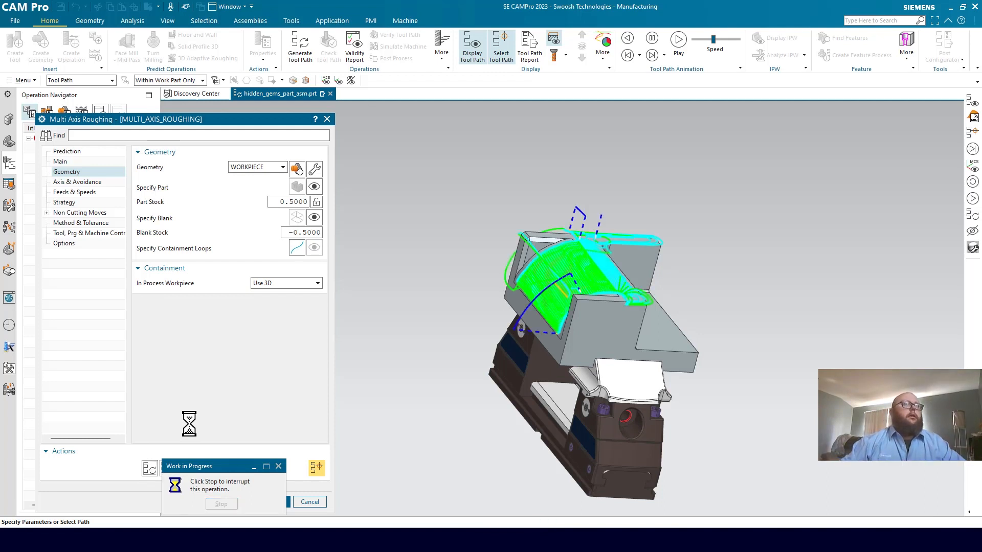
# Examine the generated multi-axis roughing tool path around the curved pocket, checking the tool at several points on the path.
pyautogui.scroll(-5, 610, 401)
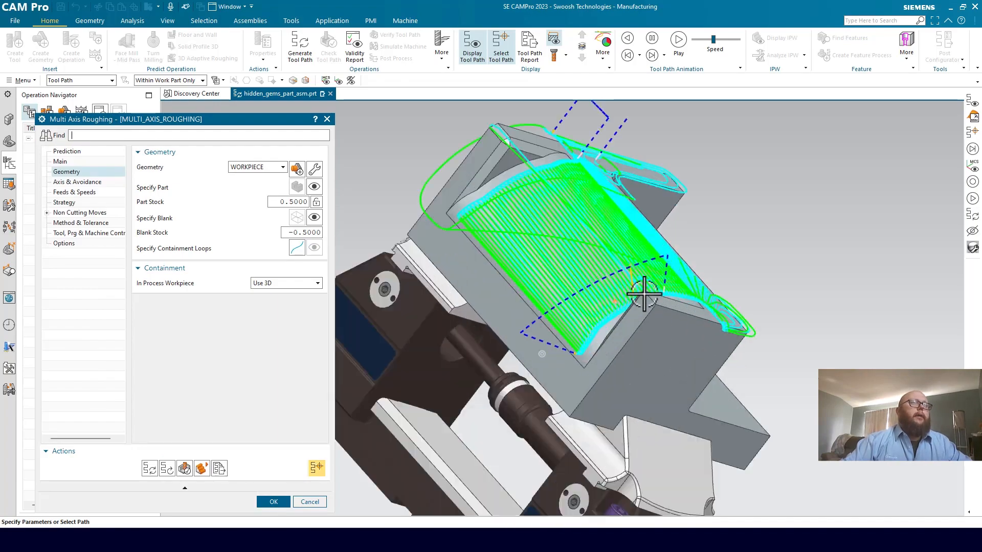
pyautogui.scroll(-3, 622, 299)
pyautogui.moveTo(744, 300); pyautogui.dragTo(693, 142, button='middle')
pyautogui.click(693, 142)
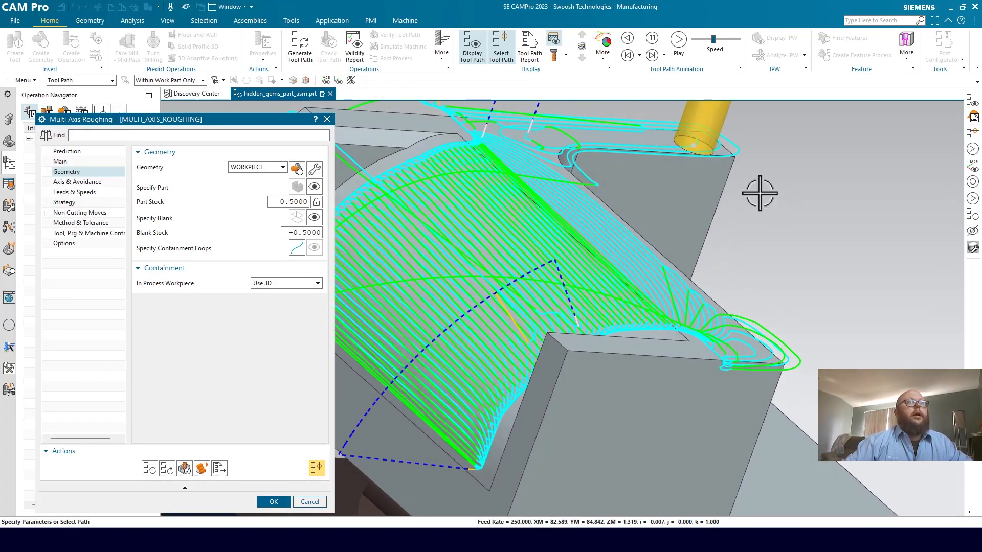
pyautogui.moveTo(764, 197); pyautogui.dragTo(758, 165, button='middle')
pyautogui.click(553, 176)
pyautogui.click(485, 156)
pyautogui.moveTo(571, 169); pyautogui.dragTo(571, 340, button='middle')
pyautogui.click(546, 304)
pyautogui.click(588, 259)
pyautogui.moveTo(616, 149); pyautogui.dragTo(425, 221, button='middle')
pyautogui.click(428, 224)
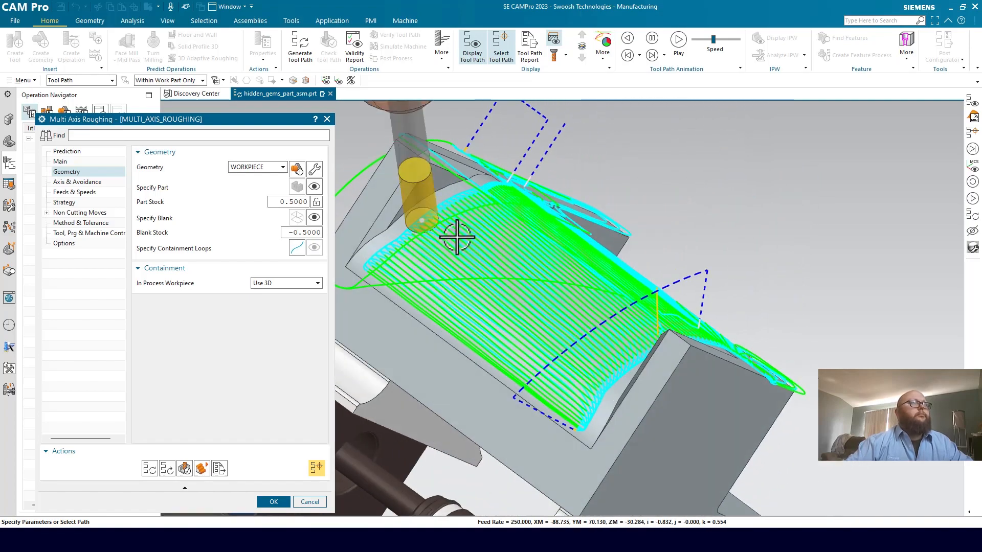
pyautogui.click(377, 259)
pyautogui.moveTo(377, 259); pyautogui.dragTo(640, 281, button='middle')
pyautogui.moveTo(436, 342); pyautogui.dragTo(222, 241, button='middle')
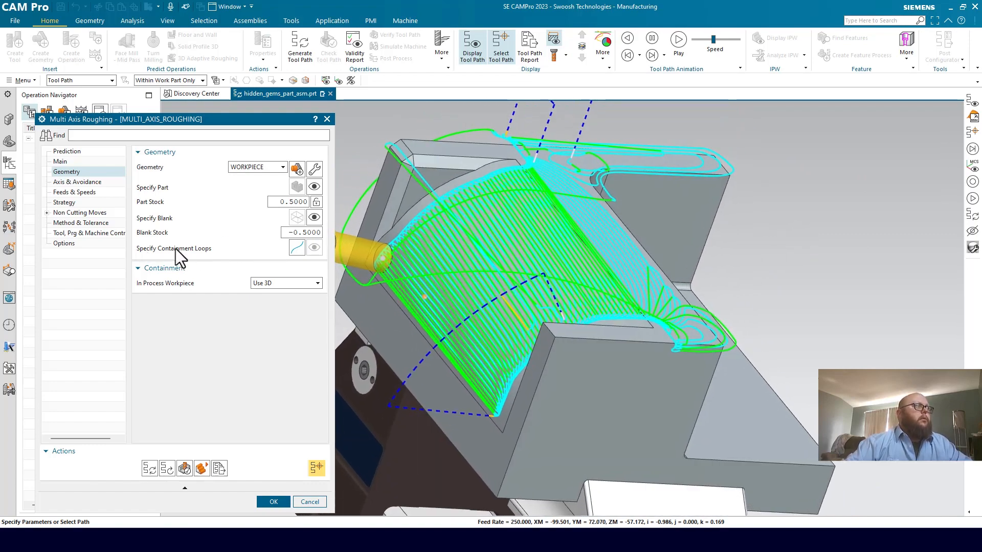
# Start a containment loop for the multi-axis roughing with the tool path hidden, selecting the curved face's inner straight, first-end and outer straight edges.
pyautogui.click(299, 250)
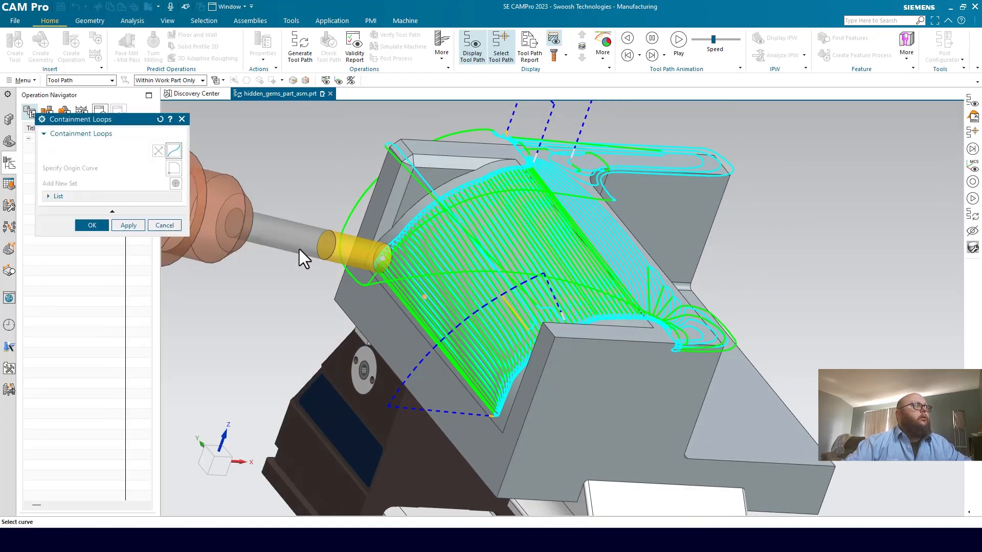
pyautogui.scroll(3, 555, 219)
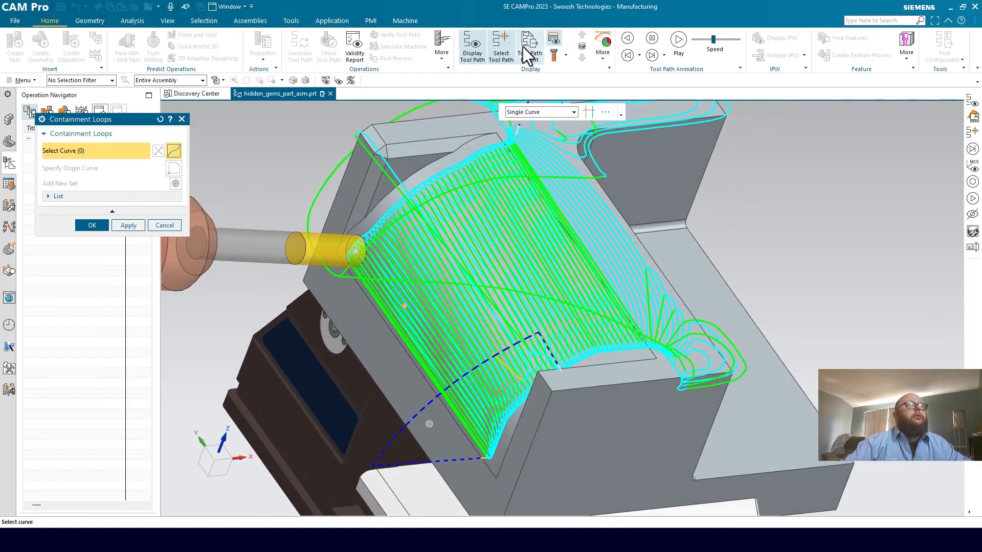
pyautogui.click(473, 46)
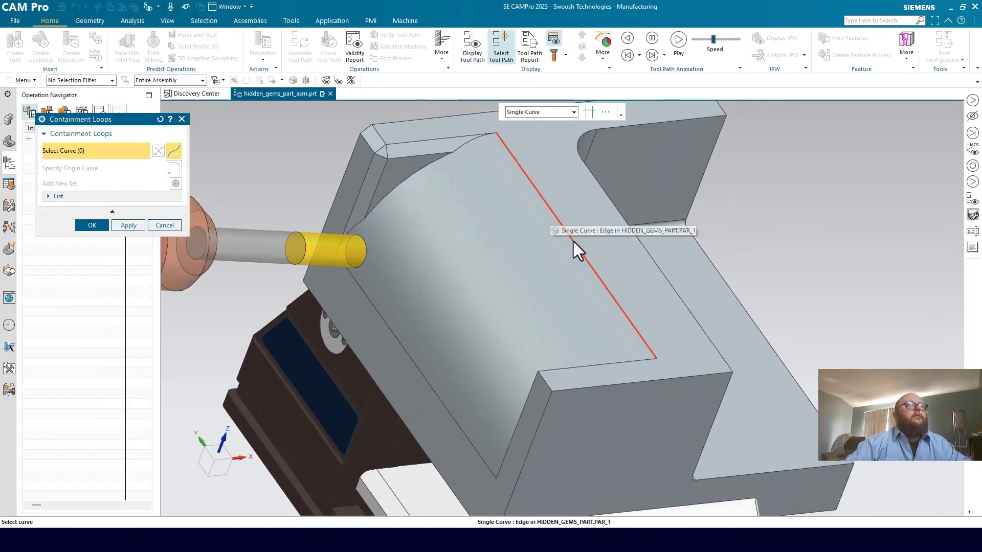
pyautogui.click(628, 312)
pyautogui.click(488, 136)
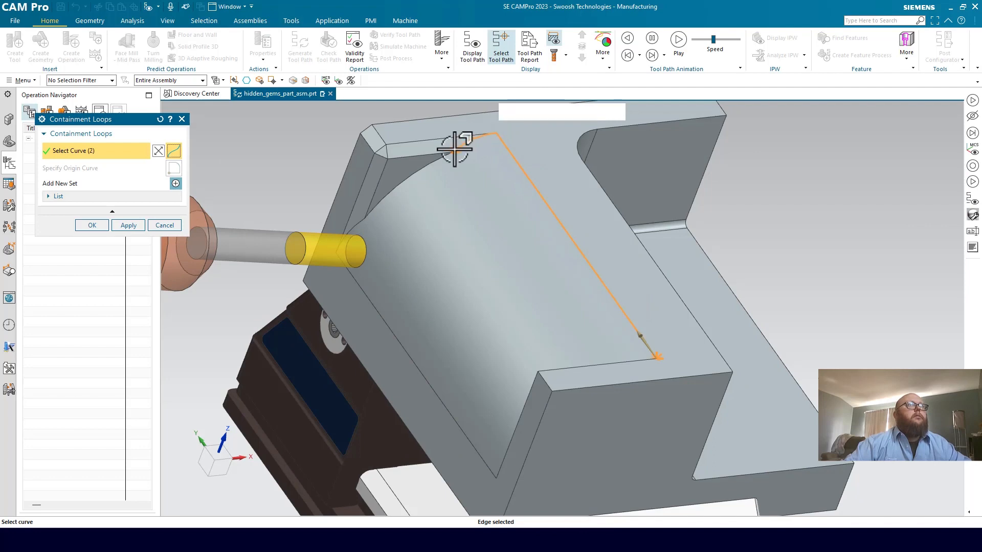
pyautogui.click(438, 154)
pyautogui.click(353, 224)
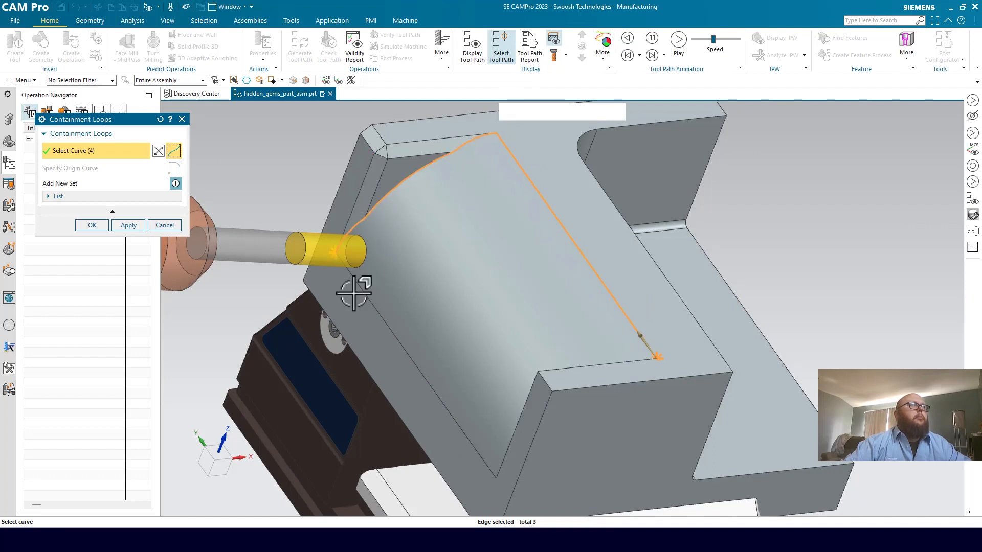
pyautogui.click(358, 291)
# Close the containment loop by adding the remaining edges at the opposite end of the curved face, and accept it.
pyautogui.moveTo(679, 449); pyautogui.dragTo(401, 428, button='middle')
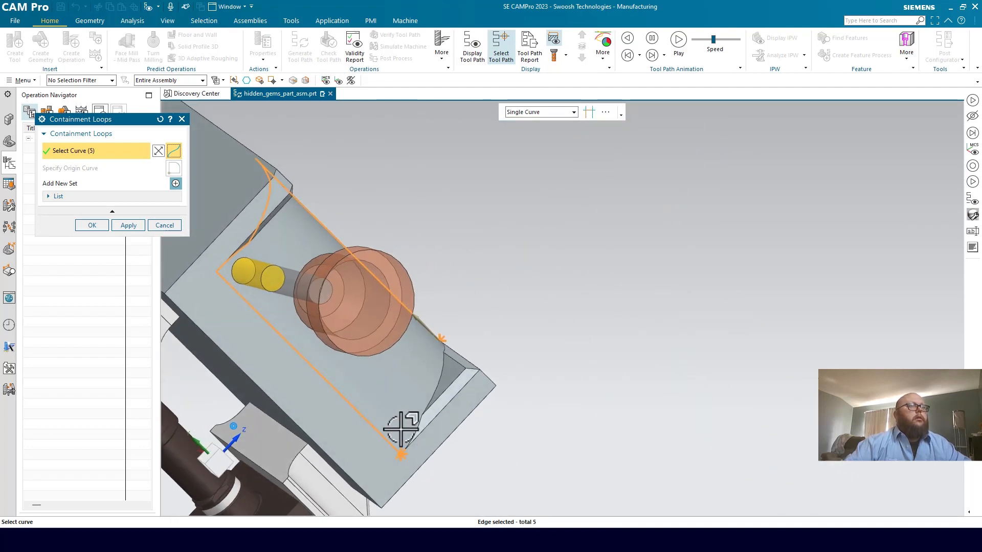
pyautogui.click(421, 425)
pyautogui.moveTo(431, 394); pyautogui.dragTo(443, 385, button='middle')
pyautogui.click(440, 372)
pyautogui.click(459, 342)
pyautogui.moveTo(539, 384); pyautogui.dragTo(484, 334, button='middle')
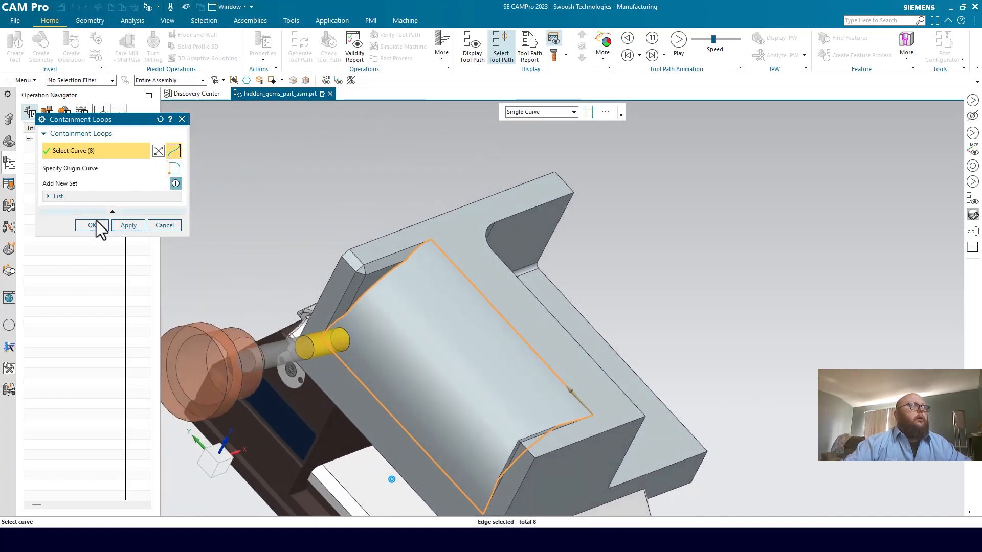
pyautogui.click(92, 225)
# Regenerate the multi-axis roughing tool path within the containment loop, display and inspect it, and accept the operation.
pyautogui.click(149, 469)
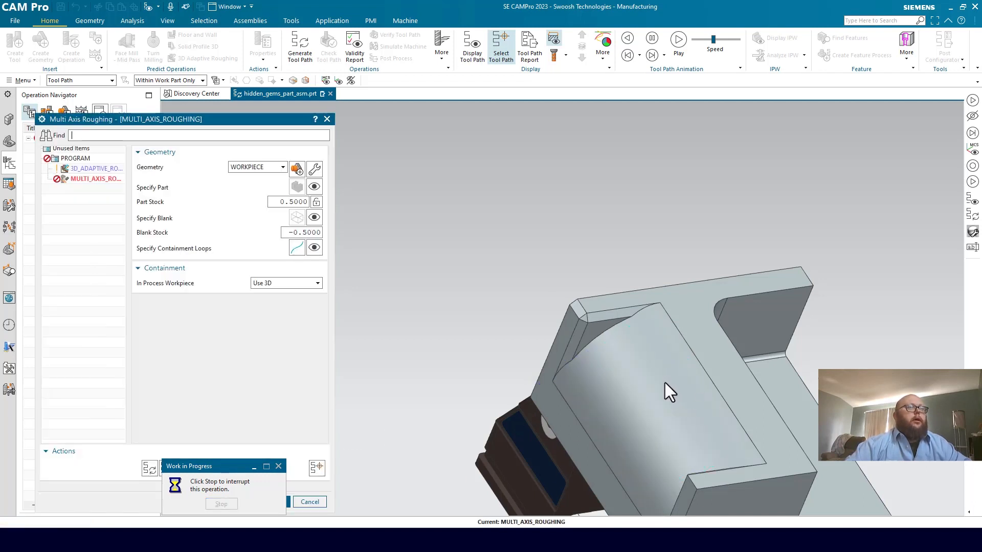
pyautogui.click(473, 53)
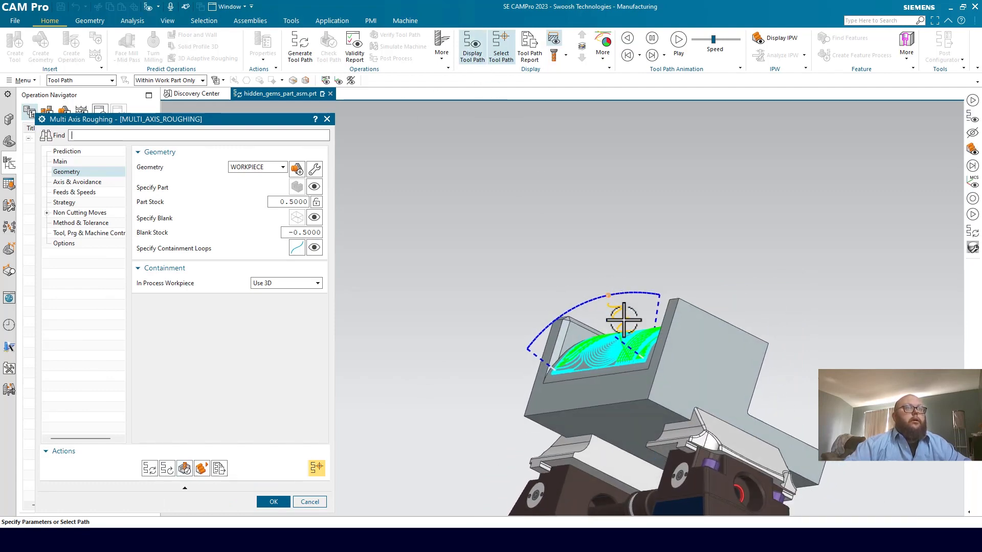
pyautogui.moveTo(615, 305); pyautogui.dragTo(618, 323, button='middle')
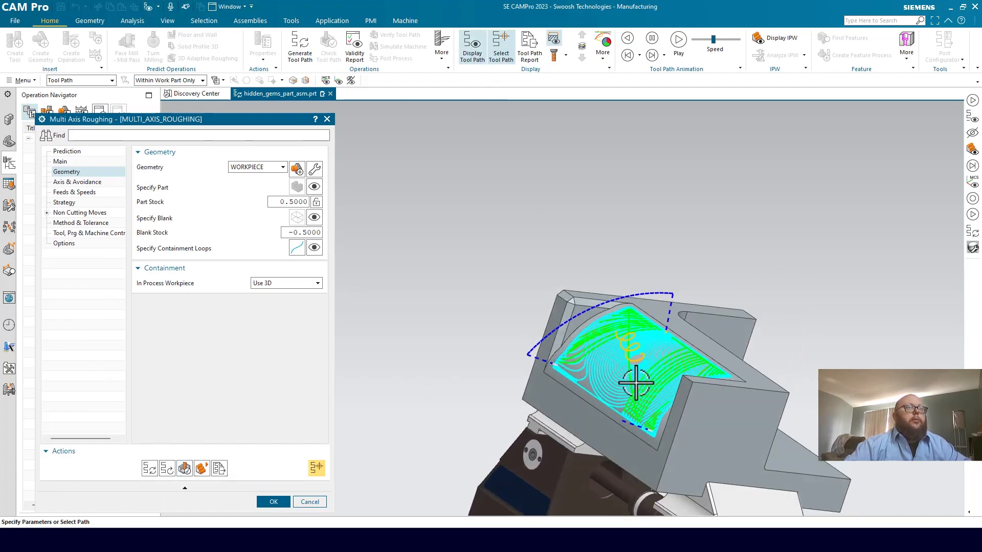
pyautogui.moveTo(662, 378); pyautogui.dragTo(414, 427, button='middle')
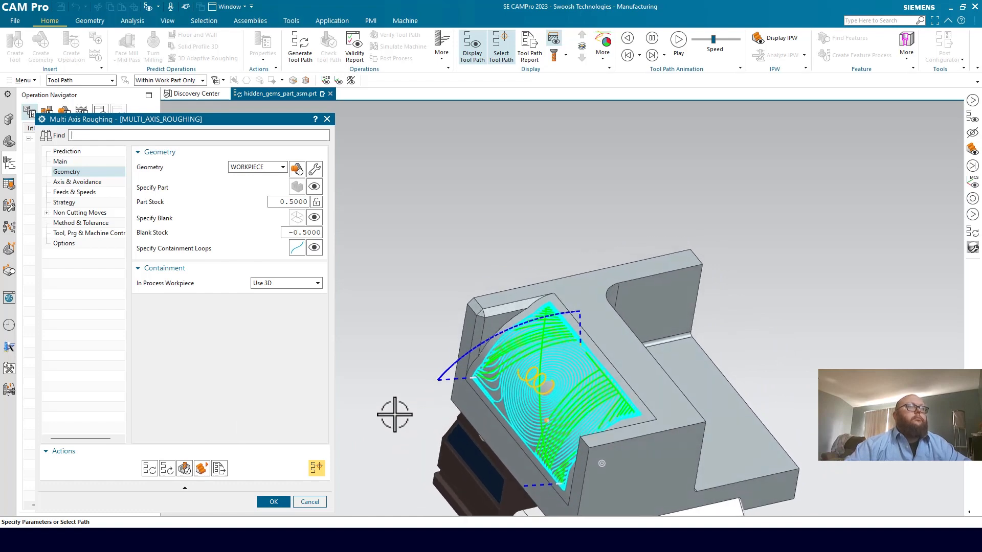
pyautogui.click(276, 502)
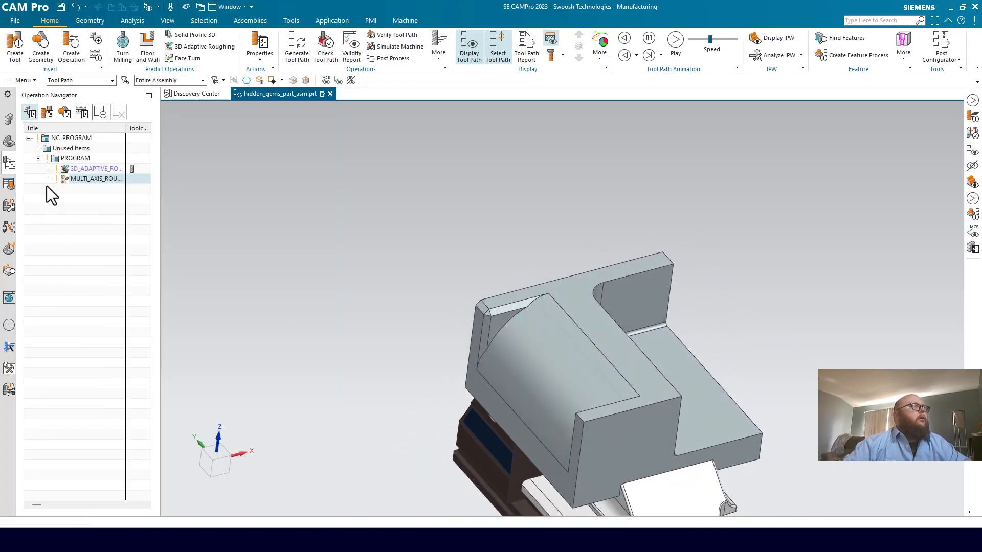
# Animate material removal for PROGRAM on the displayed in-process workpiece with tool path lines hidden, adjusting the playback speed.
pyautogui.click(73, 164)
pyautogui.click(775, 38)
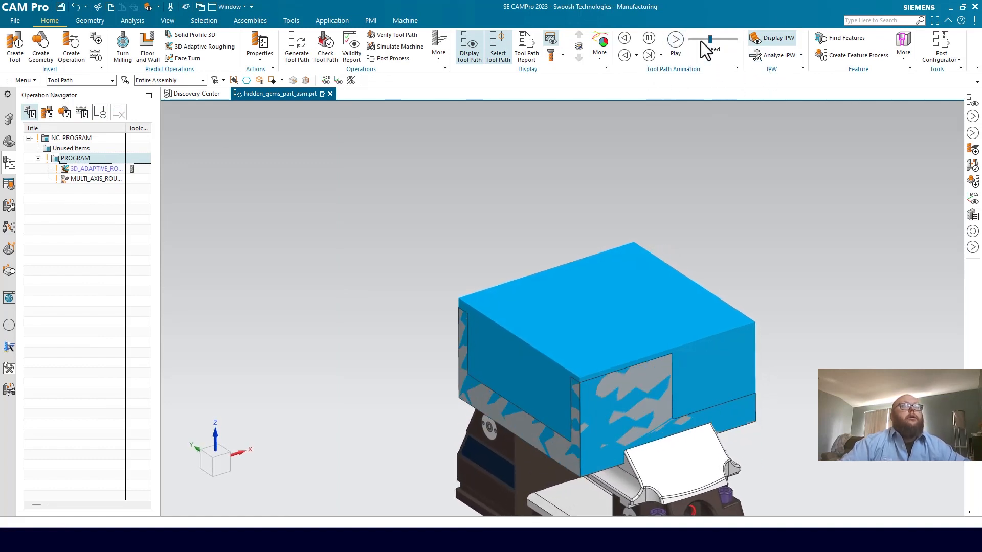
pyautogui.click(675, 43)
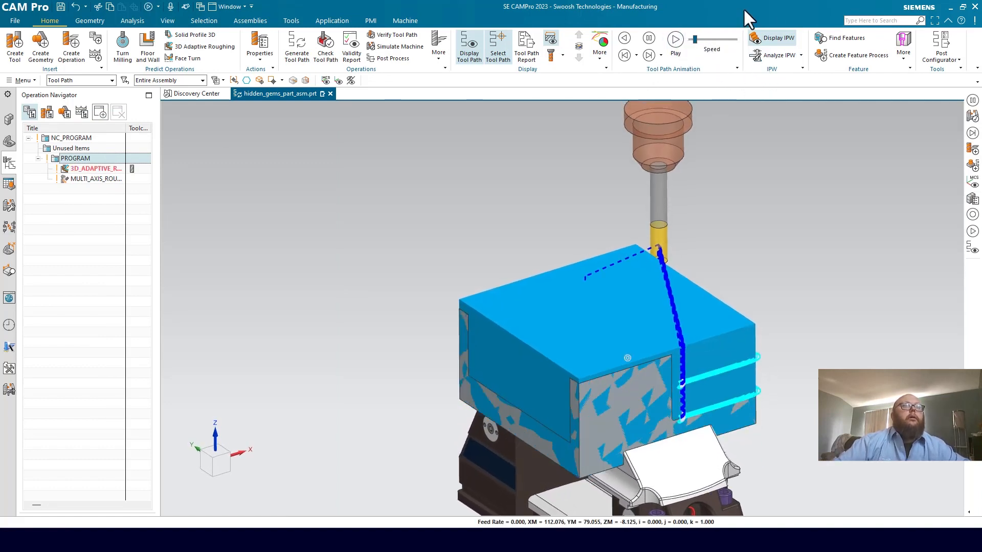
pyautogui.click(712, 40)
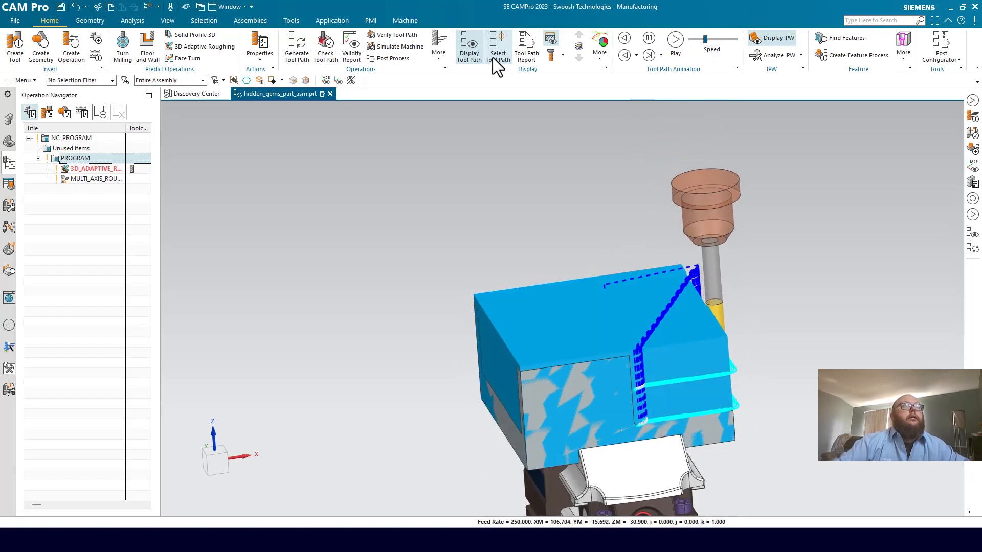
pyautogui.click(480, 55)
pyautogui.click(719, 39)
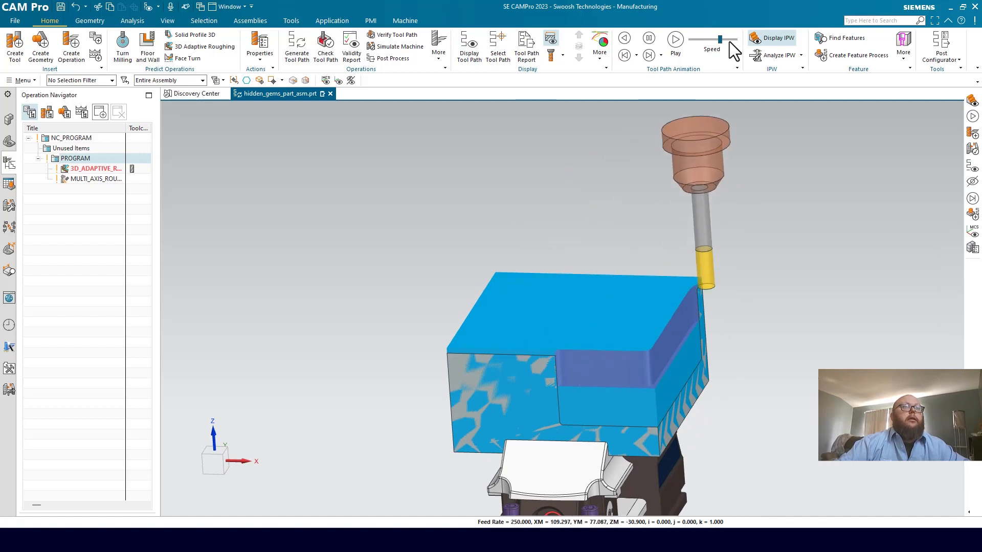
pyautogui.click(730, 40)
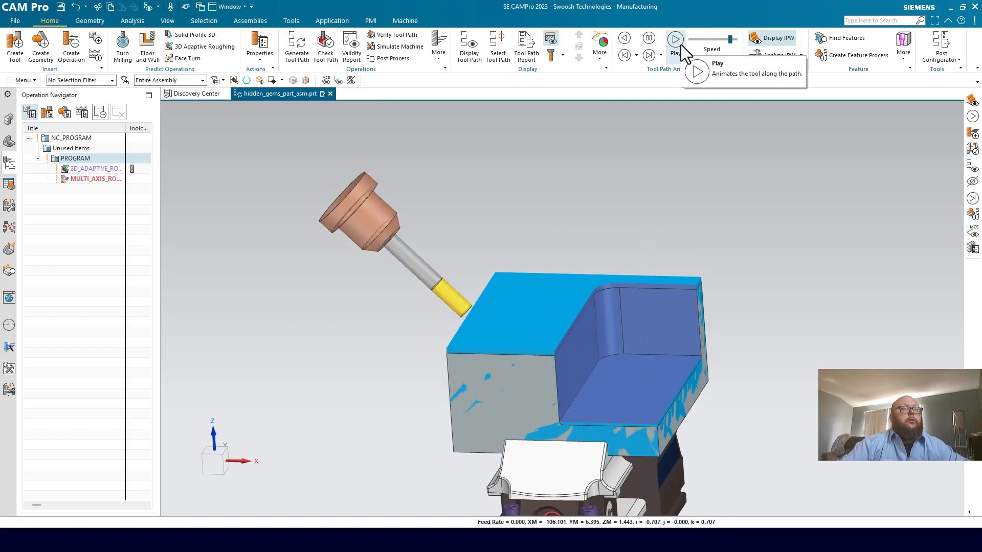
pyautogui.click(708, 40)
pyautogui.click(714, 39)
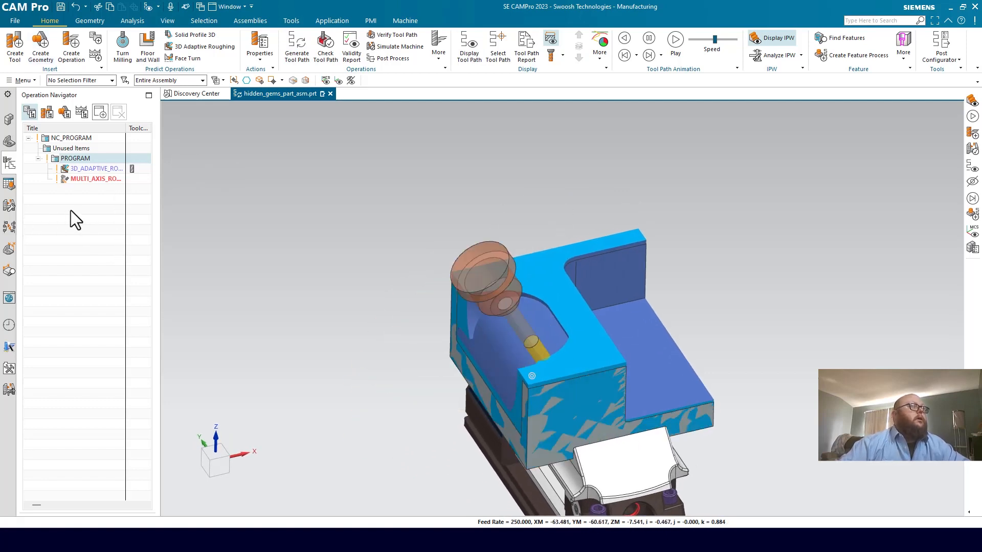
pyautogui.click(82, 227)
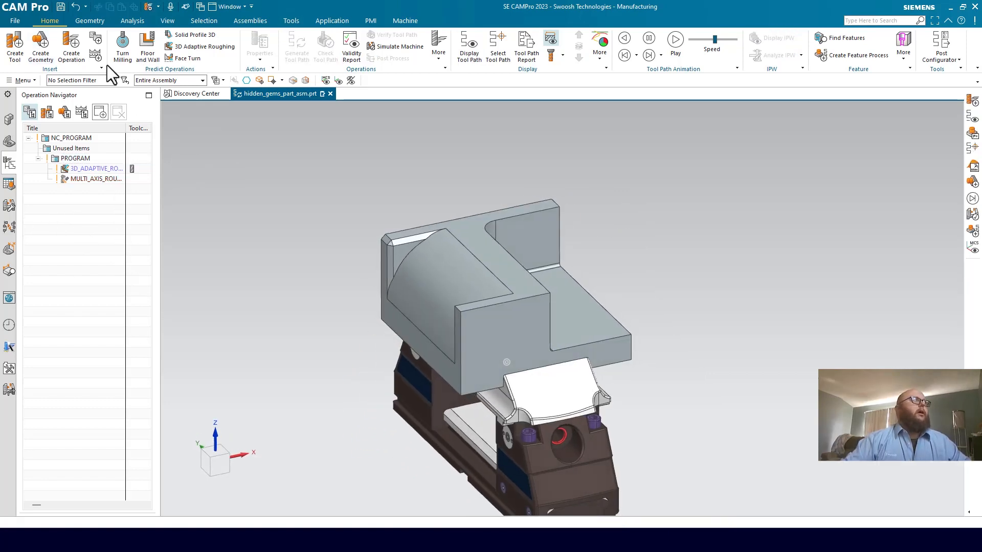
# Create a mill_planar Floor Facing without Wall operation in PROGRAM with tool NXT0201_012, geometry WORKPIECE and method MILL_FINISH.
pyautogui.click(71, 50)
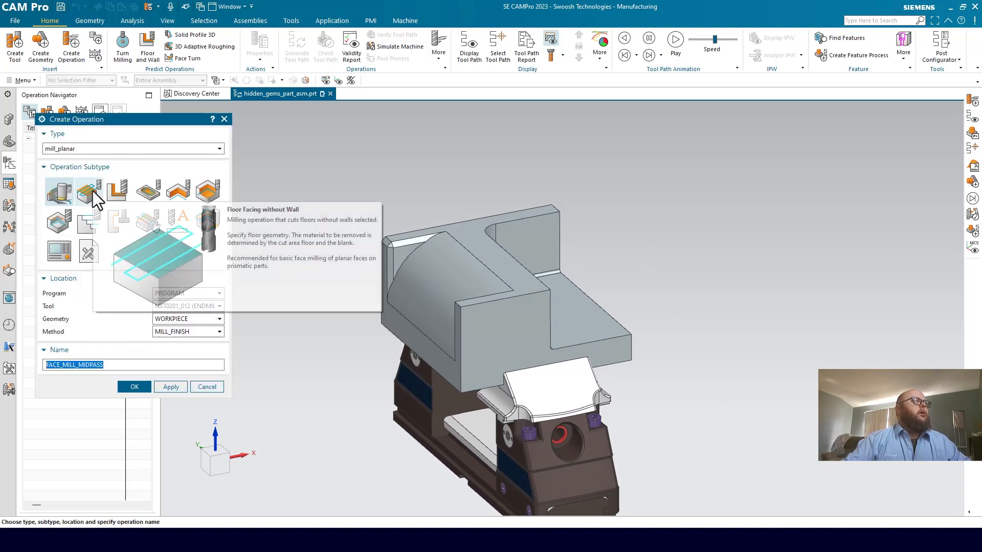
pyautogui.click(91, 194)
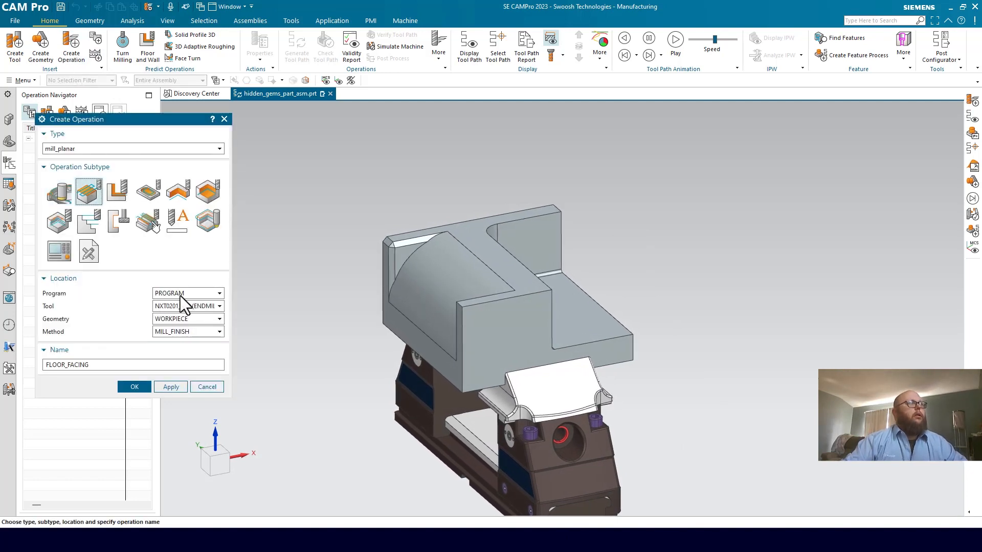
pyautogui.click(180, 296)
pyautogui.click(182, 290)
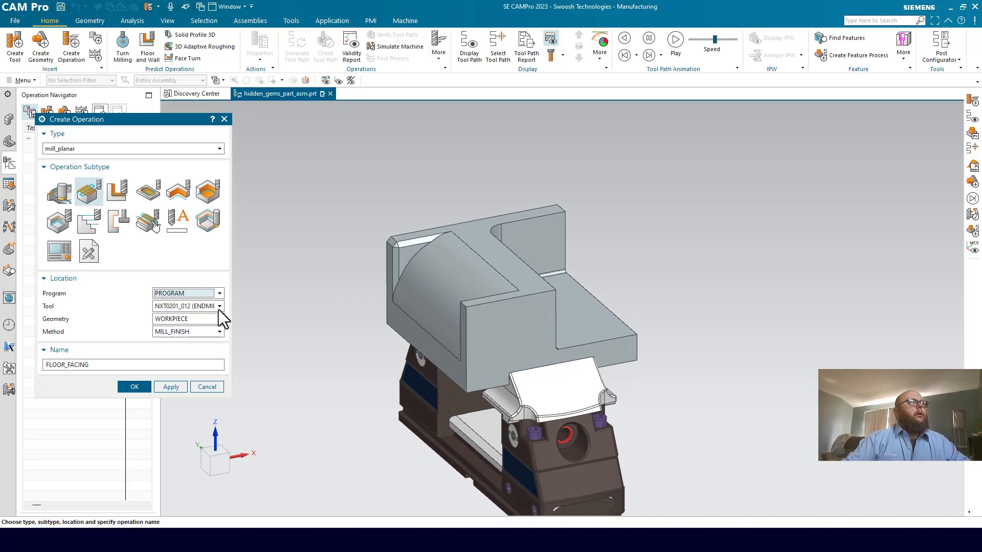
pyautogui.click(134, 388)
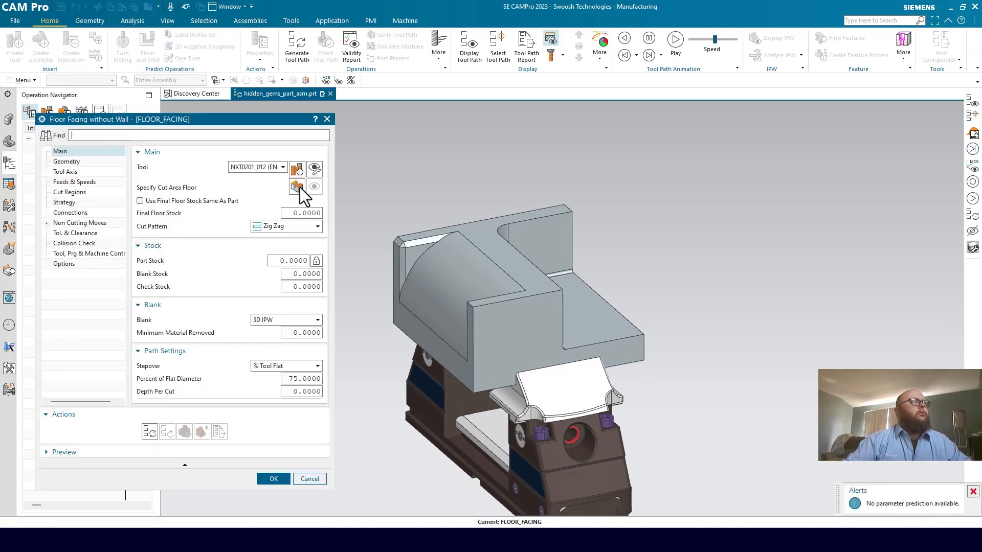
# Specify the part's uppermost flat face as the cut area floor of the floor facing operation.
pyautogui.click(301, 187)
pyautogui.click(462, 256)
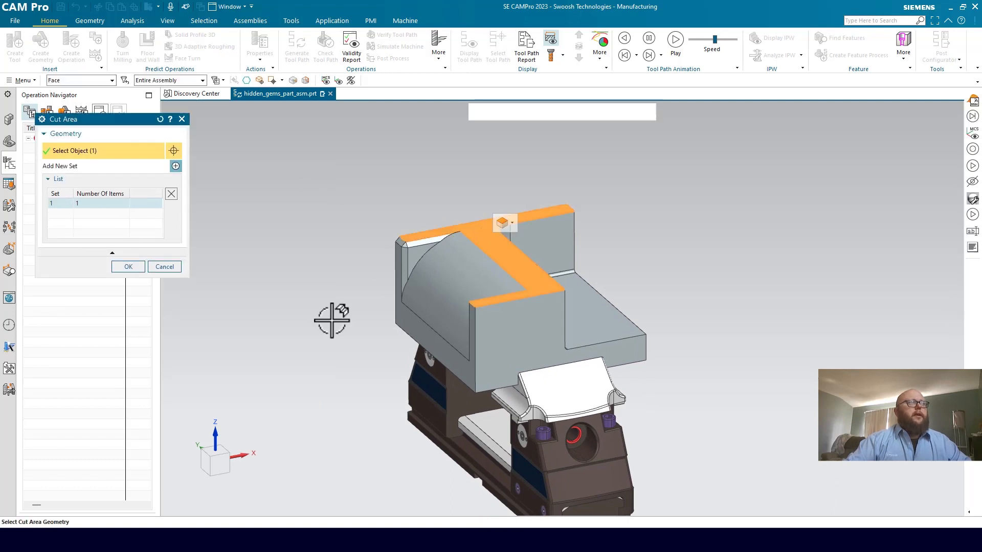
pyautogui.click(130, 267)
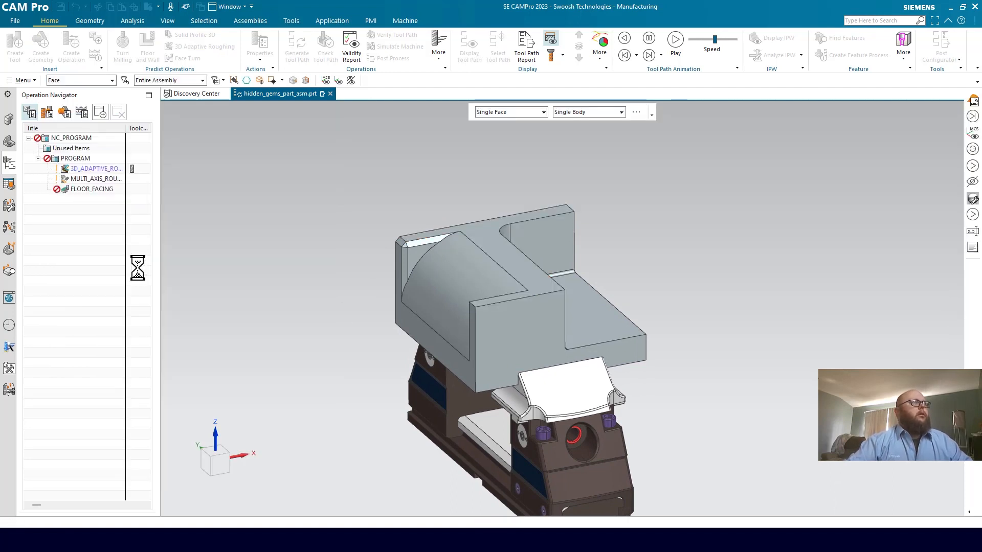
# Set the floor facing cut pattern to Follow Periphery and generate the tool path.
pyautogui.click(263, 229)
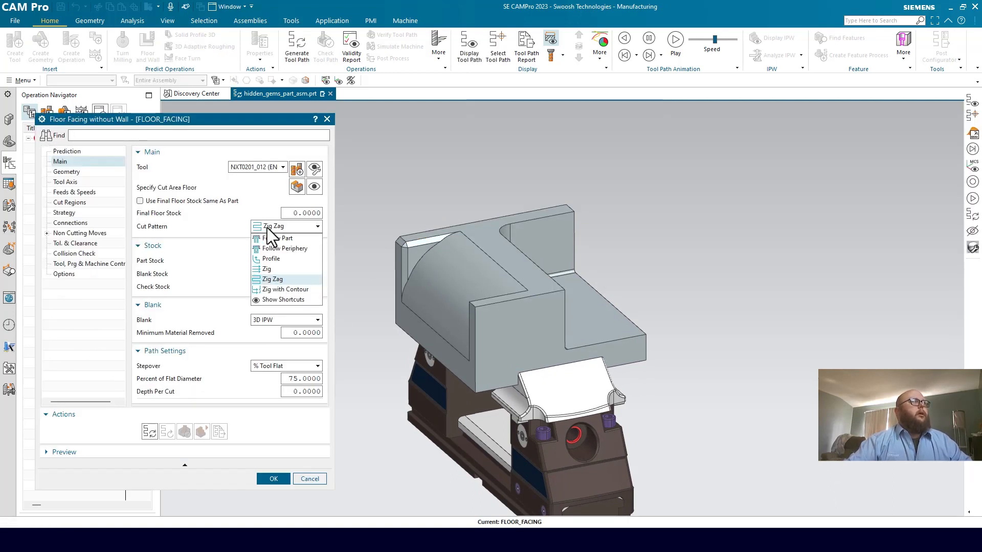
pyautogui.click(285, 249)
pyautogui.click(147, 432)
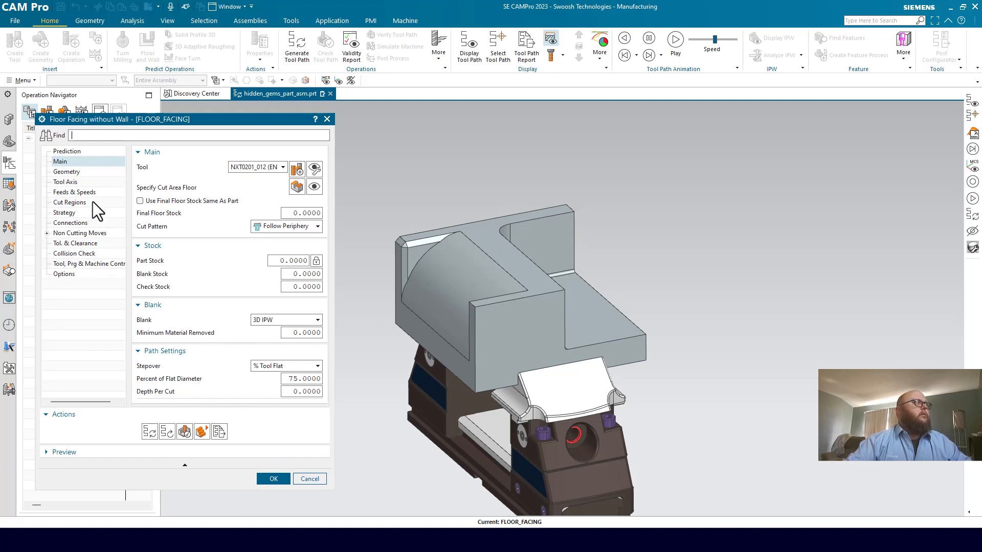
# Review the floor facing cut region settings, set Pattern Direction to Inward, and regenerate the tool path.
pyautogui.click(69, 202)
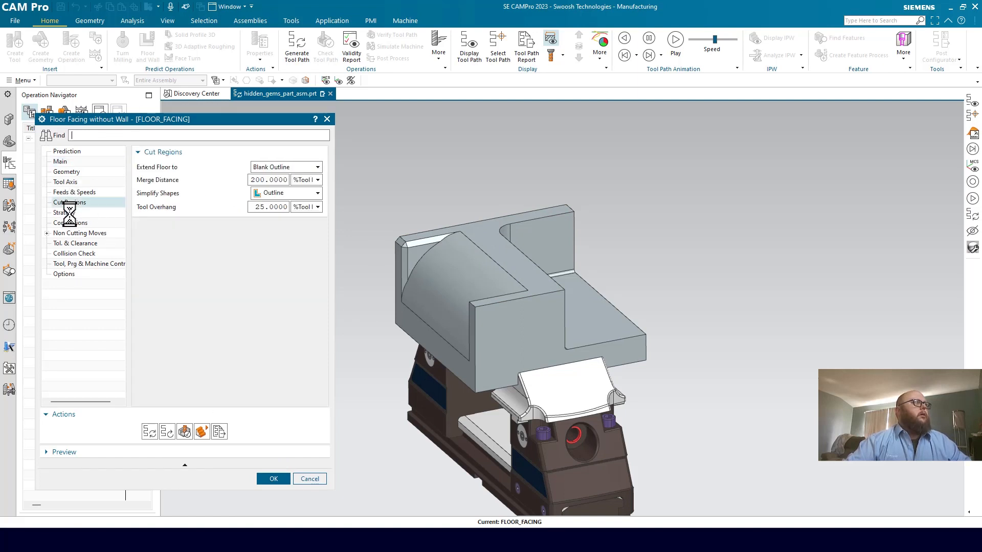
pyautogui.click(69, 213)
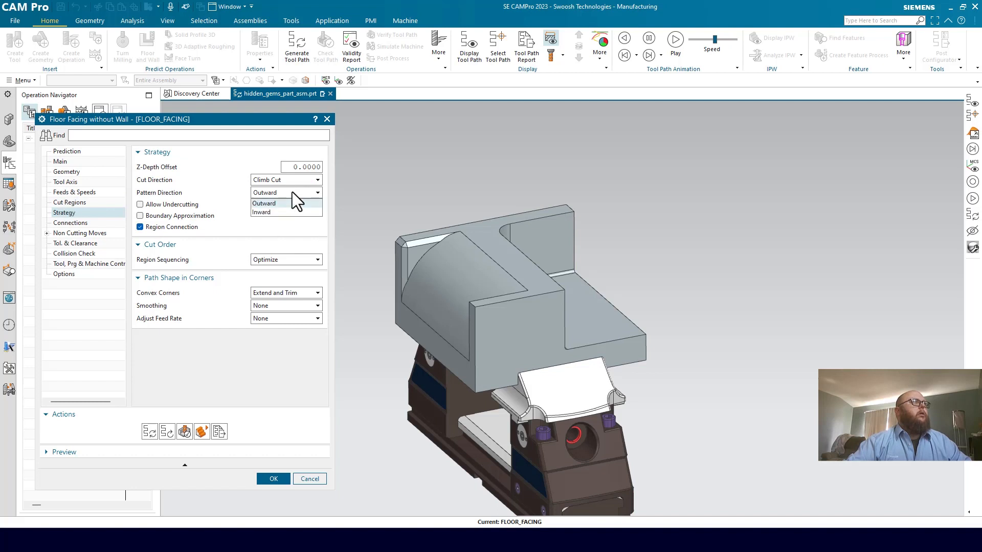
pyautogui.click(263, 211)
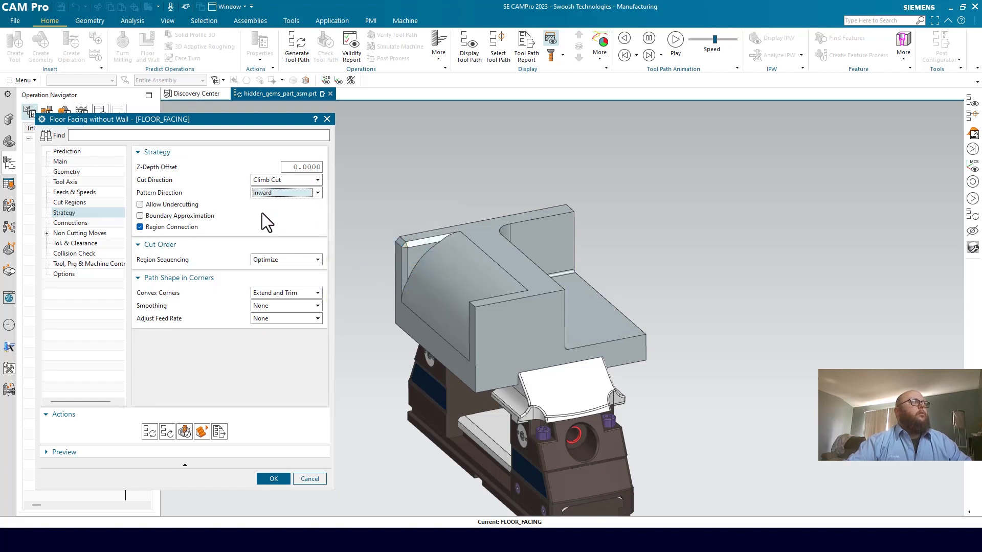
pyautogui.click(149, 432)
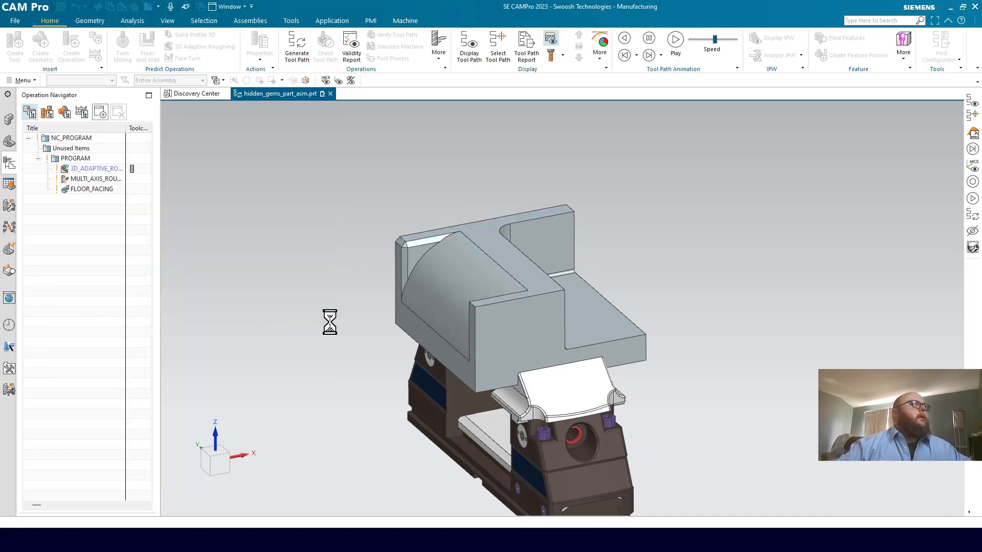
# Browse machines on Post Hub and filter the machine kits by the SMKS license.
pyautogui.click(263, 479)
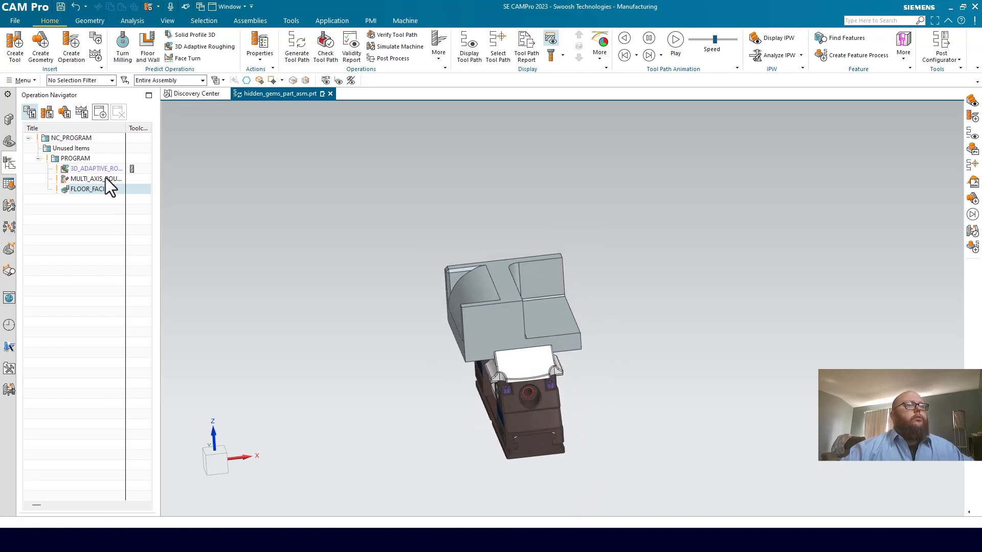
pyautogui.click(423, 20)
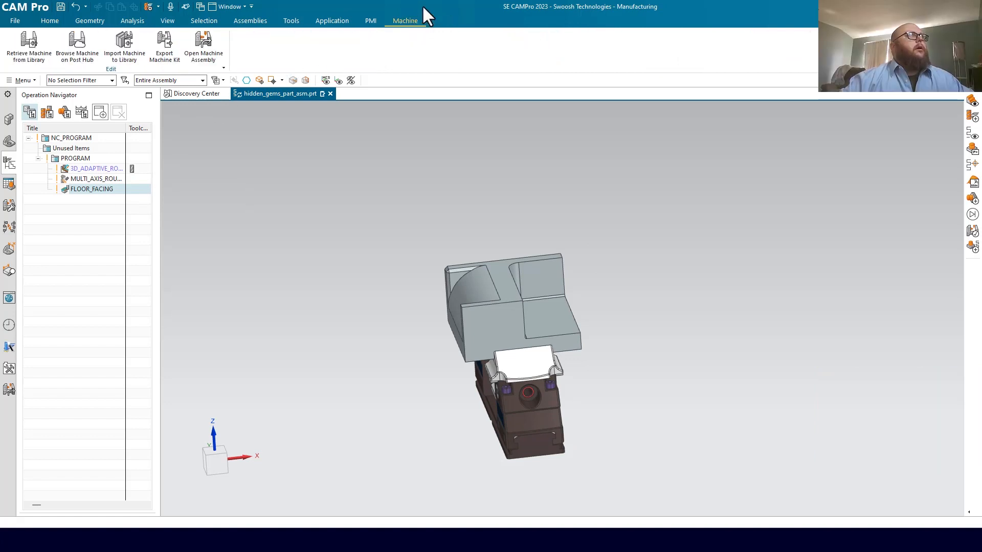
pyautogui.click(82, 57)
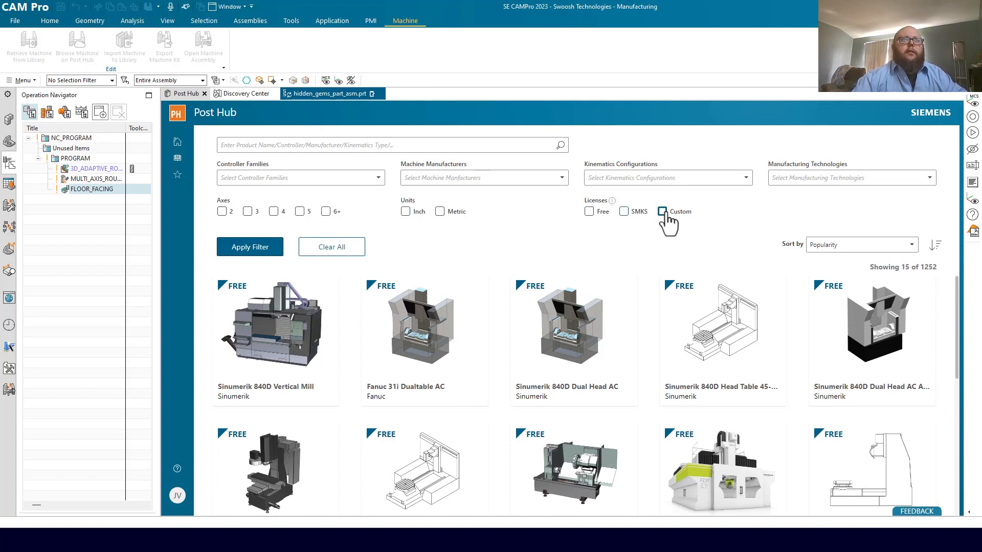
pyautogui.click(625, 212)
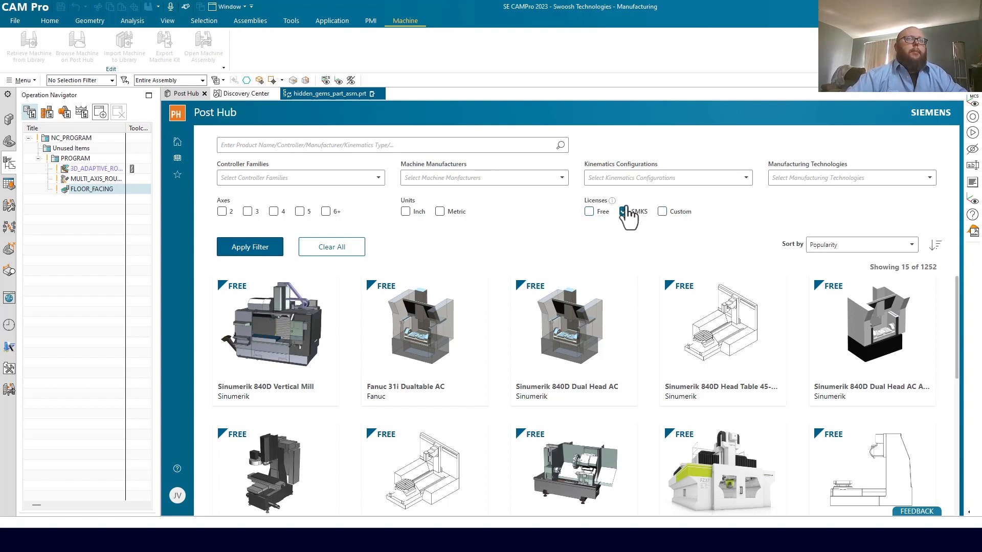
pyautogui.click(250, 249)
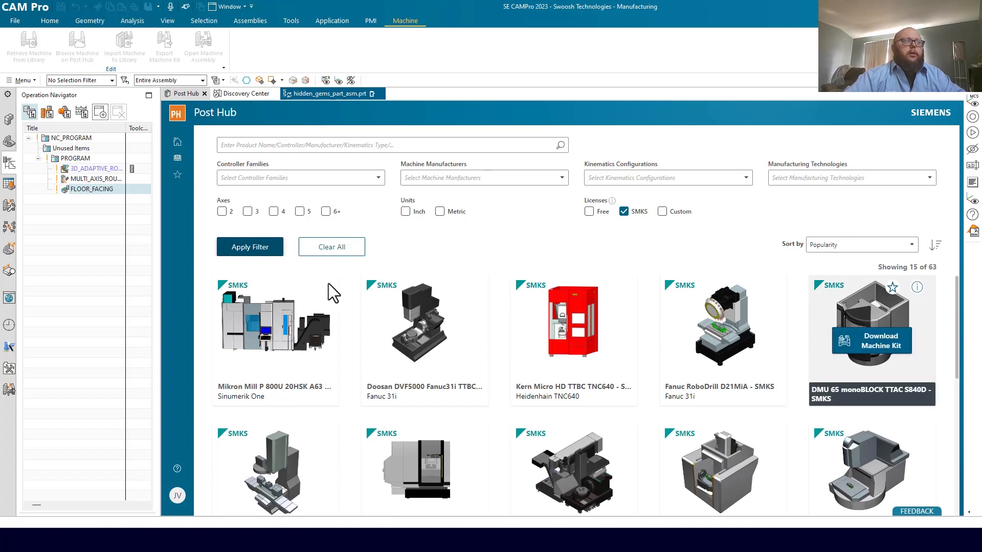
# Download the Mikron Mill P 800U 20HSK A63 SinumerikOne machine kit, overwriting the existing file, and replace the current machine with it.
pyautogui.scroll(-1, 665, 286)
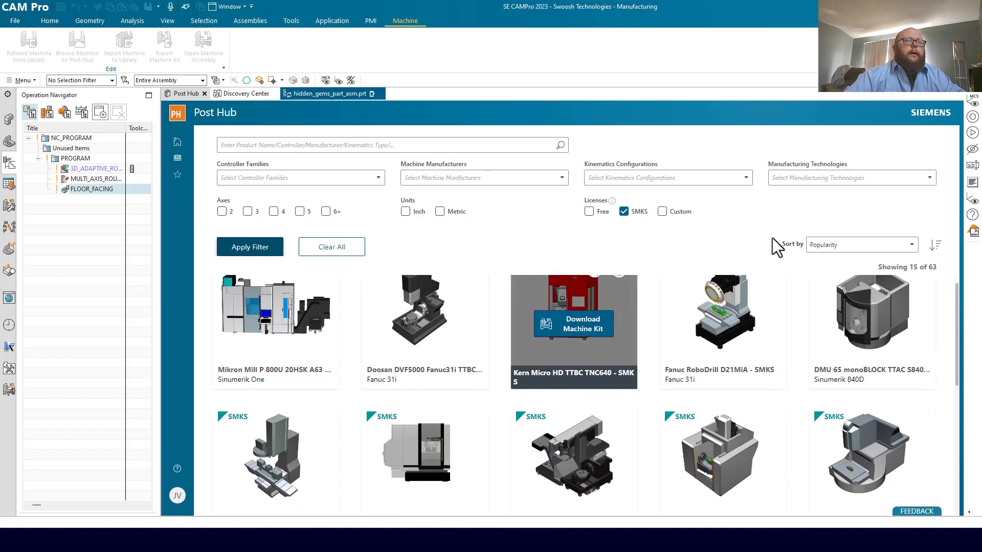
pyautogui.scroll(1, 929, 369)
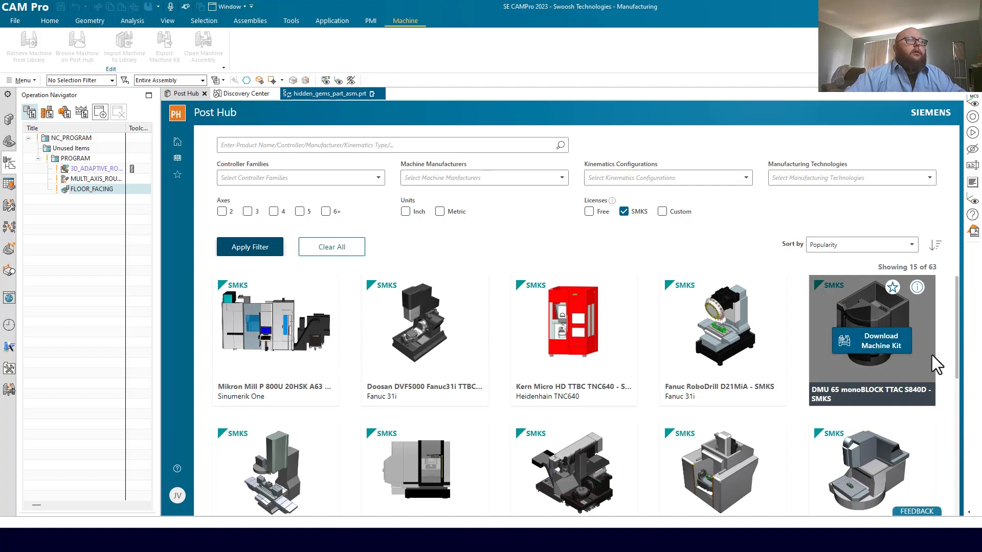
pyautogui.click(264, 348)
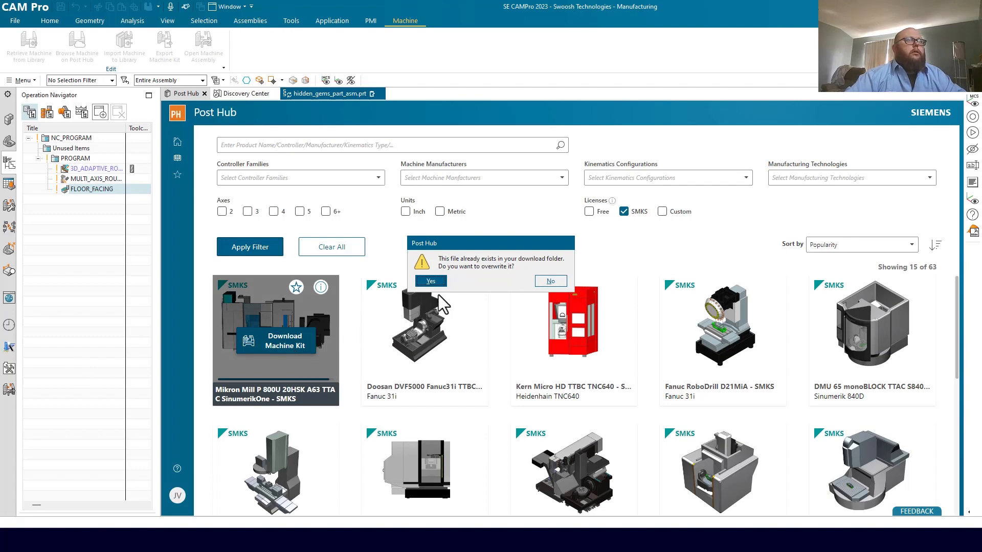
pyautogui.click(435, 284)
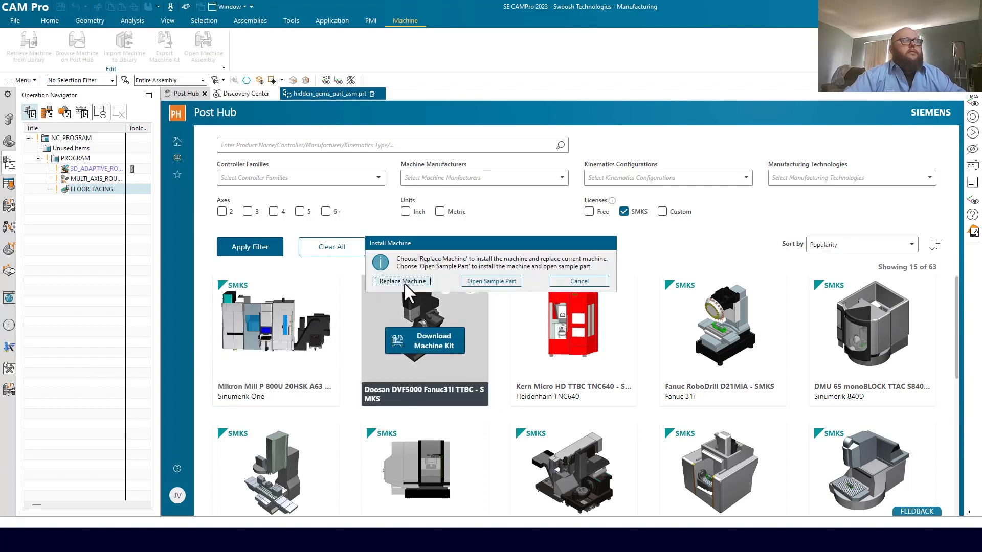
pyautogui.click(404, 281)
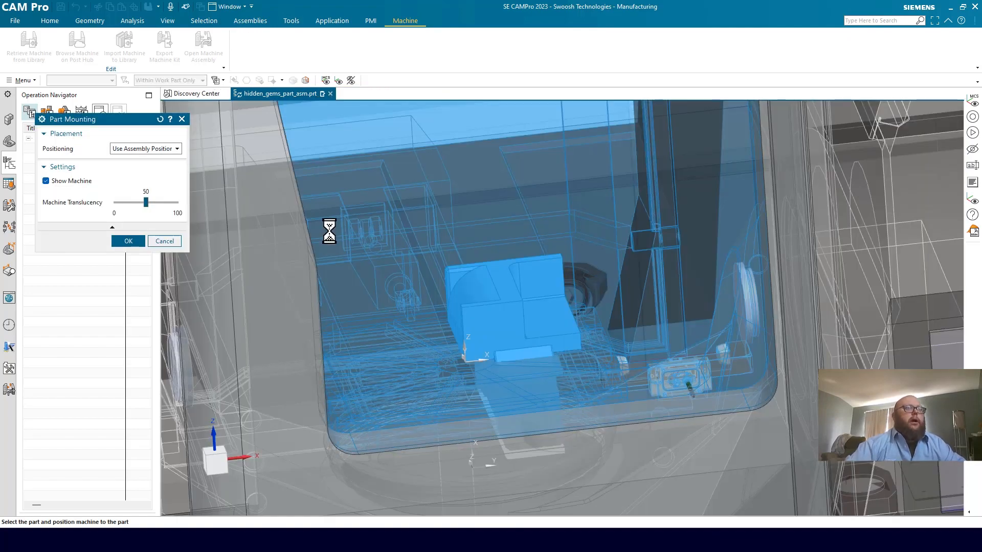
# Set the part mounting positioning to Use Part Mount Junction and the machine translucency to 100.
pyautogui.scroll(-5, 570, 300)
pyautogui.moveTo(584, 345); pyautogui.dragTo(546, 188, button='middle')
pyautogui.scroll(4, 546, 188)
pyautogui.moveTo(626, 305); pyautogui.dragTo(317, 286, button='middle')
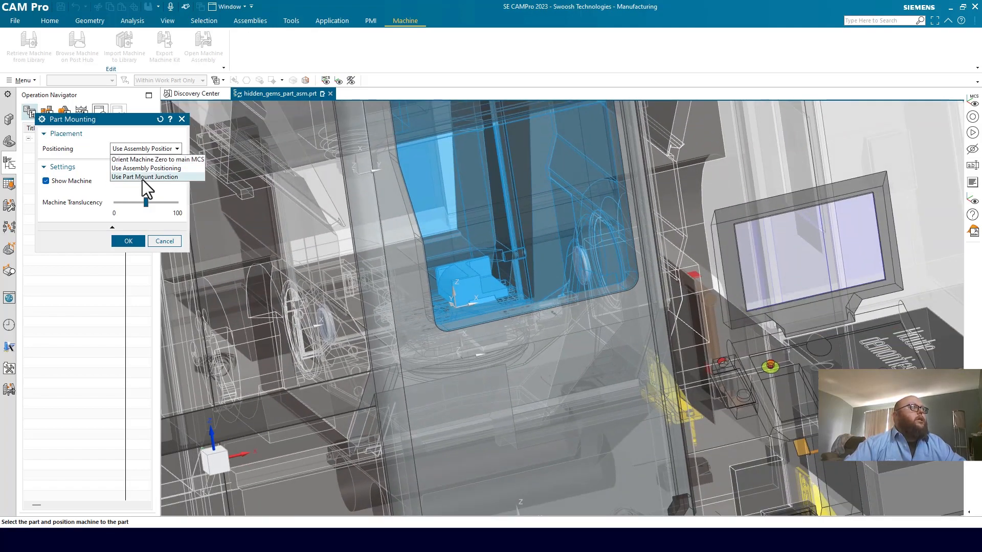
pyautogui.click(142, 177)
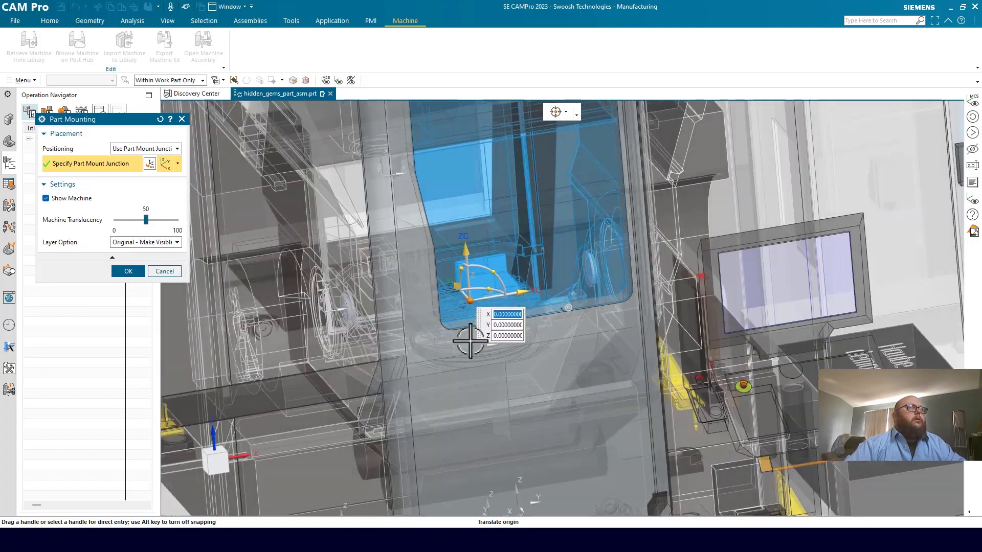
pyautogui.scroll(5, 557, 372)
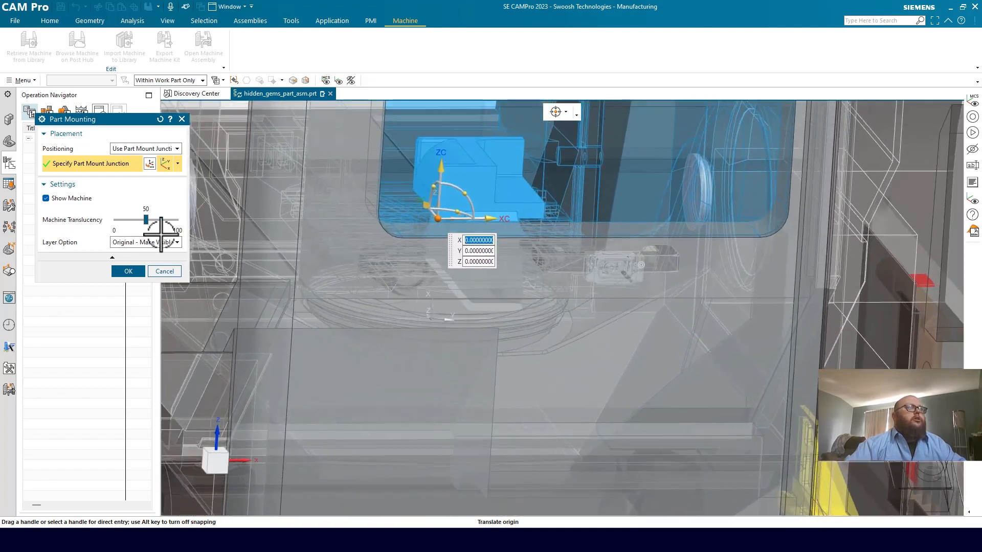
pyautogui.scroll(-1, 161, 235)
pyautogui.moveTo(69, 120); pyautogui.dragTo(126, 121)
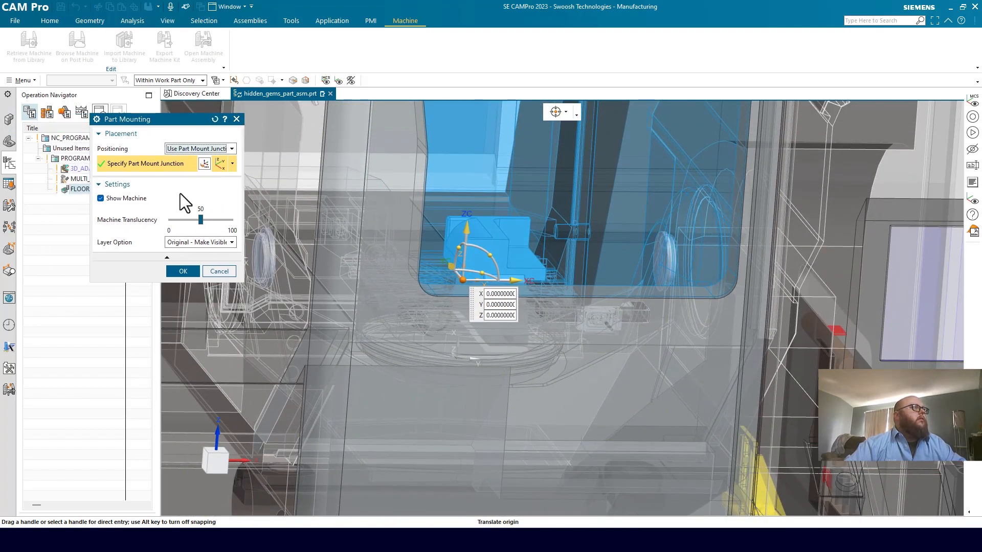
pyautogui.moveTo(201, 222); pyautogui.dragTo(256, 222)
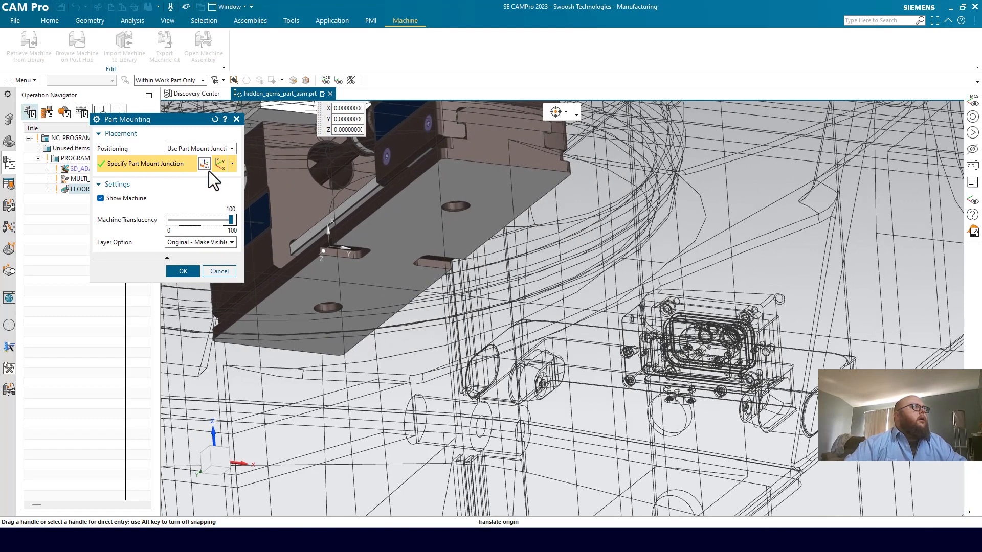
# Place the part mount junction at 50% between the facing ends of two slots on the vise's underside and mount the part.
pyautogui.click(204, 165)
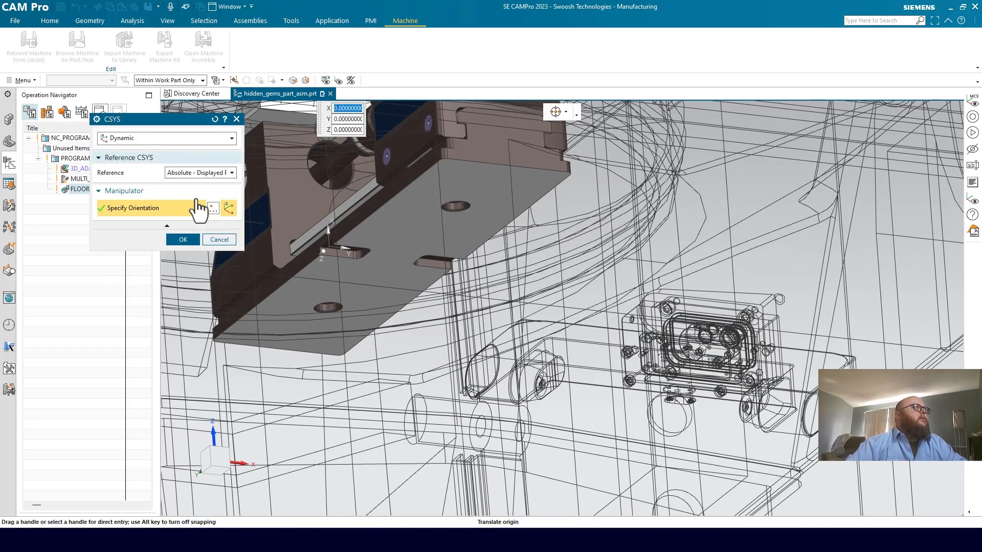
pyautogui.click(213, 209)
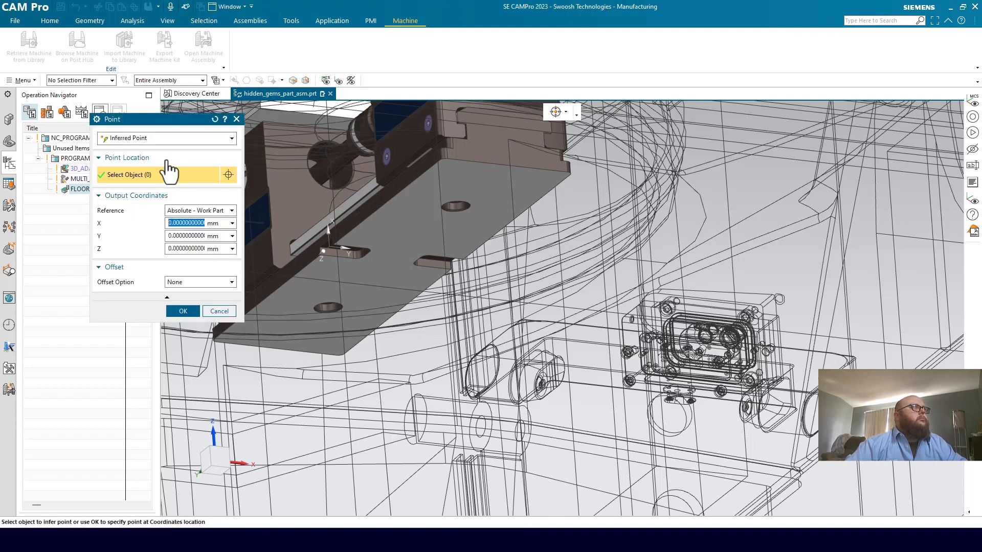
pyautogui.click(169, 138)
pyautogui.click(147, 264)
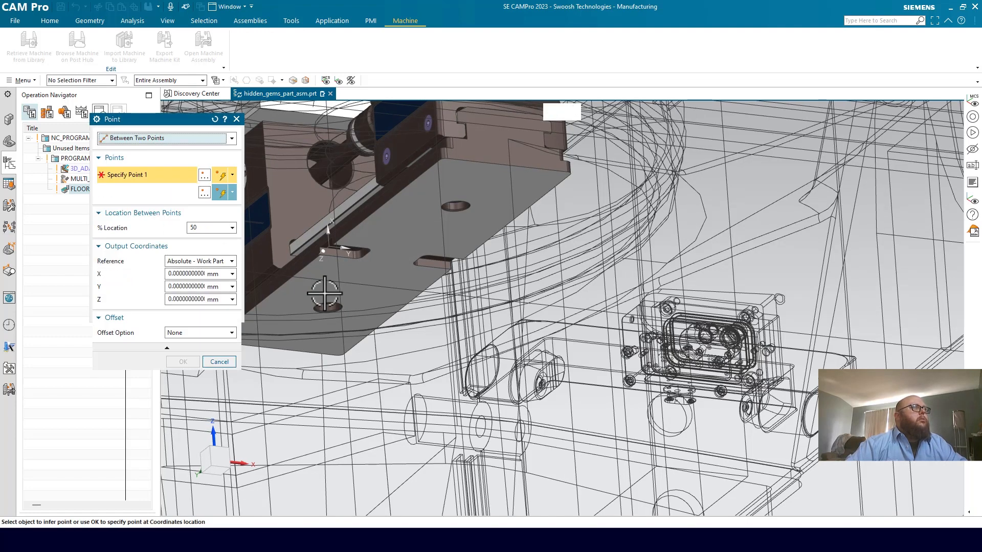
pyautogui.scroll(3, 365, 254)
pyautogui.click(363, 252)
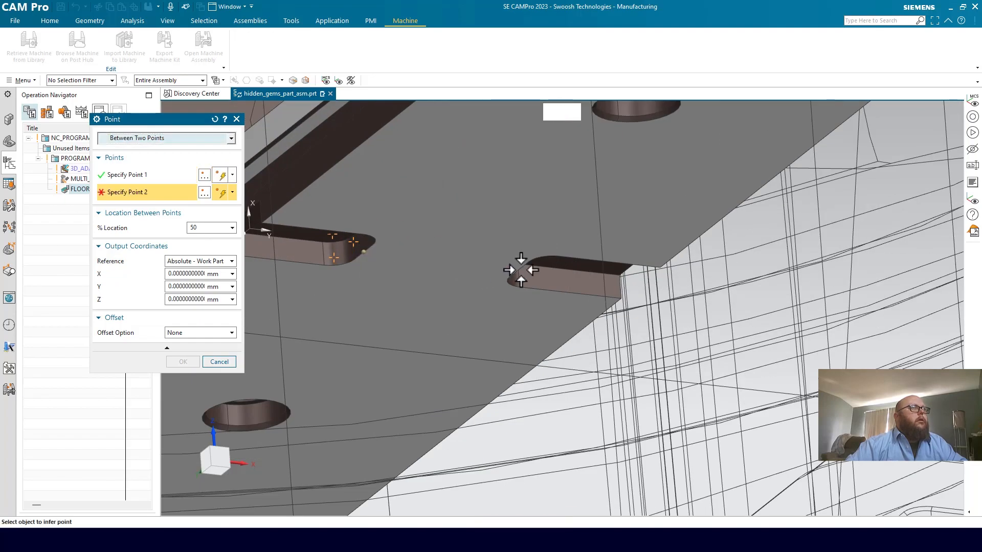
pyautogui.click(517, 268)
pyautogui.click(177, 363)
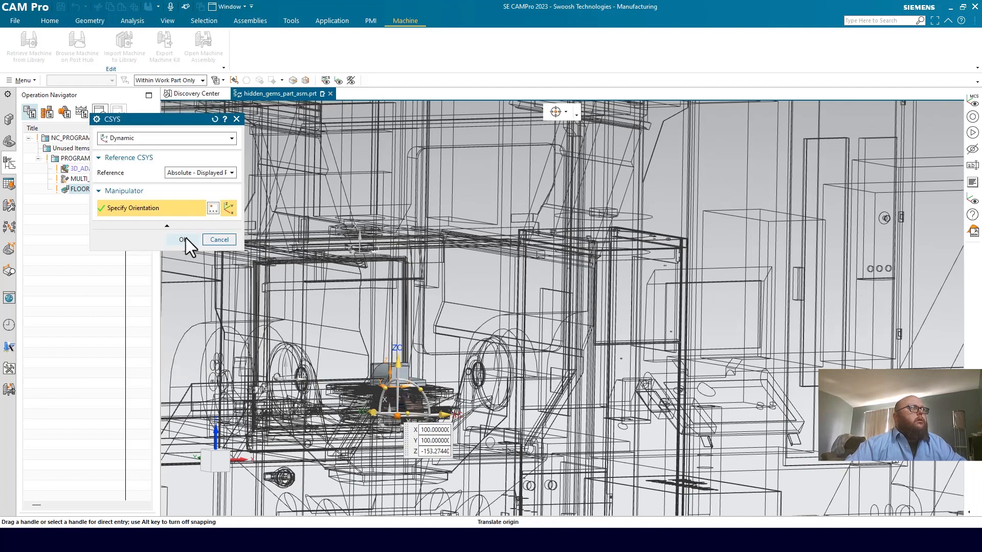
pyautogui.click(184, 240)
pyautogui.click(183, 270)
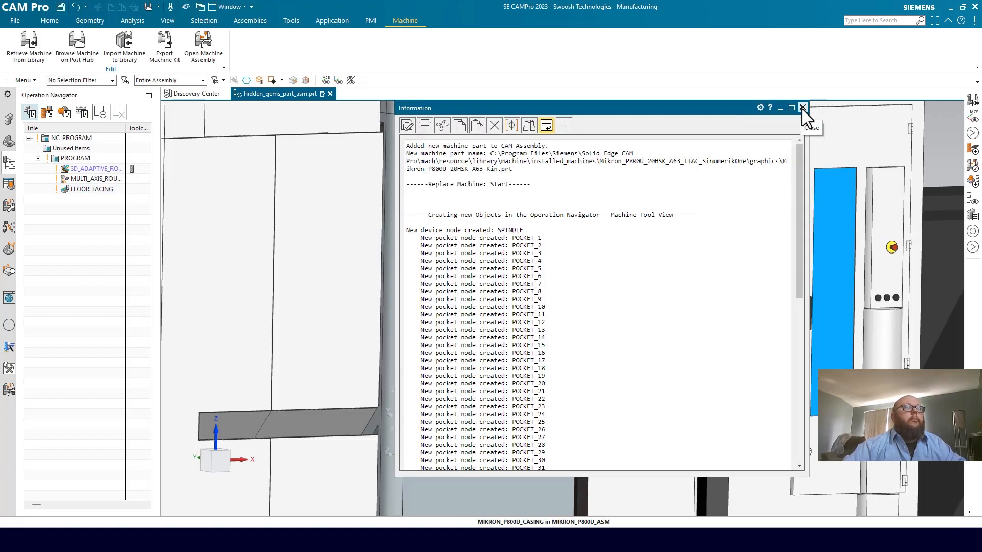
pyautogui.click(803, 108)
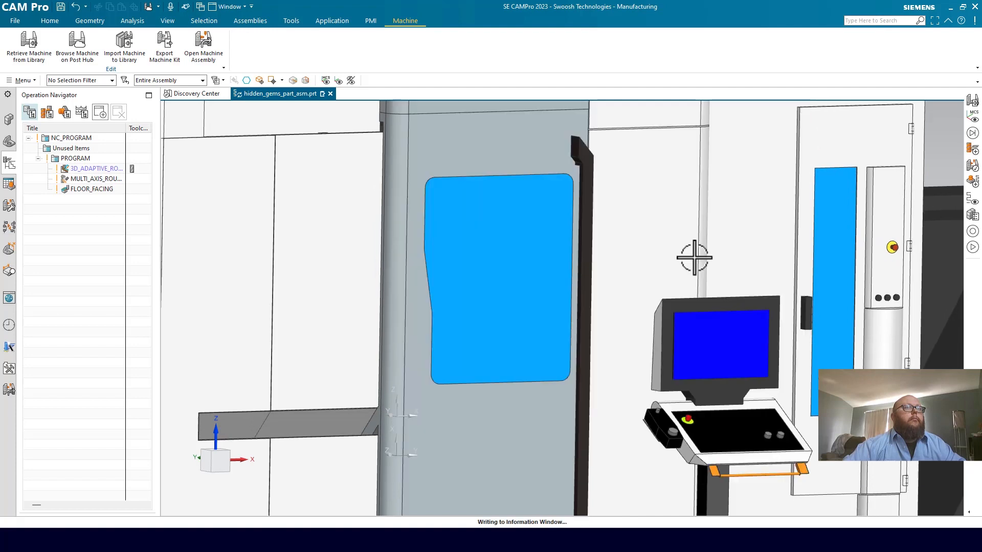
# Expand the Mikron_P800U machine assembly and replace the reference sets of its casing and door so both disappear from view.
pyautogui.scroll(-6, 547, 257)
pyautogui.scroll(3, 328, 292)
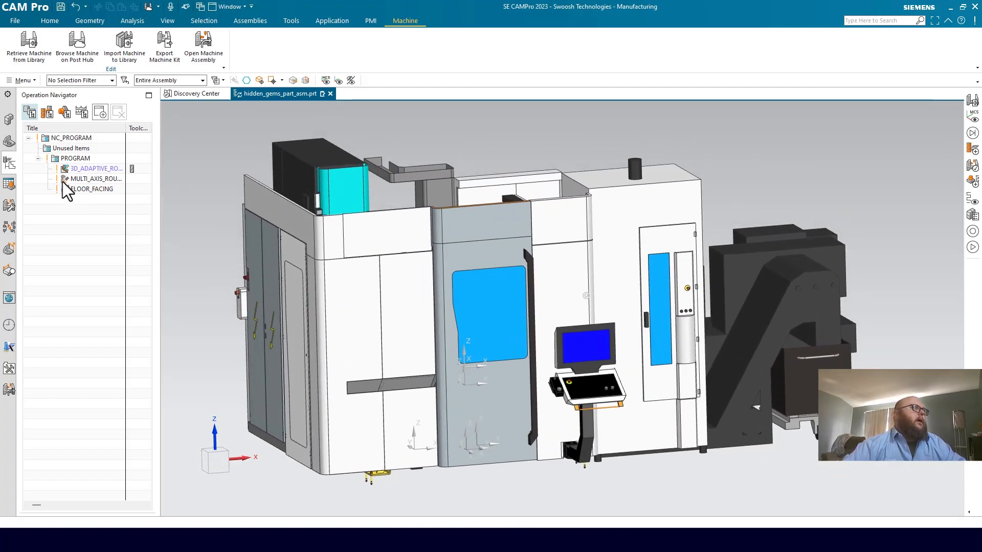
pyautogui.click(10, 125)
pyautogui.click(35, 160)
pyautogui.click(45, 169)
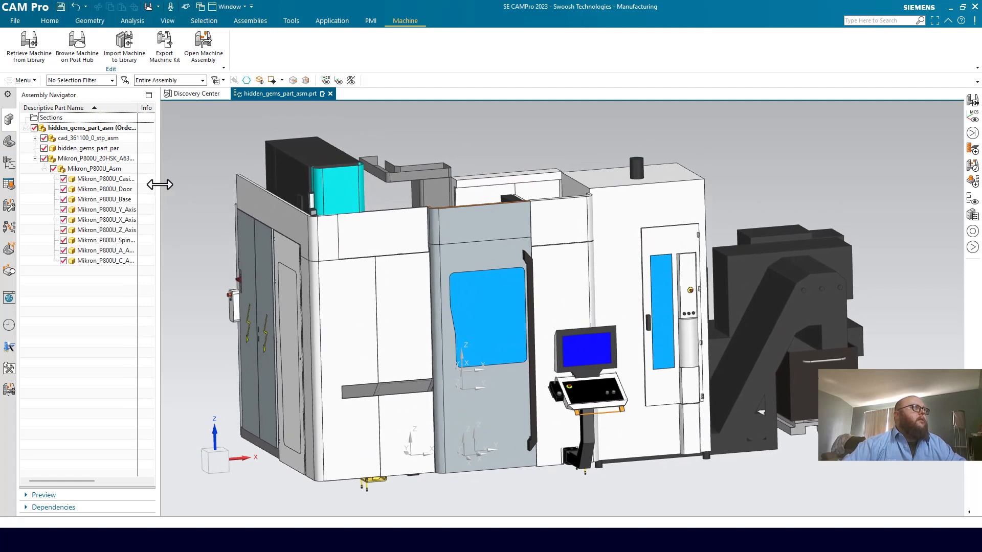
pyautogui.click(121, 260)
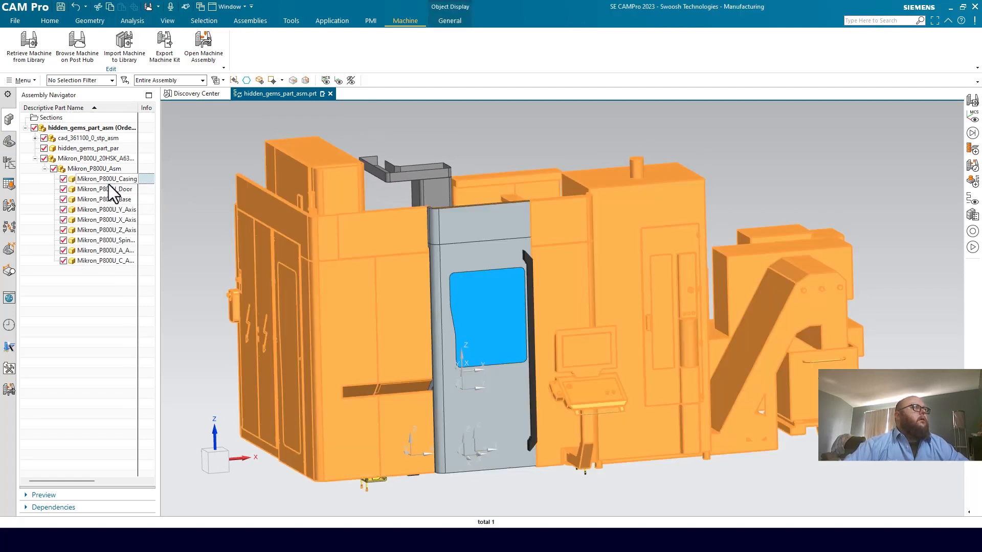
pyautogui.click(114, 182)
pyautogui.rightClick(100, 180)
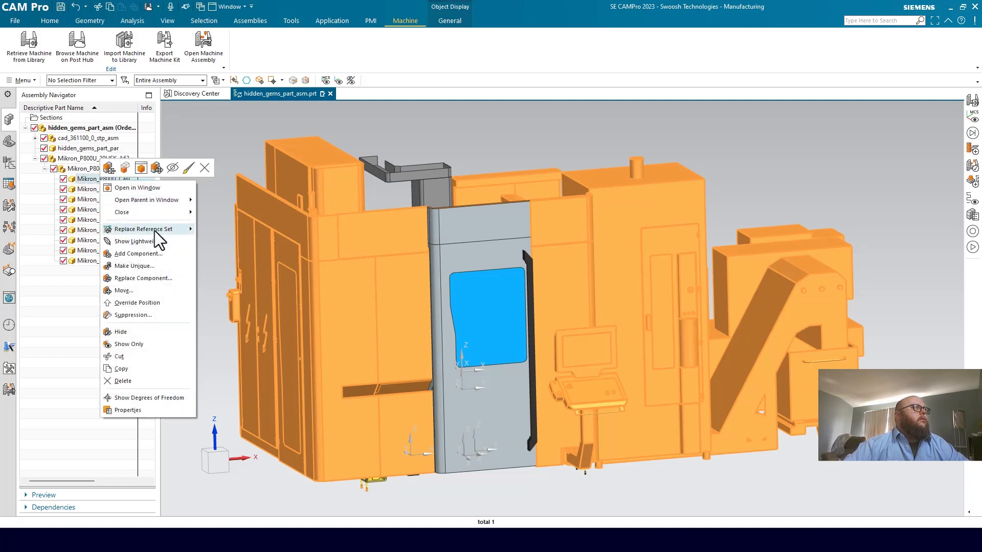
pyautogui.moveTo(155, 229)
pyautogui.click(220, 255)
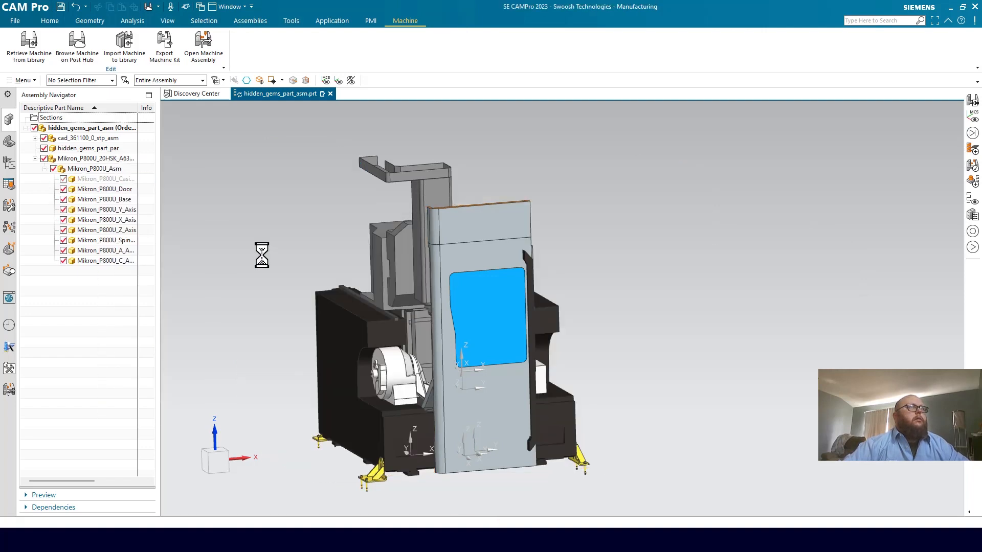
pyautogui.rightClick(115, 193)
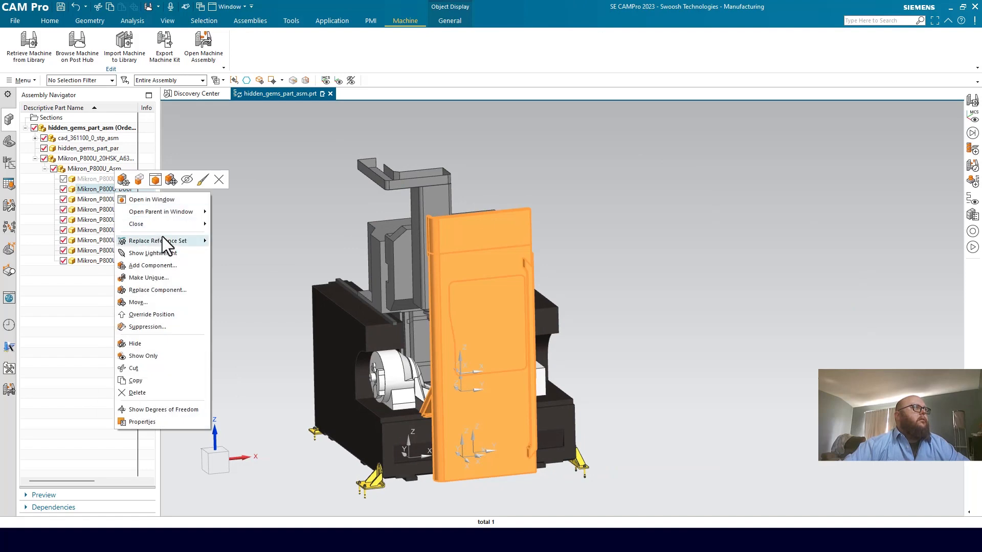
pyautogui.click(242, 267)
# Hide all datums in the machine assembly.
pyautogui.scroll(3, 481, 430)
pyautogui.moveTo(483, 420); pyautogui.dragTo(502, 335, button='middle')
pyautogui.scroll(3, 506, 330)
pyautogui.scroll(-3, 716, 322)
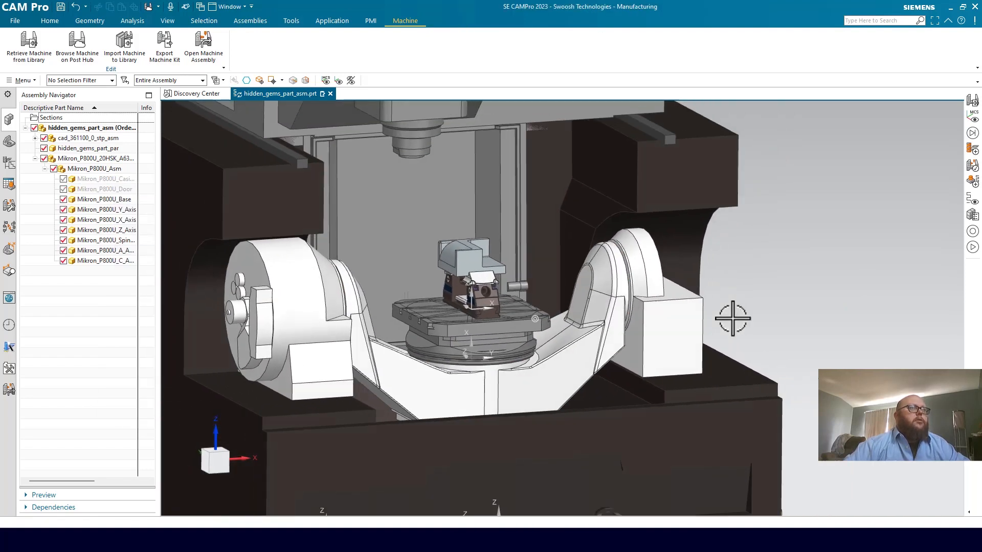
pyautogui.hotkey('ctrl', 'w')
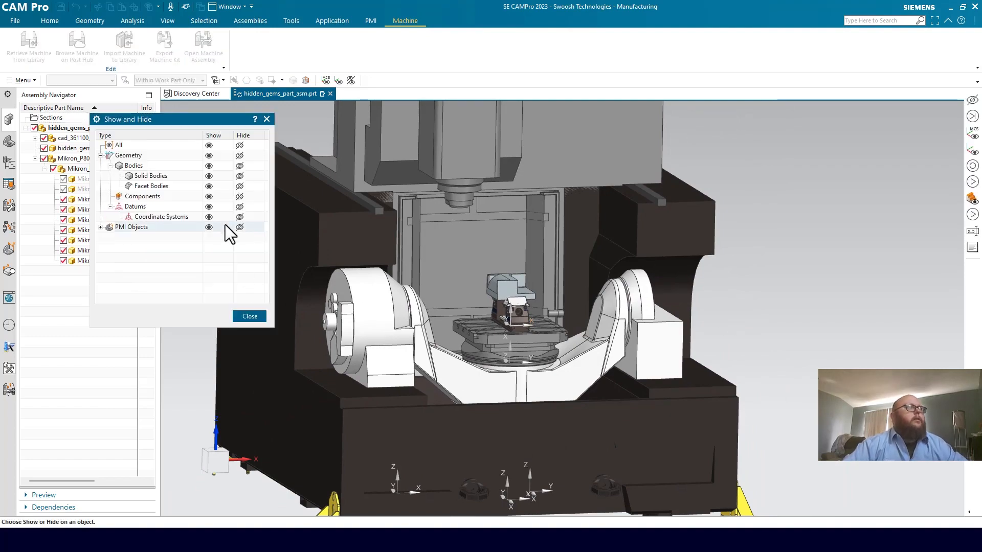
pyautogui.click(240, 207)
pyautogui.moveTo(653, 345); pyautogui.dragTo(633, 377, button='middle')
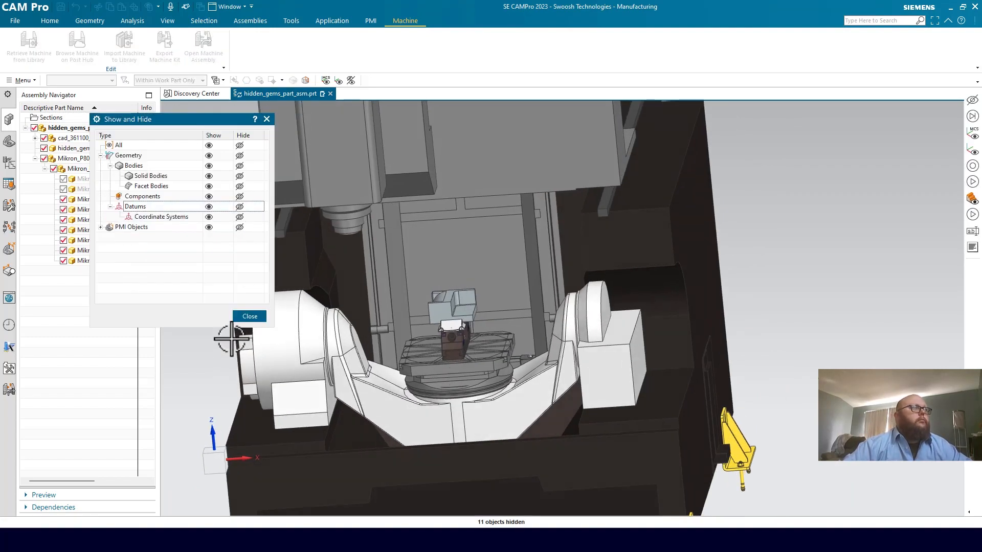
pyautogui.click(250, 317)
pyautogui.moveTo(391, 318); pyautogui.dragTo(398, 349, button='middle')
pyautogui.scroll(5, 476, 369)
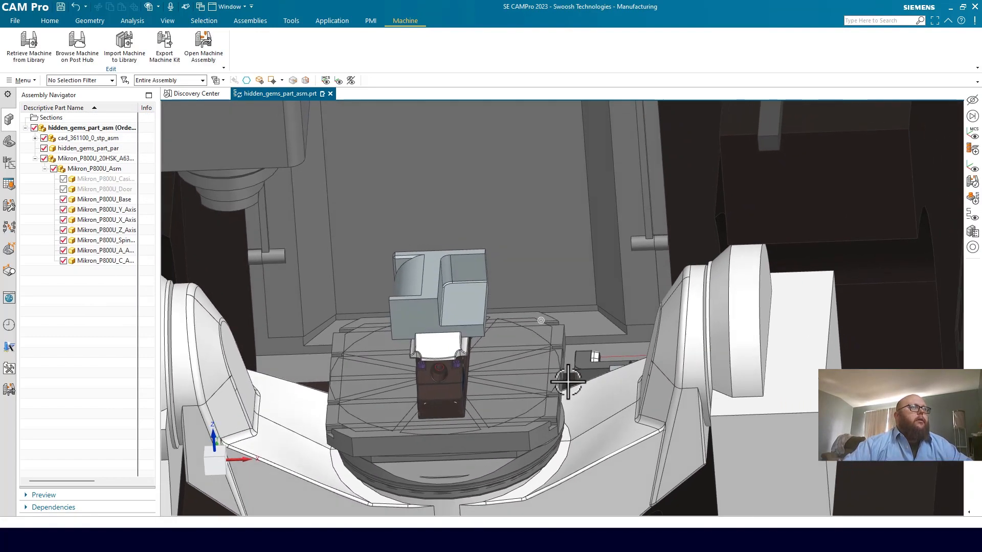
# Highlight the Mikron_P800U base, axis and spindle components one after another to identify them in the machine, and clear the selection.
pyautogui.click(121, 251)
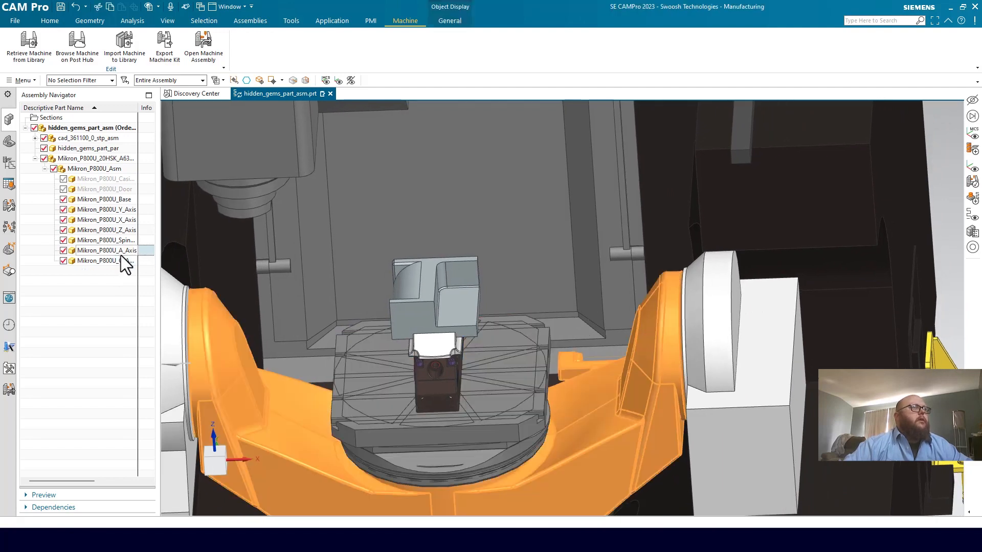
pyautogui.click(121, 199)
pyautogui.click(125, 210)
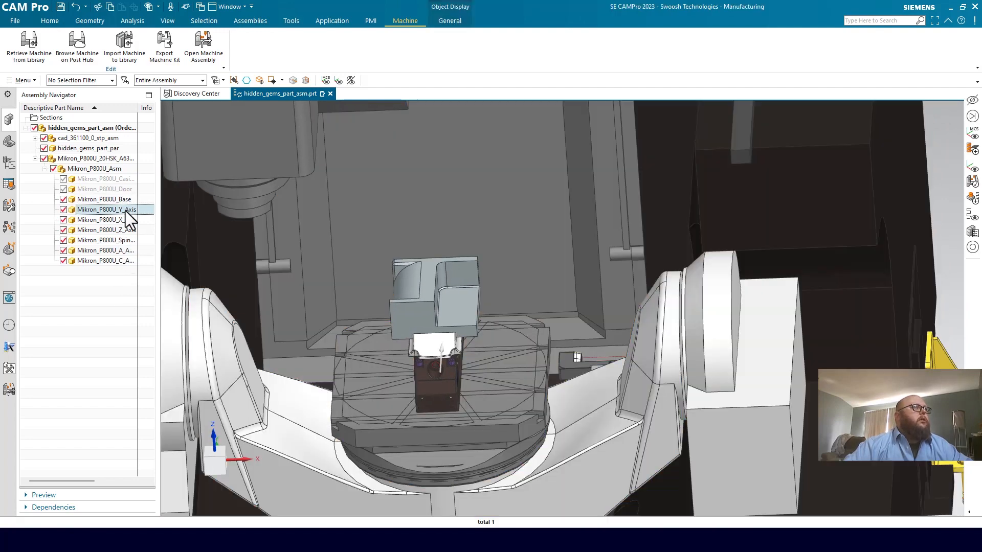
pyautogui.click(127, 221)
pyautogui.click(128, 231)
pyautogui.click(124, 240)
pyautogui.click(125, 250)
pyautogui.click(124, 260)
pyautogui.press('Escape')
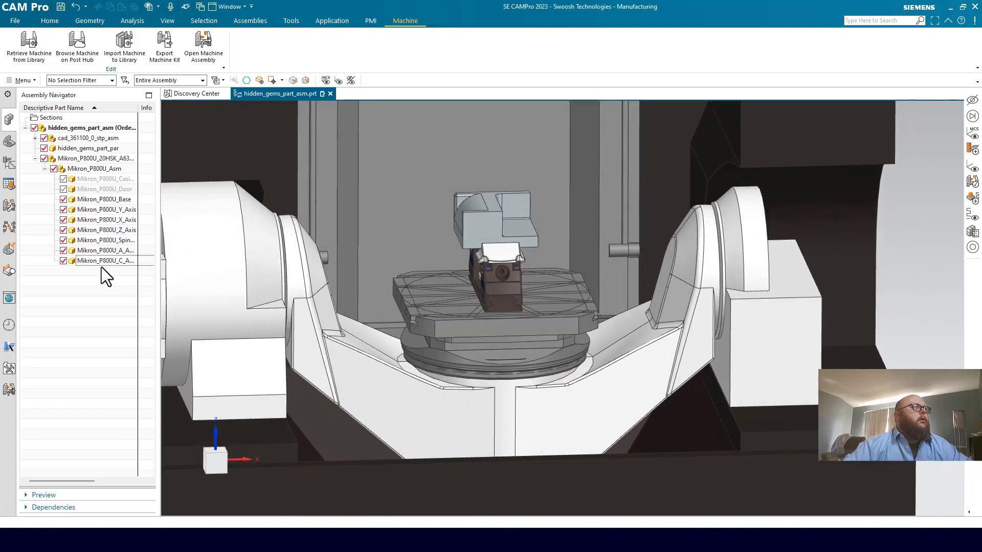
# Highlight the Mikron_P800U C-axis component to identify it in the machine, and clear the selection.
pyautogui.rightClick(97, 262)
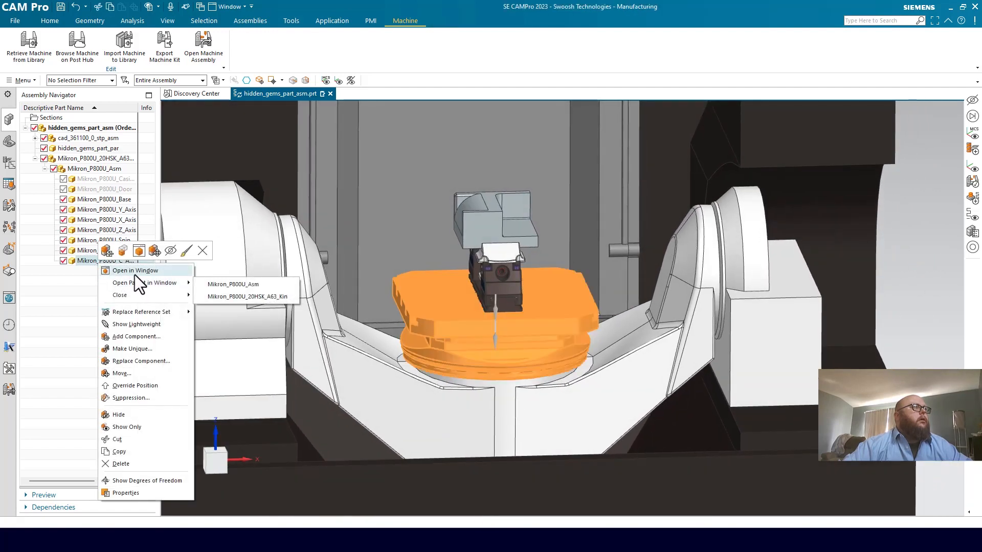
pyautogui.click(88, 264)
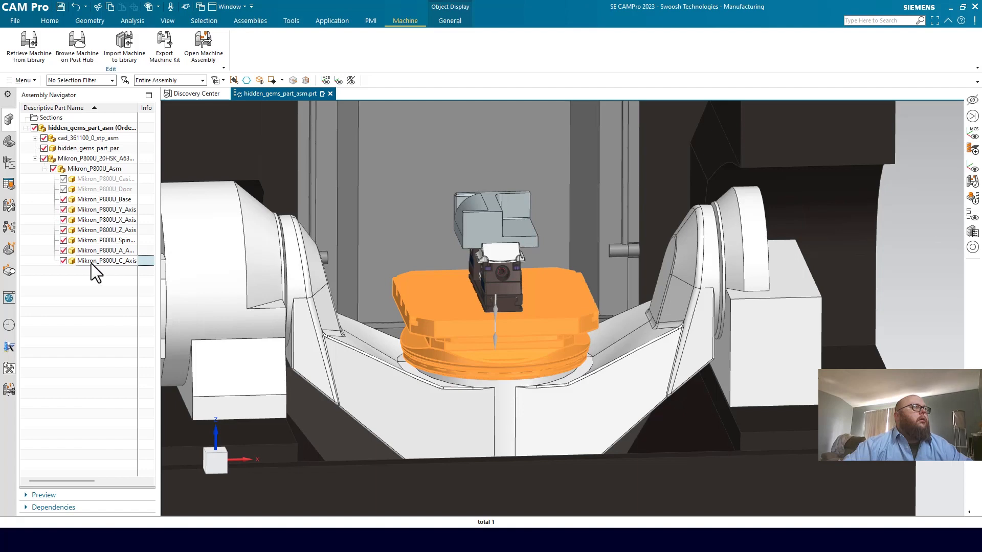
pyautogui.press('Escape')
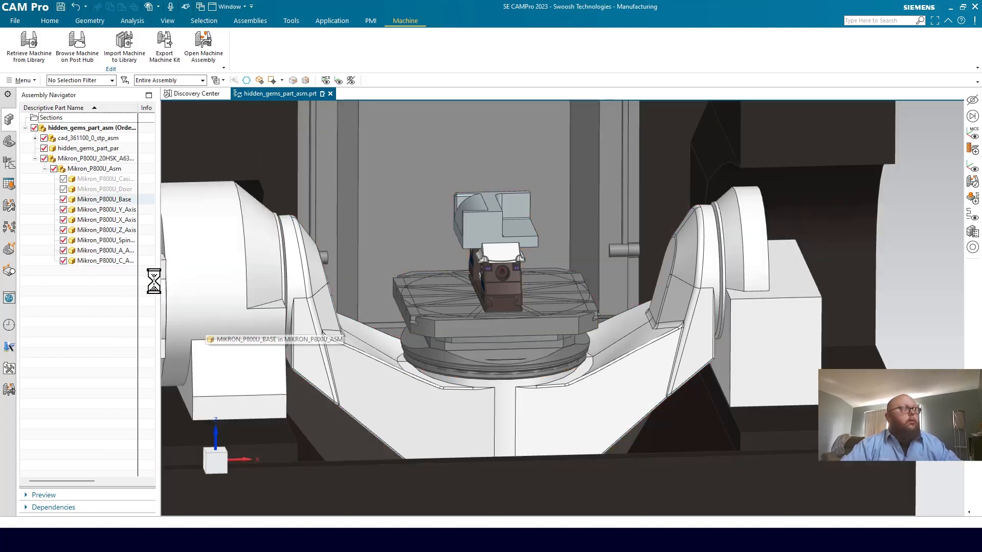
# Hide the slotted solid body on the machine's C-axis table, restricting the selection to solid bodies.
pyautogui.hotkey('ctrl', 'b')
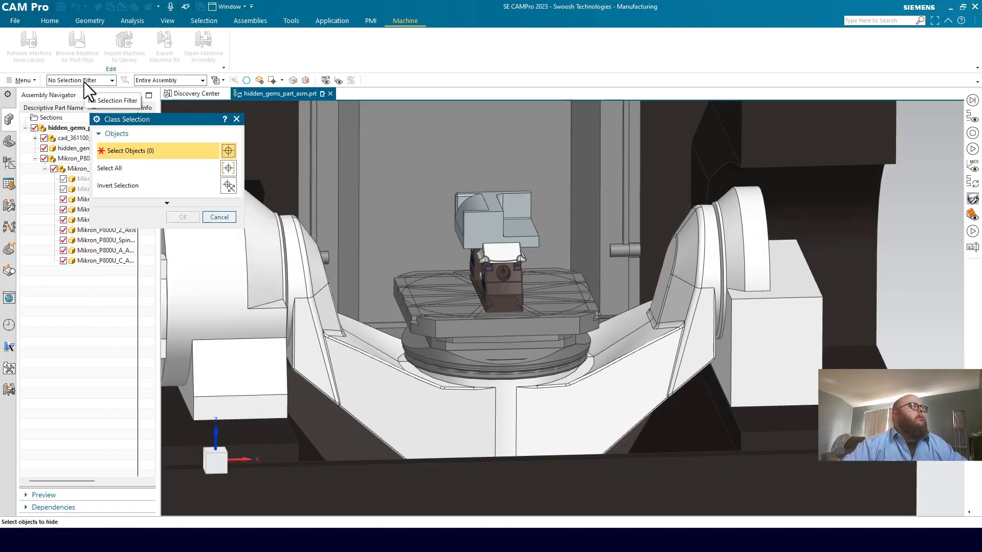
pyautogui.click(84, 82)
pyautogui.click(78, 161)
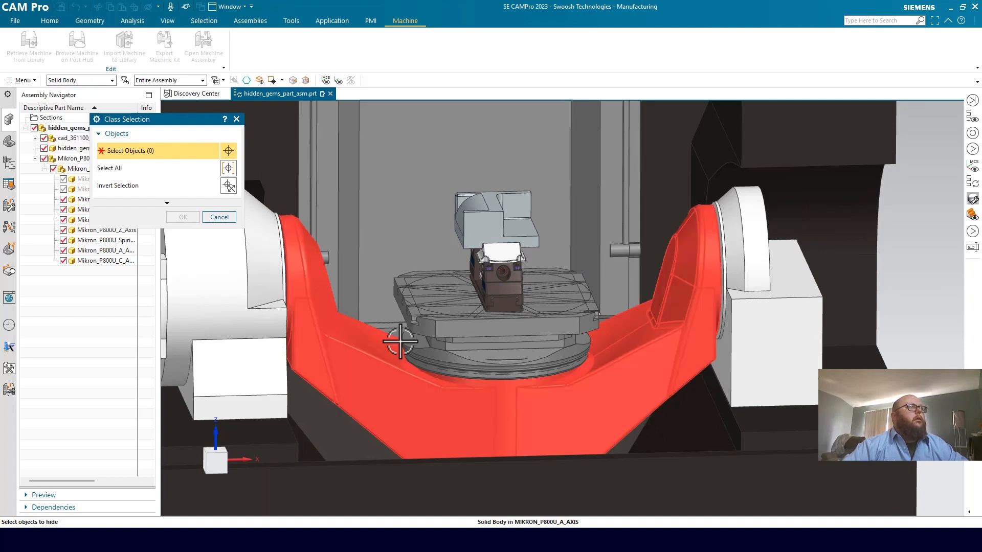
pyautogui.click(427, 314)
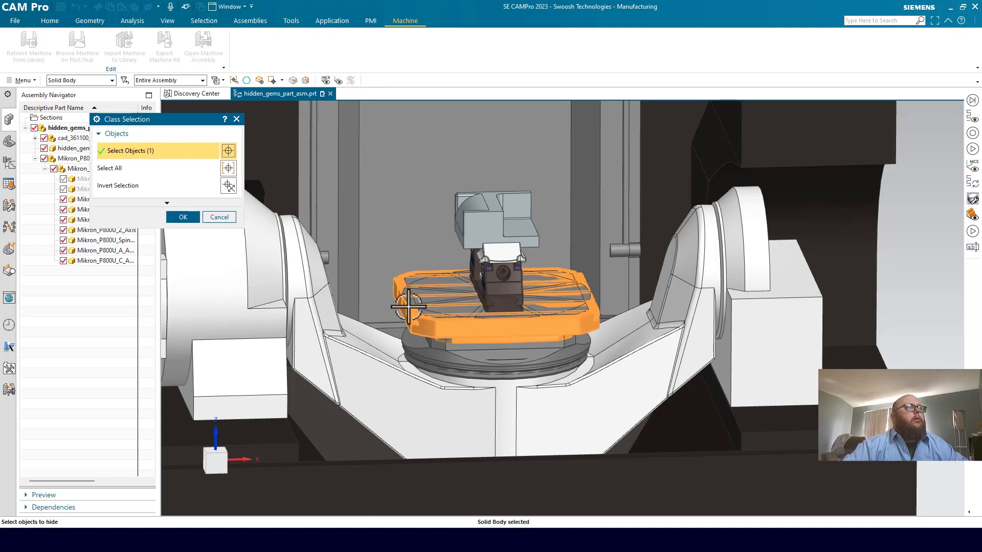
pyautogui.click(408, 302)
pyautogui.middleClick(408, 302)
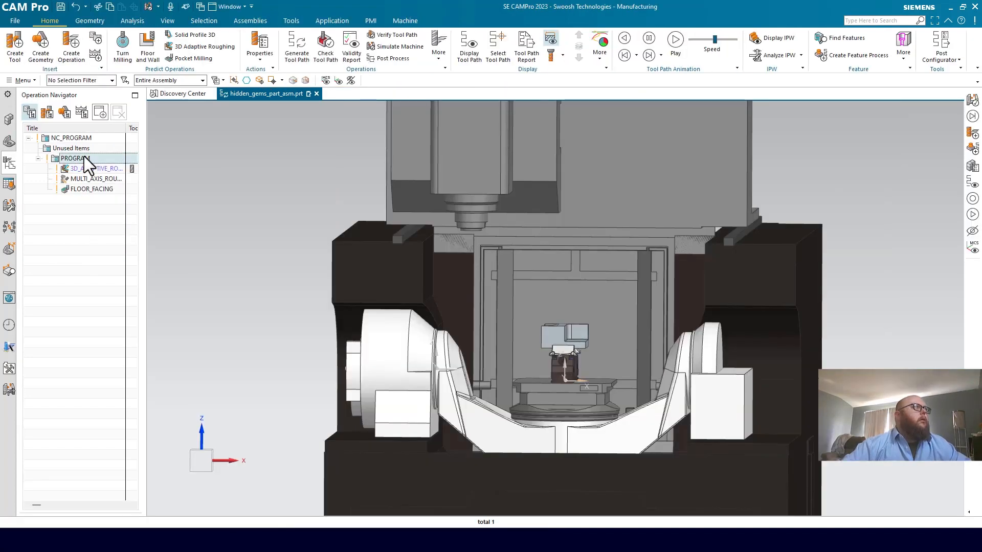
# Start the machine simulation for PROGRAM and enlarge its NC code display by collapsing the Status and Call Stack sections.
pyautogui.click(406, 50)
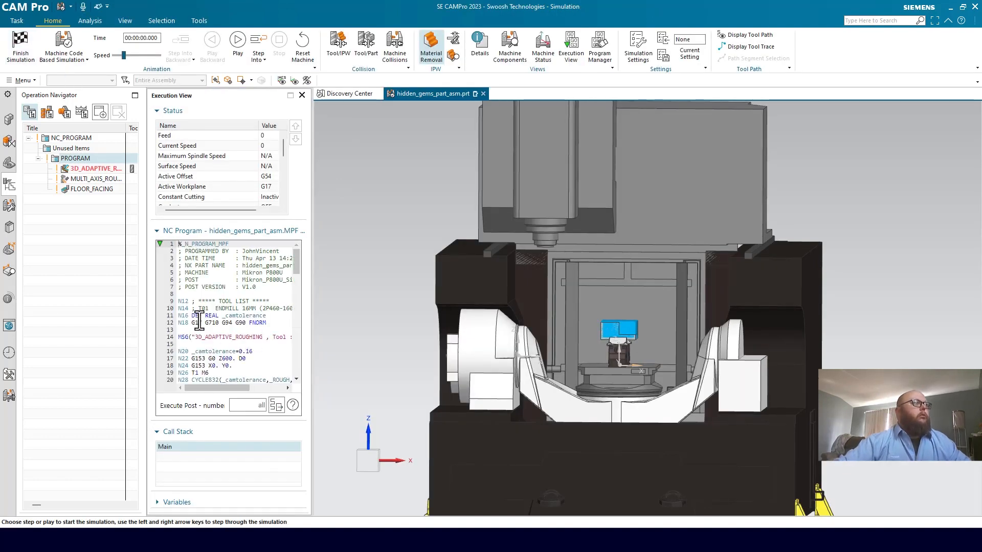
pyautogui.scroll(-3, 233, 327)
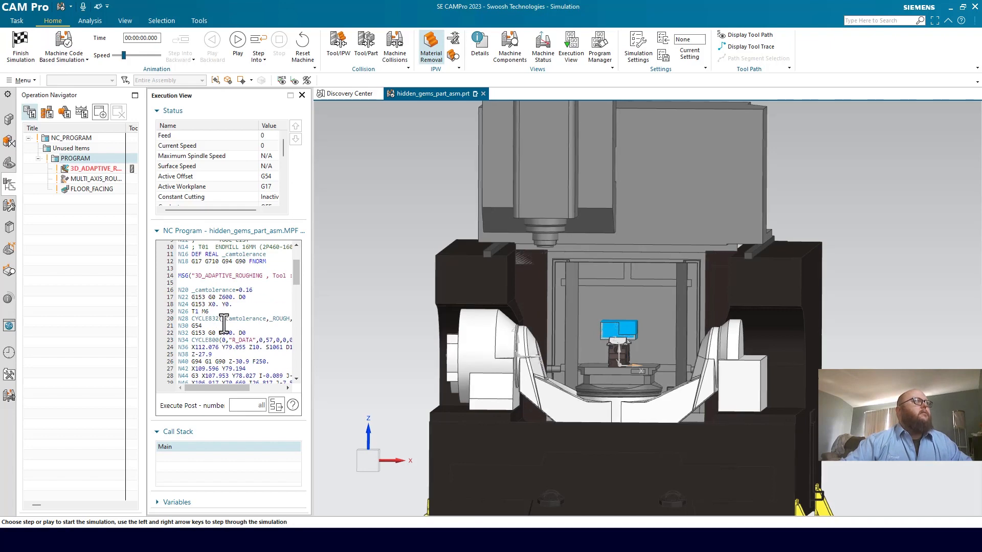
pyautogui.scroll(1, 224, 323)
pyautogui.scroll(1, 227, 303)
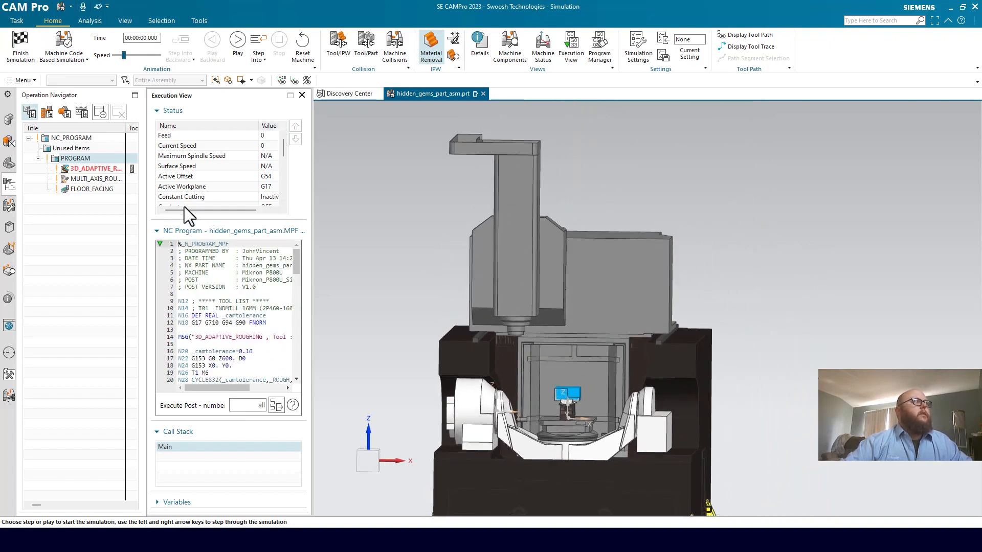
pyautogui.click(197, 110)
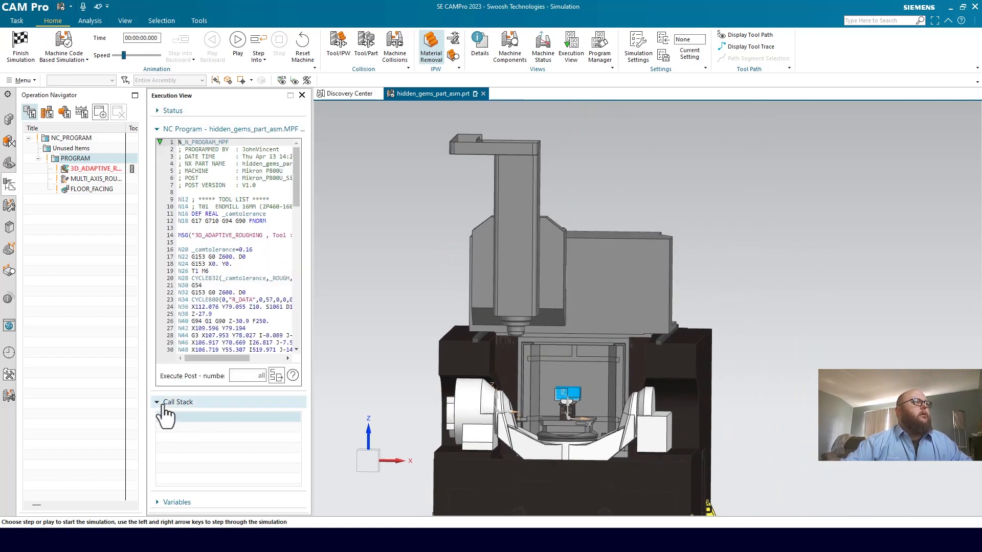
pyautogui.click(162, 405)
# Hide the coordinate axes displayed around the machine in the simulation.
pyautogui.moveTo(596, 384); pyautogui.dragTo(588, 409, button='middle')
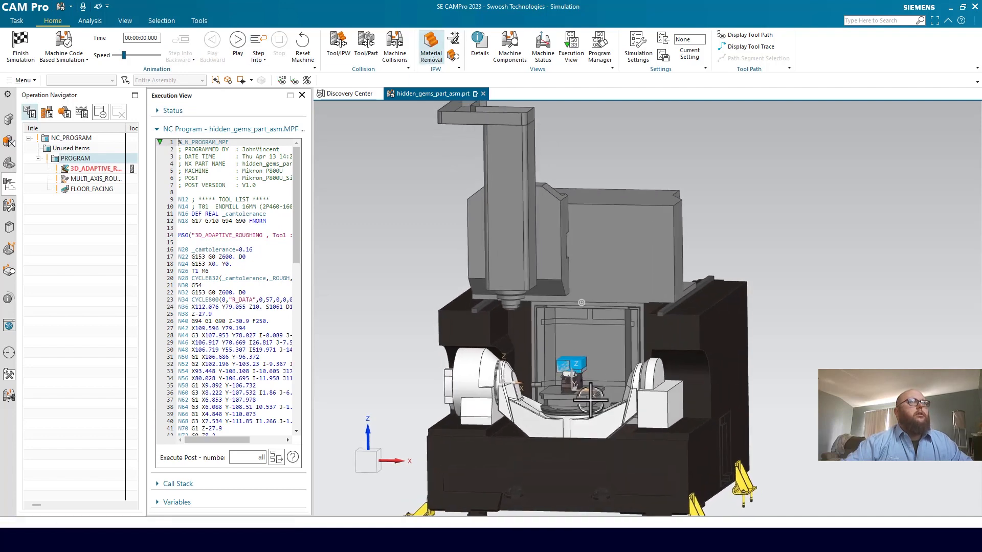
pyautogui.scroll(3, 589, 410)
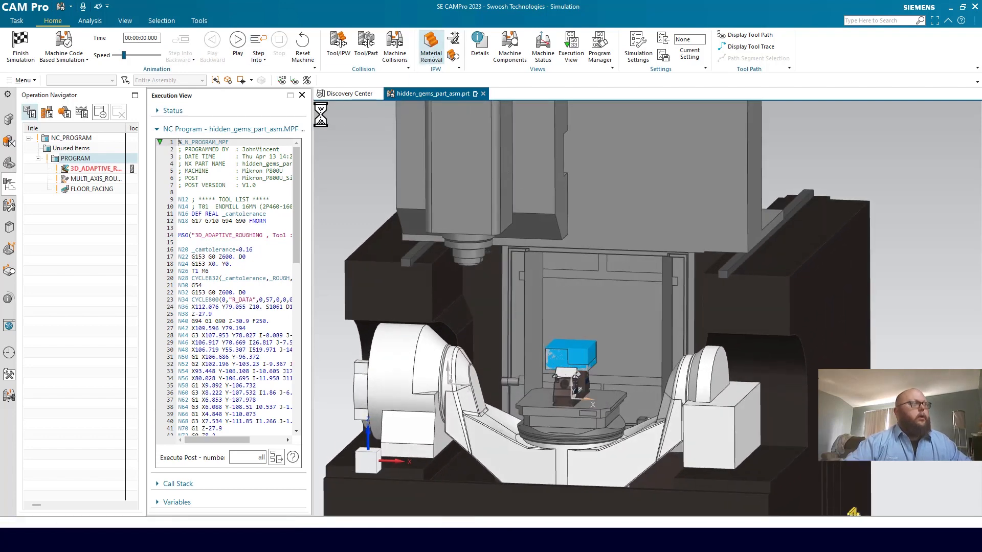
pyautogui.hotkey('ctrl', 'w')
pyautogui.click(241, 147)
pyautogui.middleClick(283, 184)
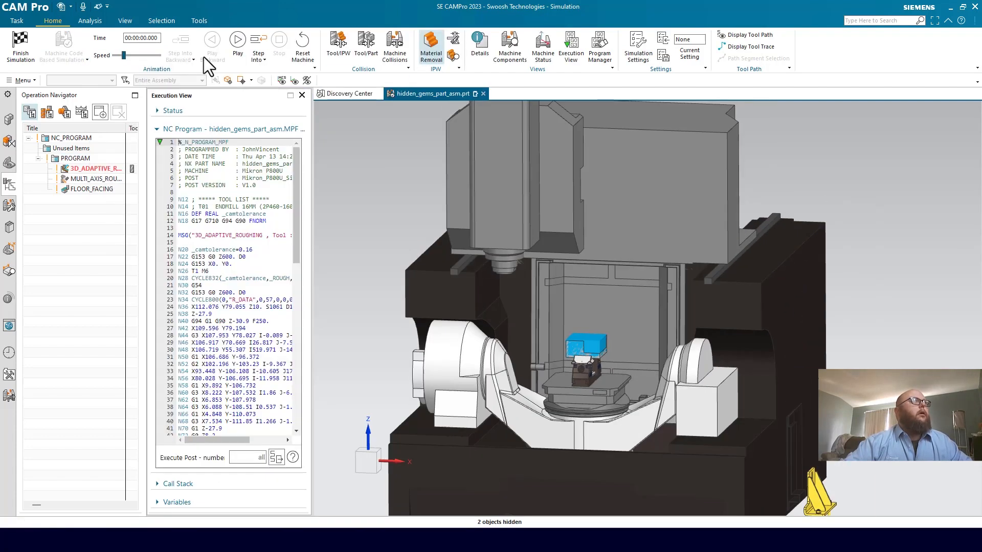
# Play the machine simulation of the adaptive roughing operation, raise the playback speed, and finish the simulation.
pyautogui.click(239, 44)
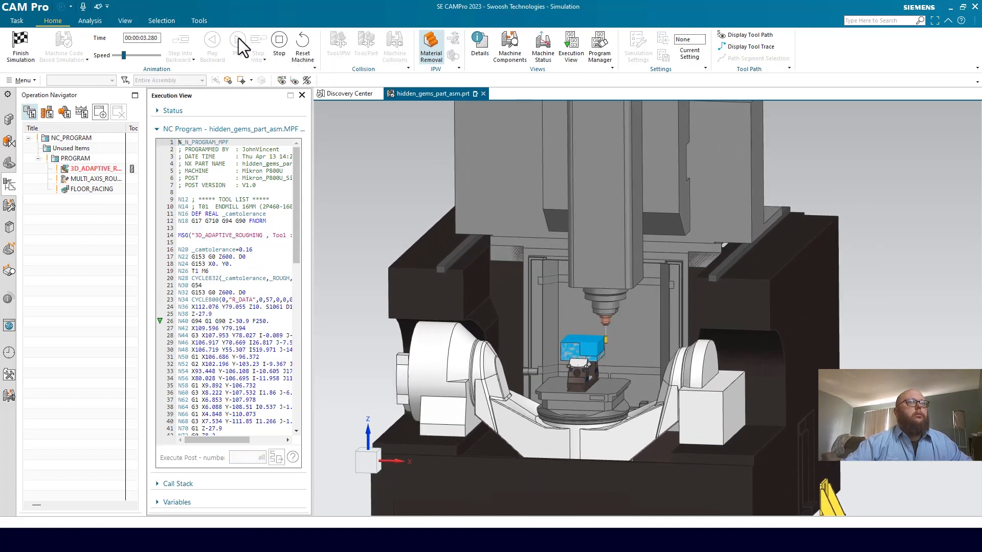
pyautogui.scroll(3, 558, 303)
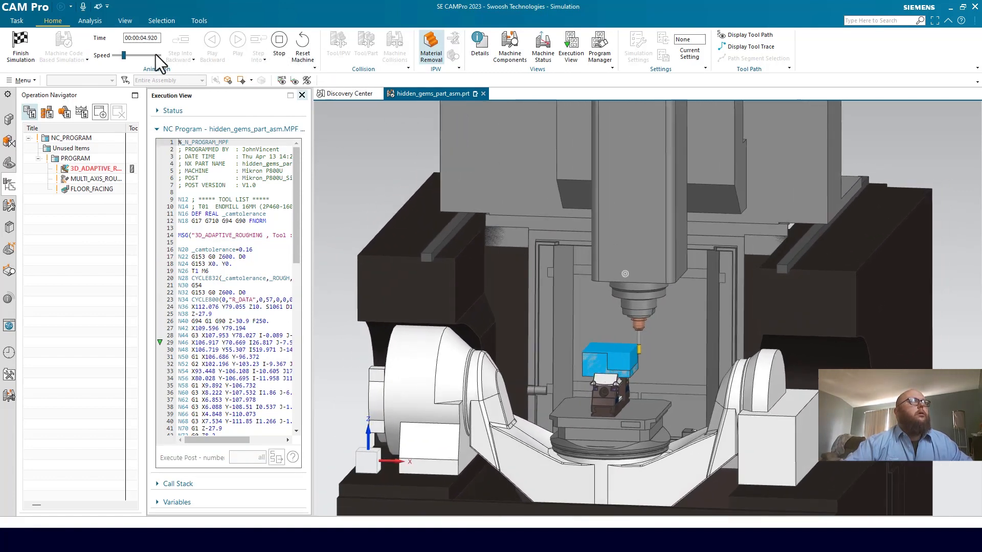
pyautogui.moveTo(123, 55); pyautogui.dragTo(148, 56)
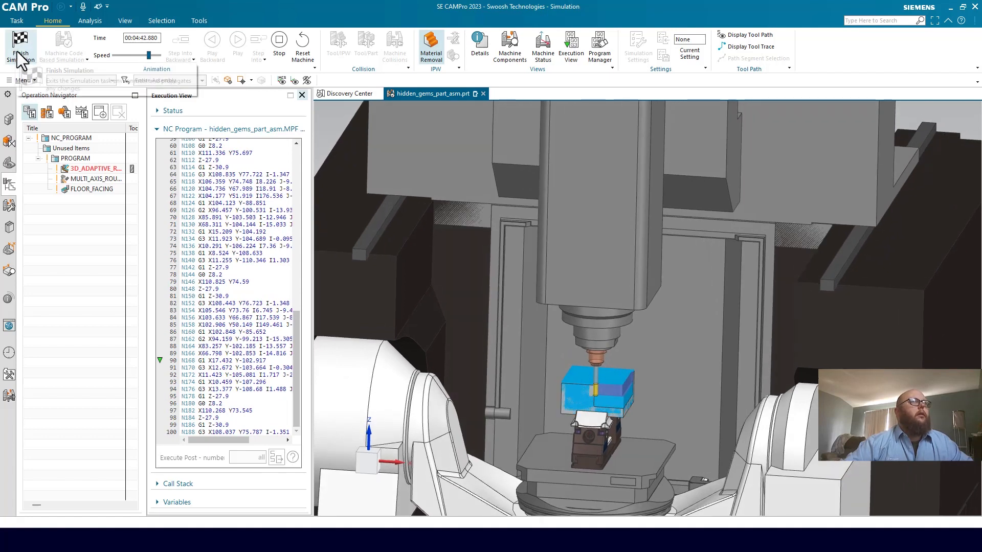
pyautogui.click(16, 51)
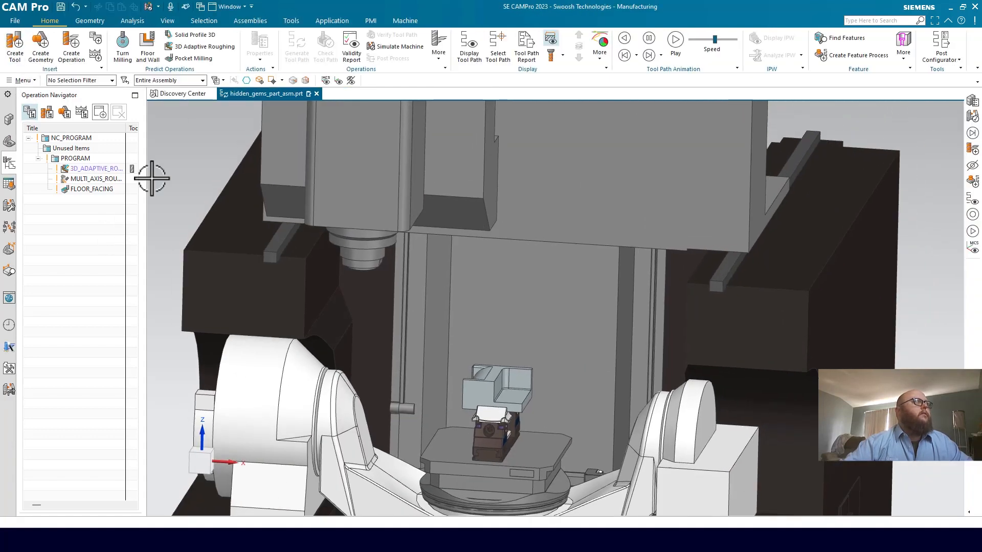
# Set the spindle speed to 8000 rpm and the cut feed rate to 4000 mmpm for both the 3D adaptive and multi-axis roughing operations.
pyautogui.moveTo(197, 158); pyautogui.dragTo(265, 166)
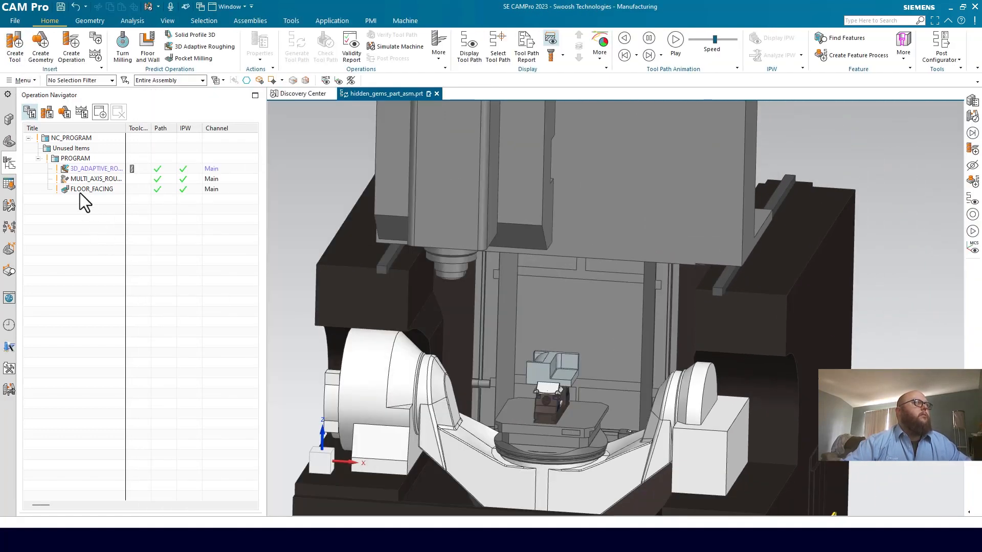
pyautogui.click(75, 169)
pyautogui.keyDown('ctrl'); pyautogui.click(111, 177); pyautogui.keyUp('ctrl')
pyautogui.rightClick(106, 177)
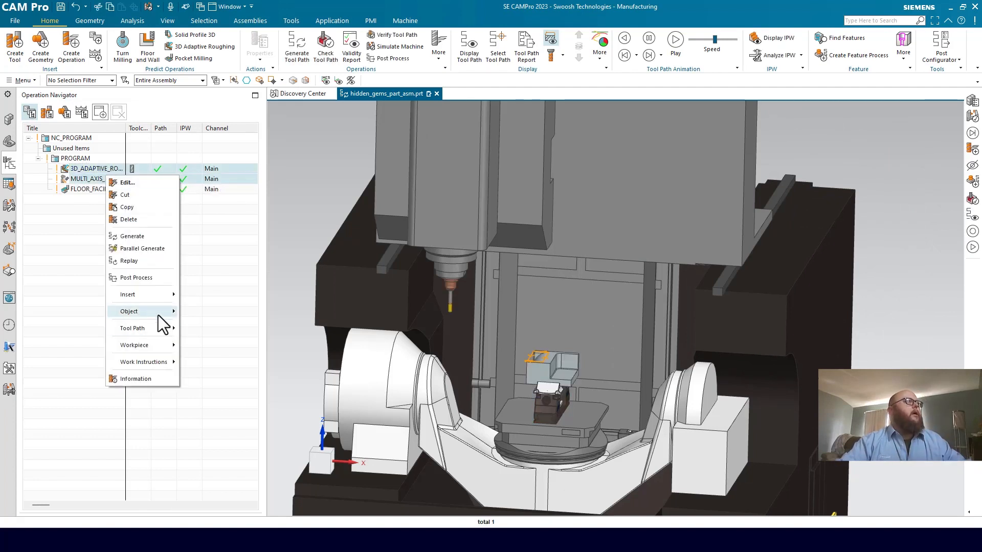
pyautogui.moveTo(158, 314)
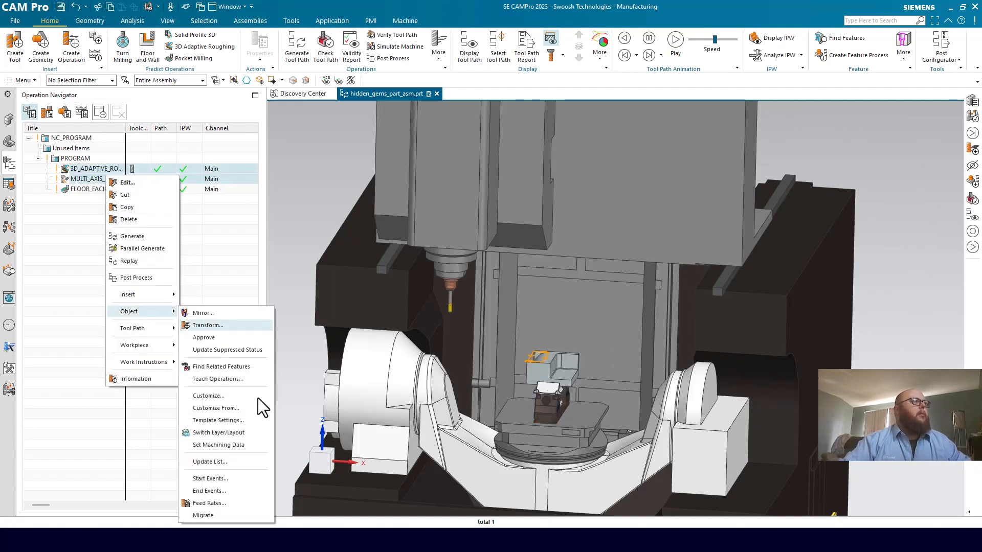
pyautogui.click(219, 502)
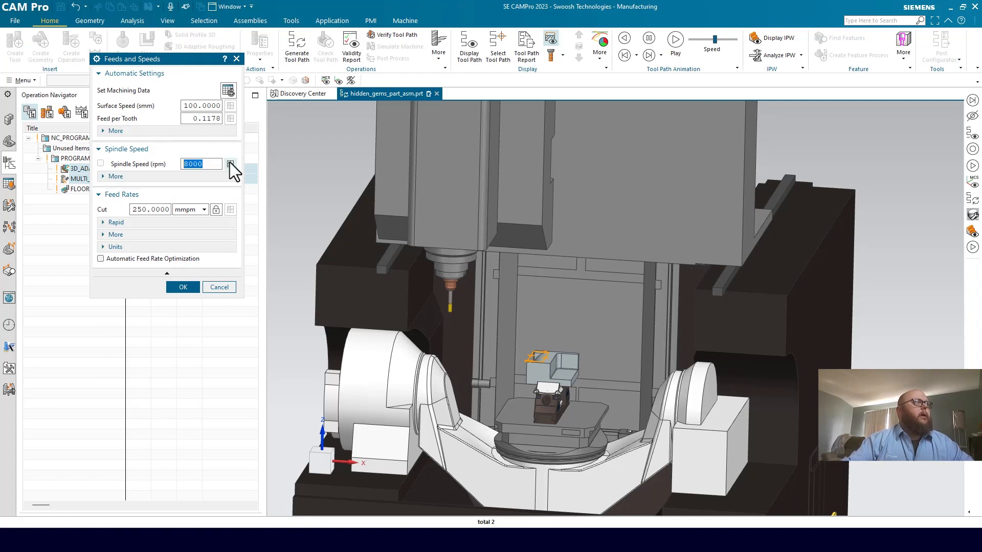
pyautogui.doubleClick(156, 208)
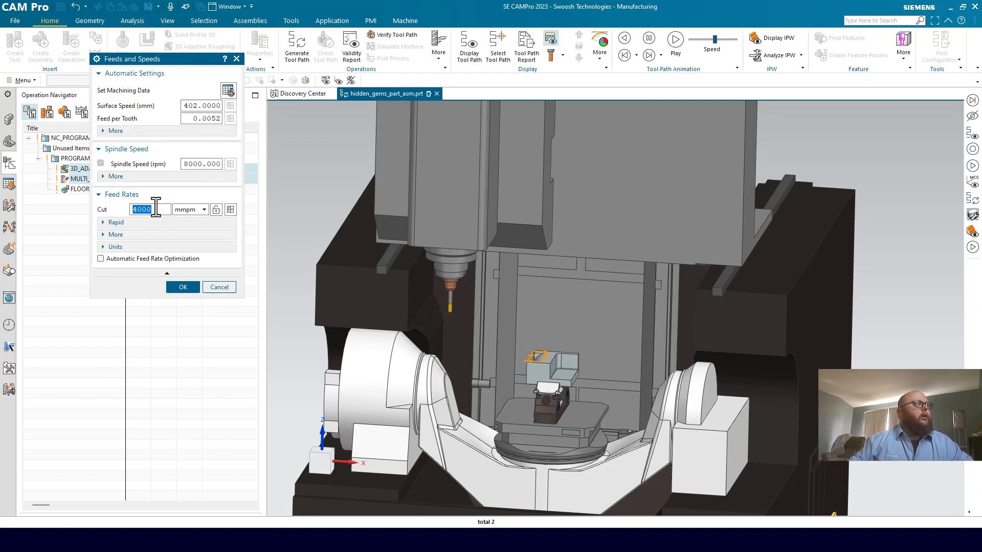
pyautogui.click(185, 284)
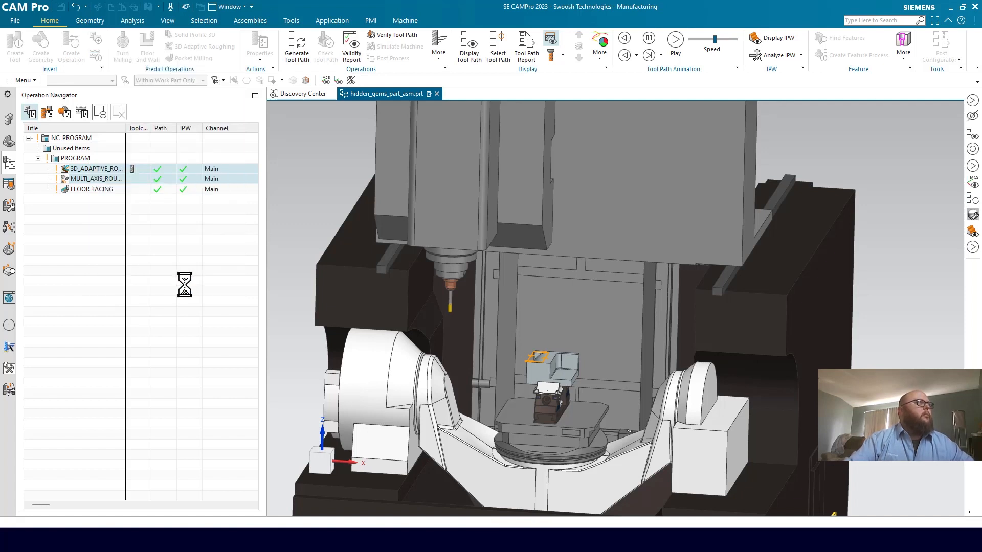
# Set the FLOOR_FACING operation's spindle speed to 6000 rpm and its cut feed rate to 2000 mmpm.
pyautogui.rightClick(100, 194)
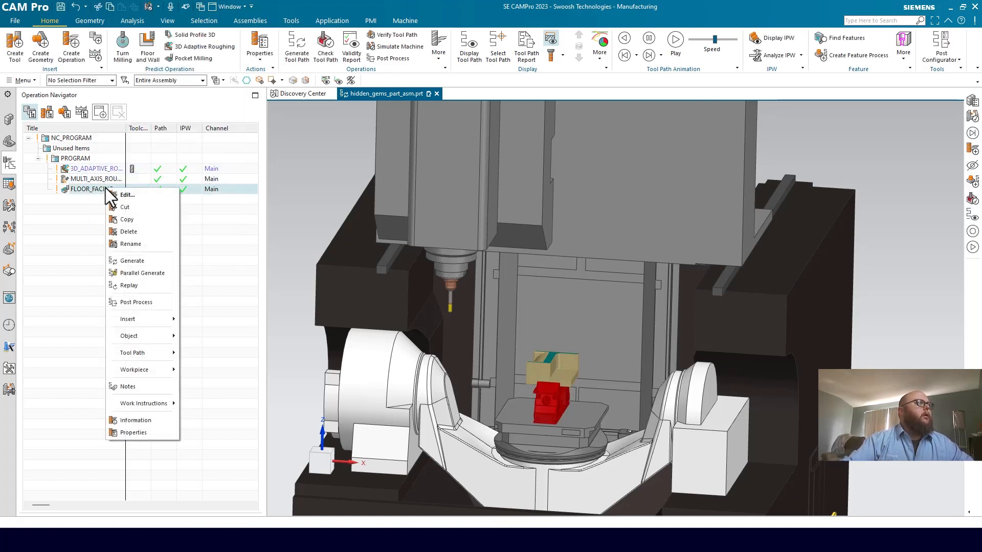
pyautogui.moveTo(159, 345)
pyautogui.click(207, 499)
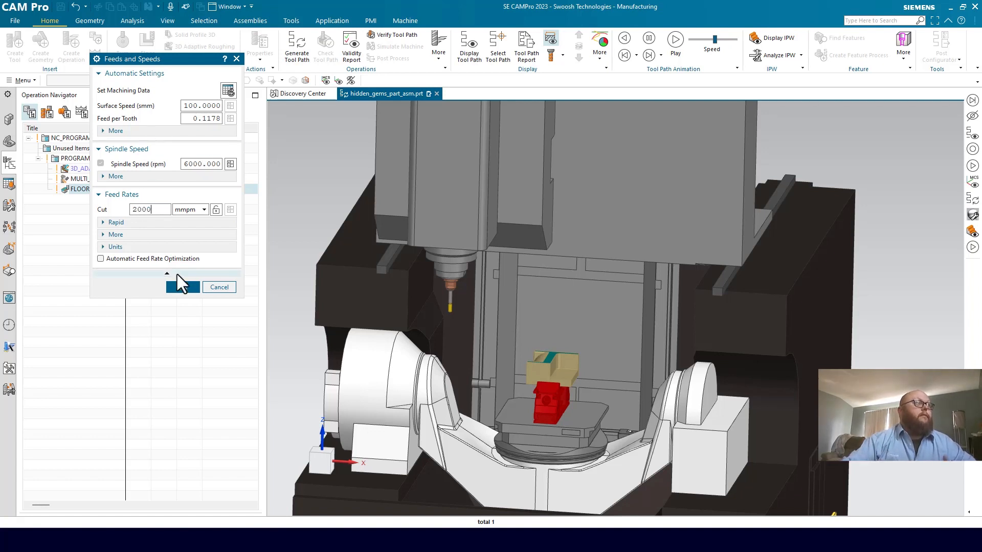
pyautogui.click(180, 287)
# Open PROGRAM in the machine simulation with the navigator narrowed, and play the toolpaths with the part in close view.
pyautogui.click(91, 157)
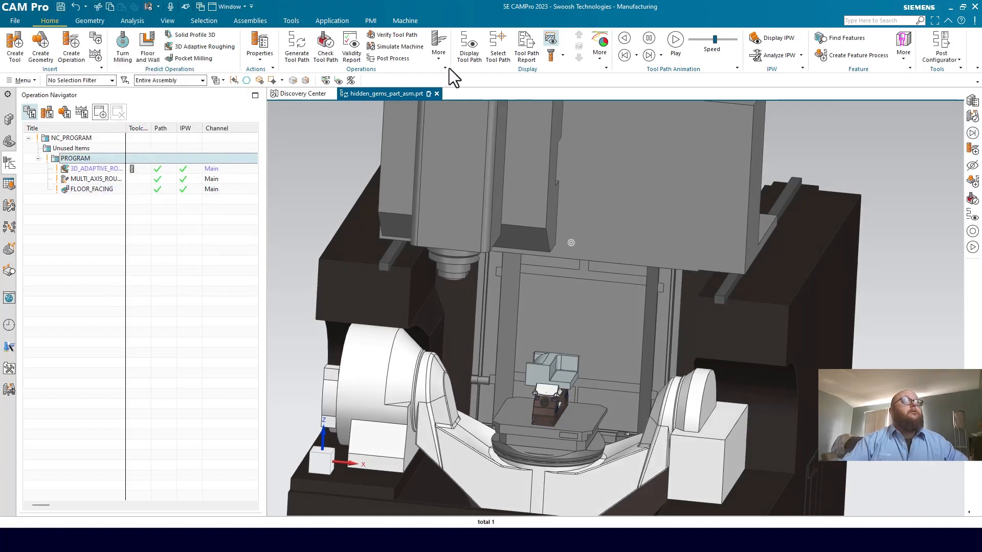
pyautogui.click(395, 49)
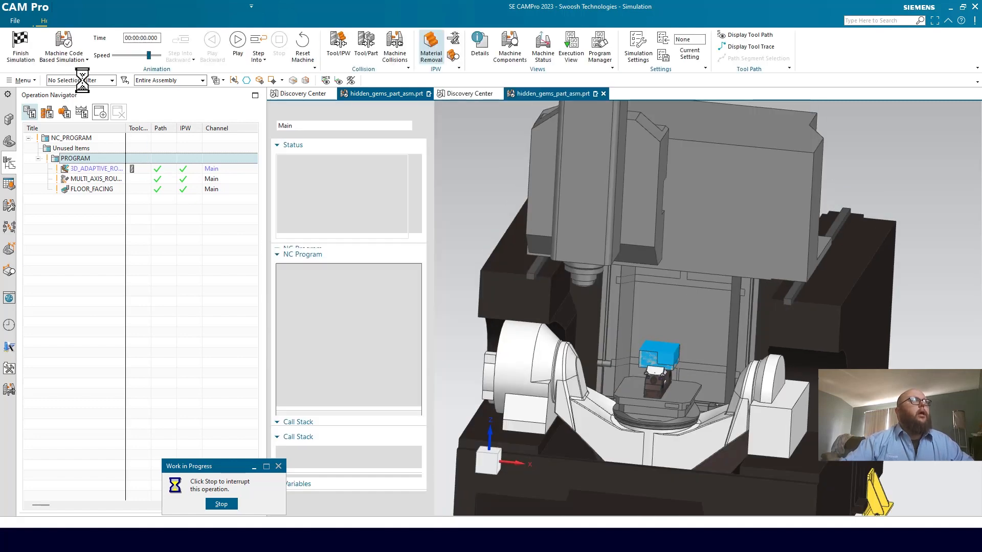
pyautogui.moveTo(263, 161); pyautogui.dragTo(114, 161)
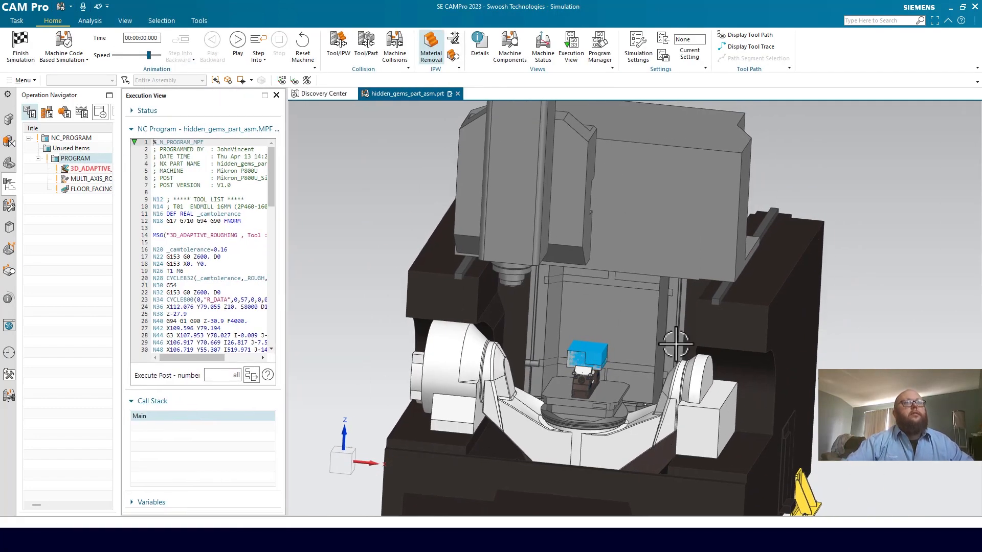
pyautogui.scroll(3, 620, 171)
pyautogui.click(236, 41)
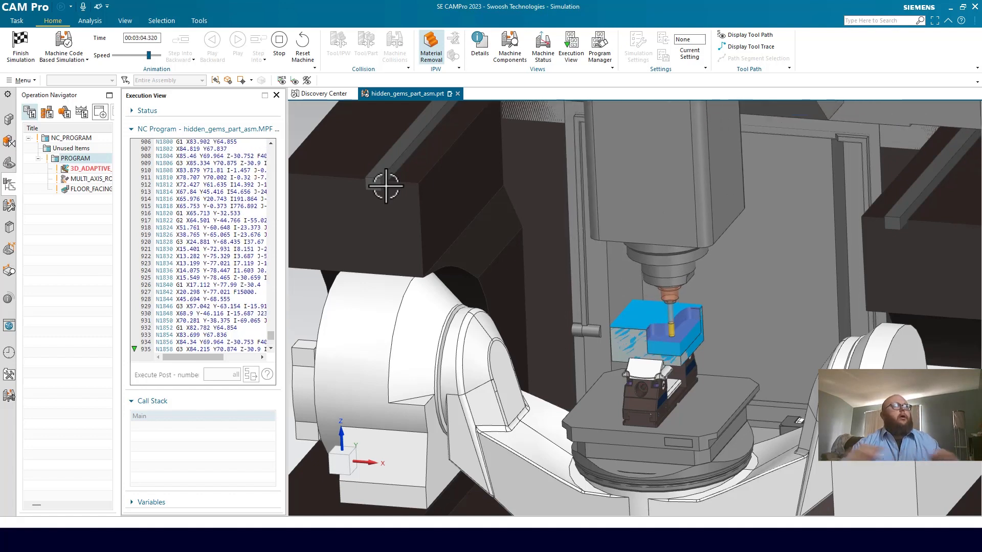
# Watch the adaptive and multi-axis roughing at varying playback speeds, and finish the simulation.
pyautogui.click(159, 57)
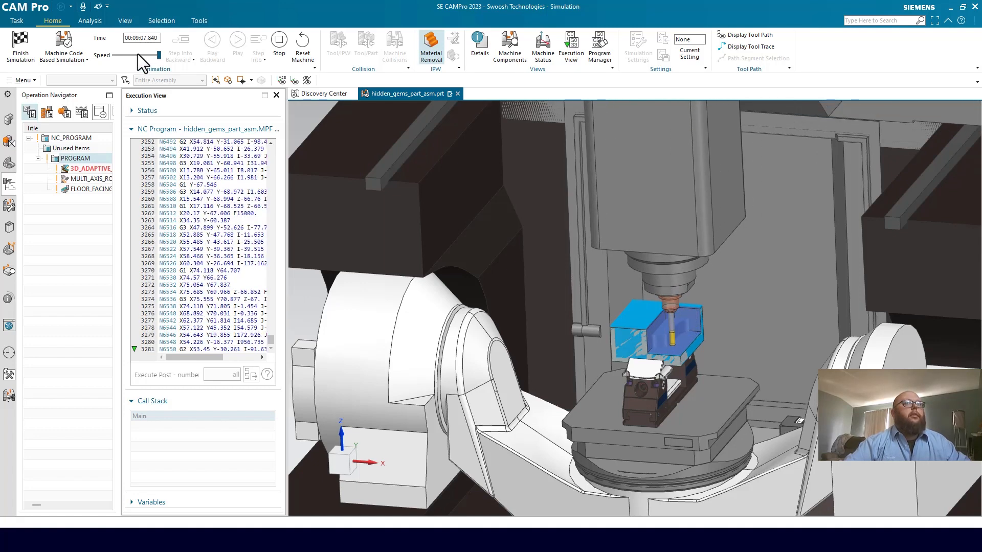
pyautogui.moveTo(135, 55); pyautogui.dragTo(149, 55)
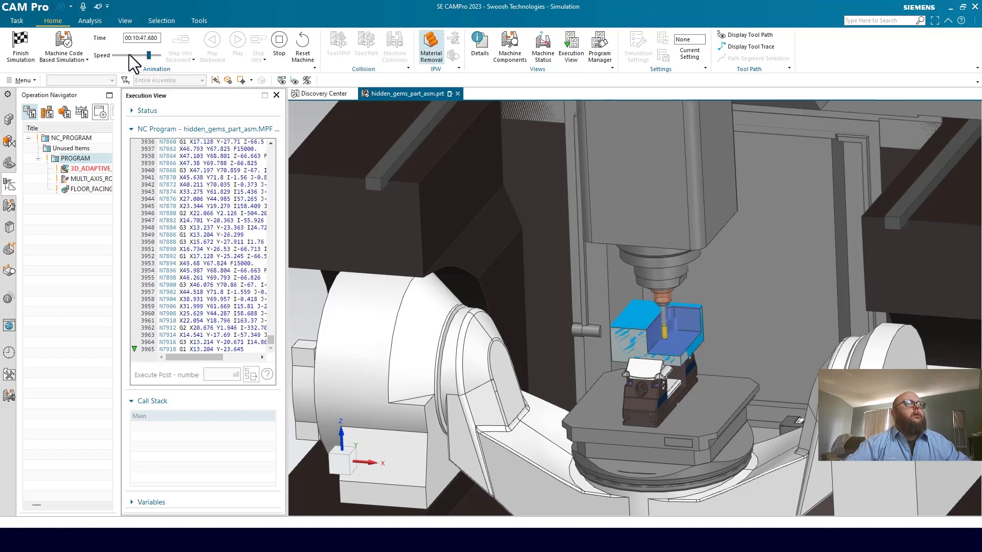
pyautogui.moveTo(129, 55); pyautogui.dragTo(136, 57)
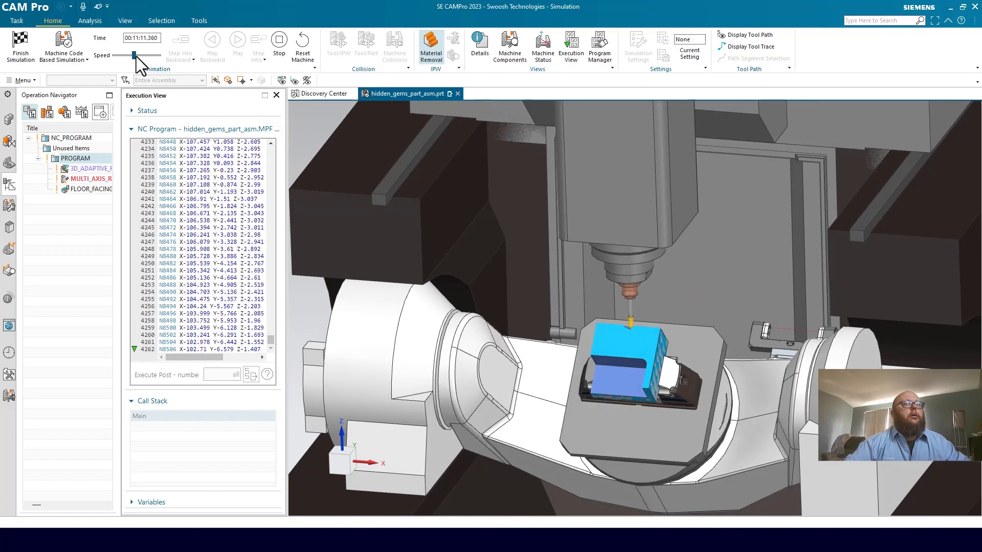
pyautogui.moveTo(139, 56); pyautogui.dragTo(144, 55)
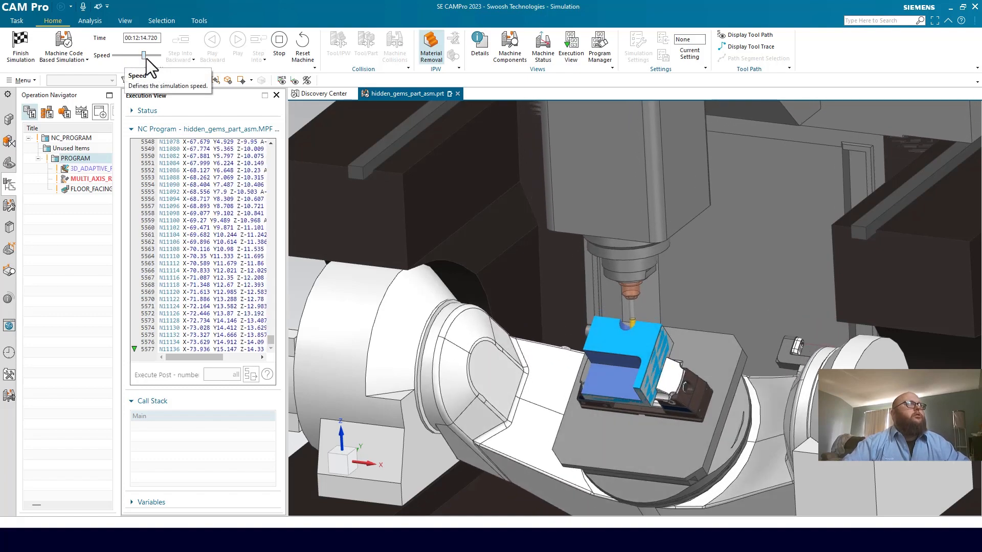
pyautogui.moveTo(144, 57); pyautogui.dragTo(149, 57)
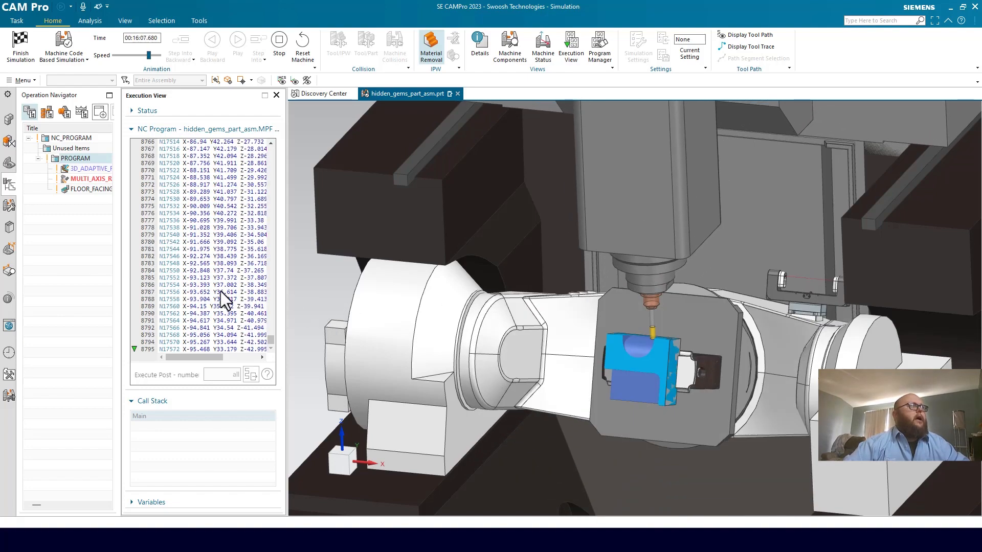
pyautogui.click(35, 49)
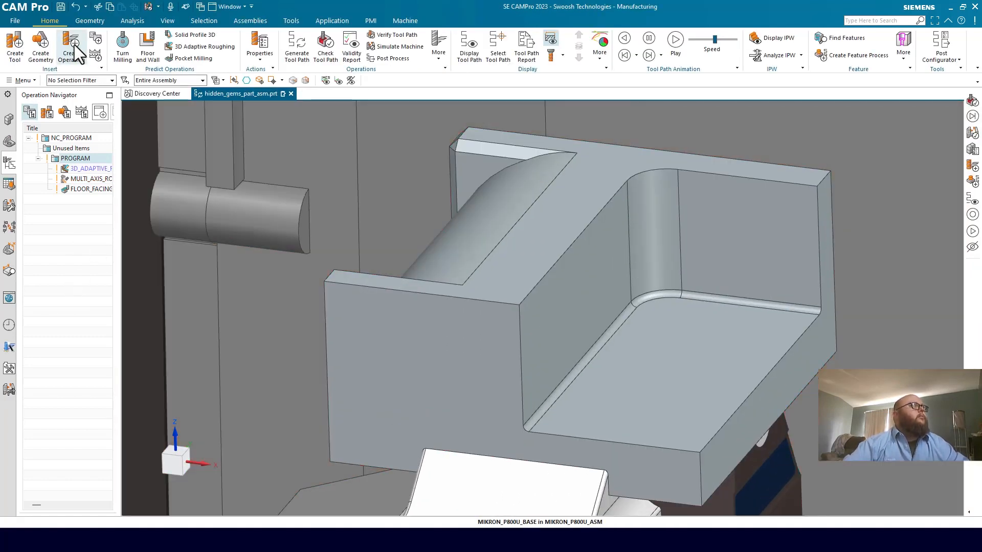
# Create a mill_planar tangent barrel milling tool named TANGENT_BARREL on the Mikron machine.
pyautogui.click(72, 50)
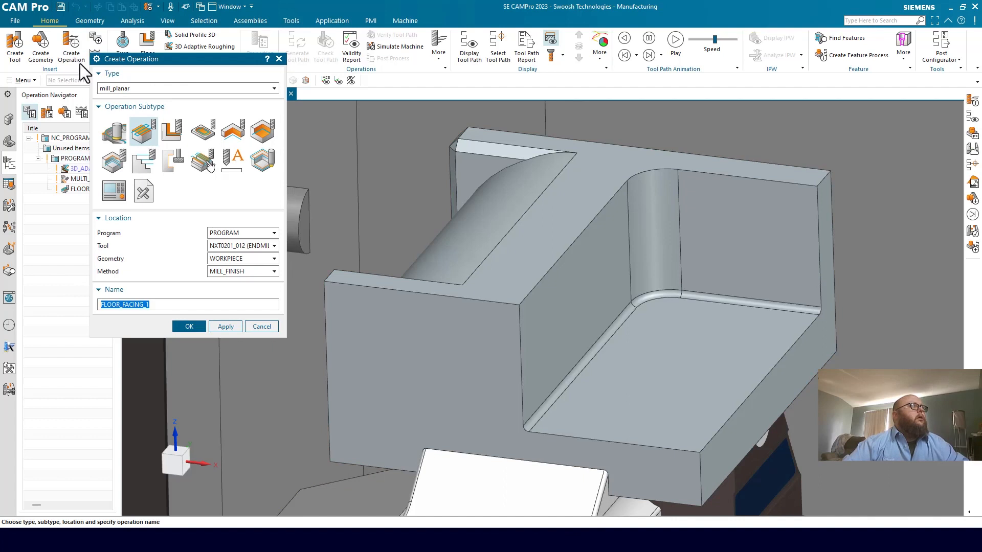
pyautogui.click(15, 49)
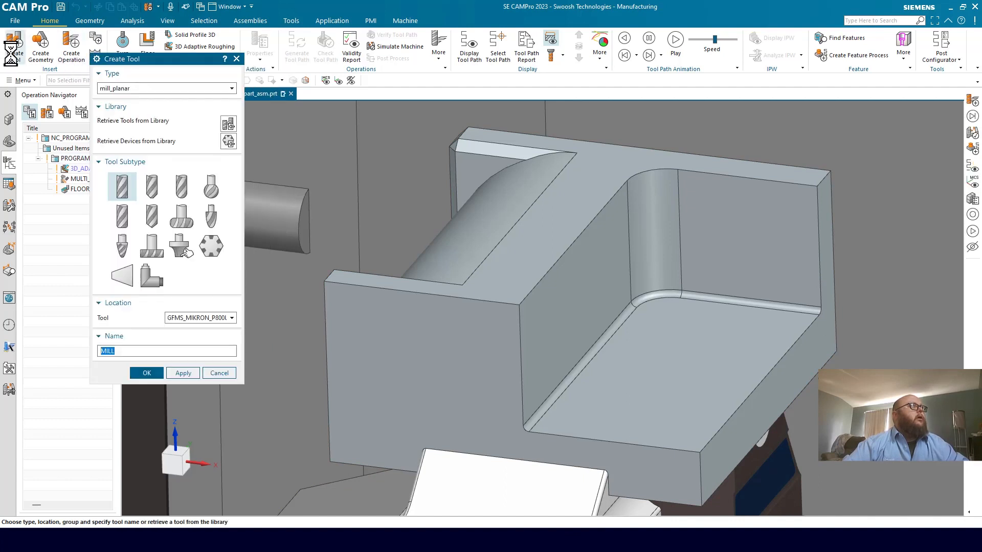
pyautogui.click(209, 217)
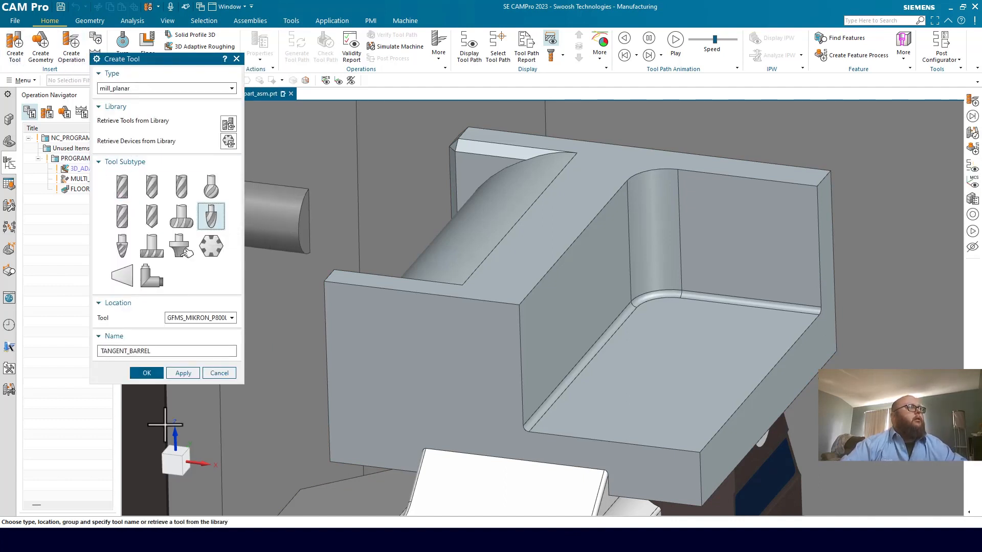
pyautogui.click(146, 373)
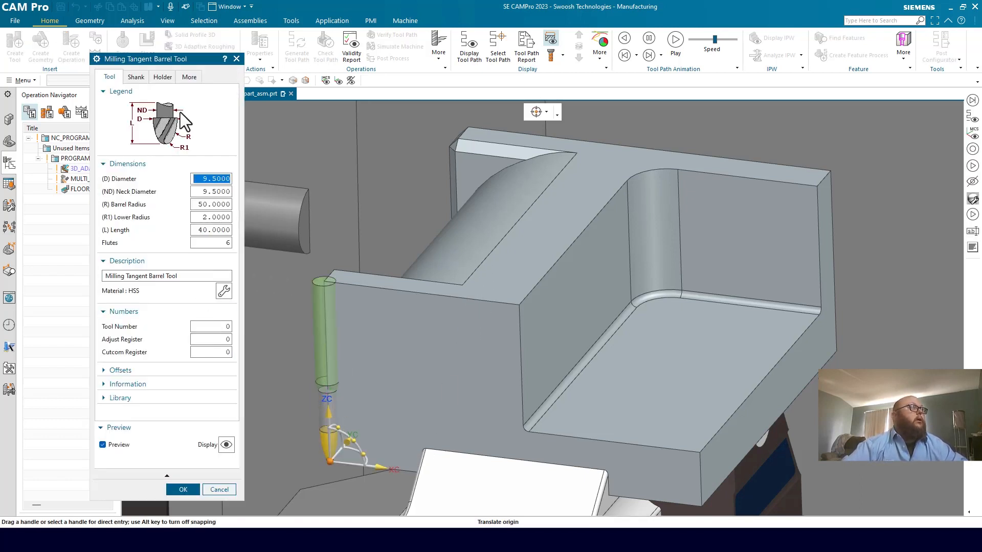
# Retrieve the large compression holder HLD001_00011 from the Milling_Drilling library class for the tangent barrel tool.
pyautogui.click(163, 77)
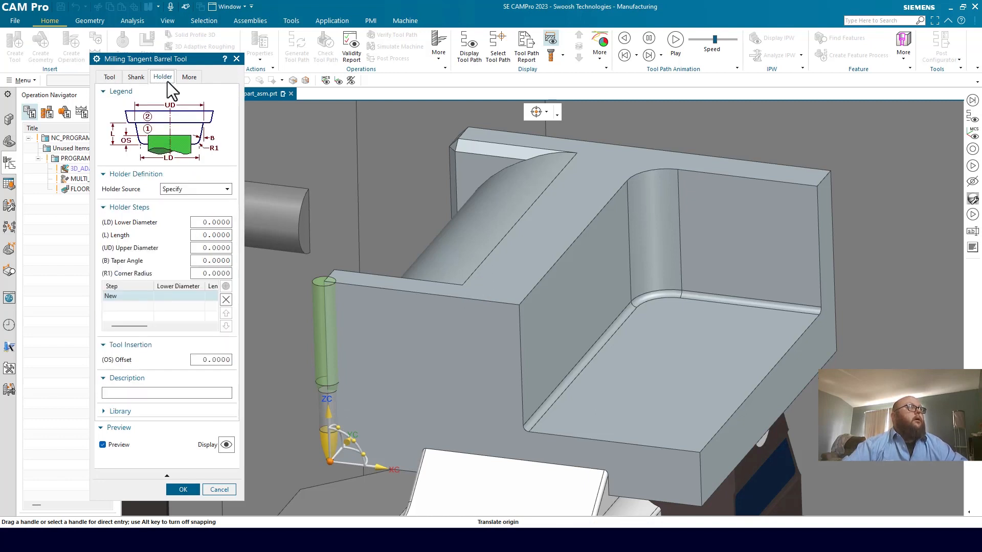
pyautogui.click(169, 411)
pyautogui.click(223, 415)
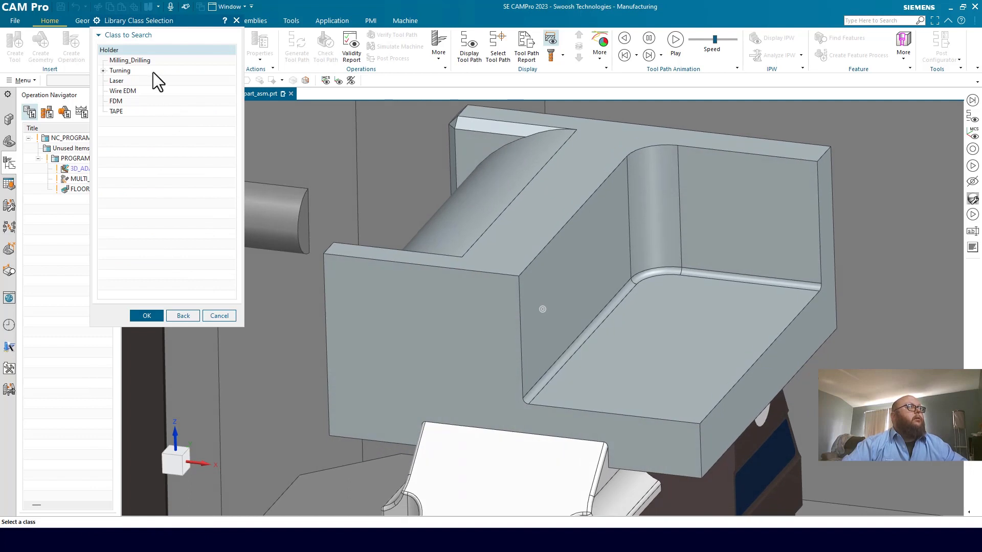
pyautogui.doubleClick(149, 60)
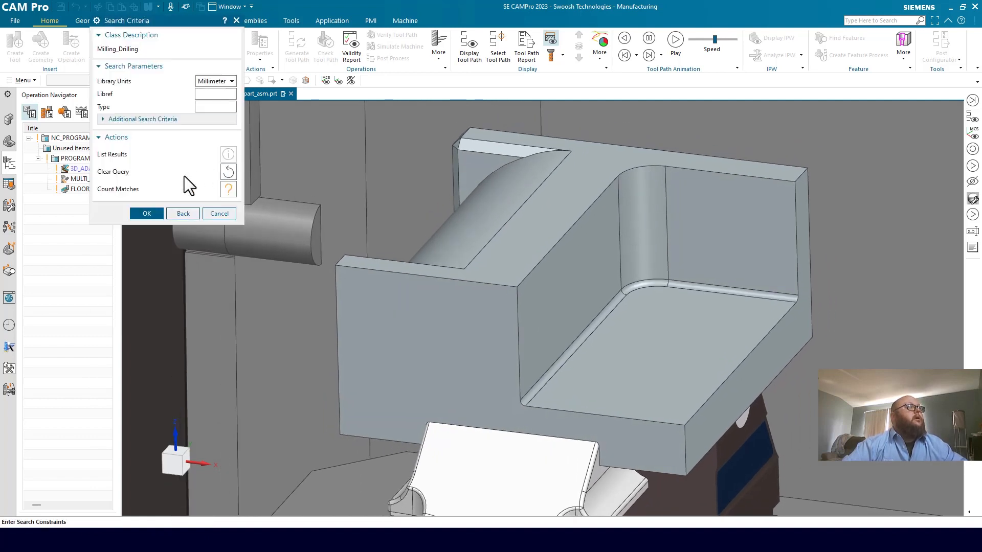
pyautogui.click(154, 213)
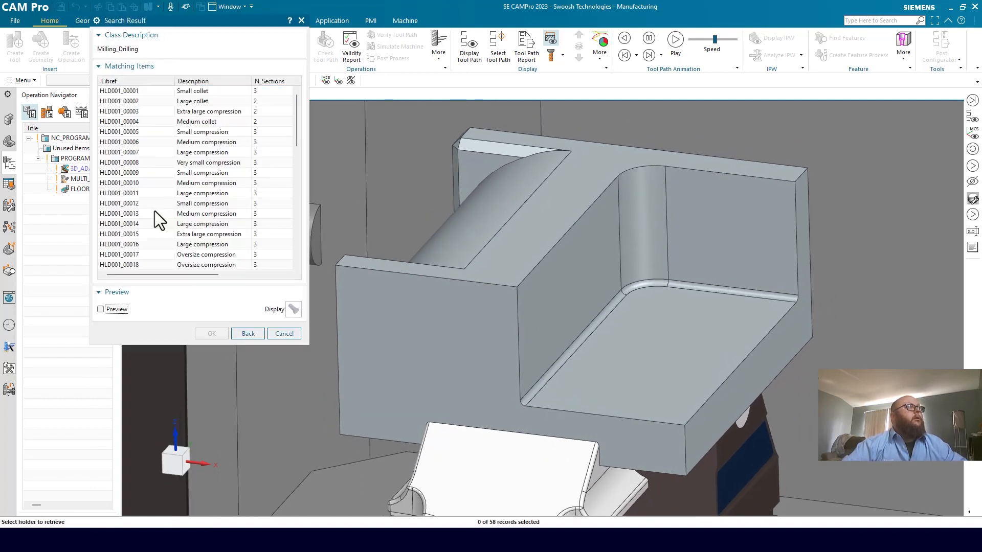
pyautogui.click(196, 194)
pyautogui.click(294, 310)
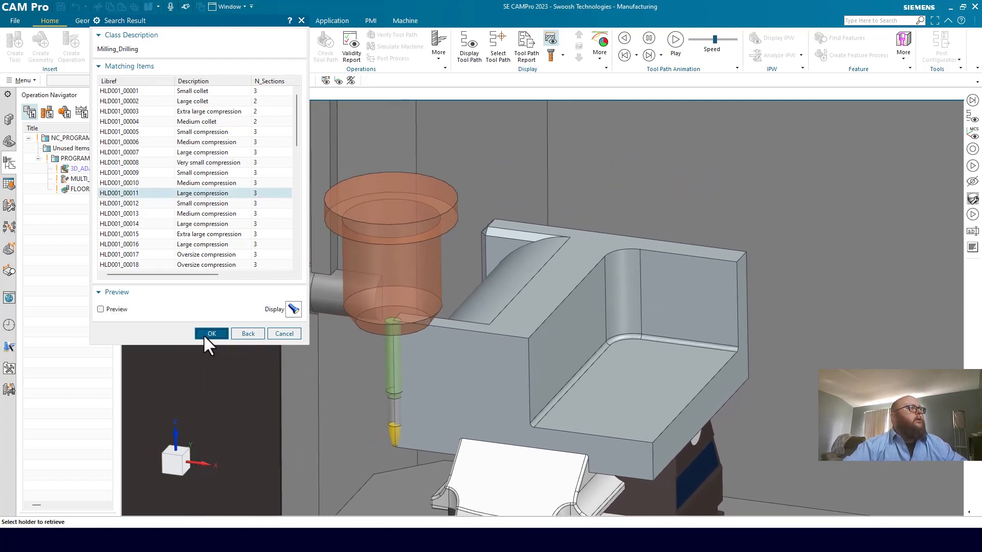
pyautogui.click(205, 334)
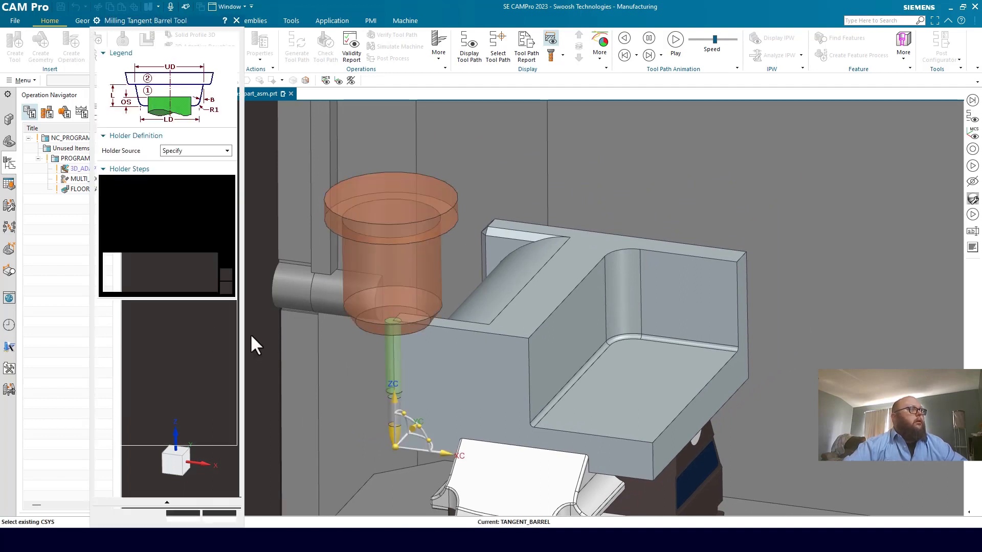
# Set the tangent barrel tool's holder insertion offset to 25 and finish the tool definition.
pyautogui.doubleClick(229, 320)
pyautogui.write('25')
pyautogui.press('Return')
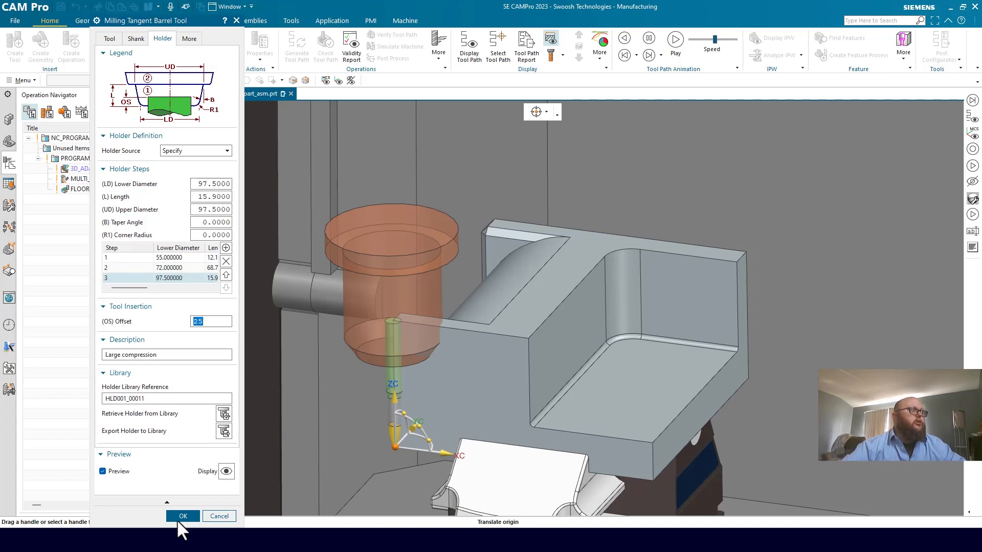
pyautogui.click(177, 517)
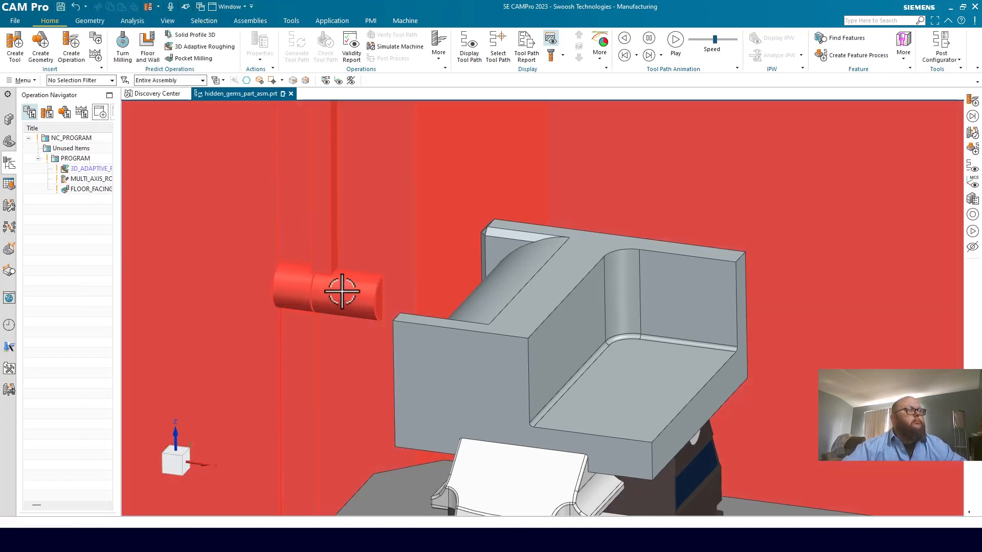
# Create a mill_multi-axis Variable Contour operation in PROGRAM with the TANGENT_BARREL tool, WORKPIECE geometry and MILL_FINISH method.
pyautogui.scroll(-5, 344, 291)
pyautogui.click(71, 47)
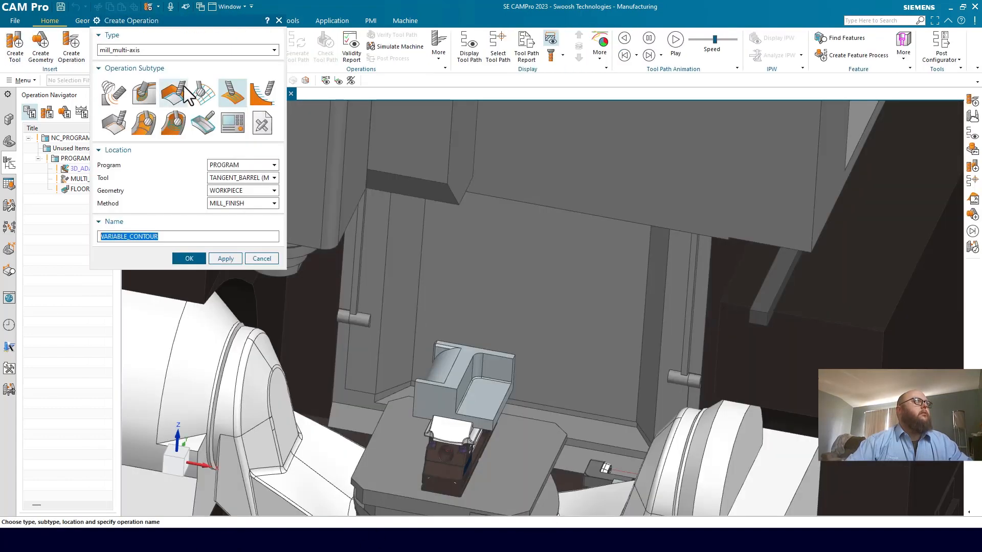
pyautogui.click(239, 99)
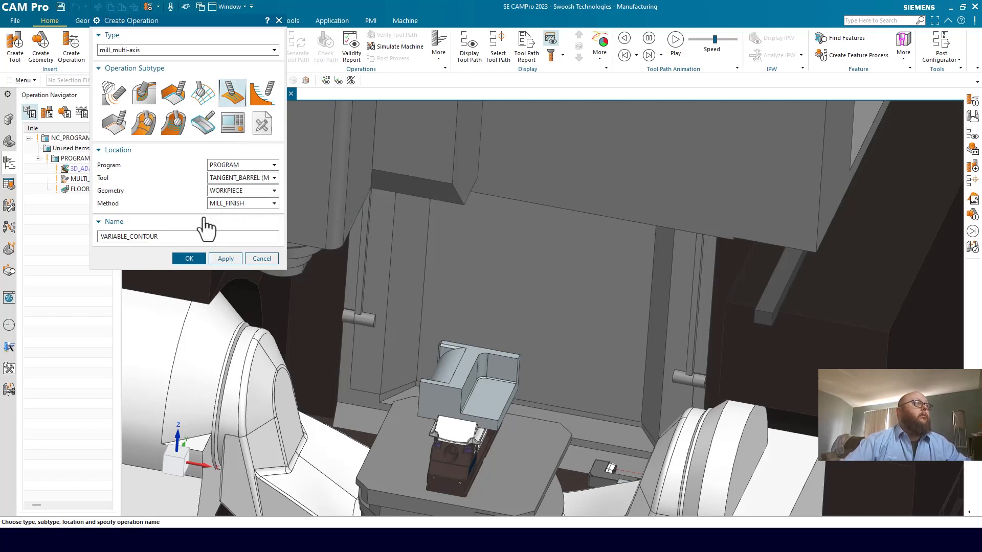
pyautogui.click(188, 259)
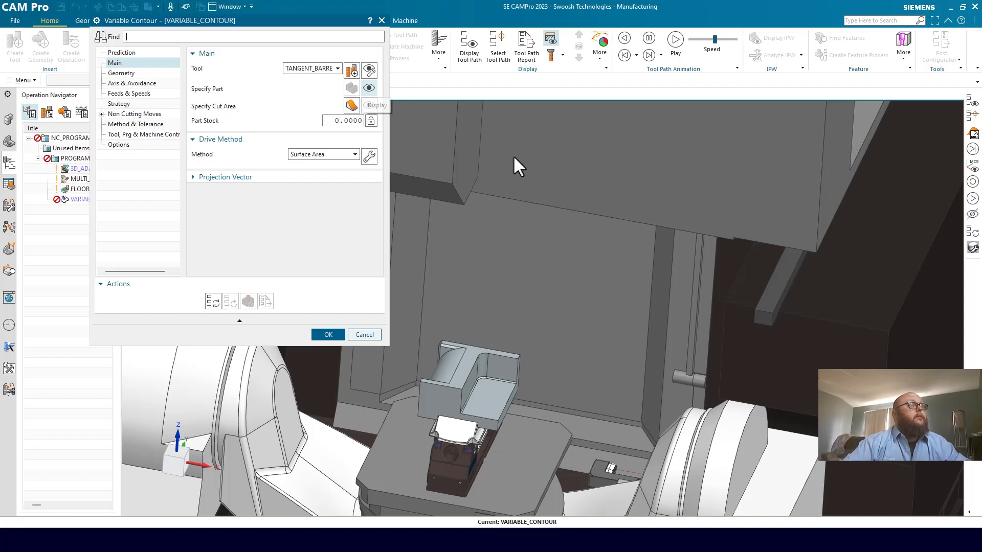
# Assign the pocket's two side walls and the rounded corner between them as surface area drive geometry.
pyautogui.click(370, 157)
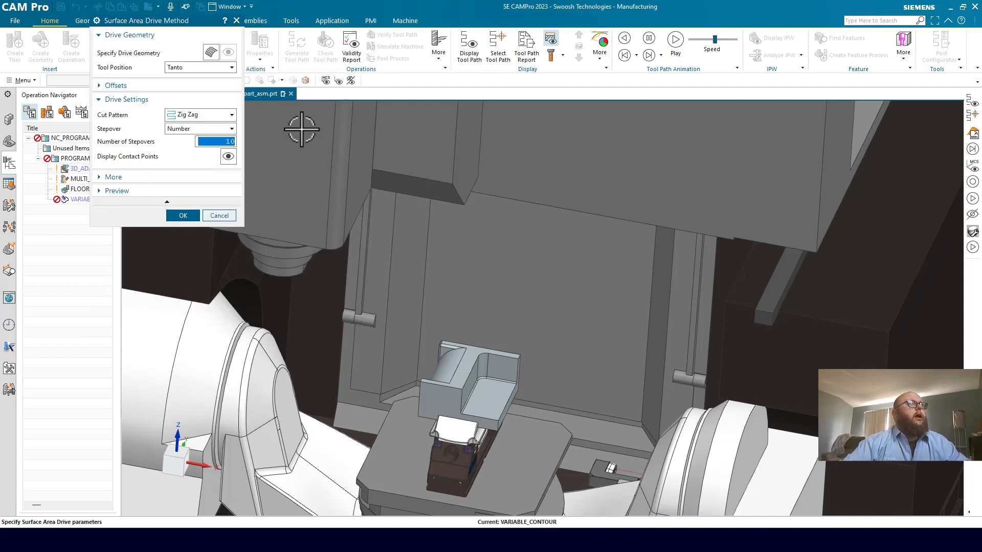
pyautogui.click(210, 53)
pyautogui.scroll(5, 504, 375)
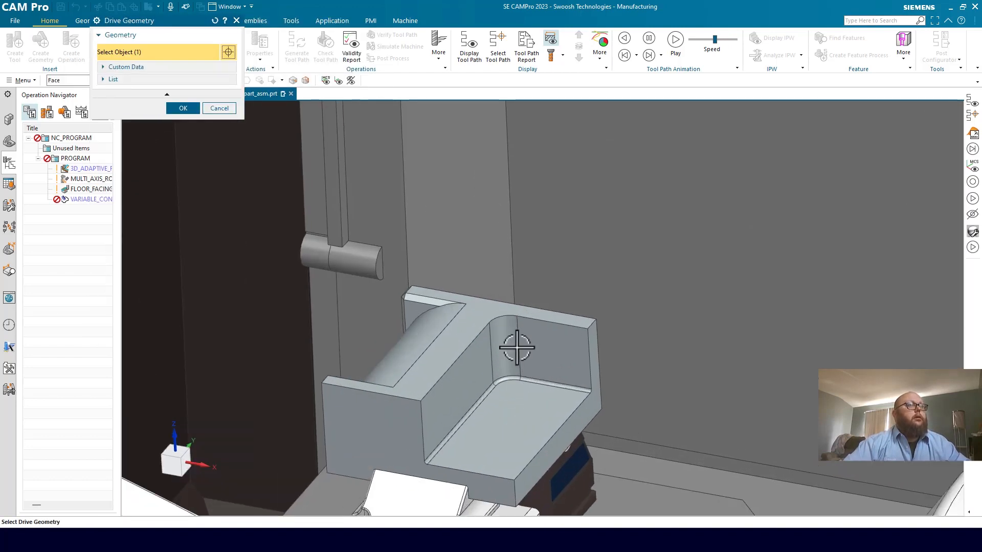
pyautogui.click(180, 126)
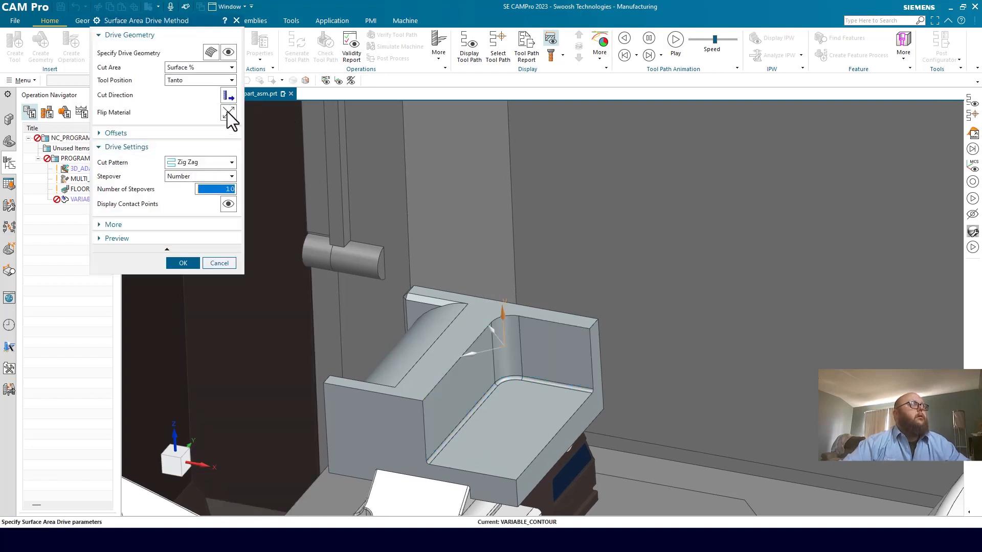
# Flip the drive's material side and pick a cut direction running along the upper edge of the pocket wall.
pyautogui.click(228, 112)
pyautogui.click(227, 96)
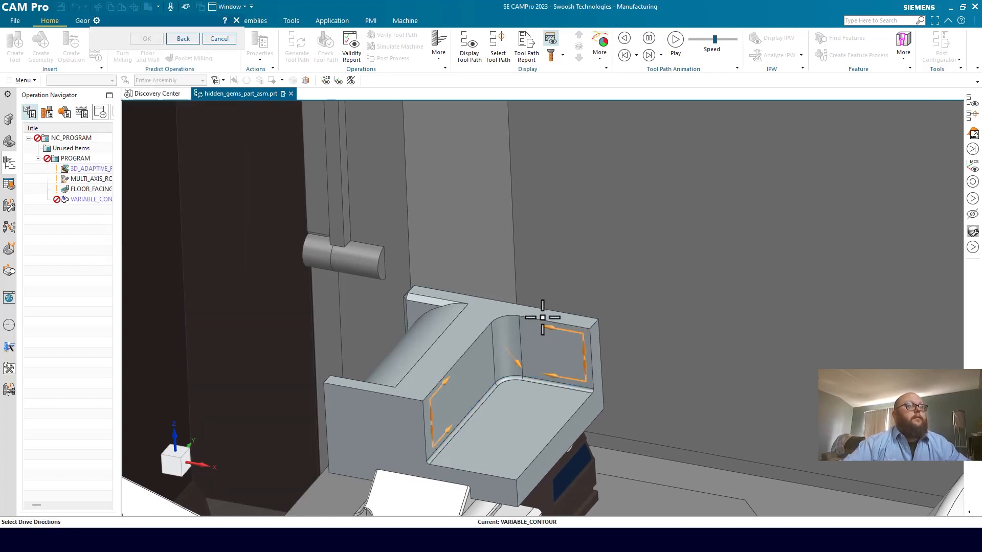
pyautogui.click(552, 338)
# Review the drive's cut pattern, set the number of stepovers to 20 and accept the surface area drive settings.
pyautogui.click(212, 165)
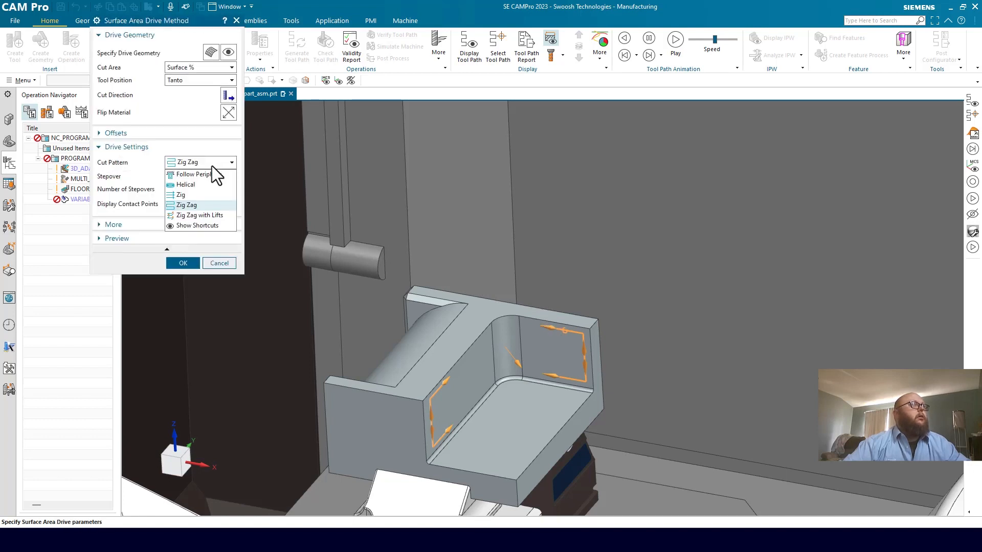
pyautogui.click(214, 171)
pyautogui.click(215, 190)
pyautogui.write('20')
pyautogui.click(183, 263)
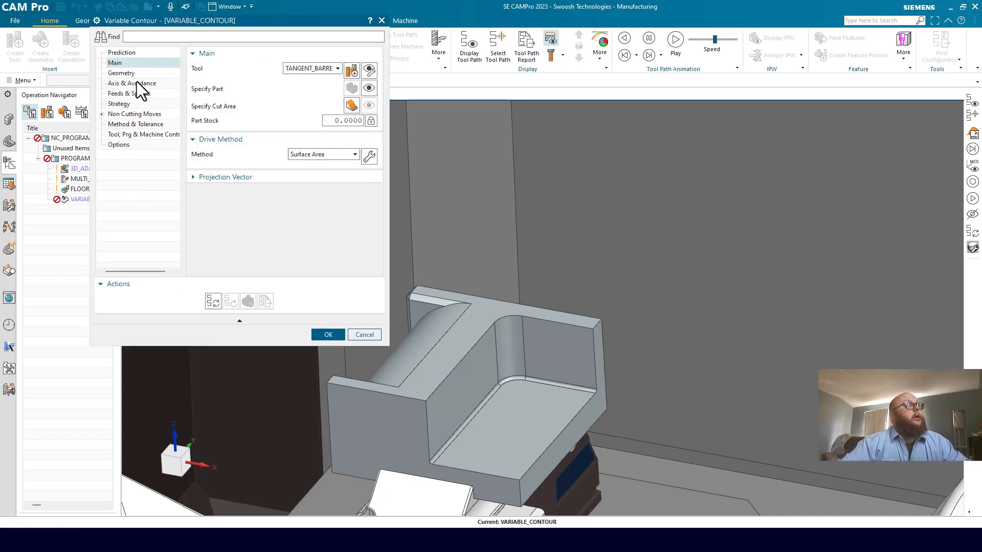
# Set the Variable Contour tool axis to Swarf Drive with the swarf direction pointing upward.
pyautogui.click(123, 83)
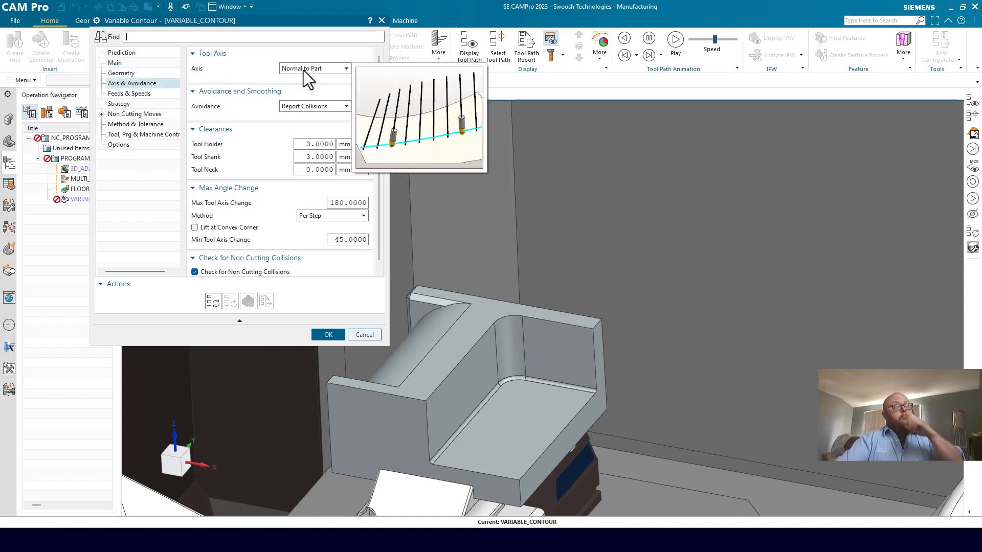
pyautogui.click(302, 69)
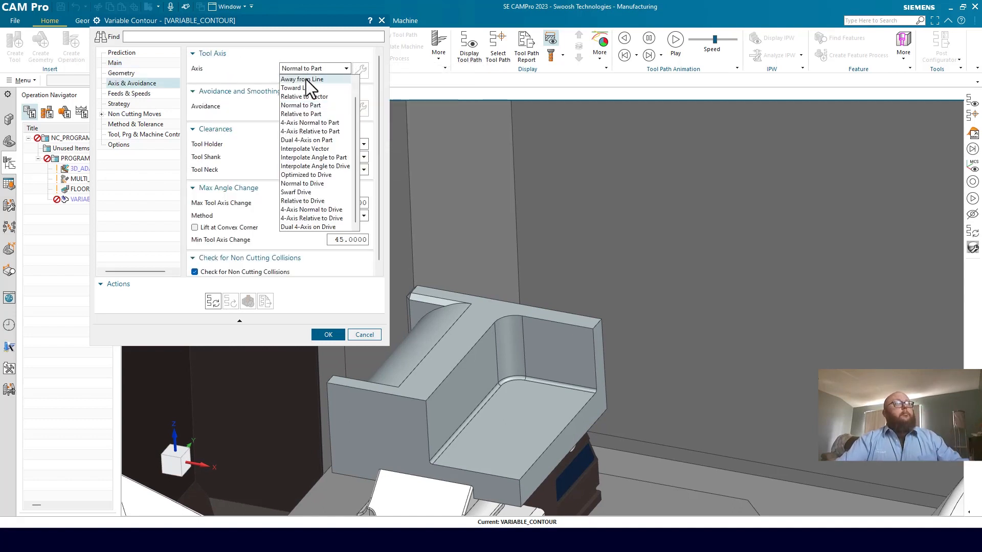
pyautogui.click(315, 193)
pyautogui.click(361, 89)
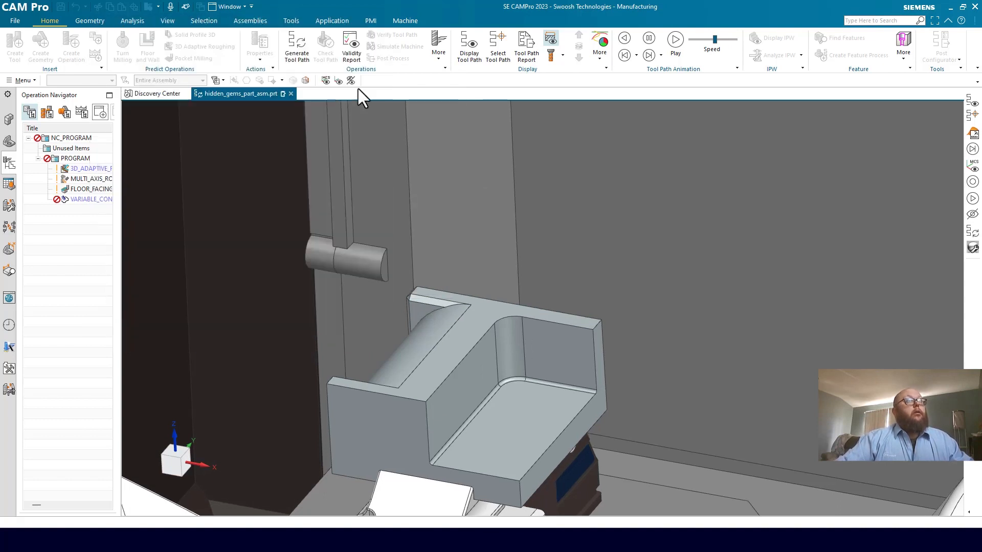
pyautogui.click(507, 319)
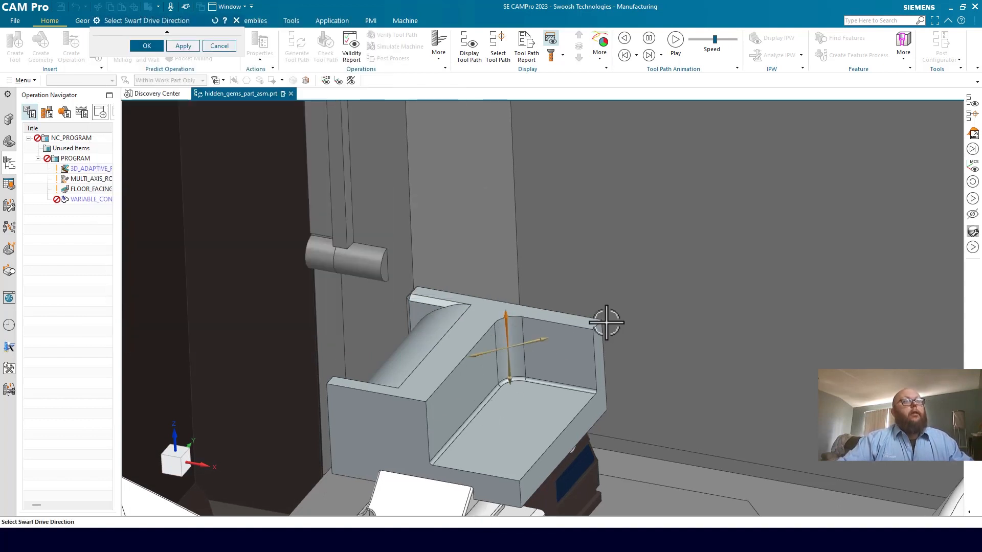
pyautogui.click(147, 47)
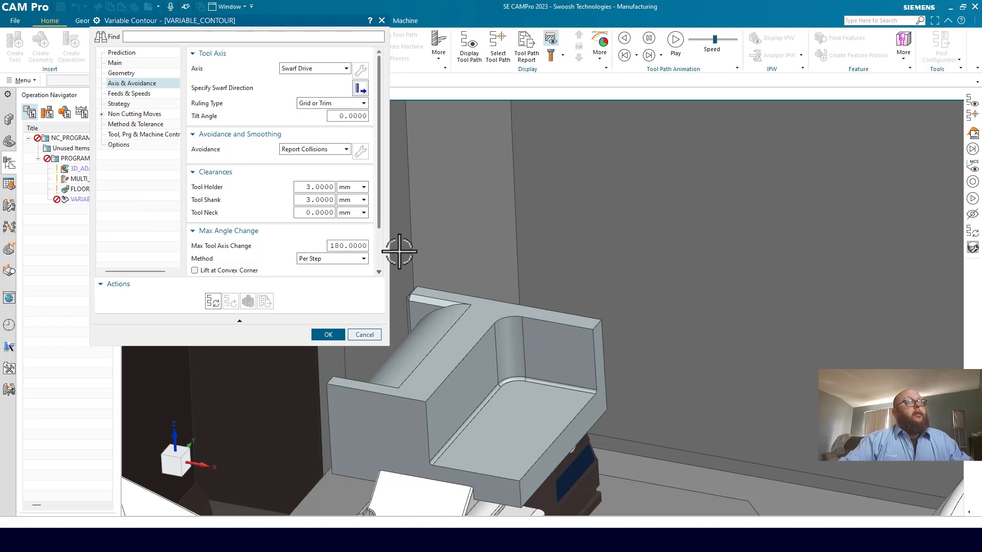
# Set the swarf tilt angle to 15 and generate the Variable Contour tool path.
pyautogui.click(340, 116)
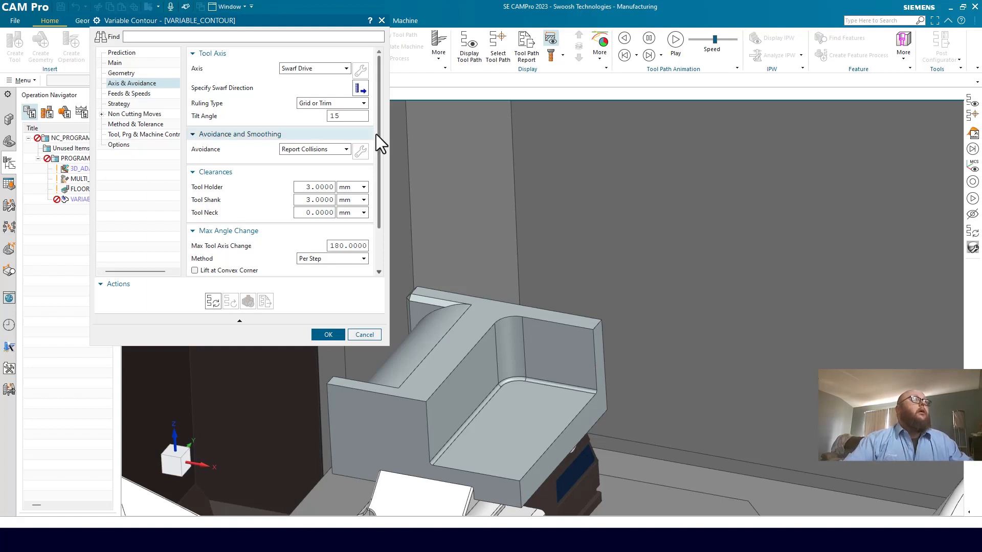
pyautogui.click(104, 62)
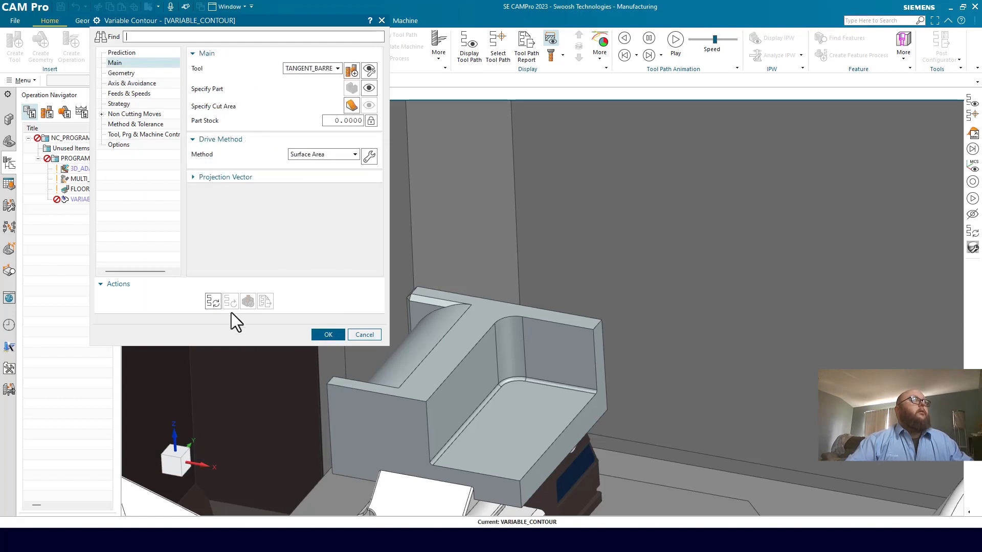
pyautogui.click(215, 300)
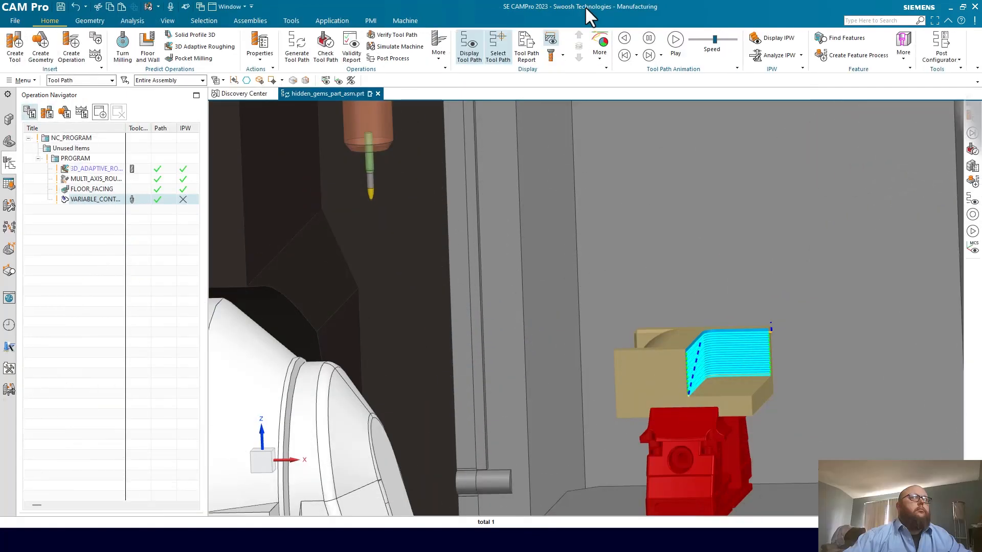
# Open VARIABLE_CONTOUR in the machine simulation using Machine Code Based Simulation, and narrow the operation navigator.
pyautogui.click(108, 197)
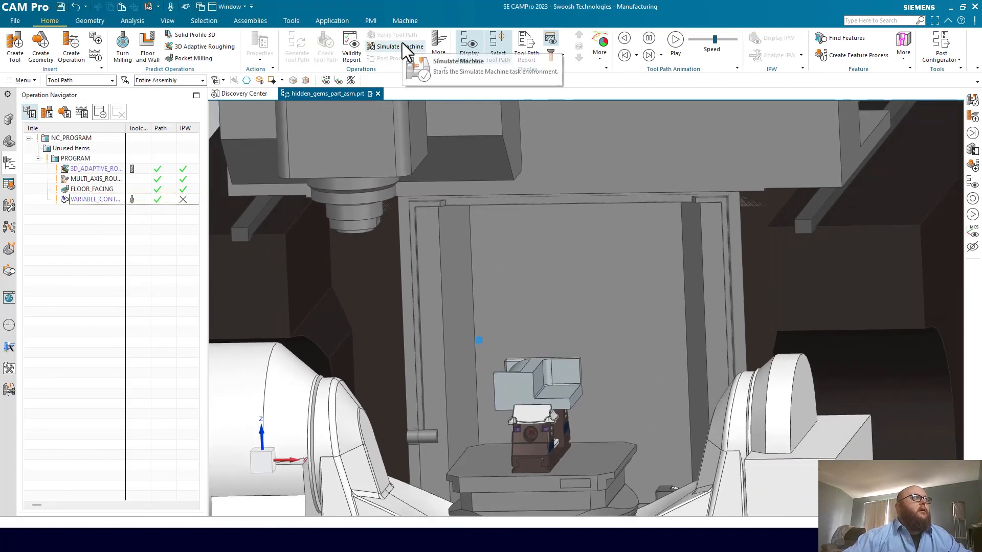
pyautogui.click(397, 45)
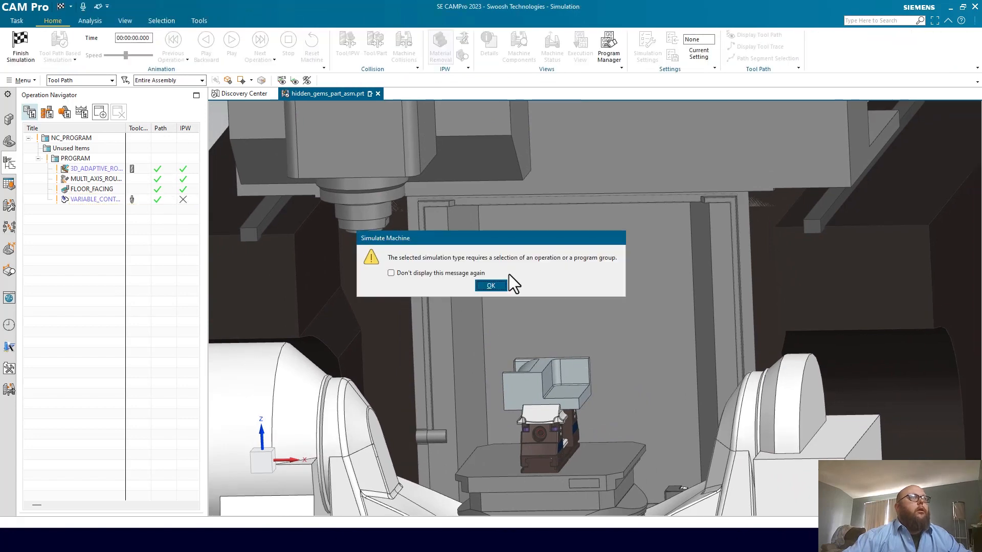
pyautogui.click(491, 344)
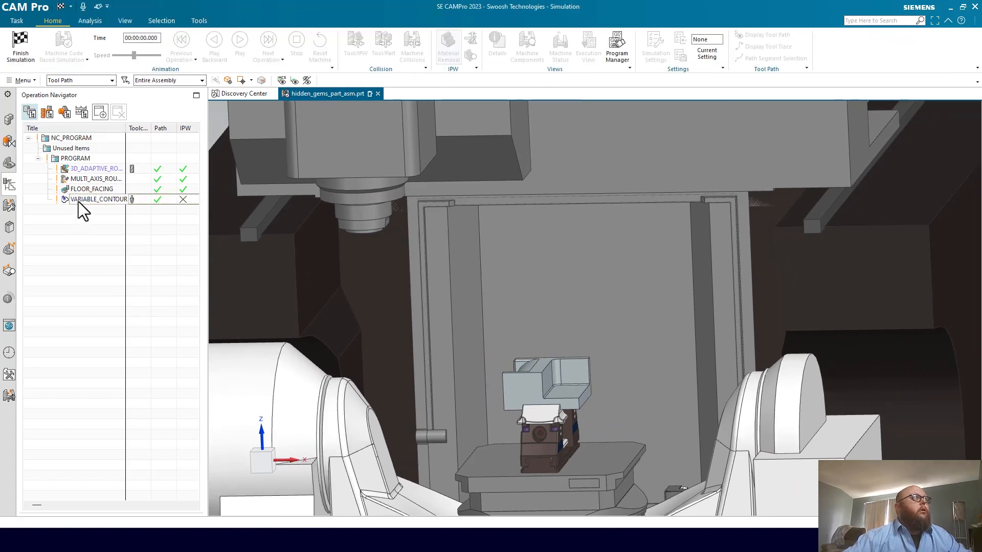
pyautogui.click(79, 201)
pyautogui.click(67, 53)
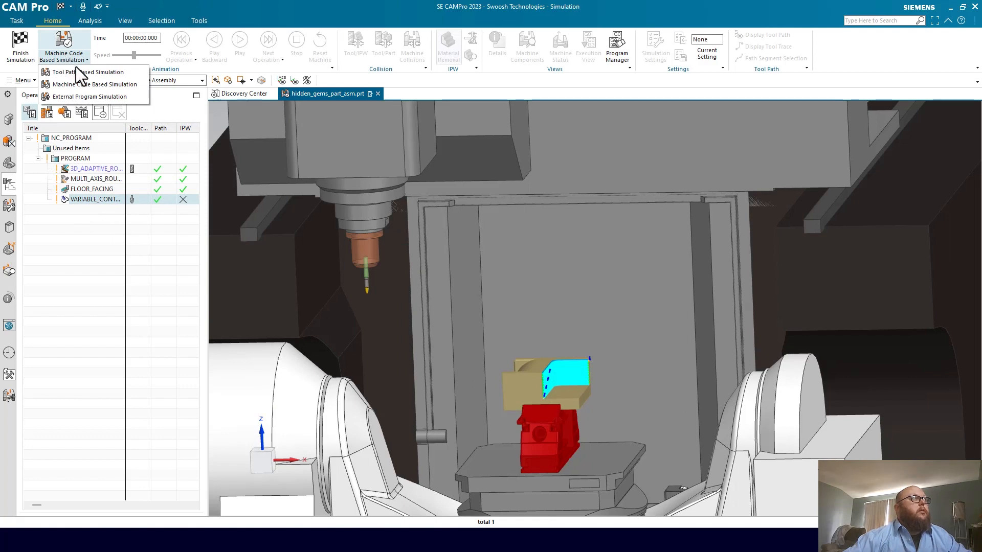
pyautogui.click(79, 85)
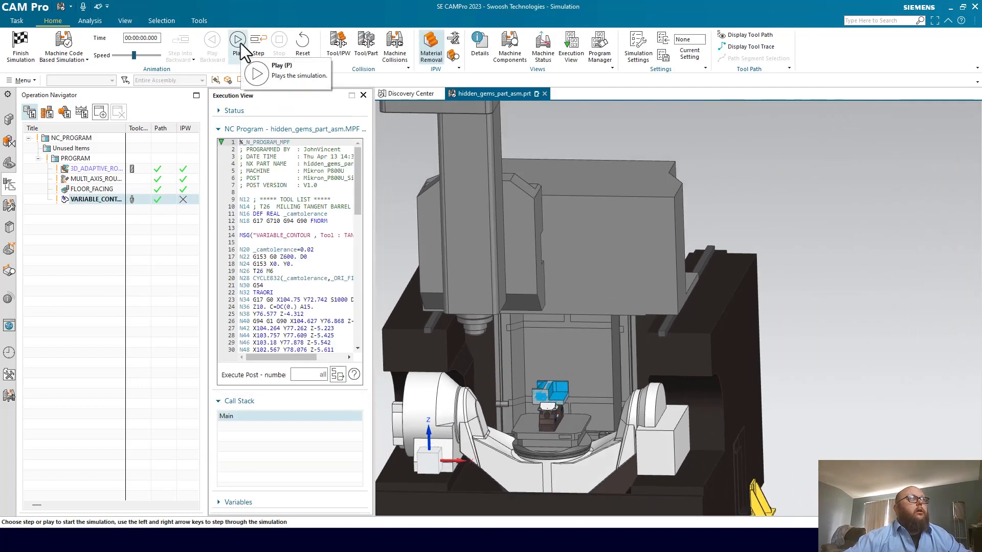
pyautogui.moveTo(205, 143); pyautogui.dragTo(133, 143)
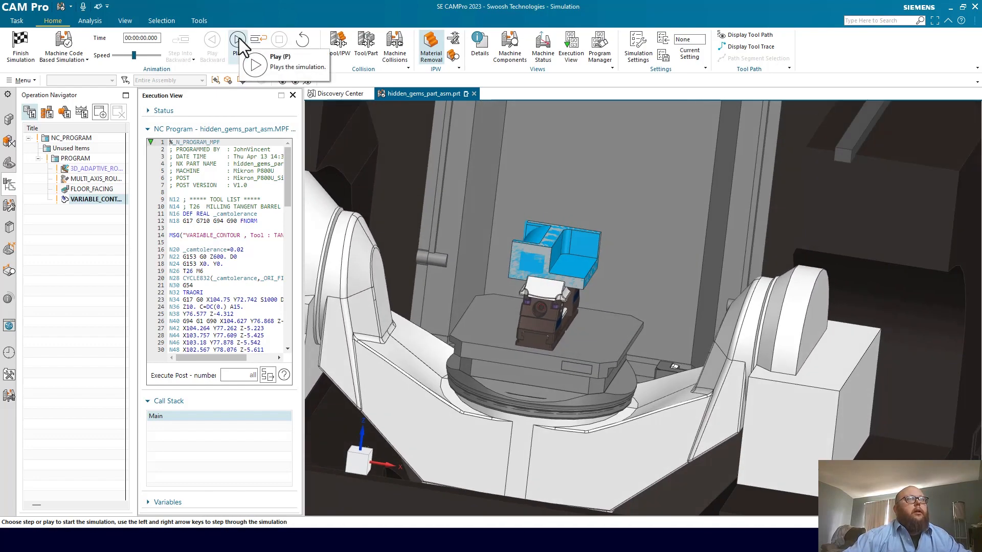
# Play the VARIABLE_CONTOUR machine simulation at a higher speed, inspect the tool cutting the walls, and finish the simulation.
pyautogui.click(237, 39)
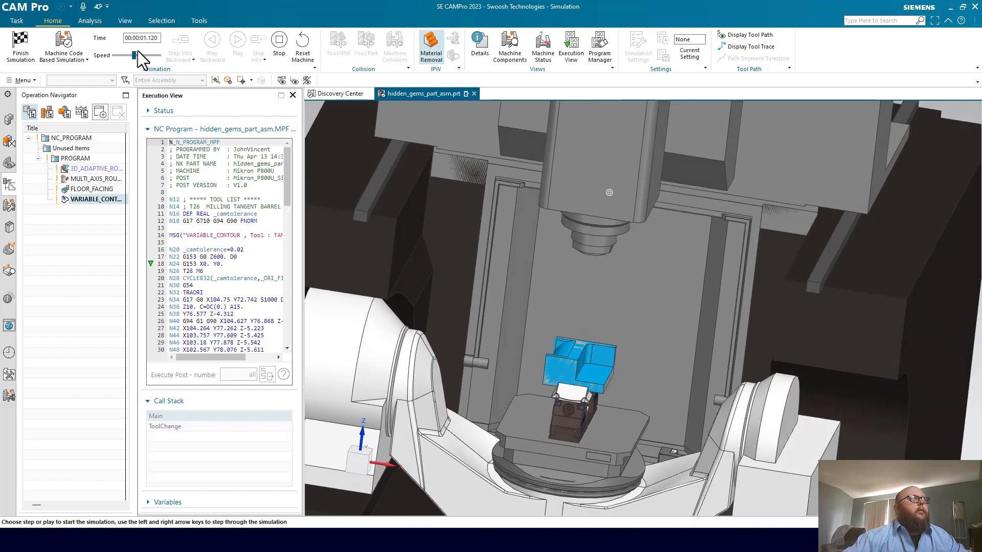
pyautogui.scroll(5, 554, 280)
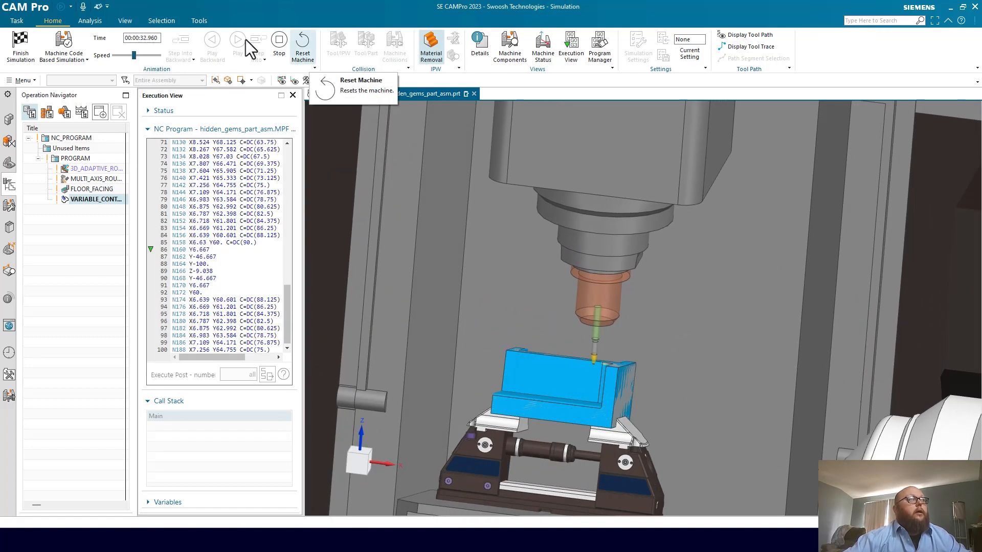
pyautogui.click(142, 56)
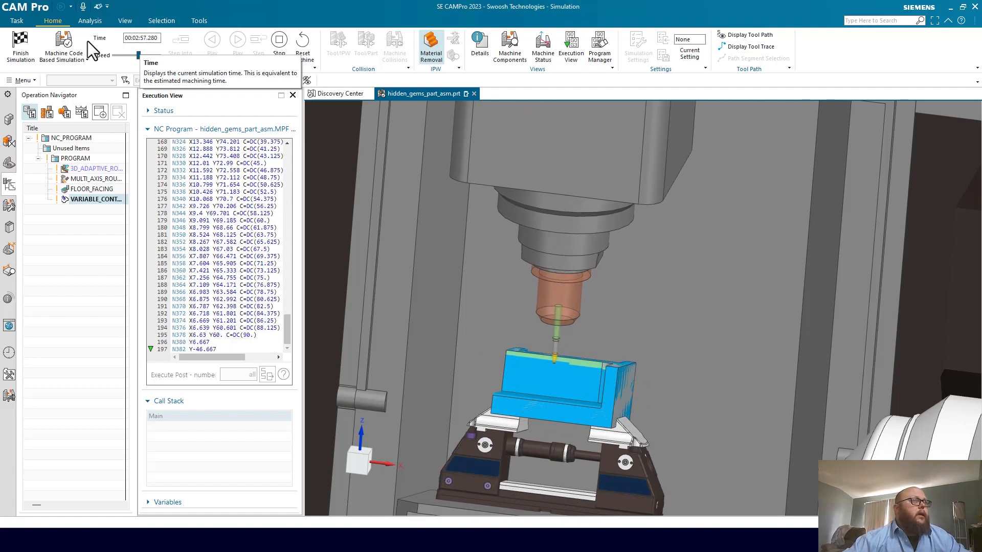
pyautogui.click(21, 51)
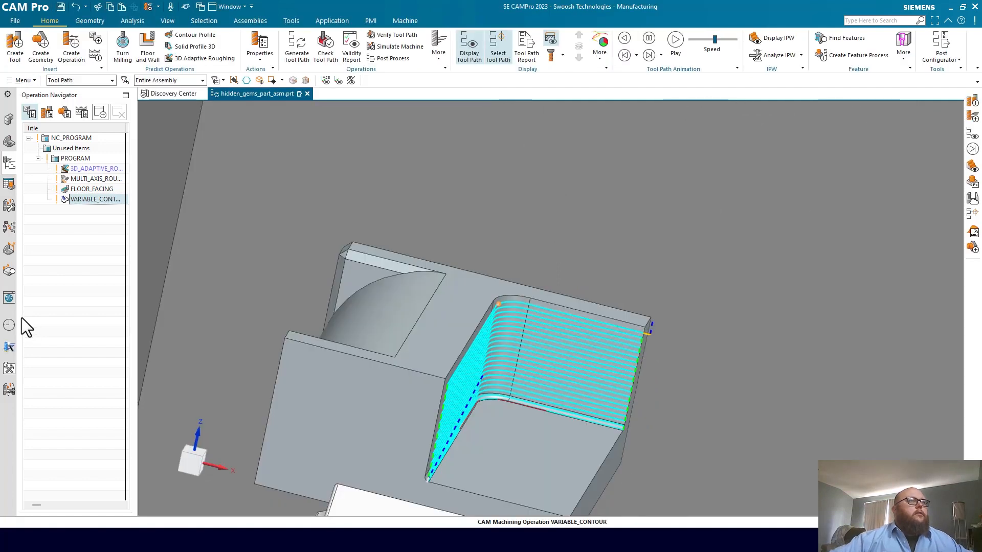
# Create a mill_multi-axis Contour Profile operation named CONTOUR_PROFILE with the TANGENT_BARREL tool, WORKPIECE geometry and MILL_FINISH method.
pyautogui.click(50, 280)
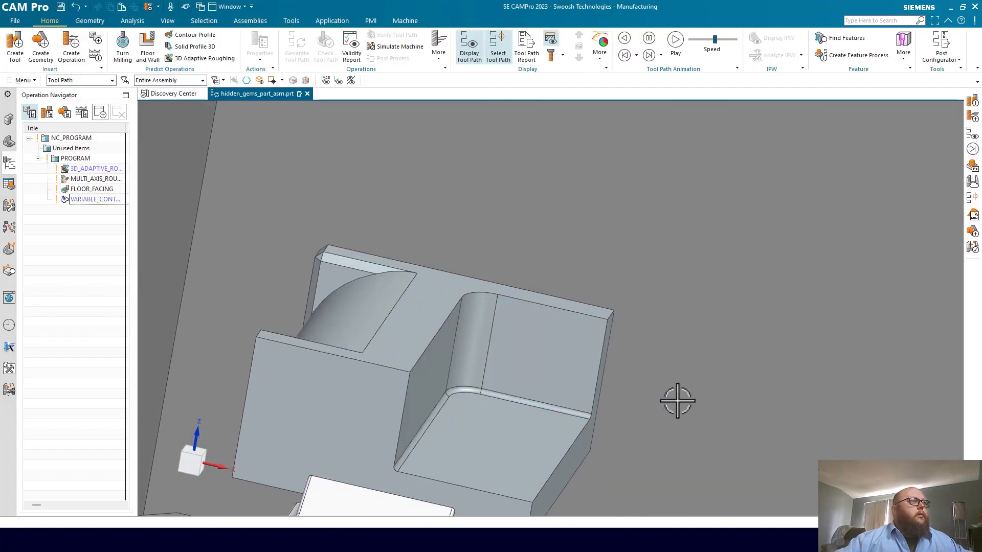
pyautogui.scroll(-1, 448, 396)
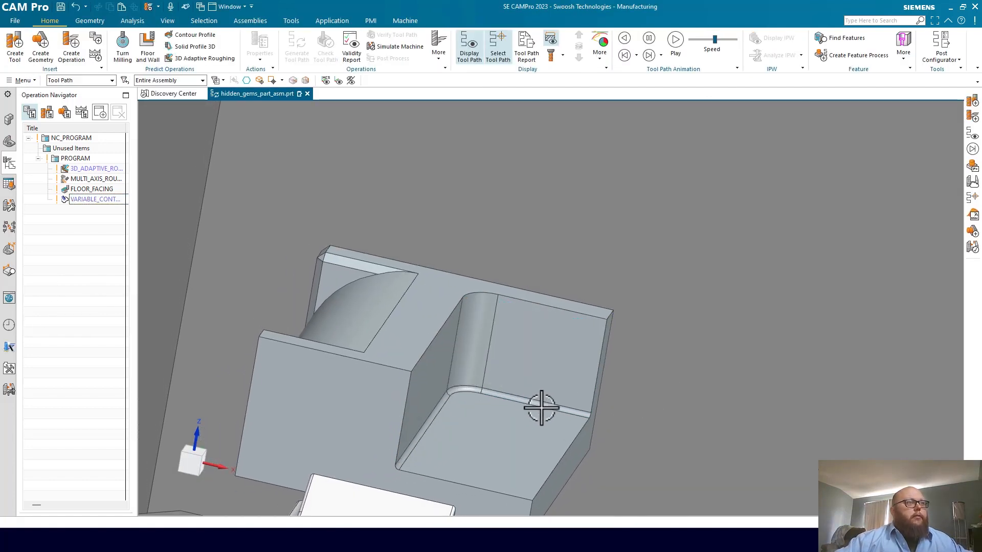
pyautogui.moveTo(394, 464); pyautogui.dragTo(264, 254, button='middle')
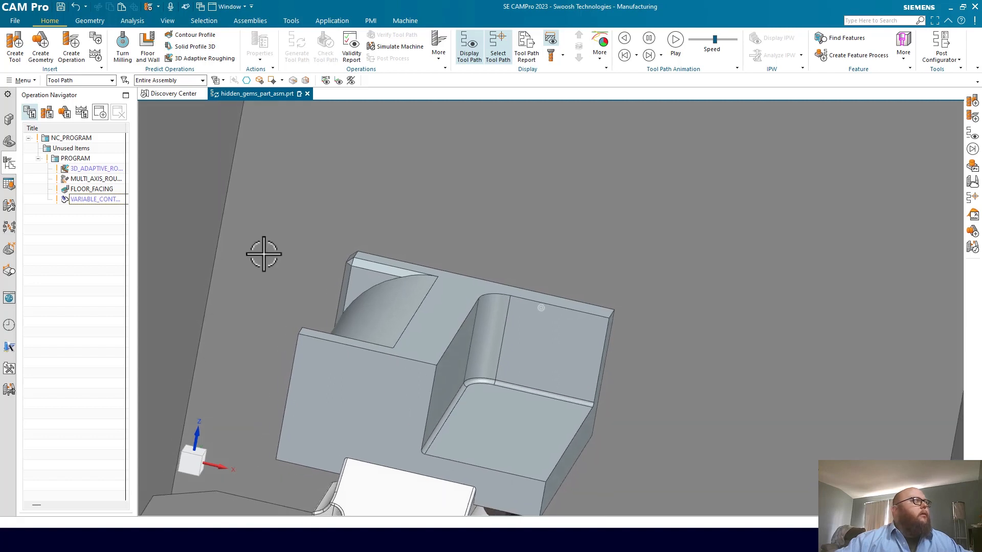
pyautogui.click(66, 55)
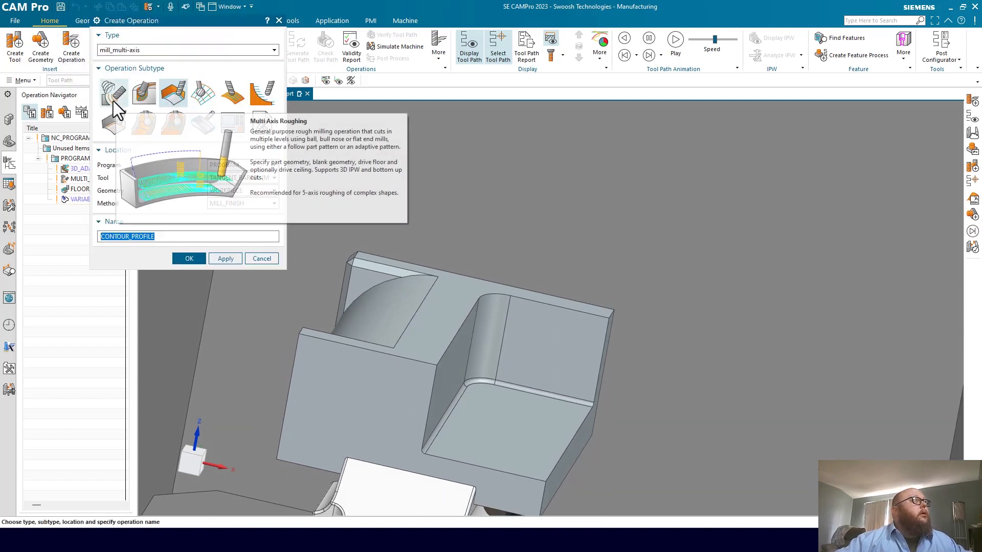
pyautogui.click(175, 97)
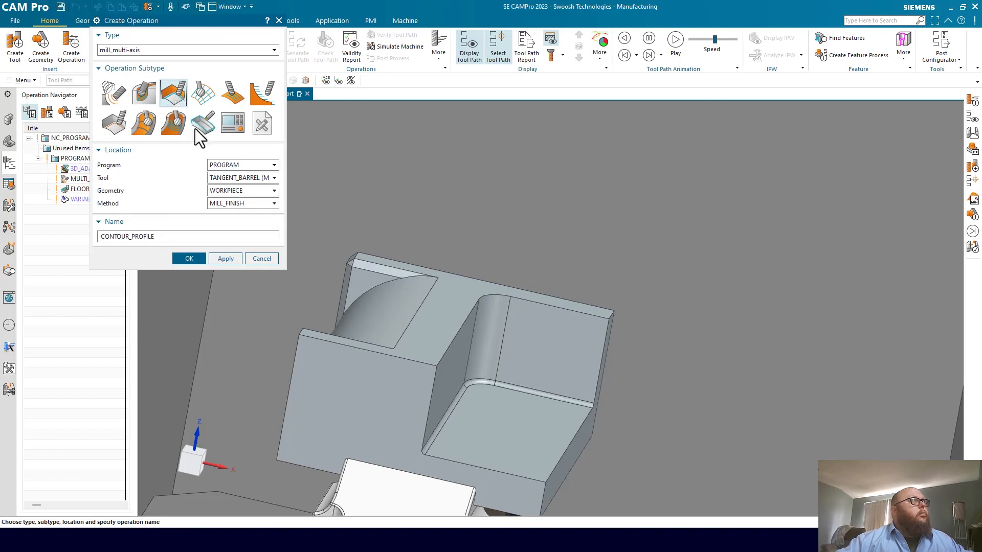
pyautogui.click(188, 258)
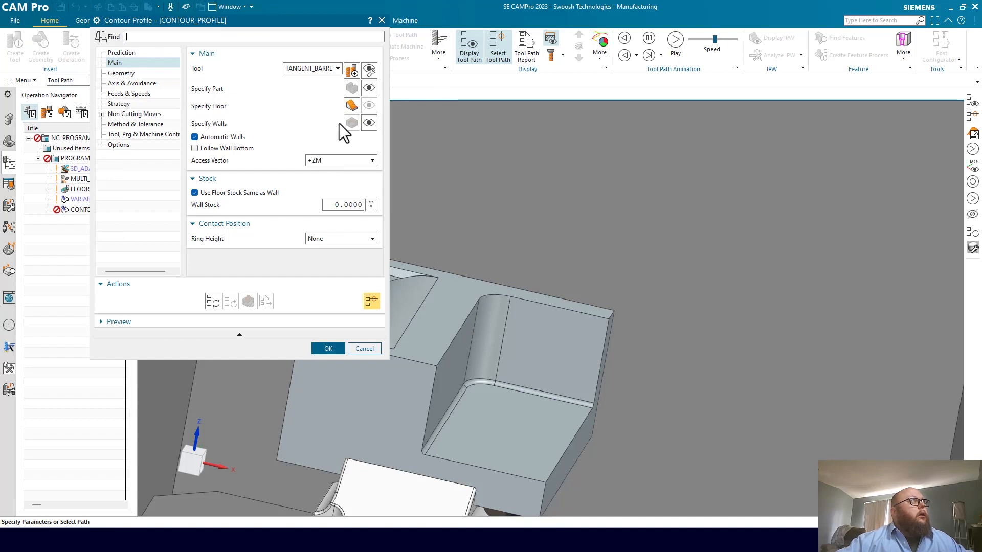
# Specify the pocket's flat bottom face as the Contour Profile floor and display the automatically detected walls.
pyautogui.click(352, 107)
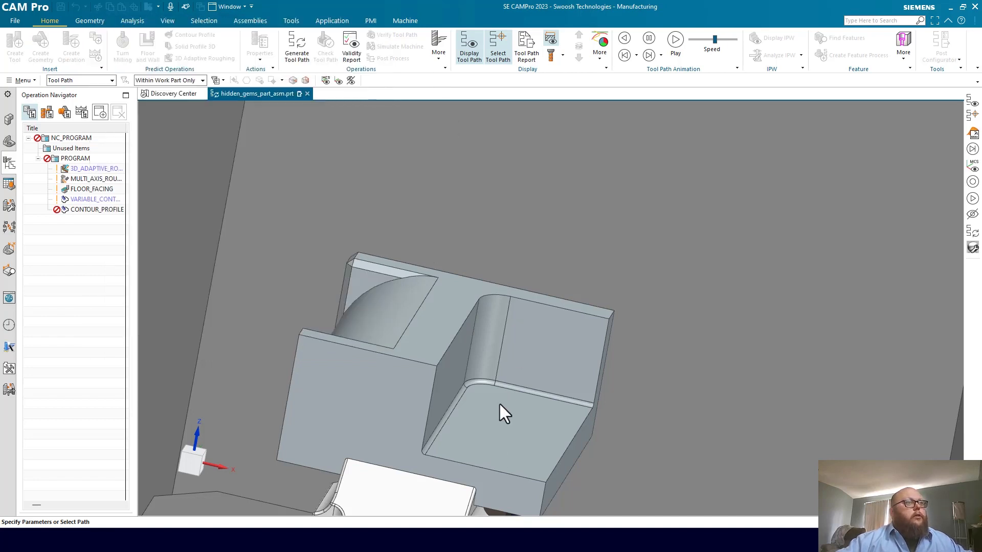
pyautogui.click(476, 401)
pyautogui.click(184, 179)
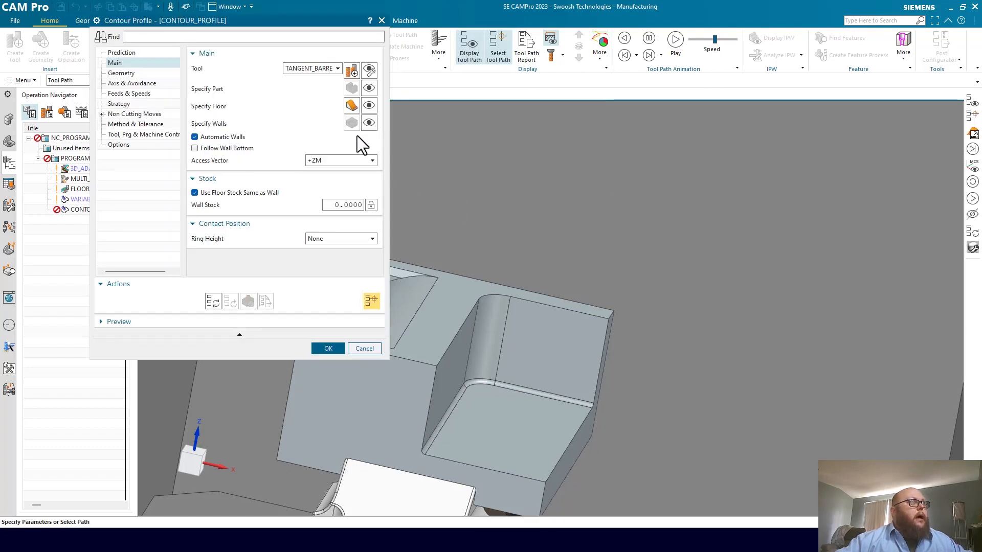
pyautogui.click(369, 124)
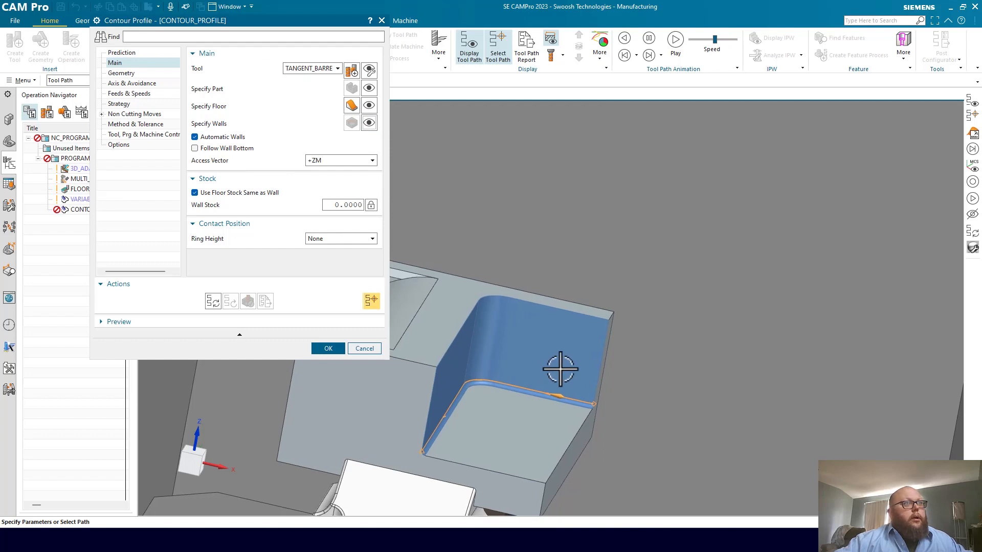
pyautogui.scroll(3, 486, 394)
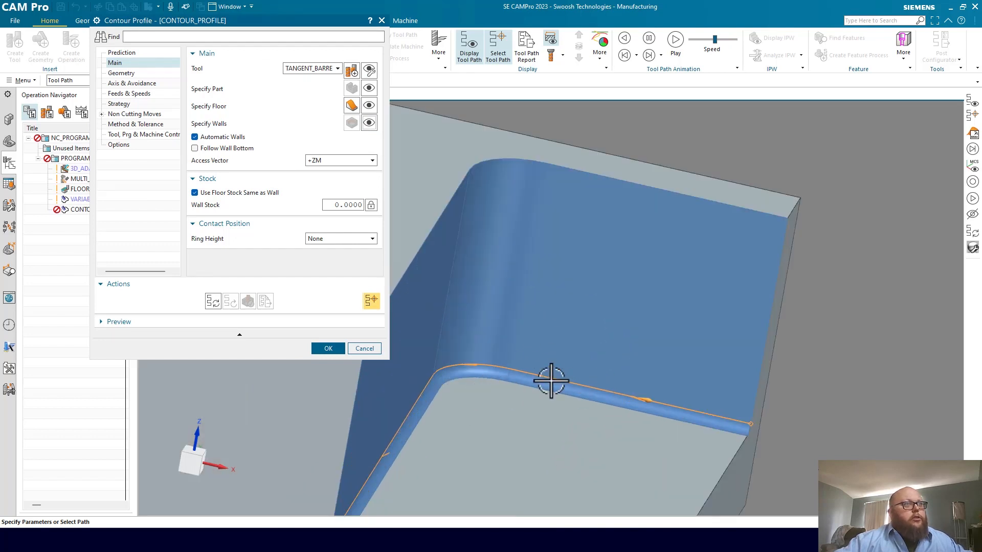
pyautogui.scroll(-3, 404, 409)
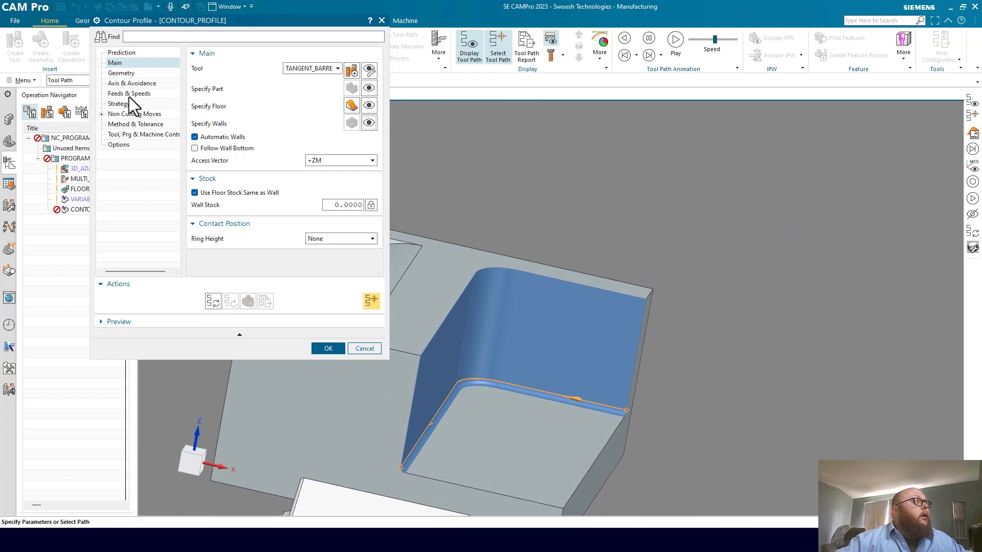
# Set the Contour Profile's tilt angle to 45 under Max Angle Change, generate the tool path and accept the operation.
pyautogui.click(126, 84)
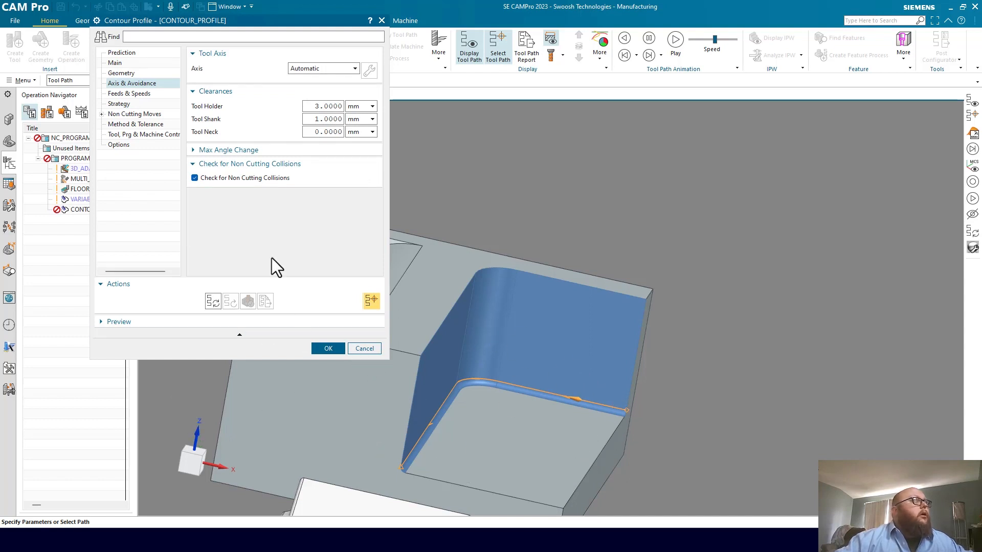
pyautogui.click(228, 151)
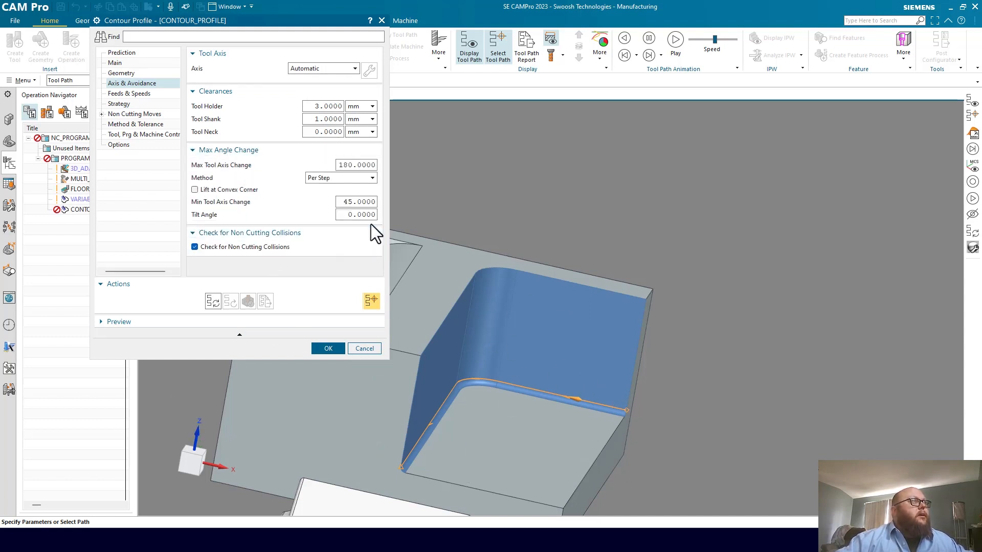
pyautogui.write('45')
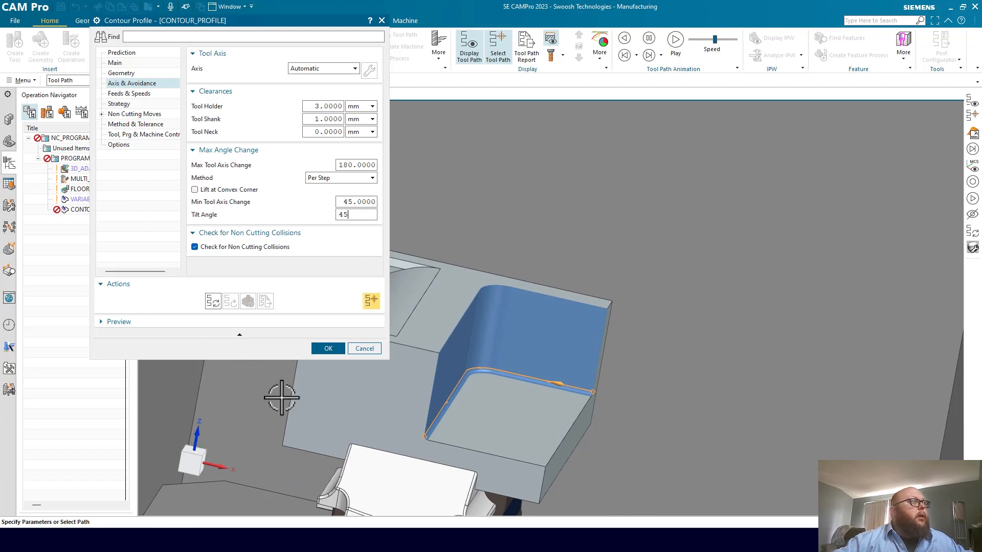
pyautogui.click(213, 301)
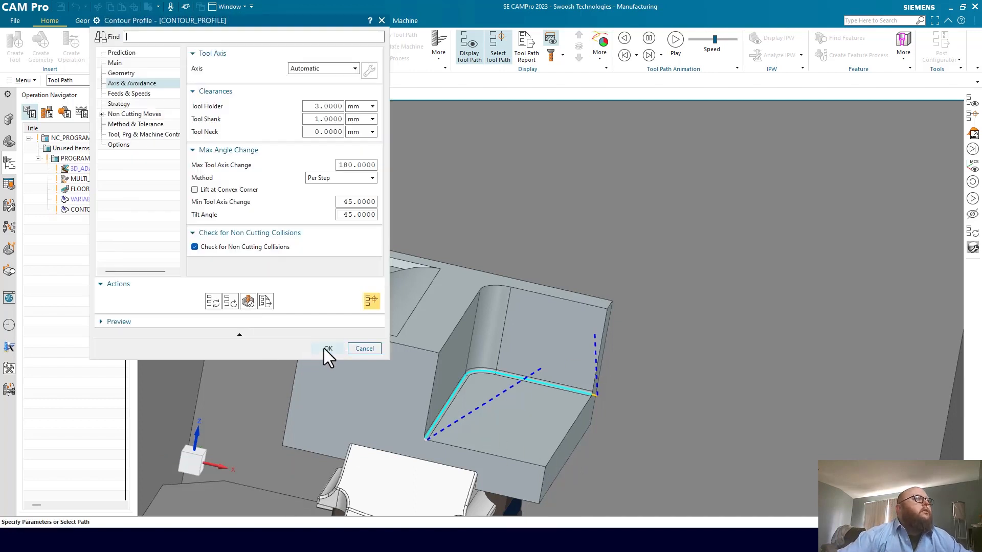
pyautogui.click(328, 349)
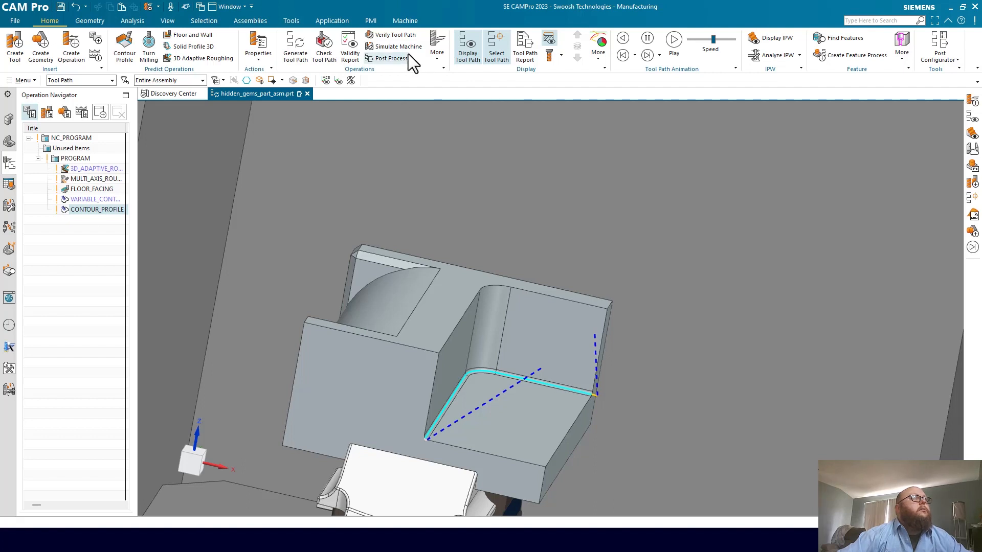
# Open CONTOUR_PROFILE in the machine simulation using Machine Code Based Simulation.
pyautogui.click(401, 47)
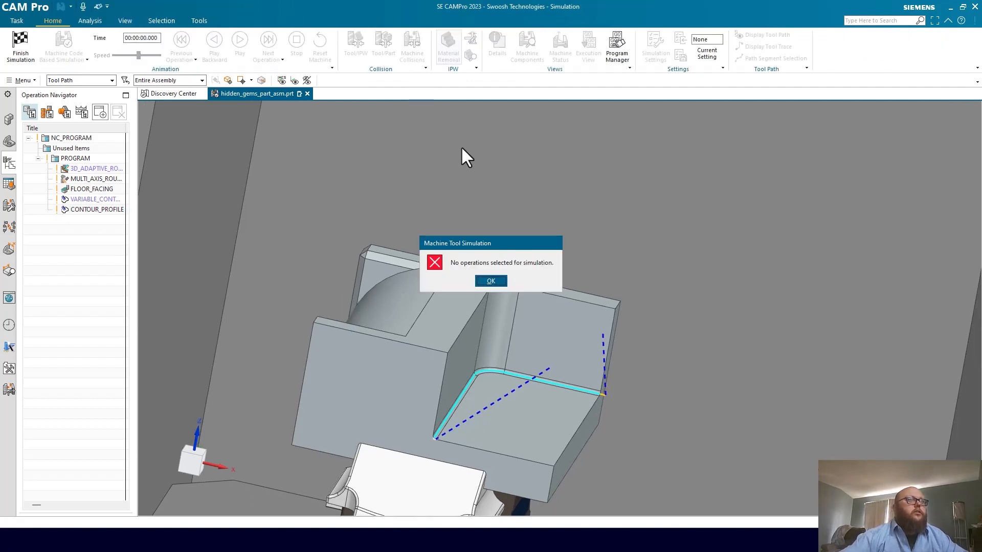
pyautogui.click(505, 280)
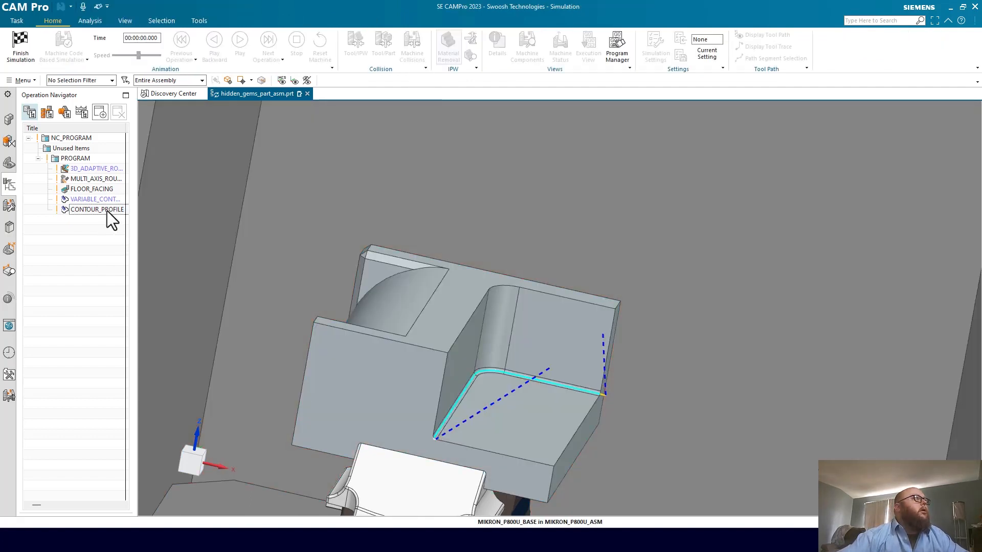
pyautogui.click(106, 210)
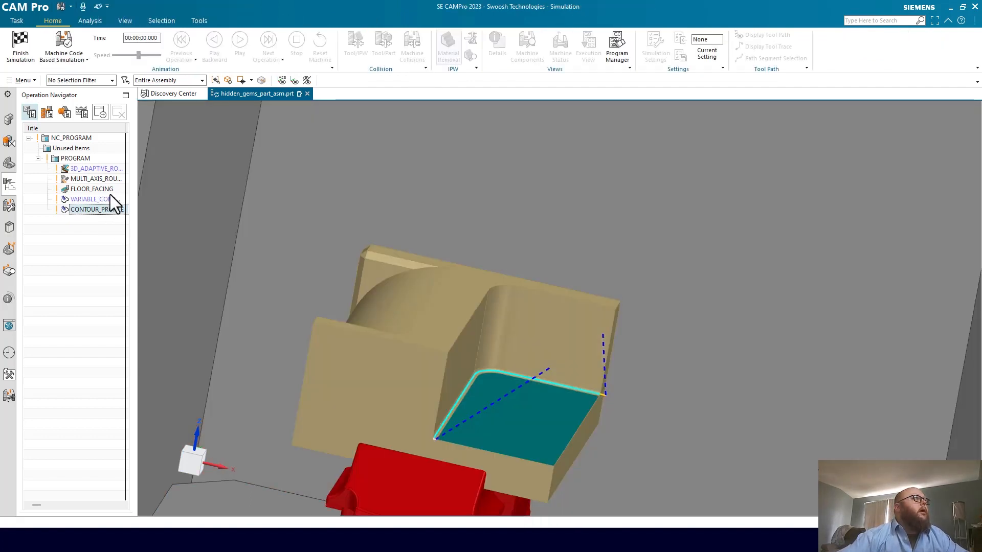
pyautogui.click(55, 31)
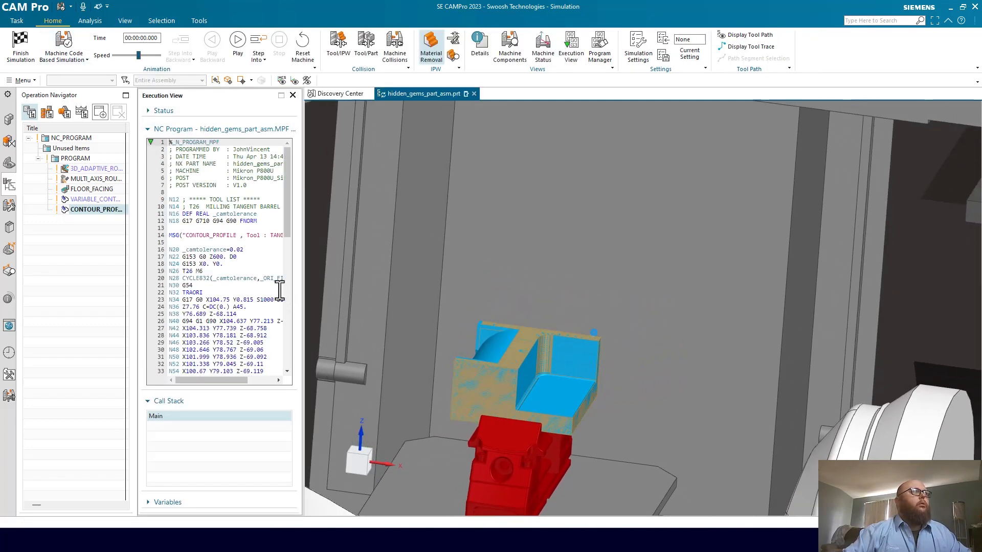
# Slow the simulation speed, play the CONTOUR_PROFILE simulation and stop it with the holder close to the part.
pyautogui.moveTo(138, 56); pyautogui.dragTo(124, 56)
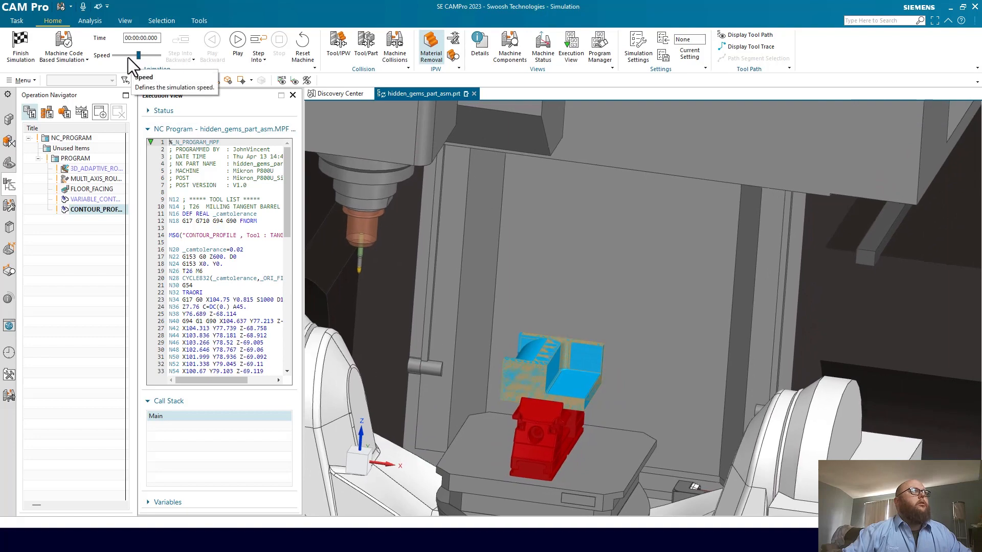
pyautogui.click(239, 40)
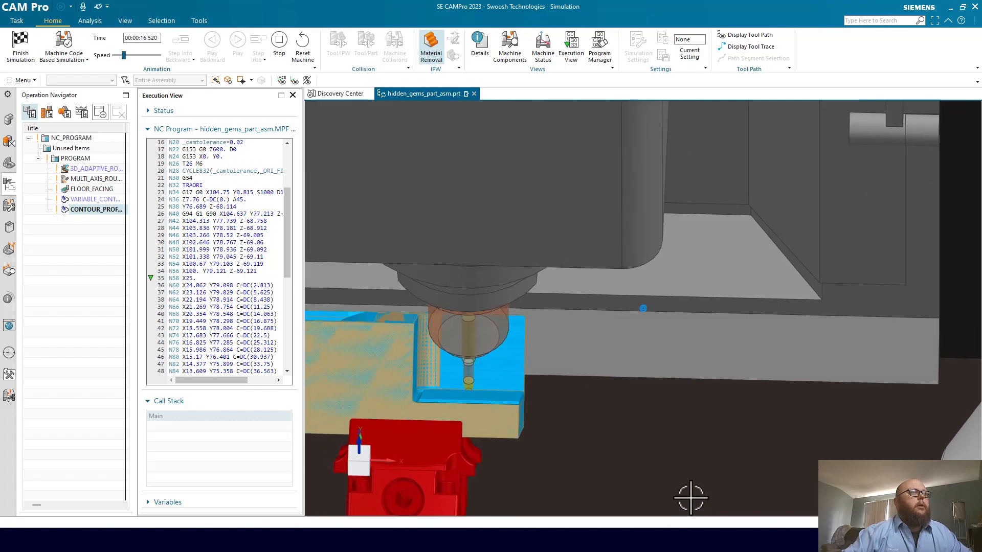
pyautogui.click(286, 48)
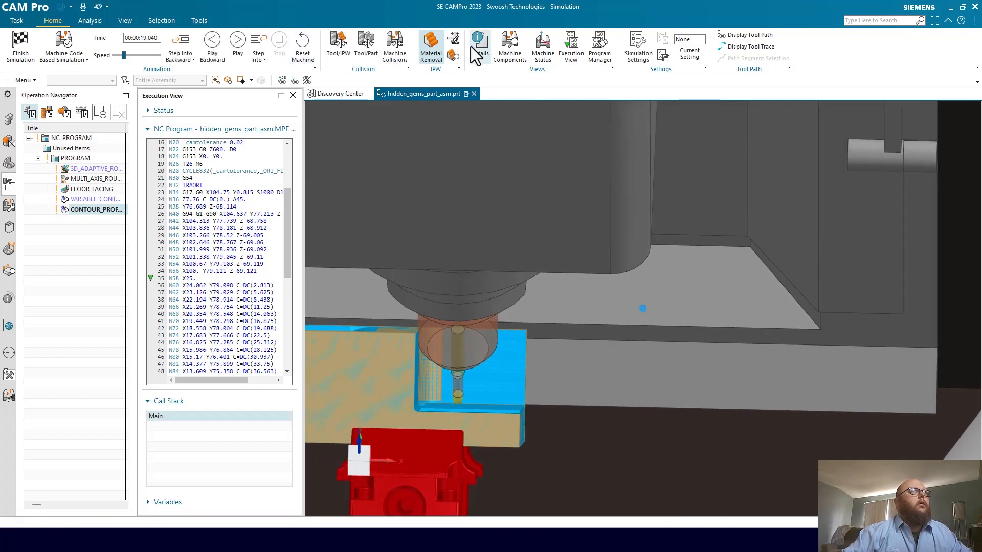
# Turn on the Tool/IPW, Tool/Part and machine collision checks for the simulation.
pyautogui.click(363, 58)
pyautogui.click(361, 54)
pyautogui.moveTo(422, 290); pyautogui.dragTo(374, 75, button='middle')
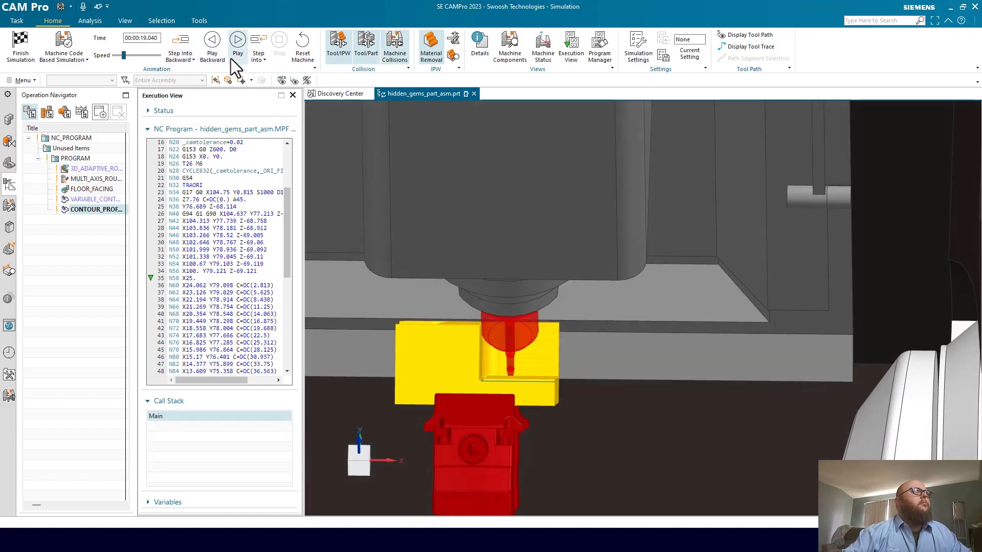
# Play the CONTOUR_PROFILE simulation with collision checking on, continue past the IPW and part collision alerts, and stop playback.
pyautogui.click(237, 42)
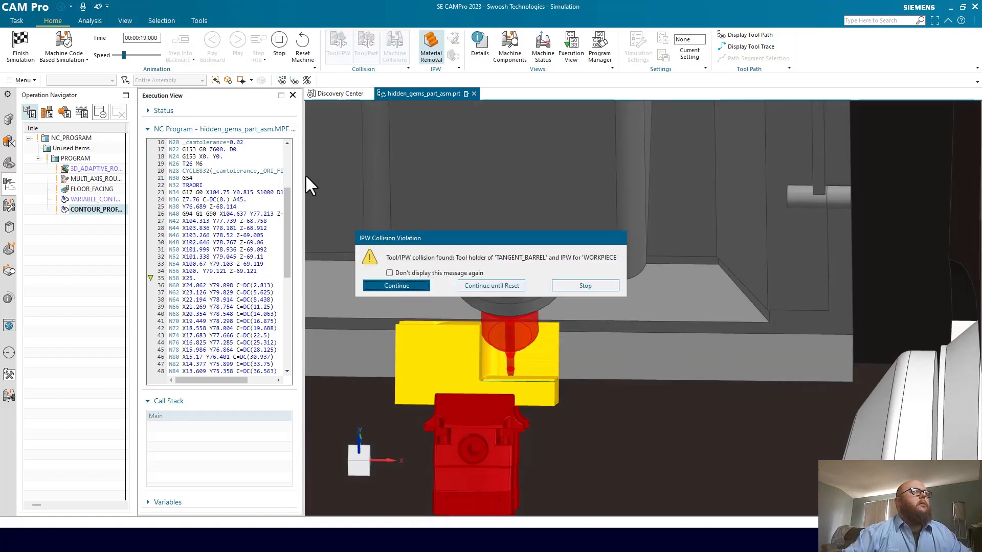
pyautogui.click(407, 286)
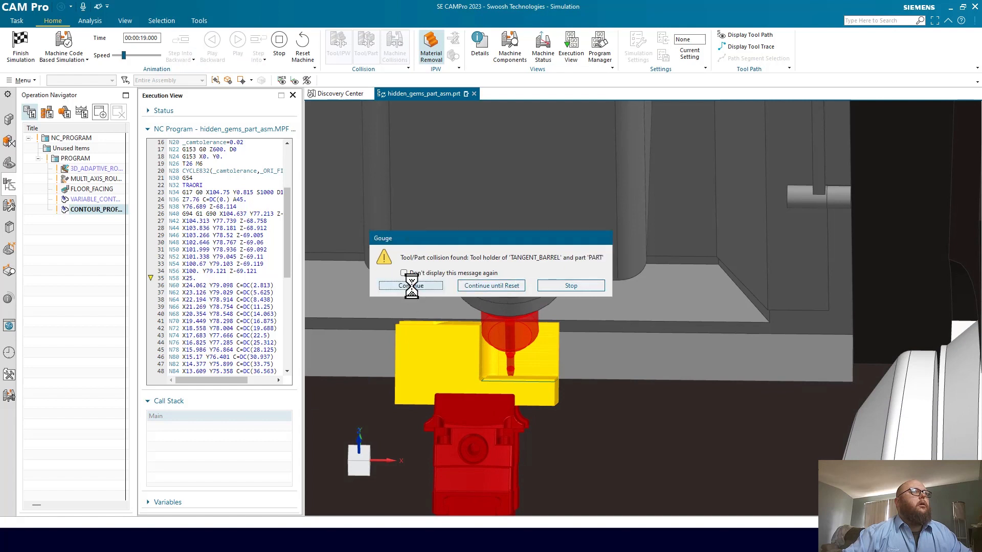
pyautogui.click(410, 285)
pyautogui.click(279, 41)
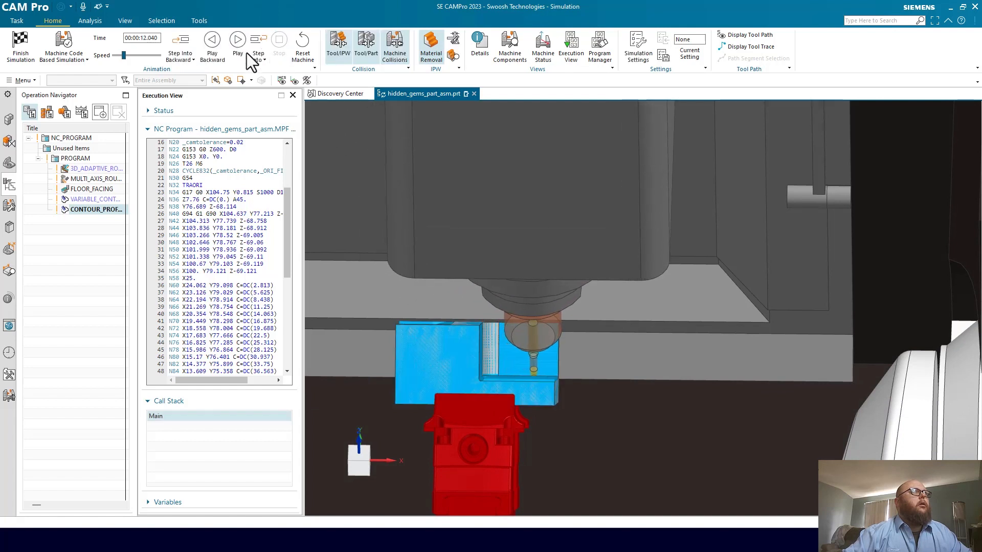
# Replay the CONTOUR_PROFILE simulation, examine the tool holder against the part, stop at the collision alerts and finish the simulation.
pyautogui.click(236, 45)
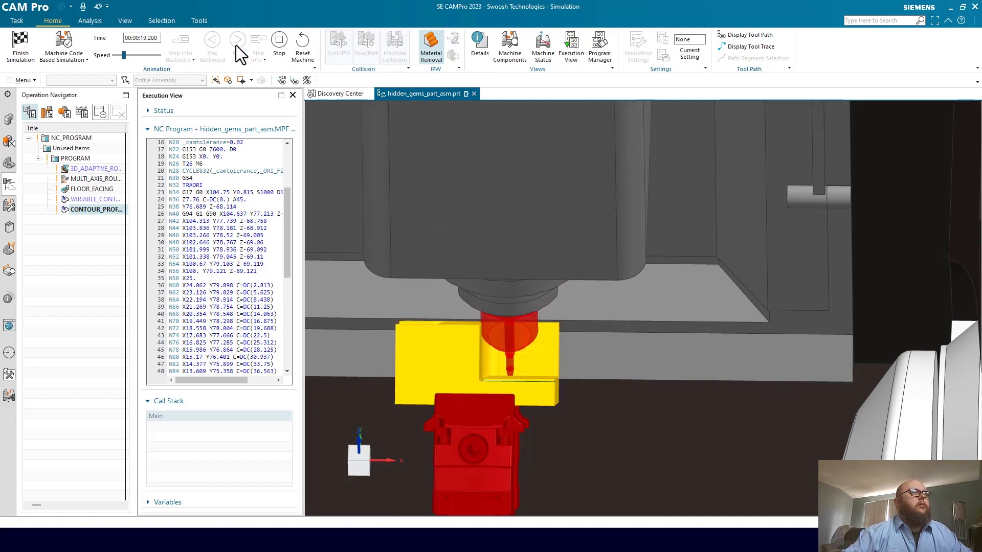
pyautogui.moveTo(495, 307); pyautogui.dragTo(505, 358, button='middle')
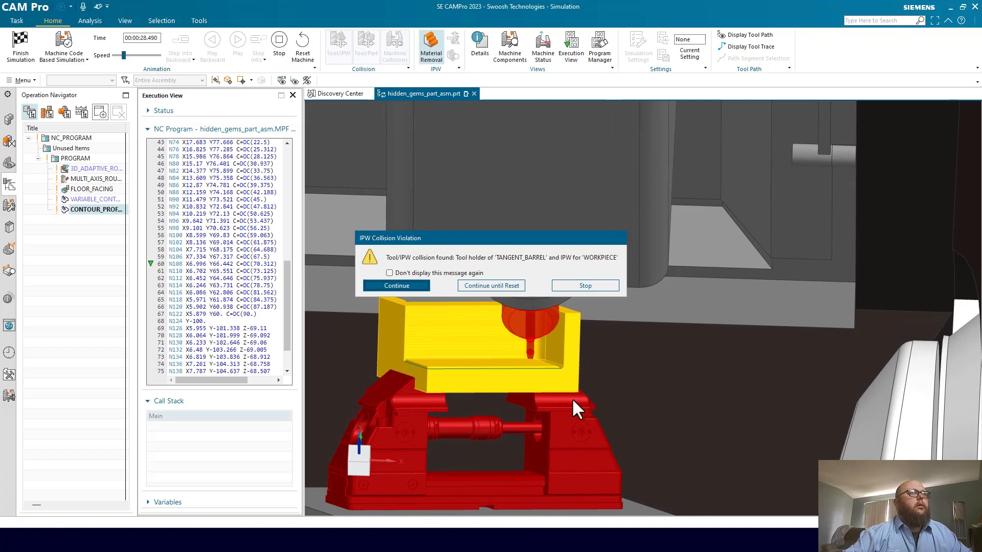
pyautogui.click(377, 282)
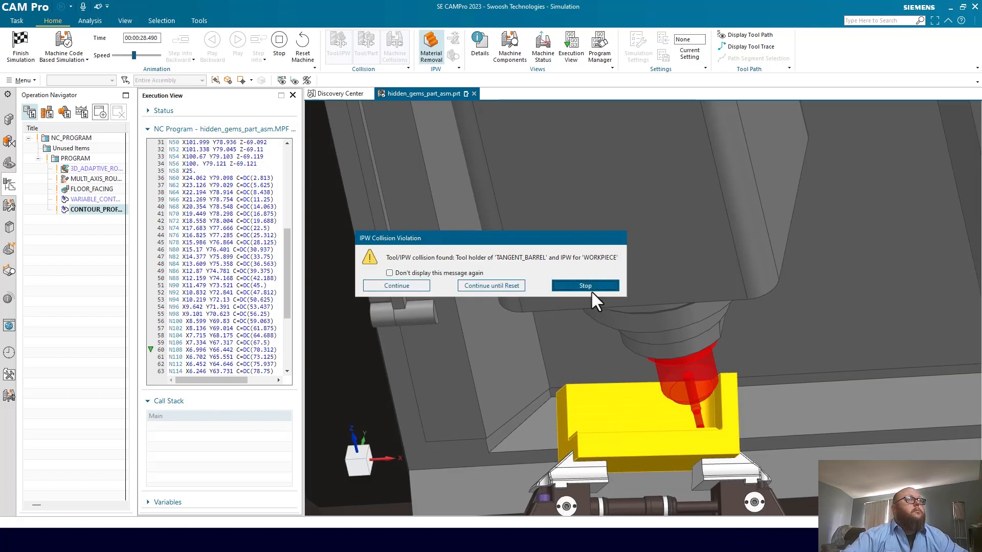
pyautogui.click(591, 290)
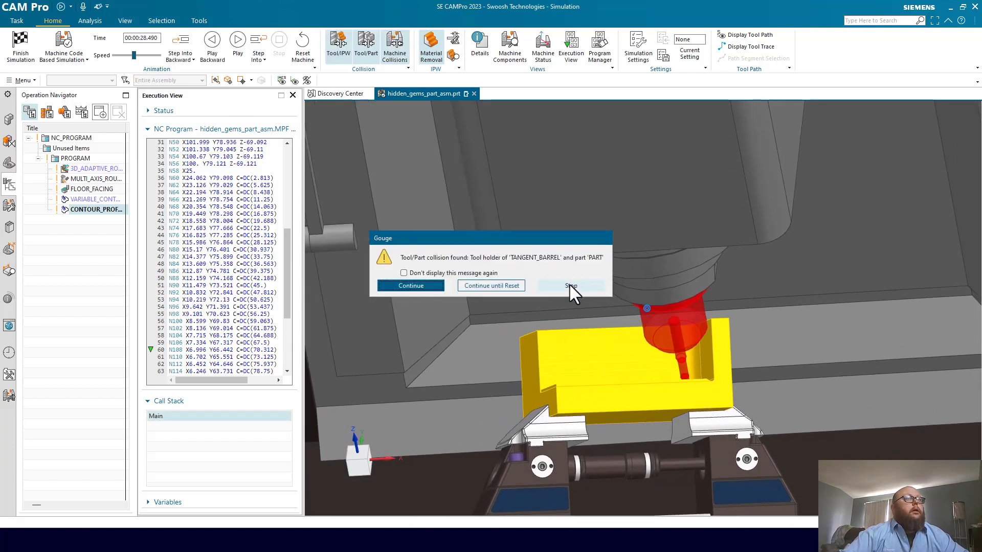
pyautogui.click(571, 285)
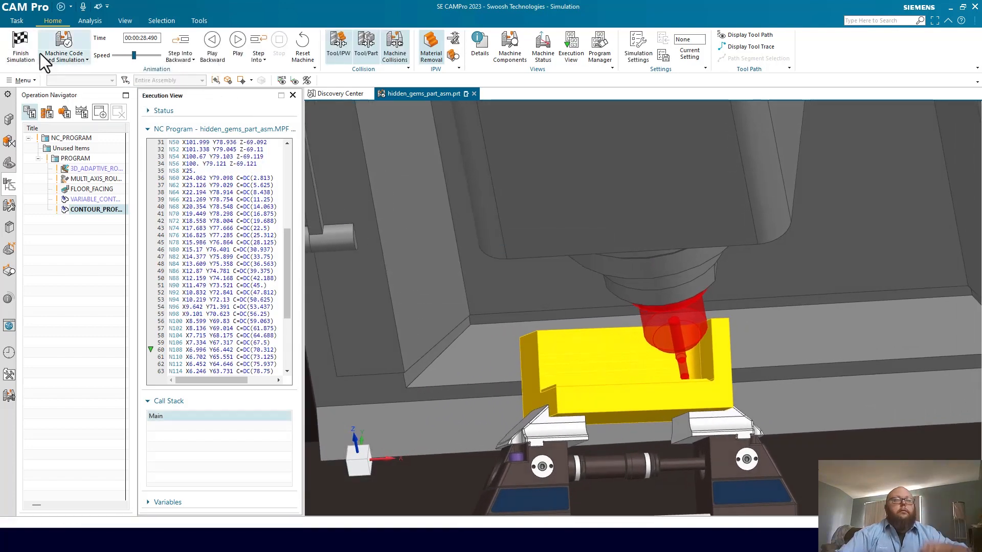
pyautogui.click(20, 45)
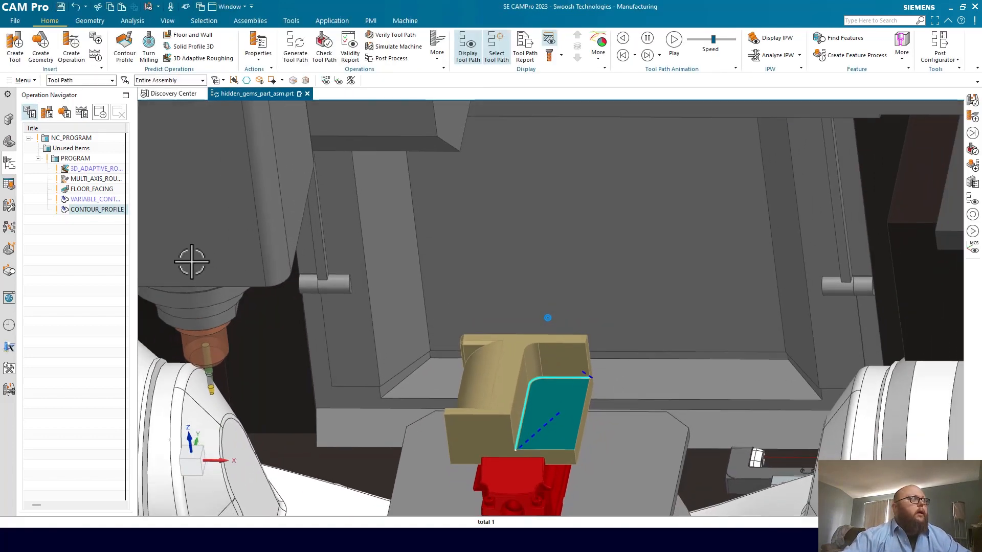
# Apply Tilt Tool Axis to the CONTOUR_PROFILE tool path, using Tilt/Retract as the collision avoidance method.
pyautogui.click(109, 264)
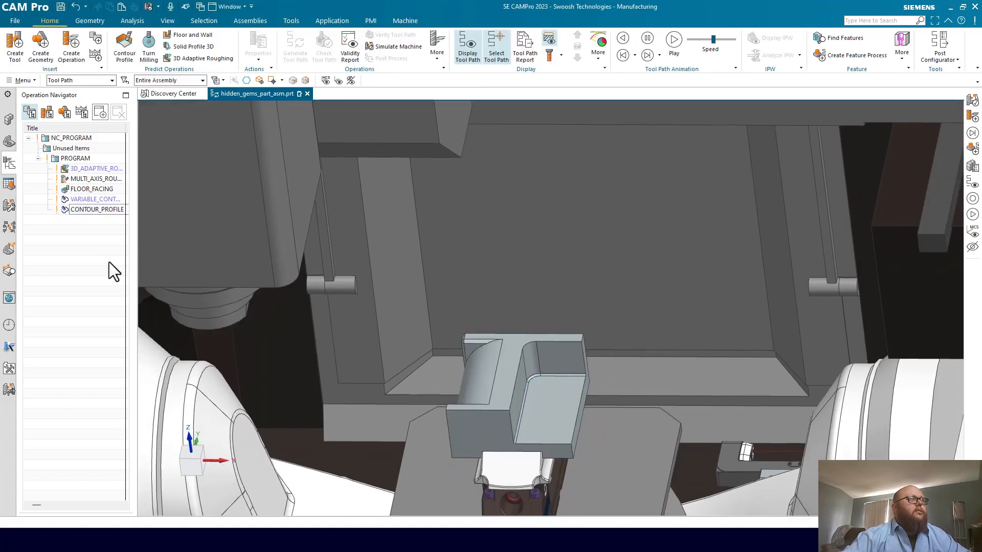
pyautogui.click(94, 210)
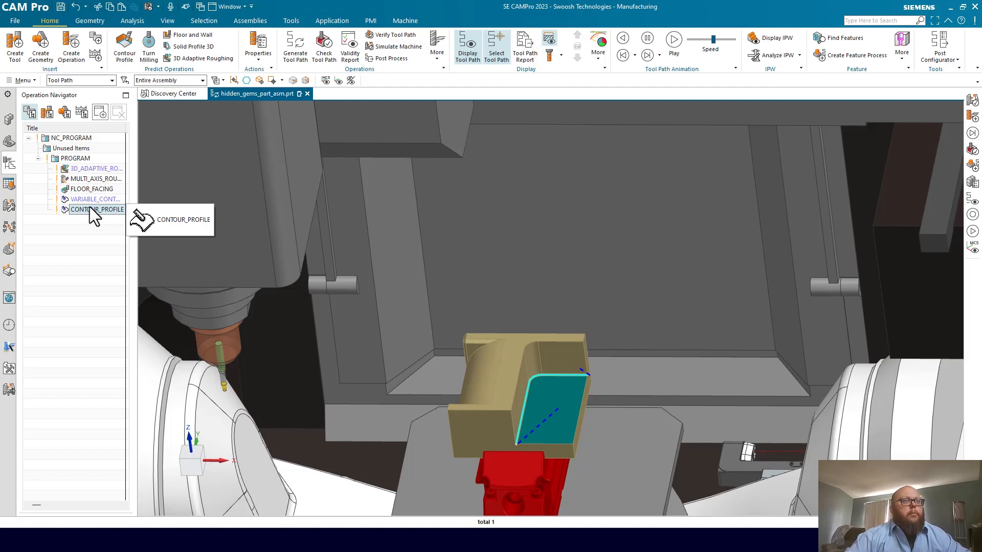
pyautogui.rightClick(93, 209)
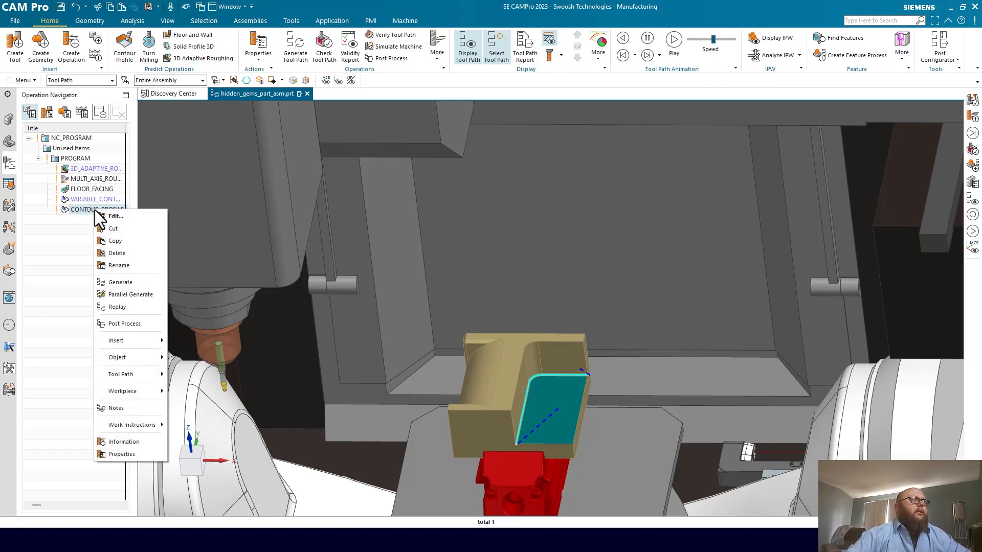
pyautogui.moveTo(140, 376)
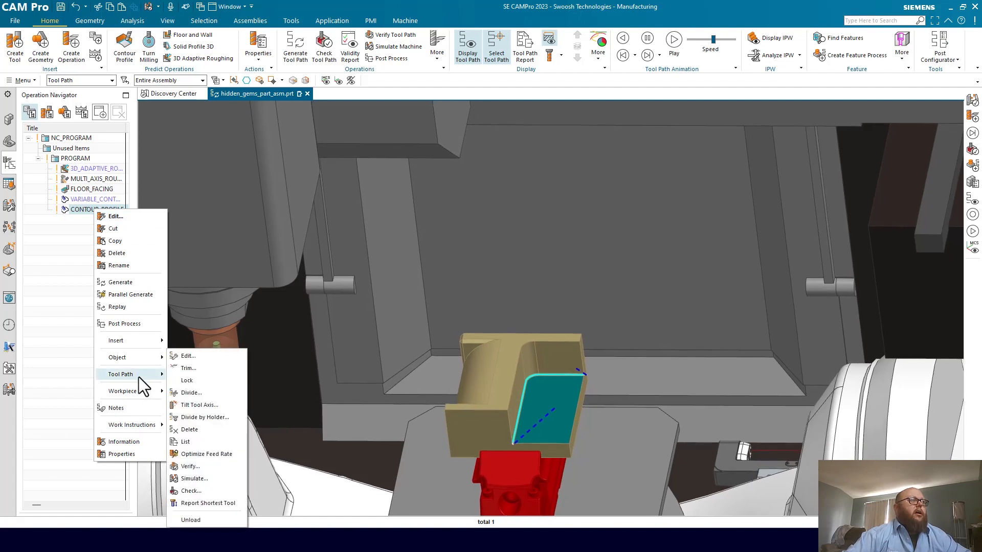
pyautogui.click(205, 407)
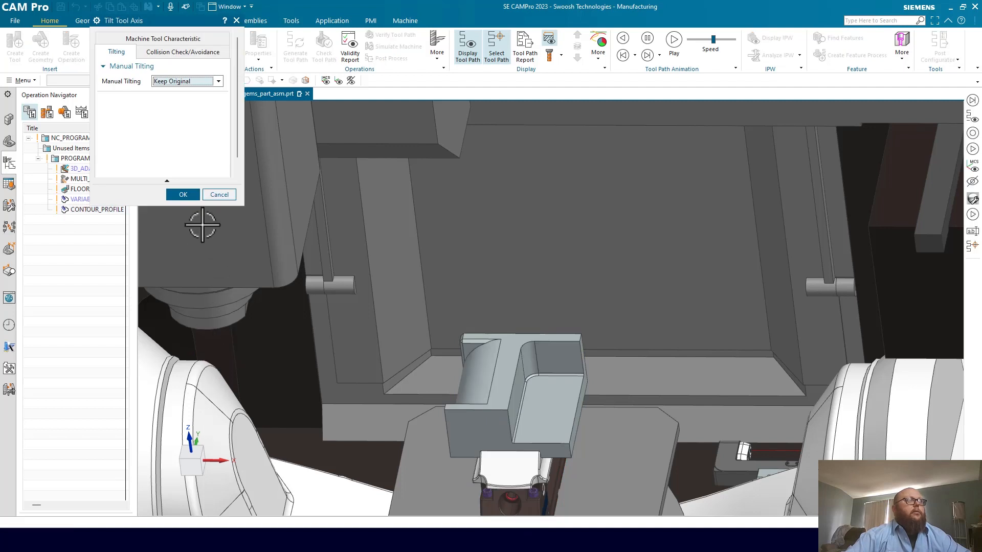
pyautogui.click(183, 53)
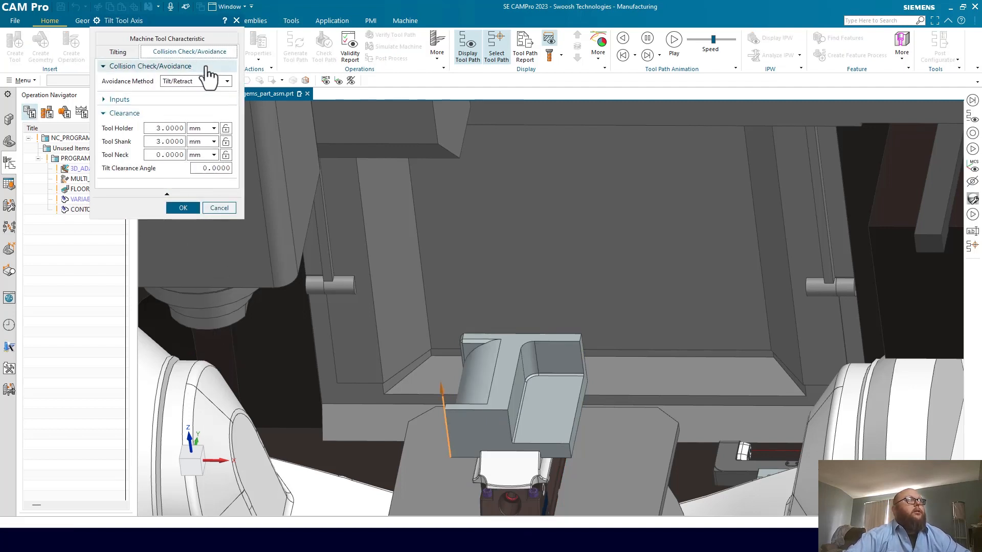
pyautogui.click(192, 83)
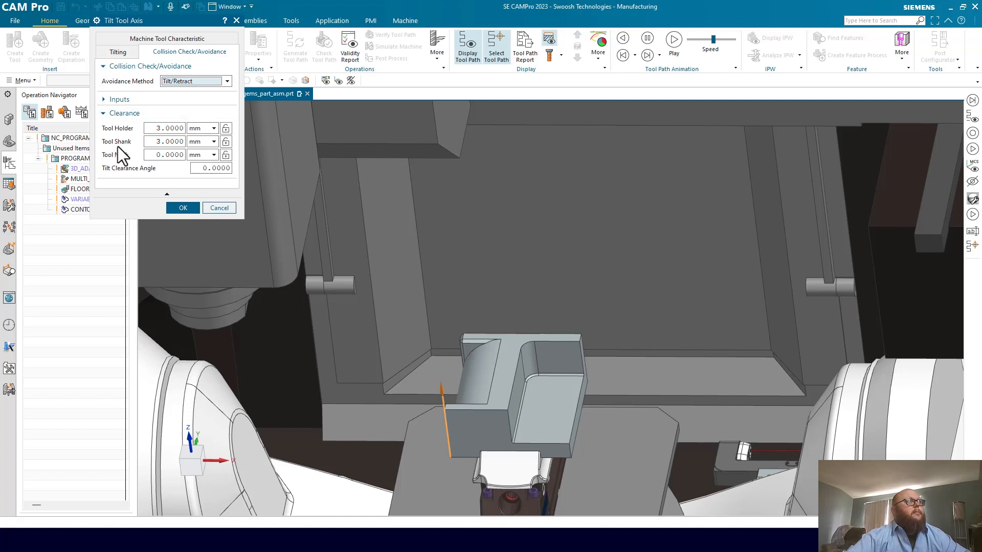
pyautogui.click(182, 209)
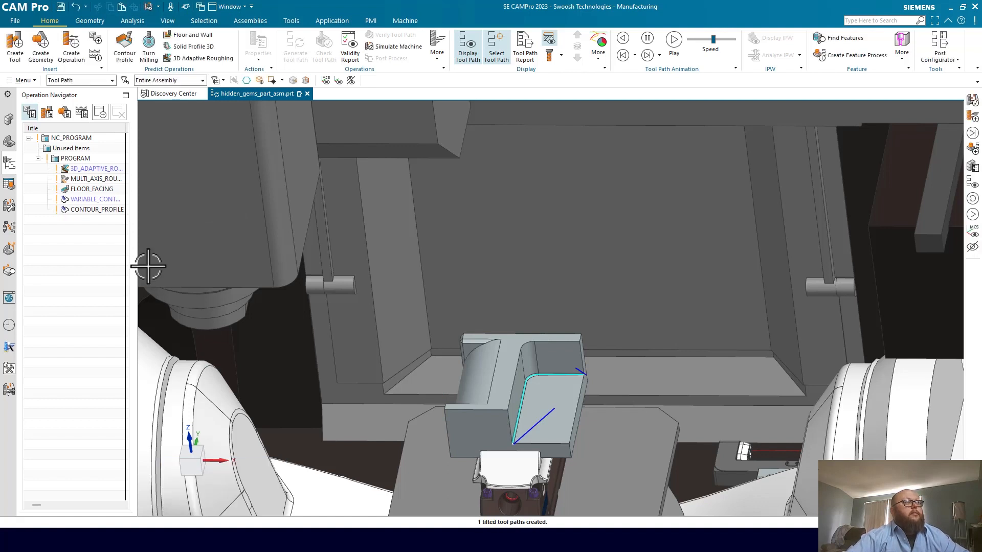
# Check the path status of the tilted CONTOUR_PROFILE operation in the Operation Navigator, leaving its Path column in view.
pyautogui.click(101, 209)
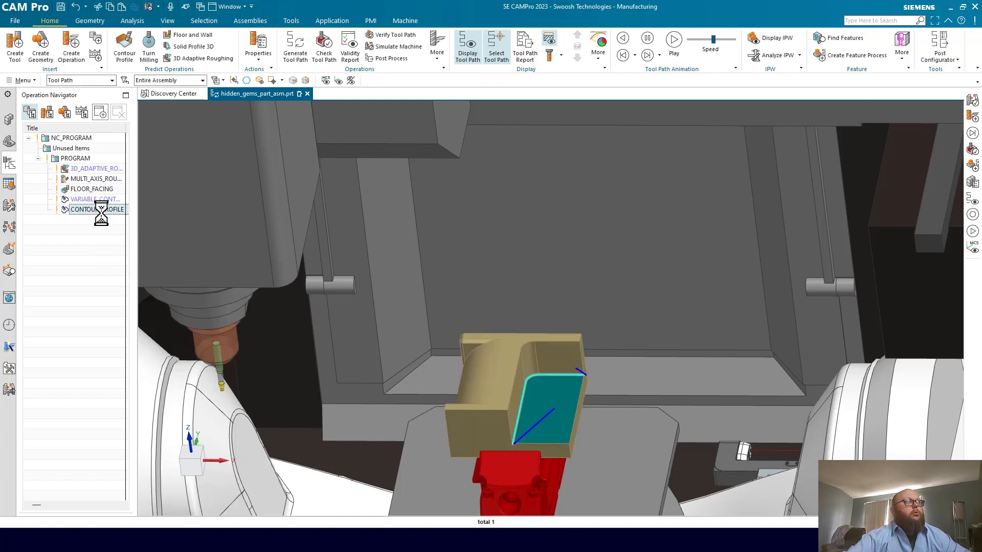
pyautogui.moveTo(135, 261); pyautogui.dragTo(356, 259)
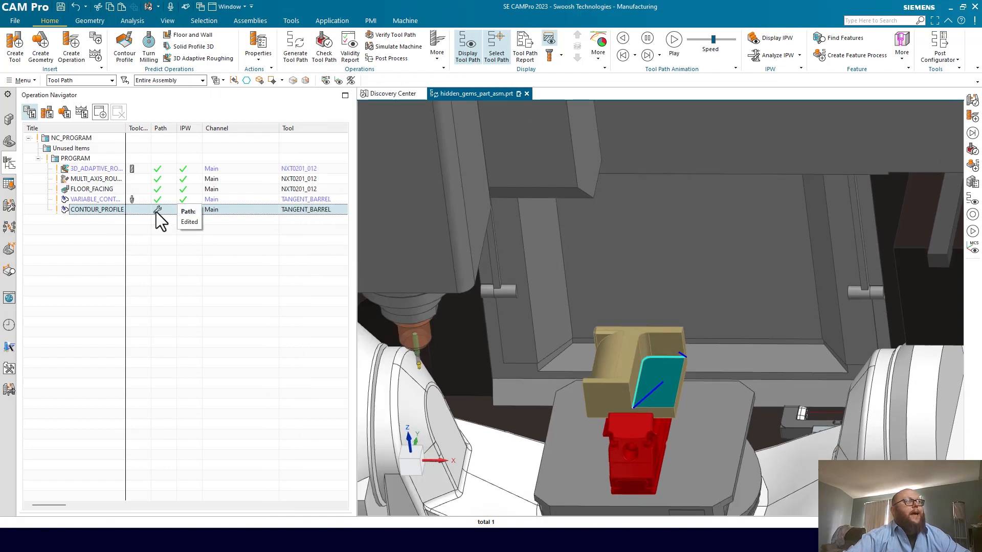
pyautogui.moveTo(353, 144); pyautogui.dragTo(174, 160)
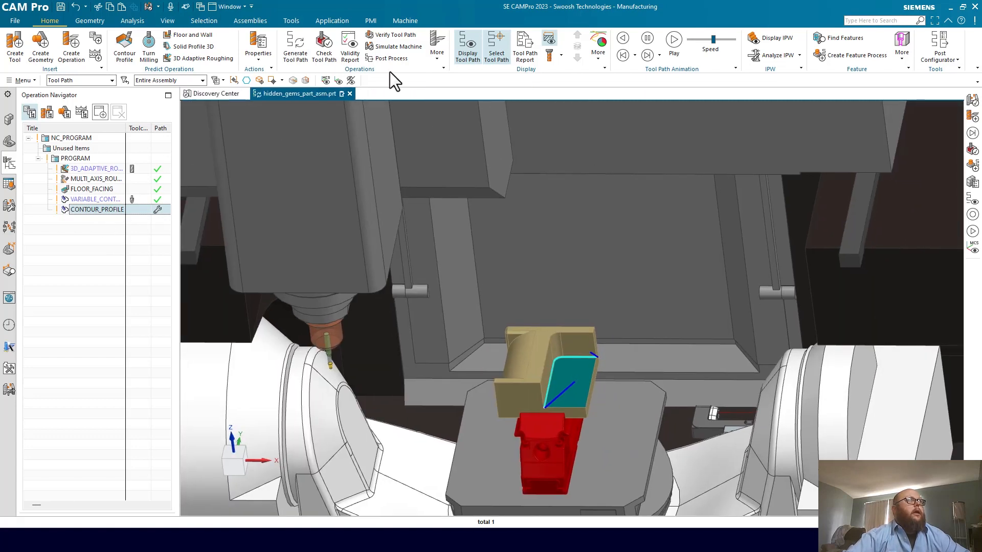
# Open the tilted CONTOUR_PROFILE in the machine simulation, dismiss the K-Components message, and play it at a slower speed.
pyautogui.click(395, 46)
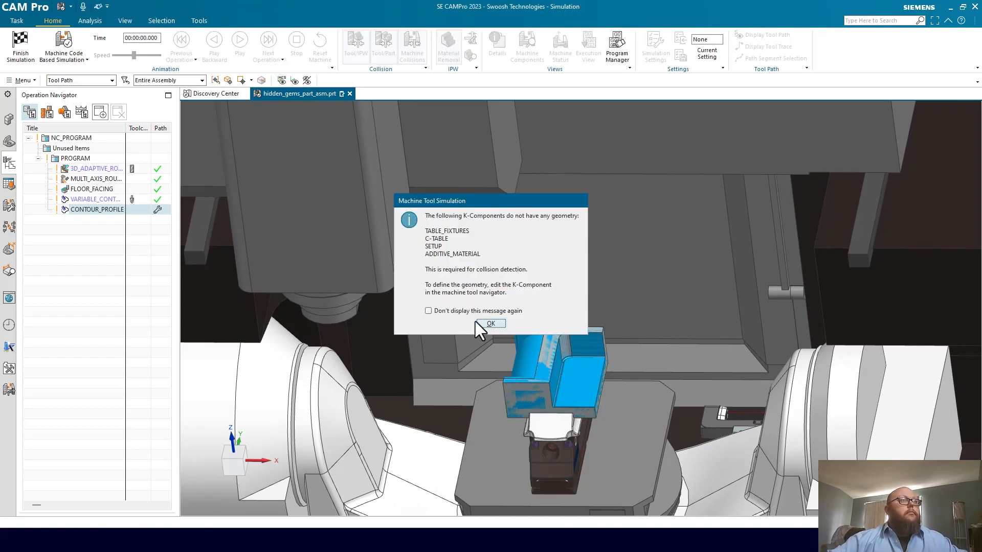
pyautogui.click(472, 312)
pyautogui.click(486, 323)
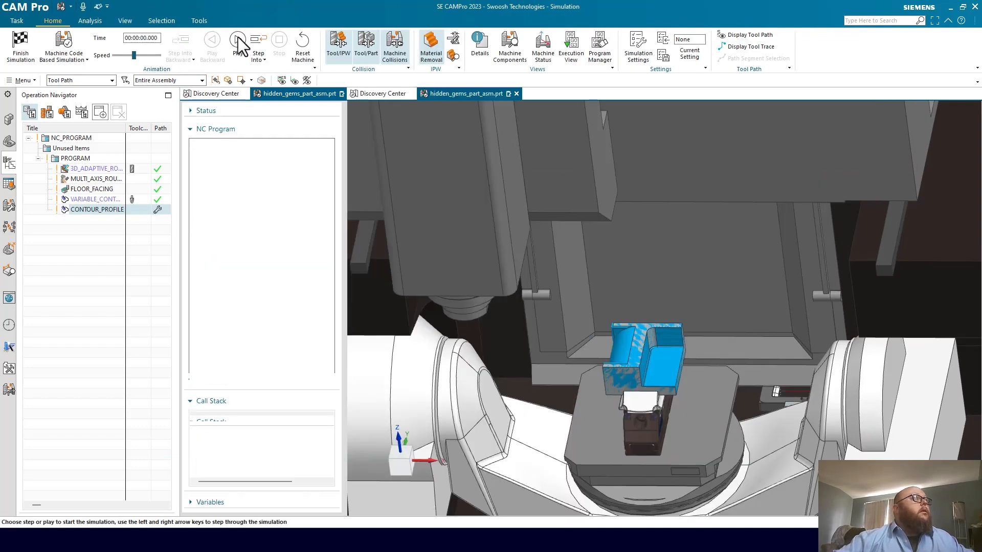
pyautogui.click(237, 41)
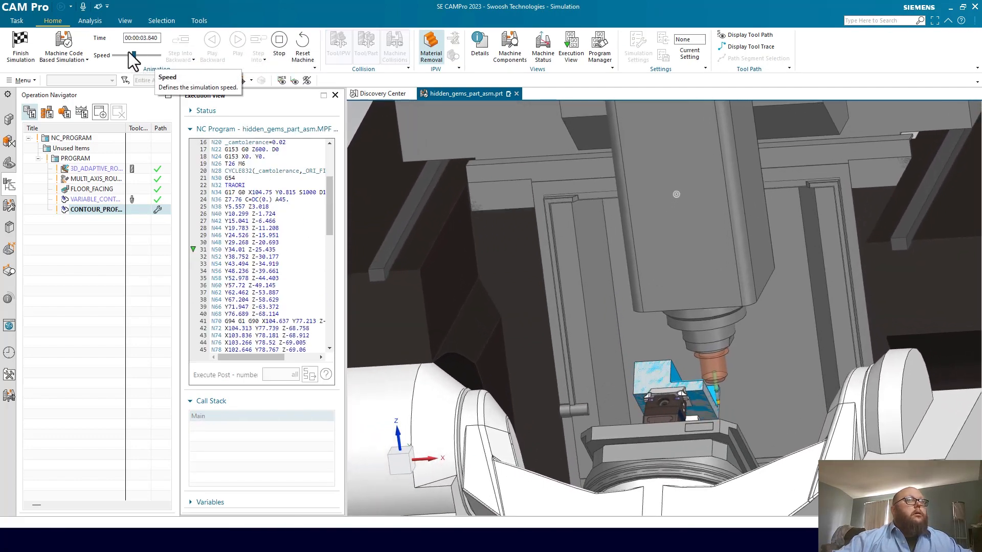
pyautogui.click(128, 55)
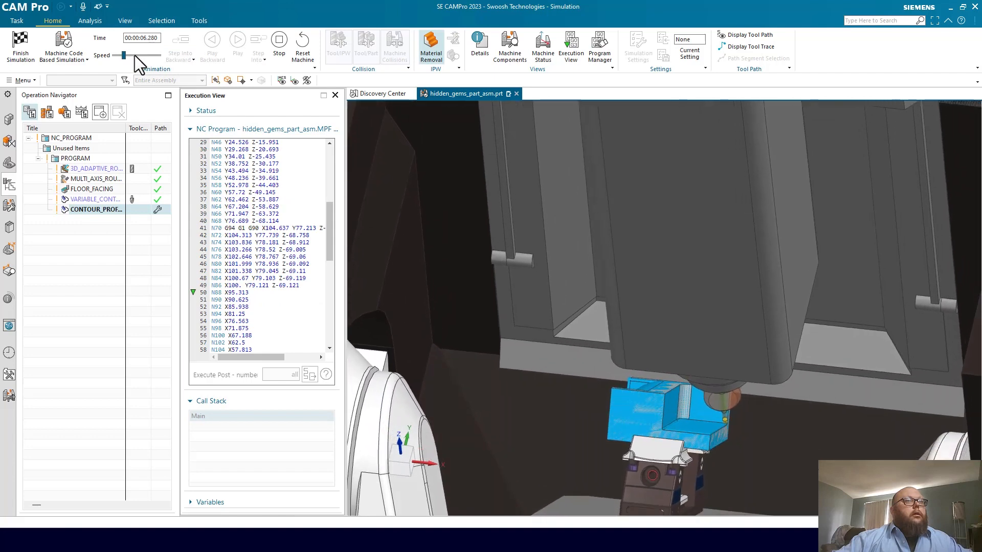
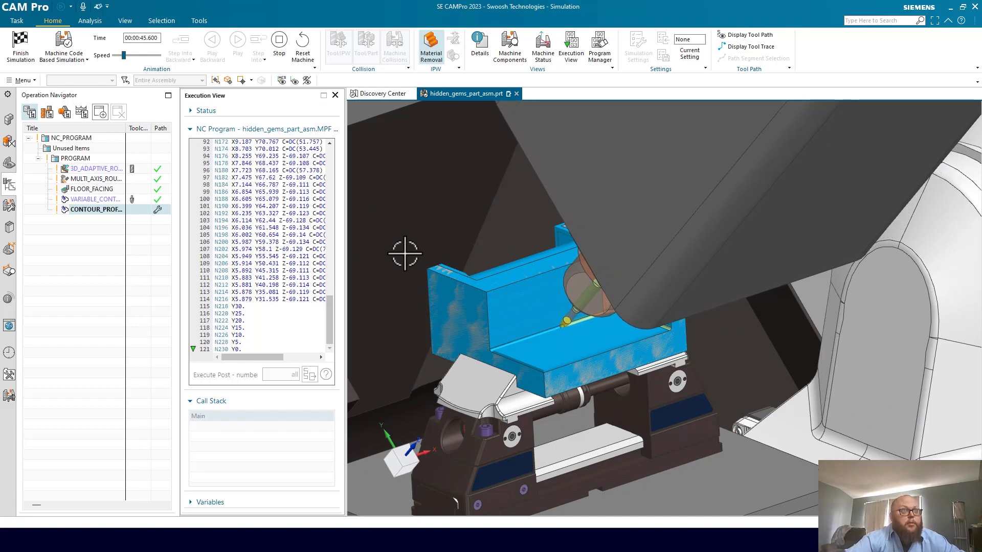
# Finish the CONTOUR_PROFILE machine simulation and examine the VARIABLE_CONTOUR tool path on the part, leaving no operation selected.
pyautogui.scroll(-5, 689, 277)
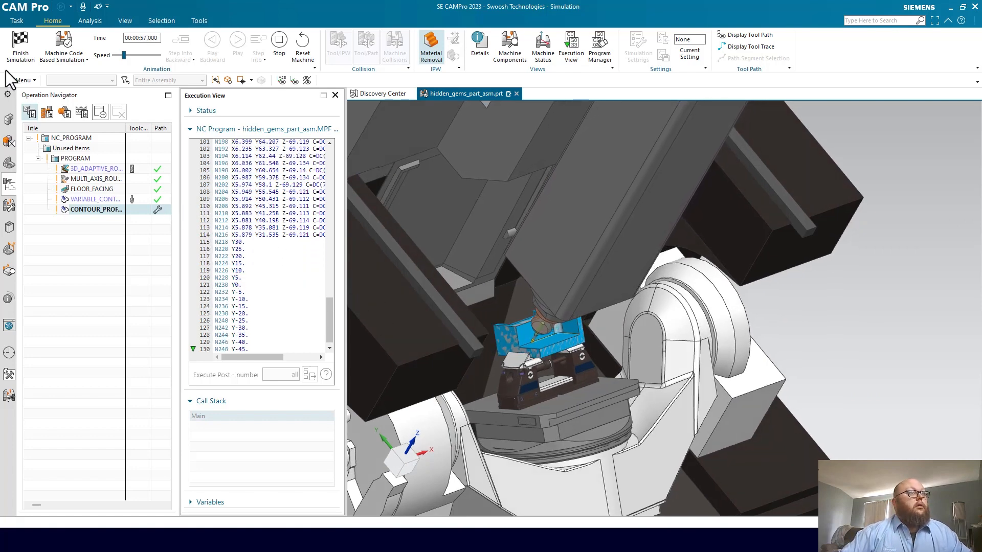
pyautogui.click(21, 47)
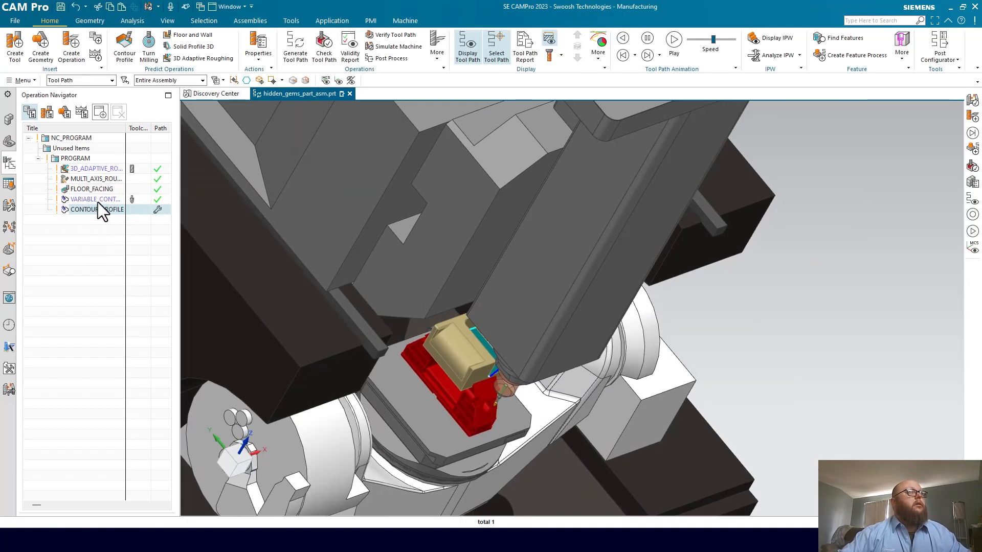
pyautogui.click(97, 198)
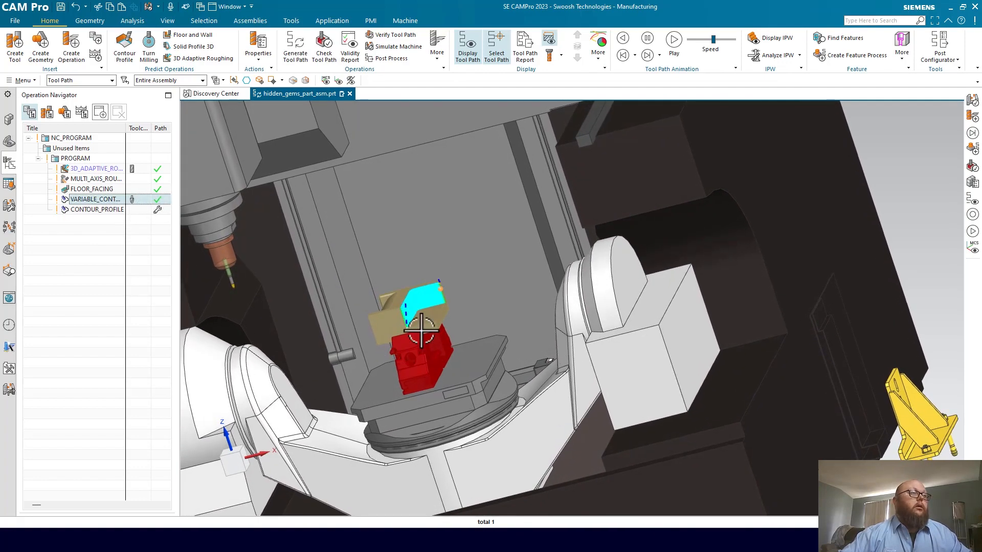
pyautogui.scroll(5, 432, 309)
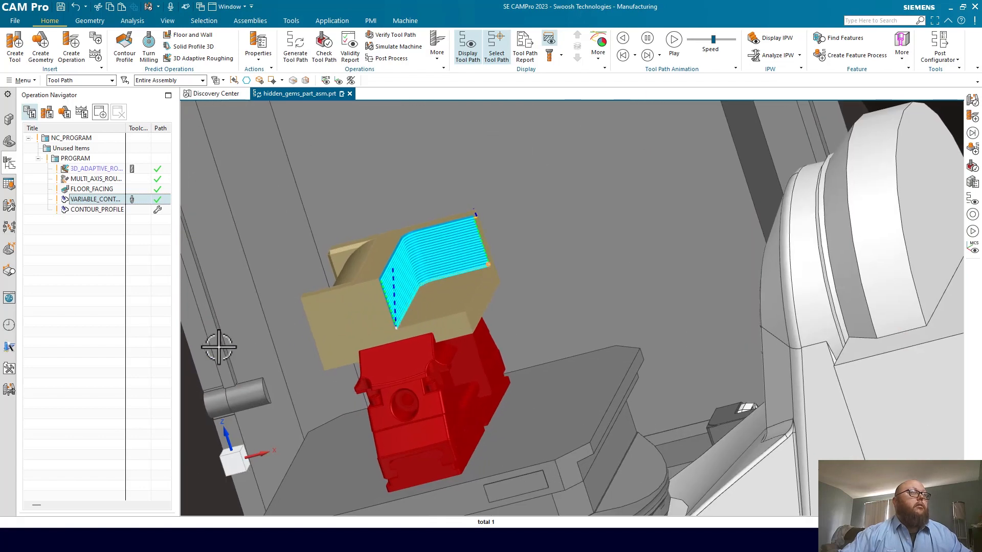
pyautogui.click(128, 251)
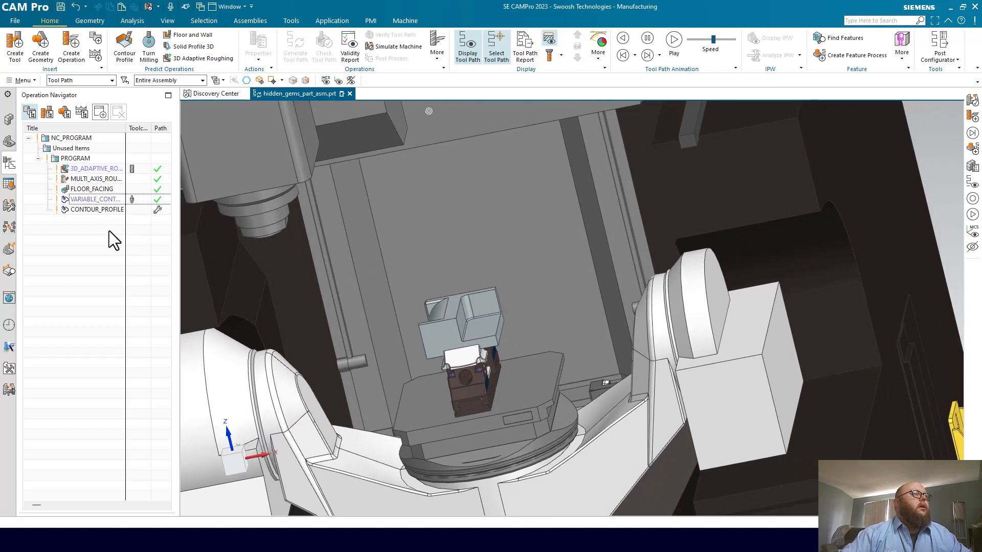
# Post process the whole PROGRAM group with the Mikron_P800U_TTAC_SinumerikOne postprocessor to an mpf file, with output listing enabled.
pyautogui.rightClick(81, 159)
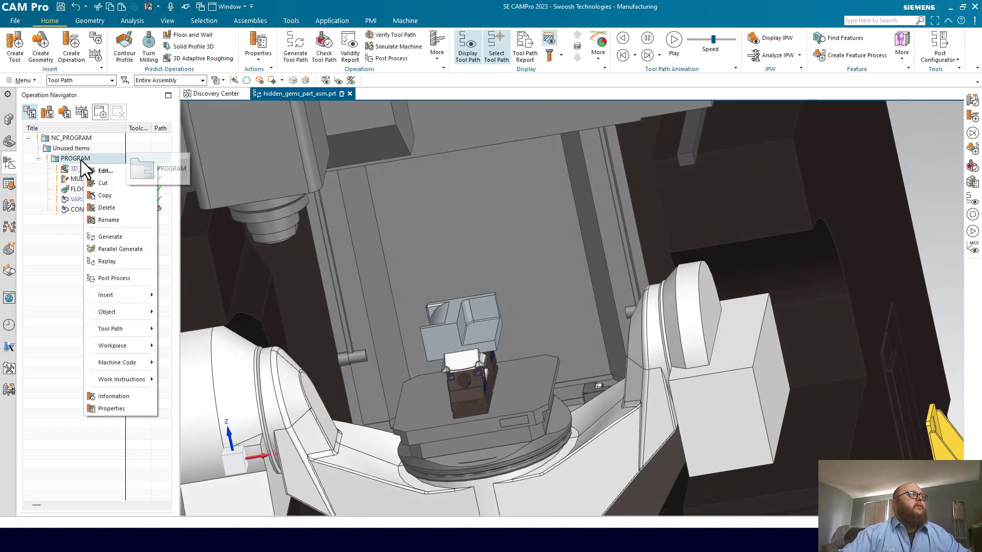
pyautogui.click(125, 276)
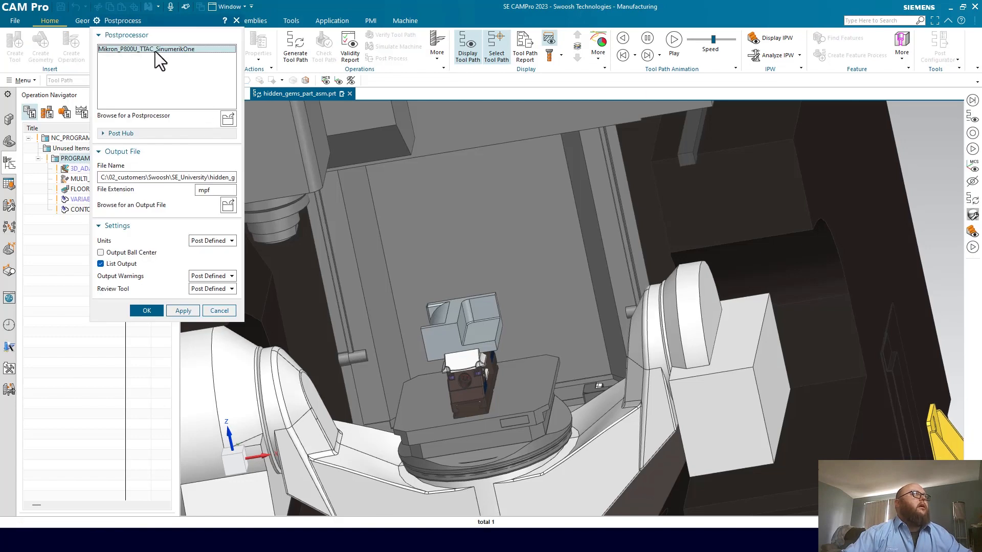
pyautogui.click(157, 311)
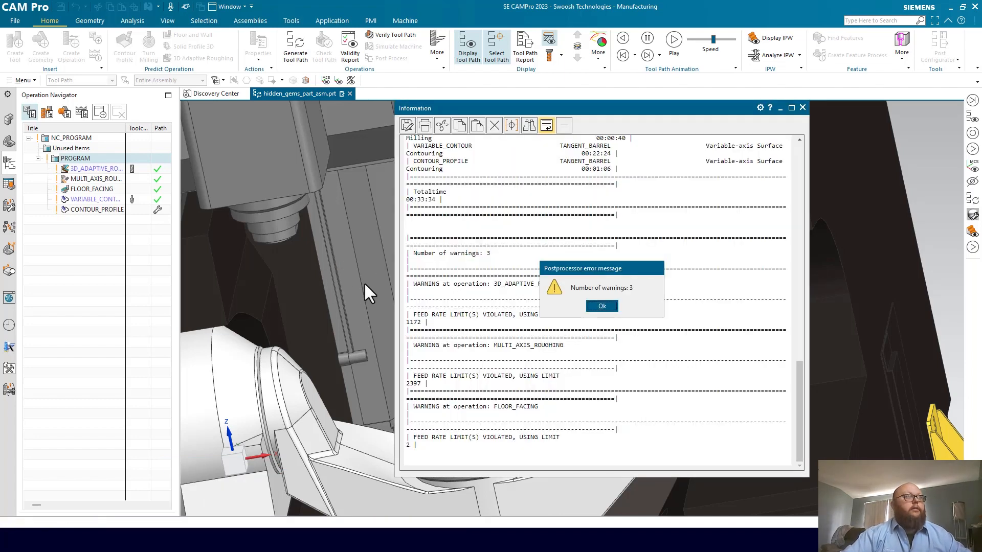
# Switch to the PowerPoint slide show SEU_CAM_hidden_gems_2023.pptx and advance past the Thank You slide to the Contact slide.
pyautogui.press('super+Tab')
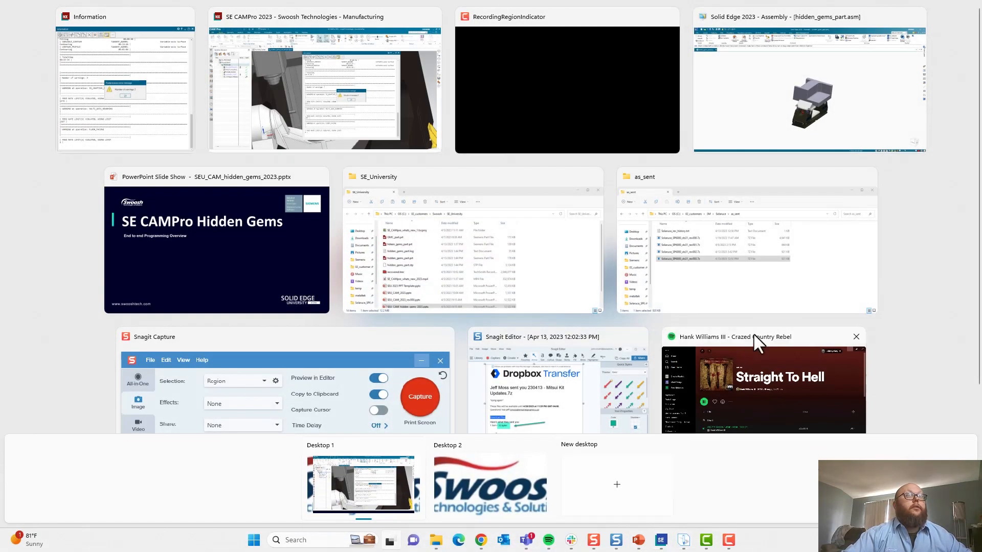
pyautogui.click(299, 287)
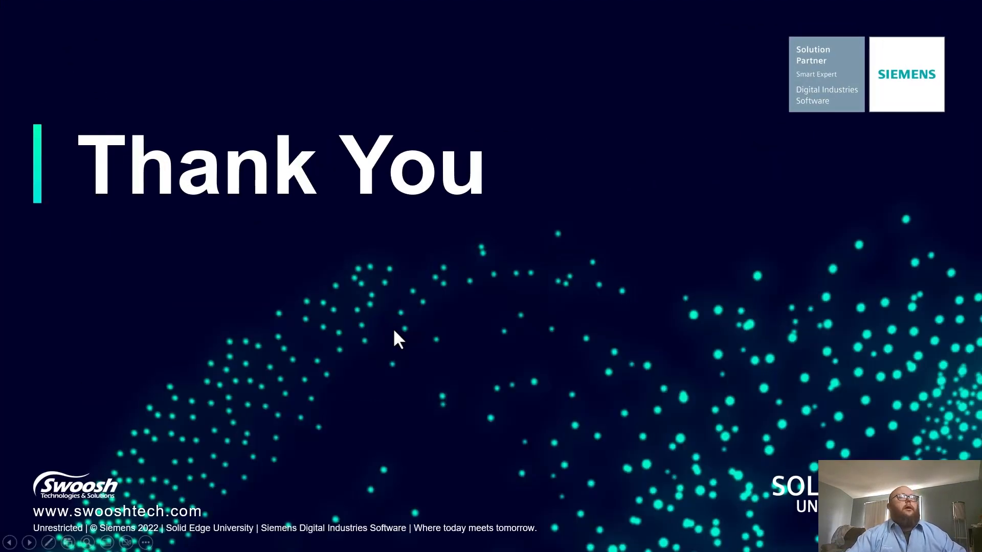
pyautogui.click(537, 310)
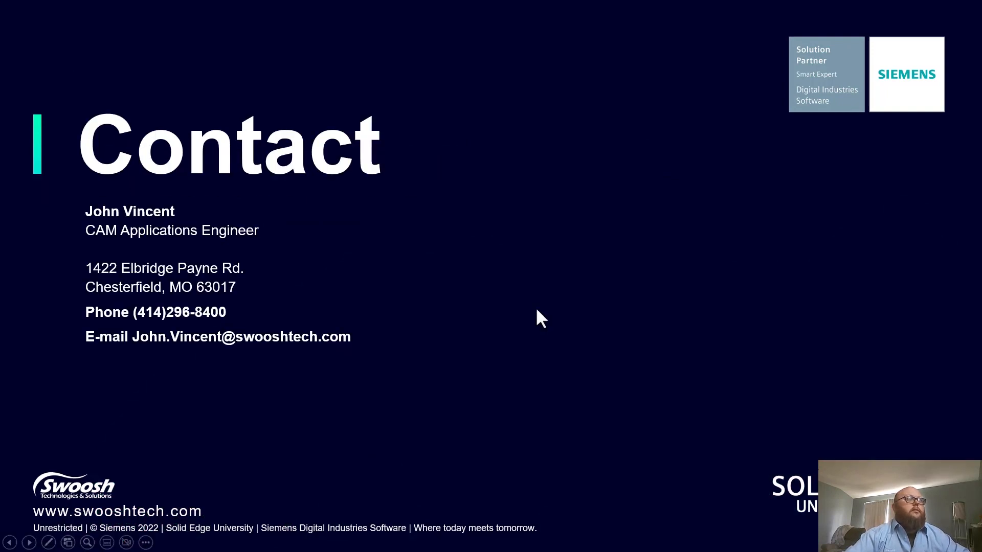